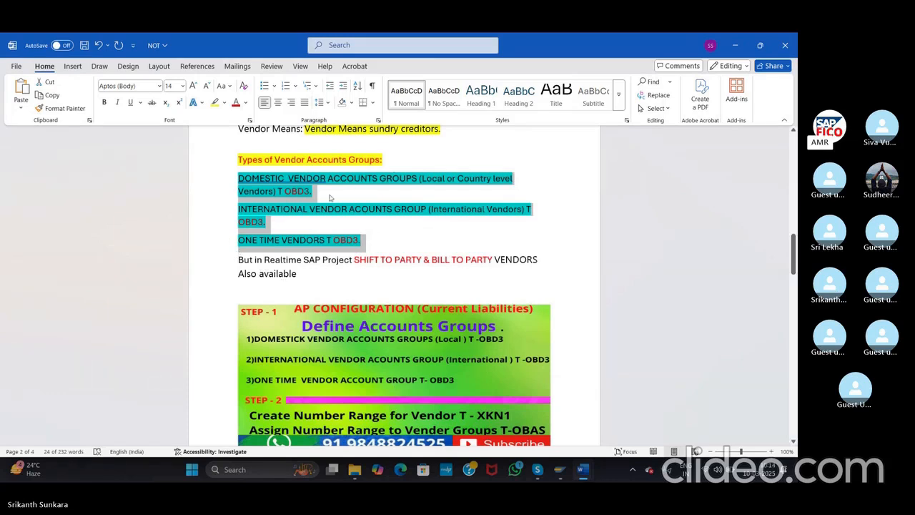
Step: Log on to the TEST system through SAP Logon with your user and password
click(560, 473)
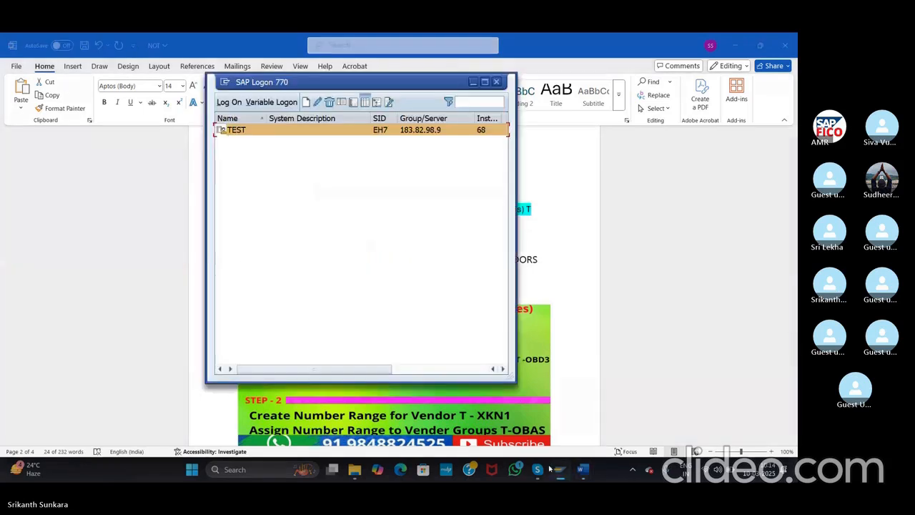
click(230, 102)
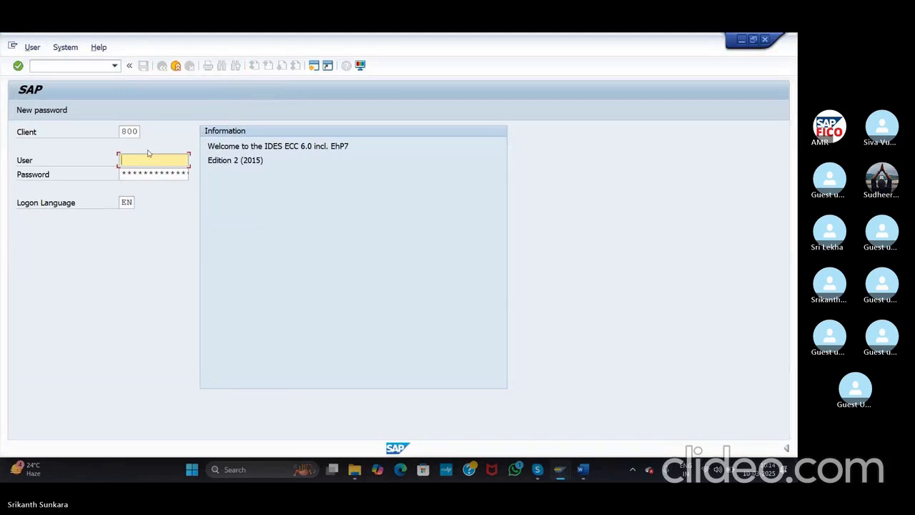
text(68)
click(149, 175)
click(148, 174)
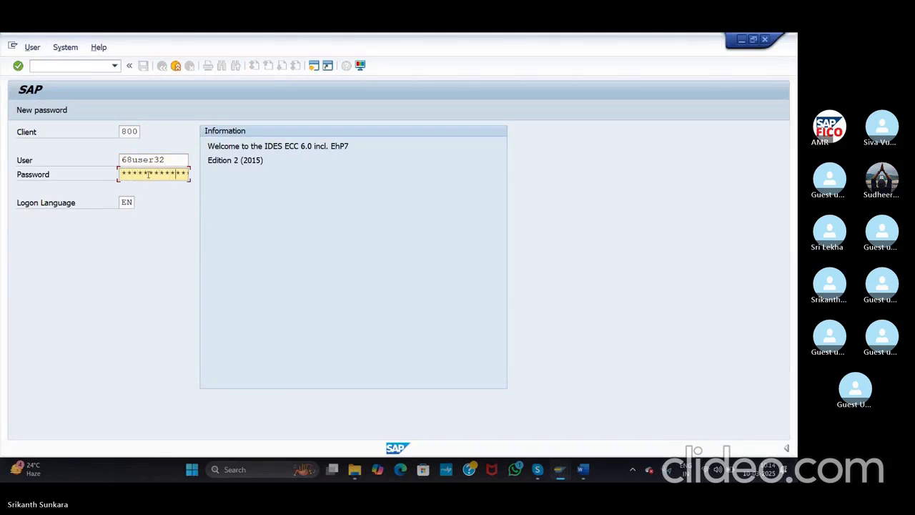
click(18, 67)
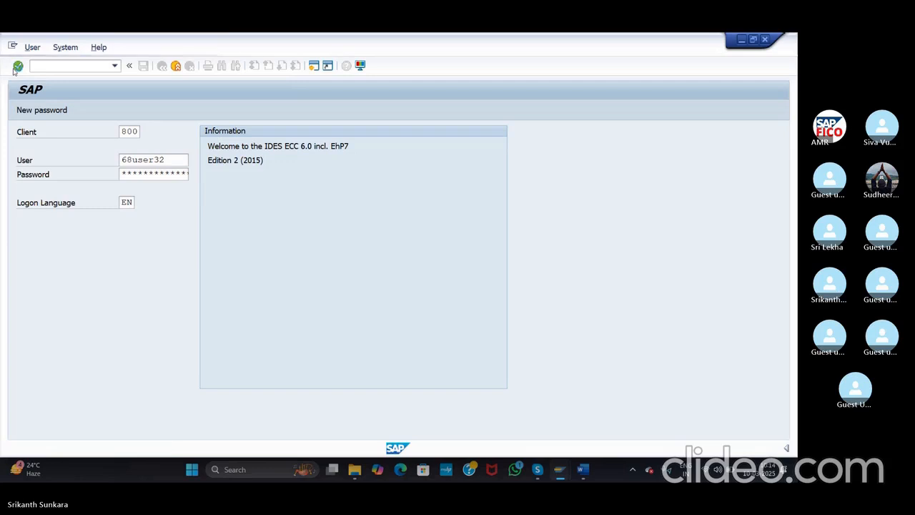
Step: Enter /n then OBD2 to bring up the Vendor Account Groups overview
click(68, 65)
text(/n)
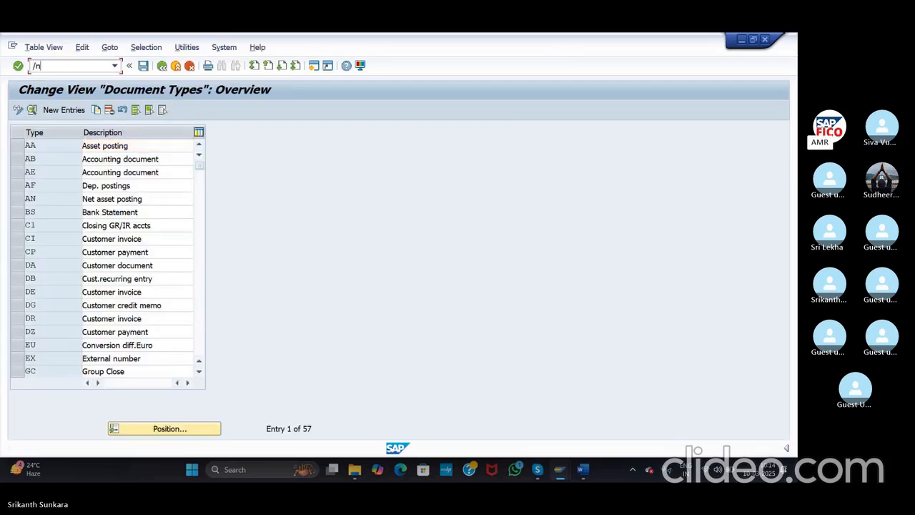
key(Return)
text(obd2)
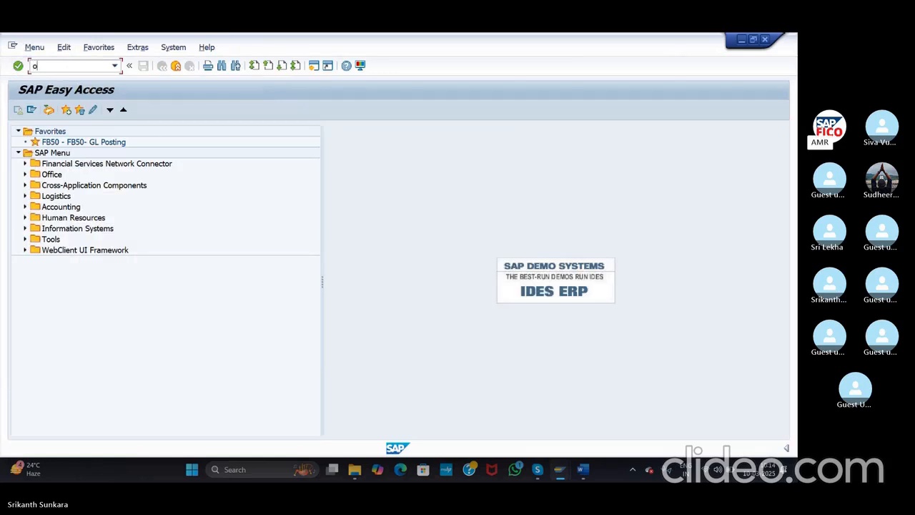
key(Return)
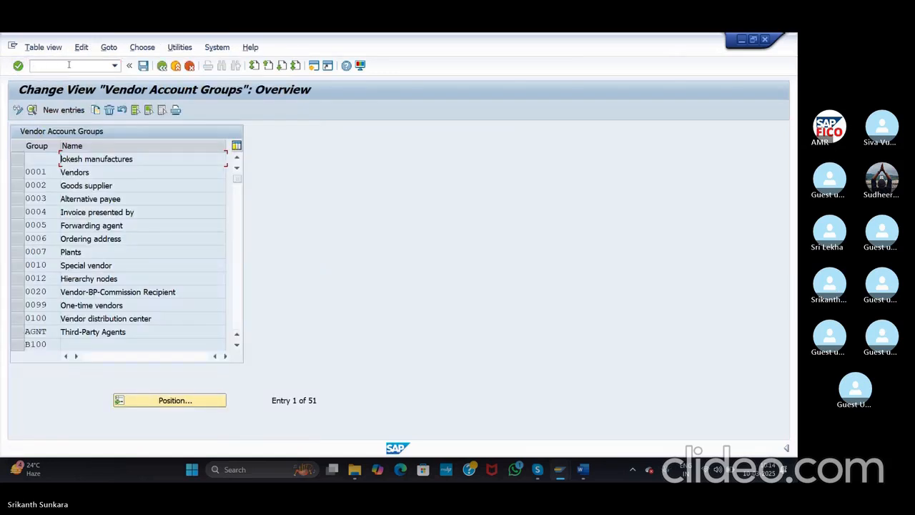
Step: Add new account group AGDV with meaning 'Domestic vendor Group AGC'
click(64, 110)
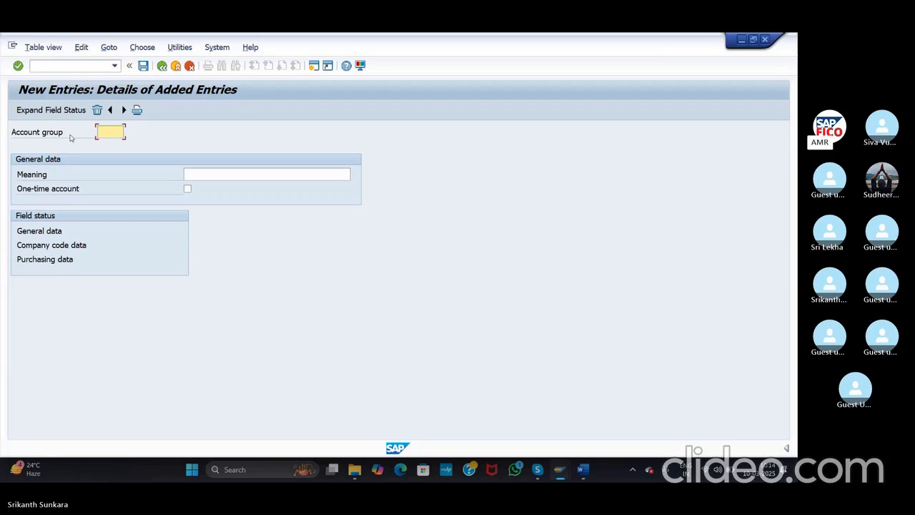
text(AGDV)
click(215, 175)
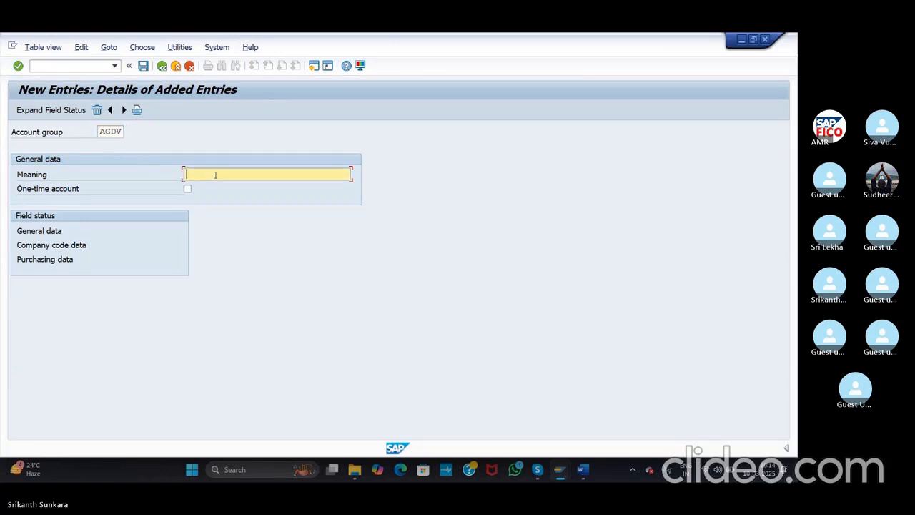
text(Domestic vendor Group AG)
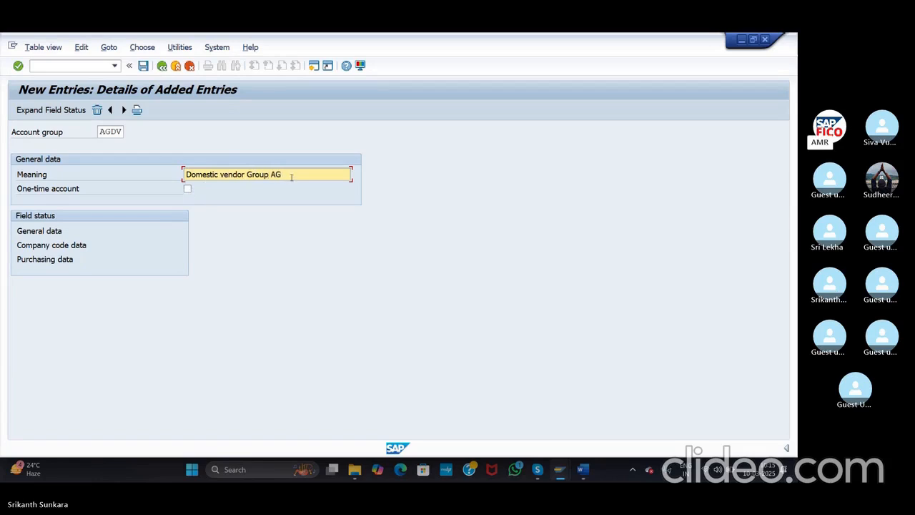
text(C)
Step: Add the next entry AGIV with meaning 'International Vendor AGC', fixing the typos
click(123, 109)
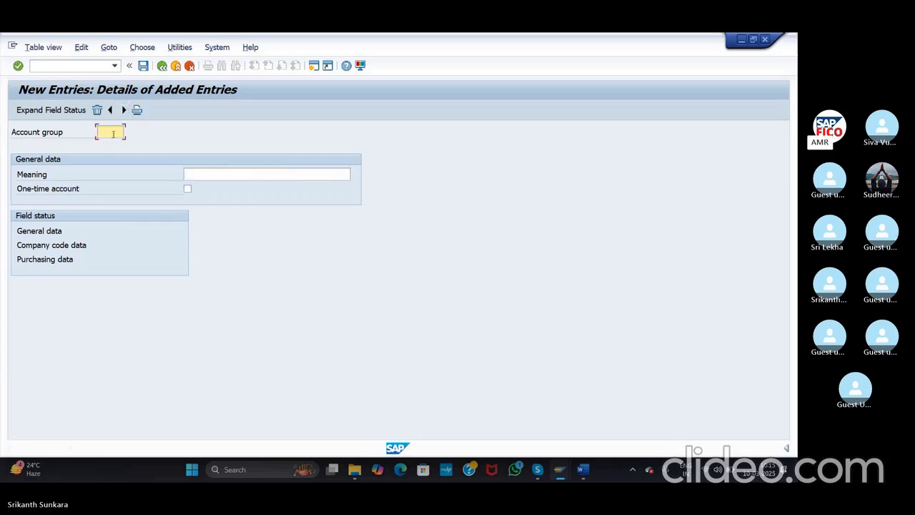
text(AGVI)
key(BackSpace)
key(BackSpace)
text(IV)
click(203, 174)
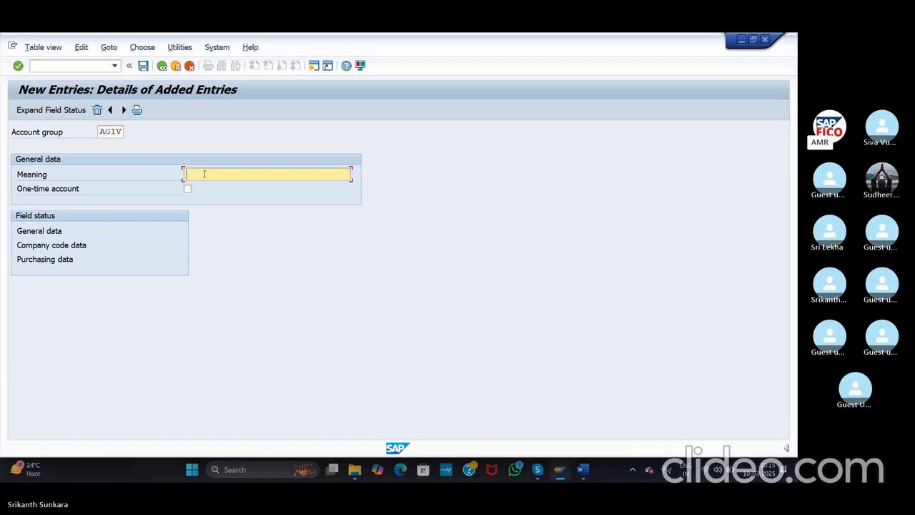
text(Internatio)
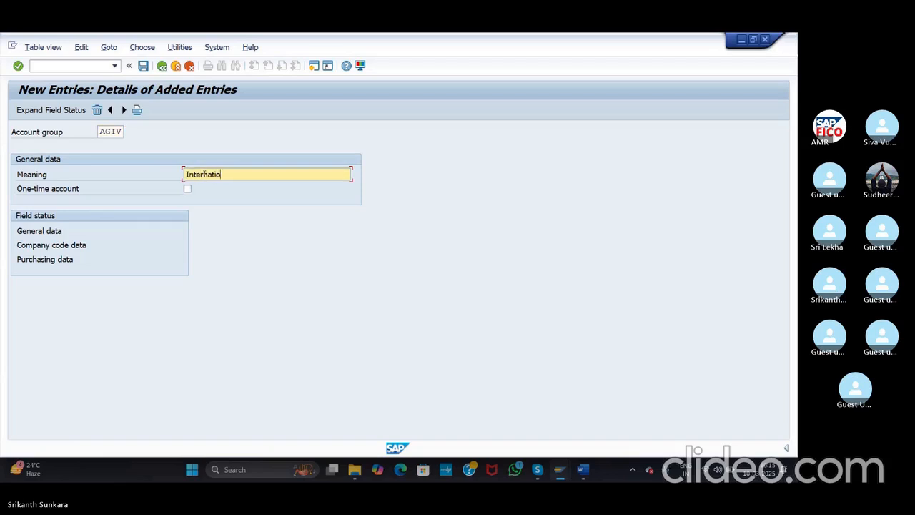
text(nal Vendo)
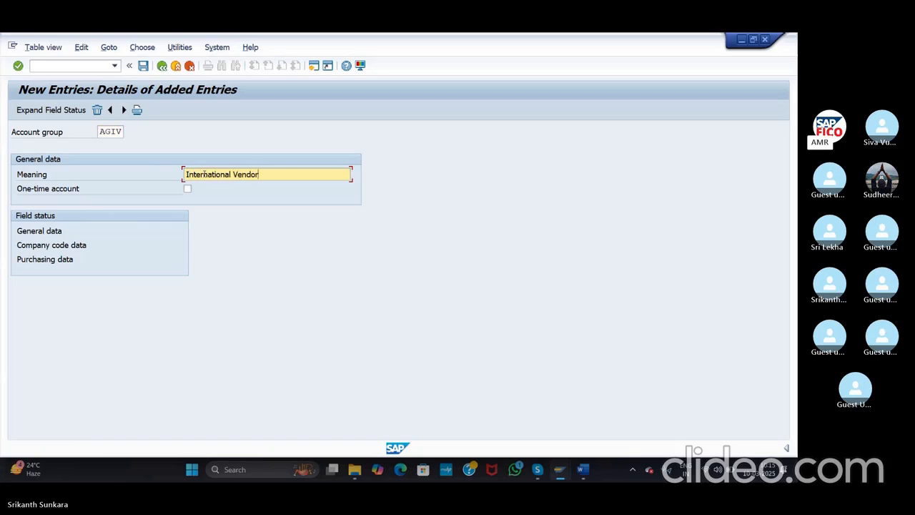
text(r AGV)
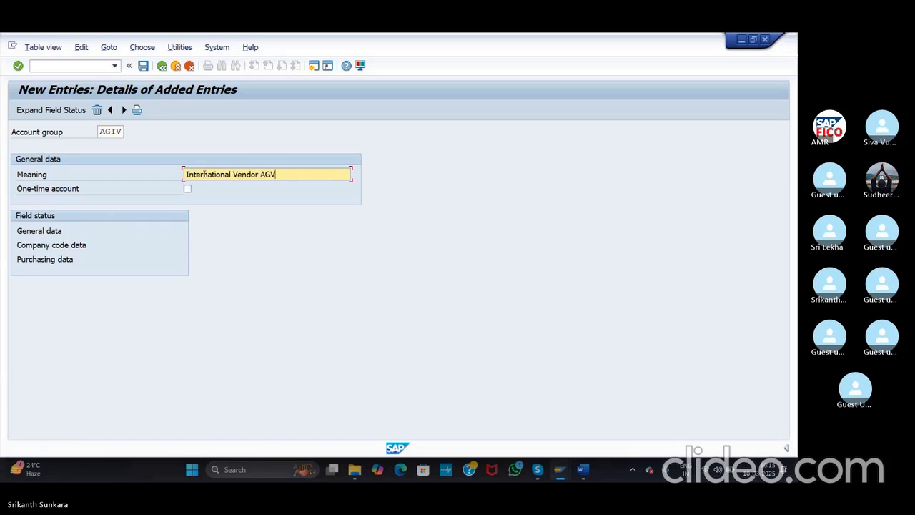
key(BackSpace)
text(C)
Step: Add entry AGOV, 'One Time Vendor AGC', and tick the One-time account checkbox
click(123, 110)
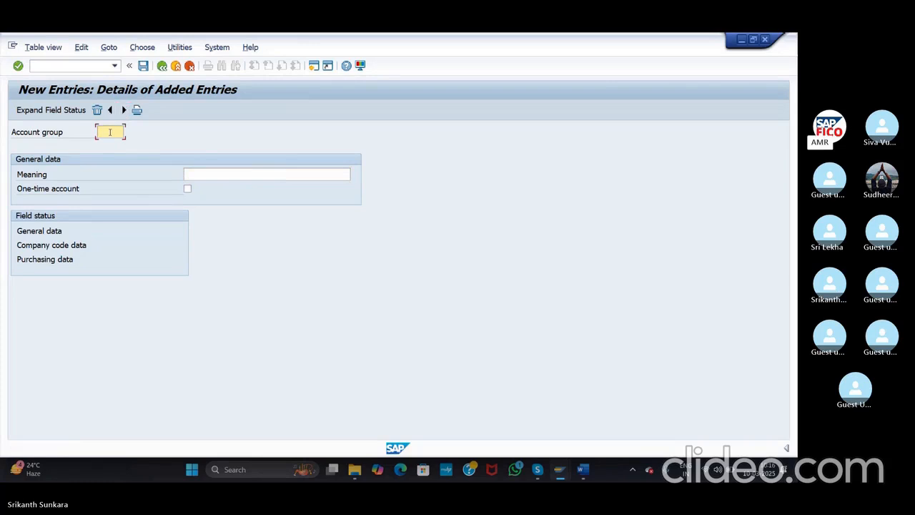
text(AG)
text(DV)
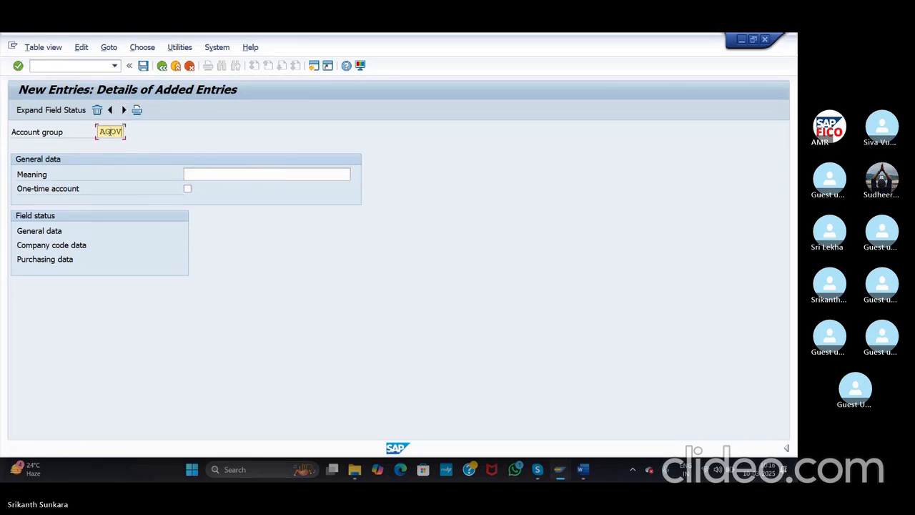
click(190, 174)
text(One T)
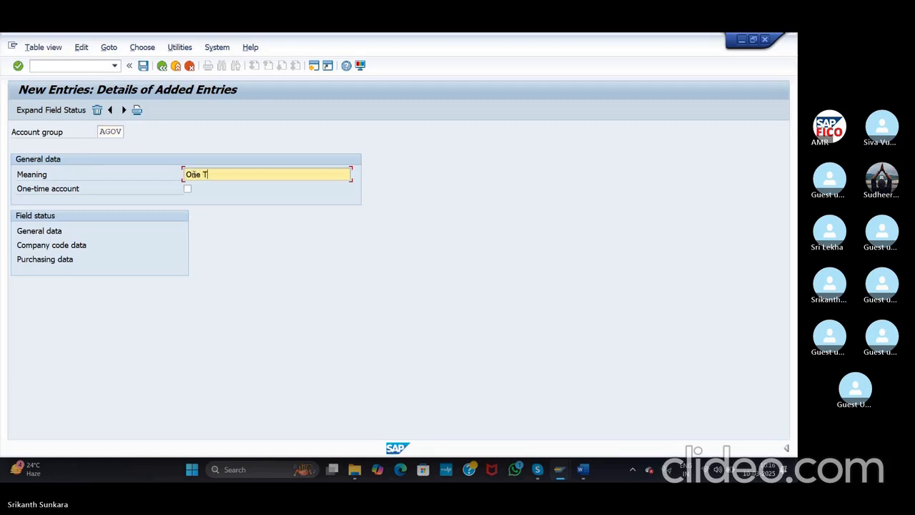
text(ime )
text(Vendor )
text(AGO)
click(187, 190)
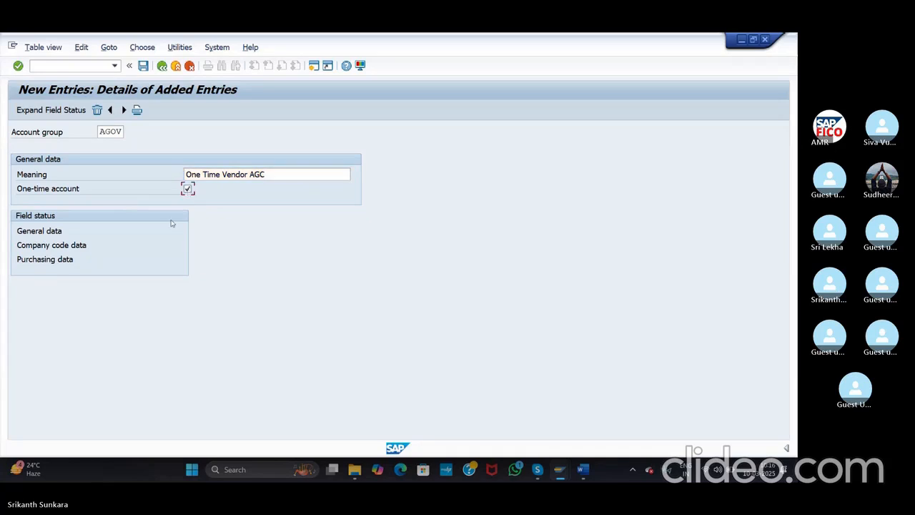
Step: Save the groups under a new customizing request described 'Vendor Configurations'
click(142, 66)
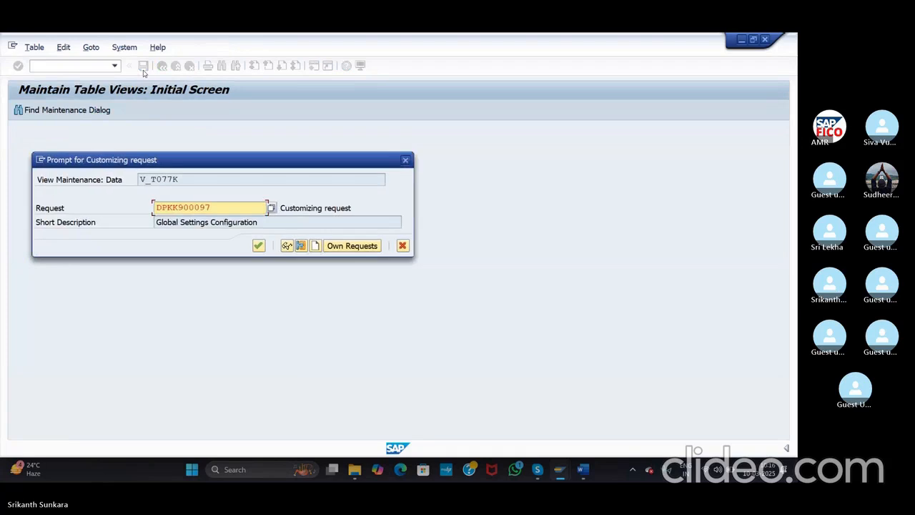
click(314, 246)
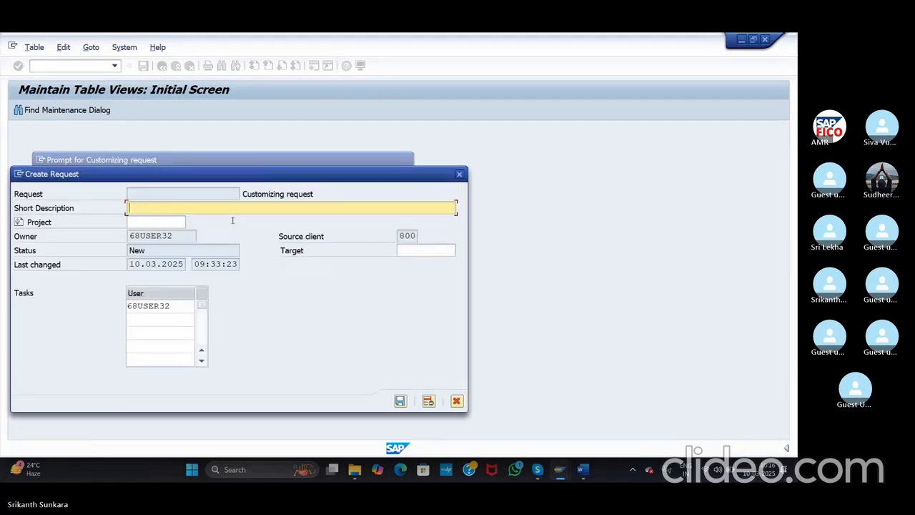
text(Vendor Configurations)
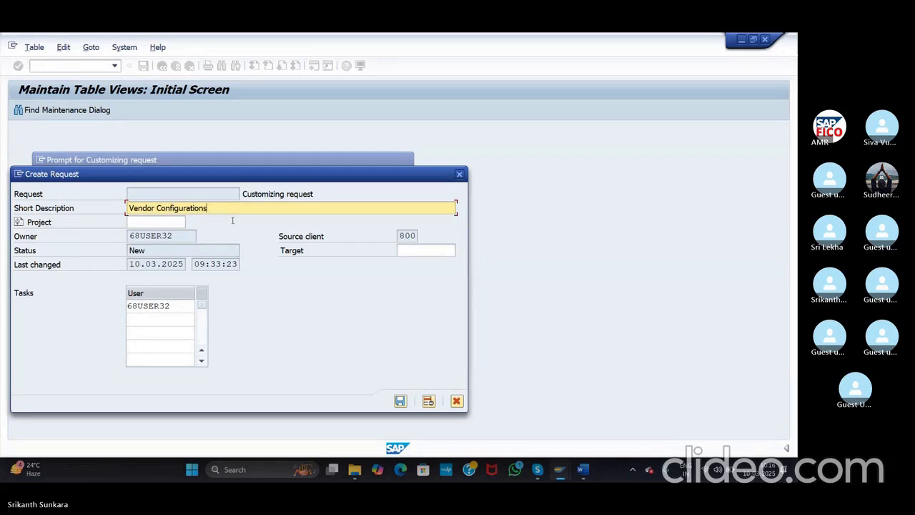
click(399, 401)
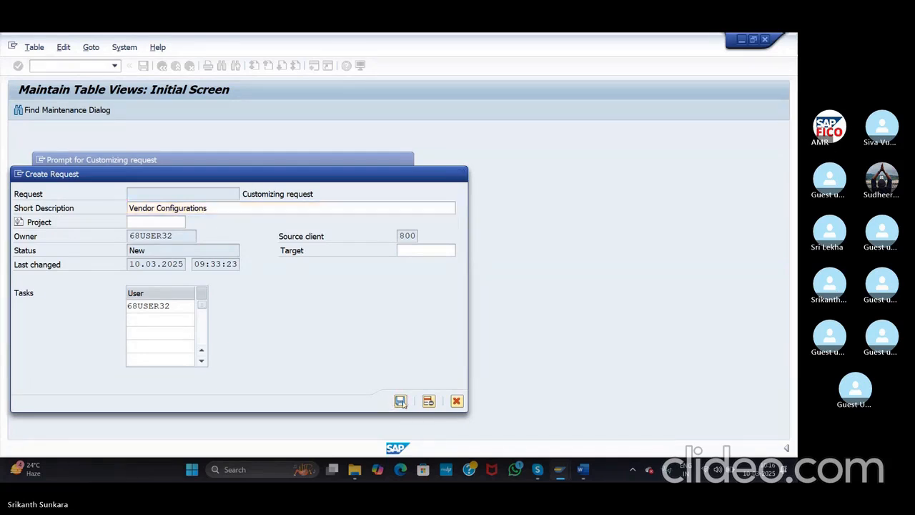
click(258, 245)
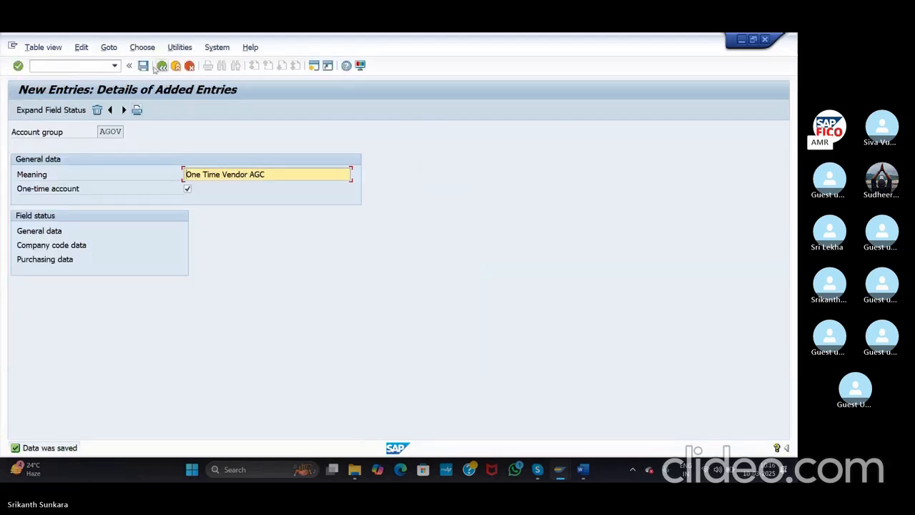
Step: Select the AGDV, AGIV and AGOV rows, return to the full list, and open AGDV's details
click(162, 67)
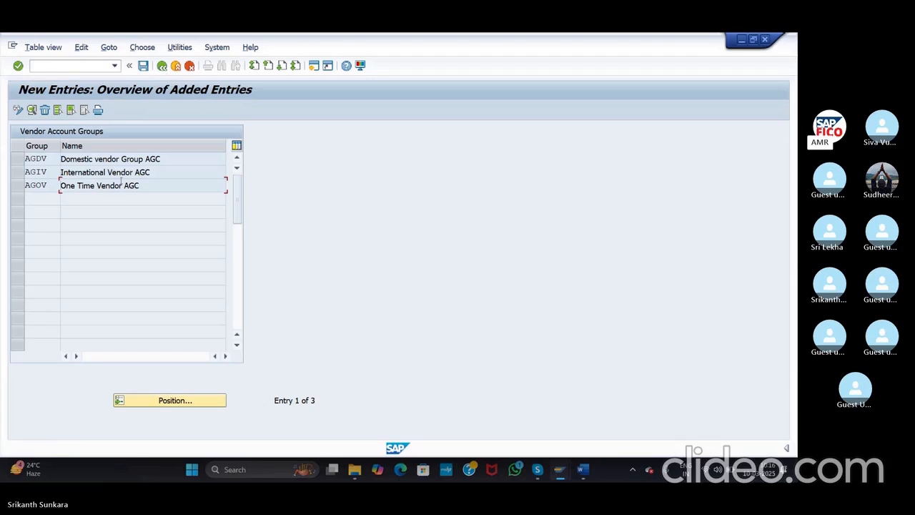
click(20, 161)
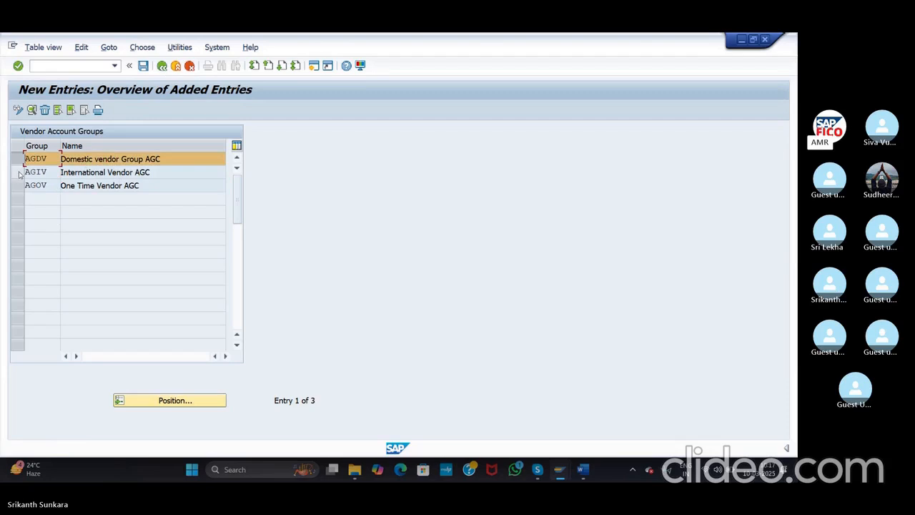
click(20, 173)
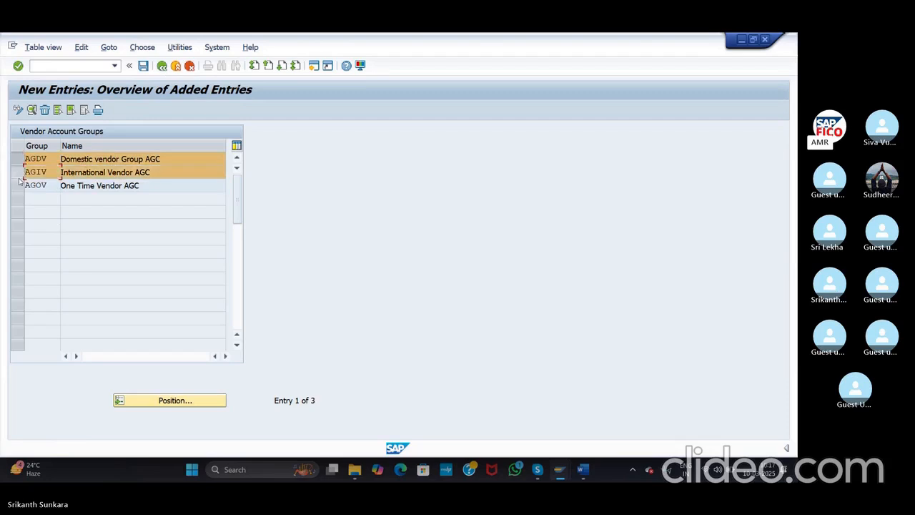
click(19, 187)
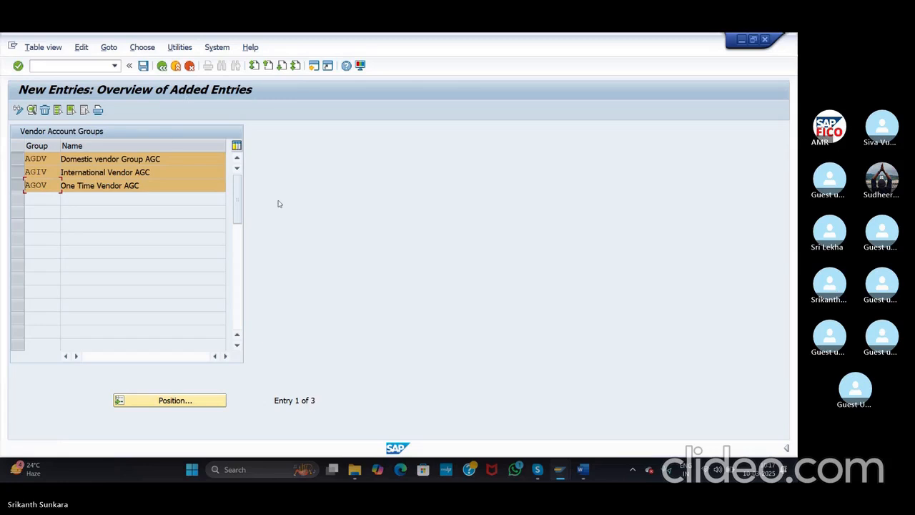
click(161, 65)
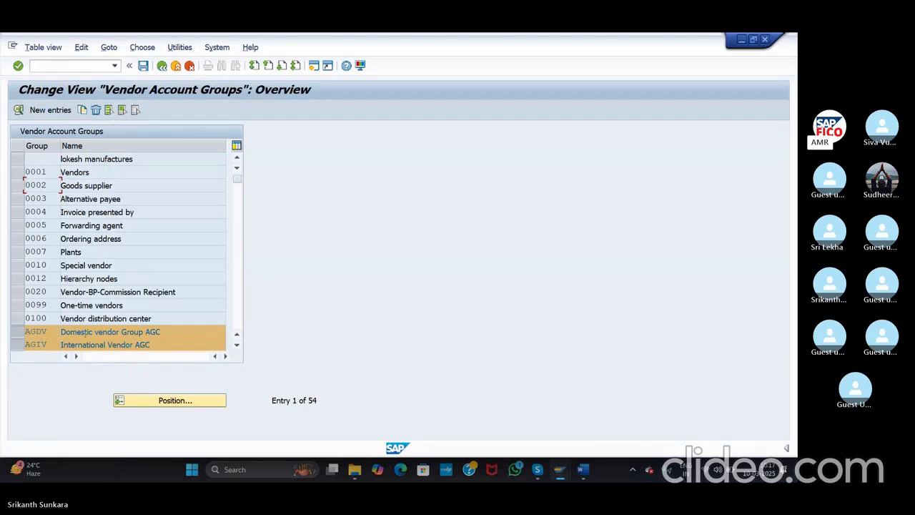
double_click(84, 333)
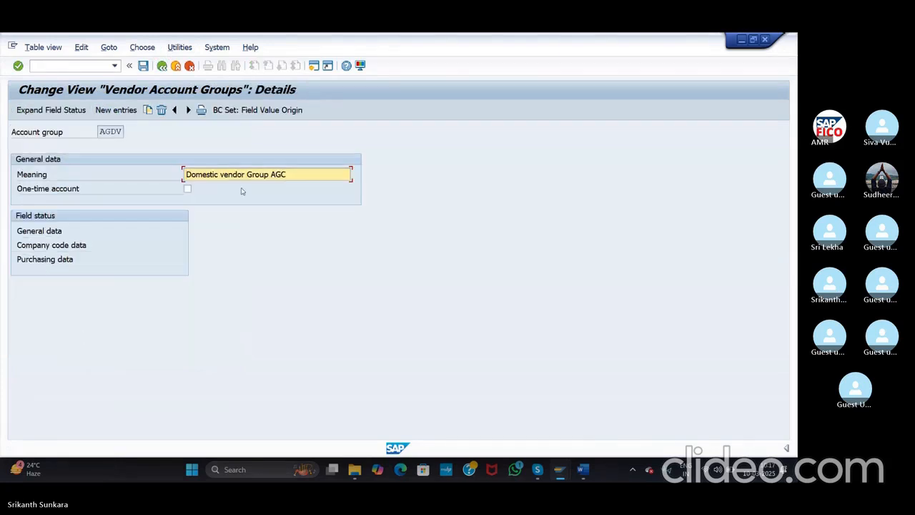
Step: Open AGDV's general data Address field status, leaving Name 1 as optional entry
double_click(36, 232)
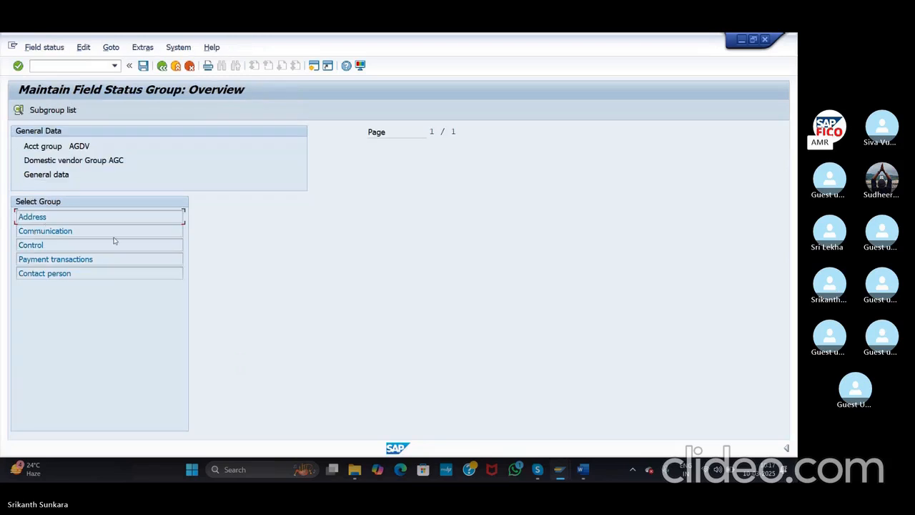
right_click(36, 223)
double_click(30, 219)
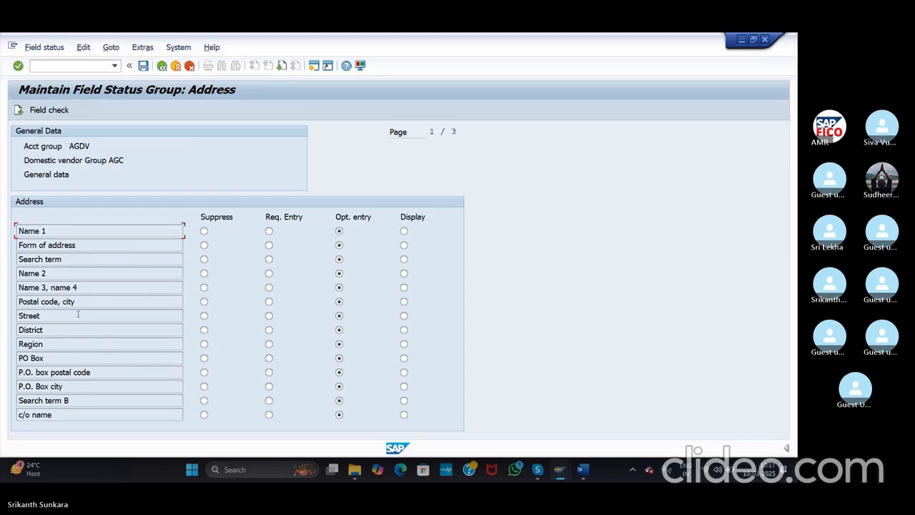
click(269, 231)
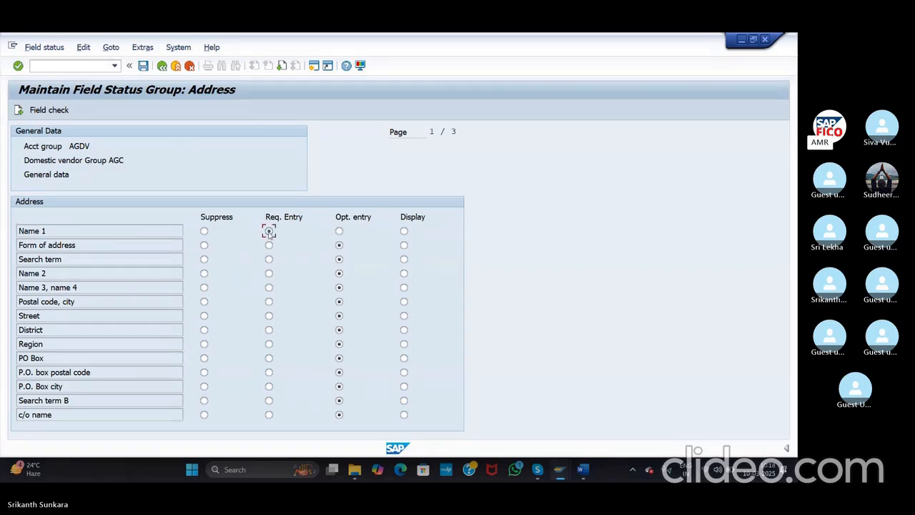
click(339, 231)
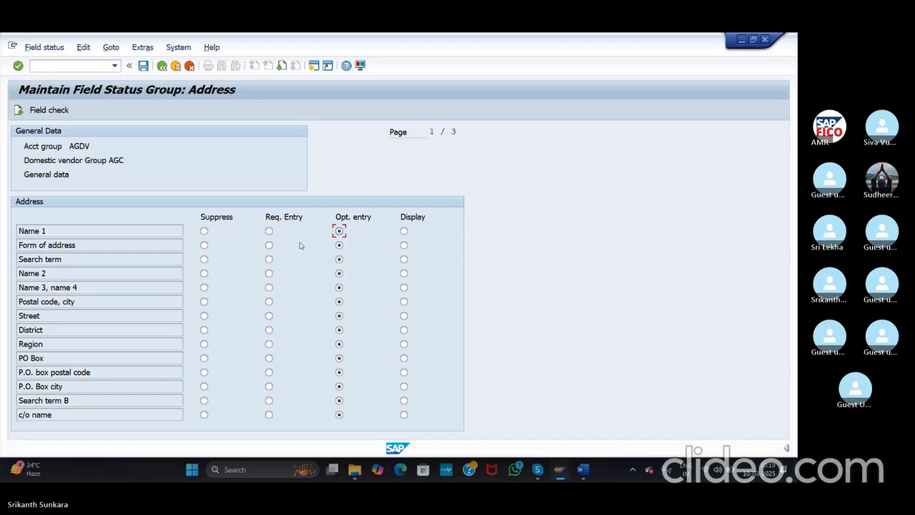
Step: Check AGDV's Communication field statuses, then back out to the general data overview
click(162, 67)
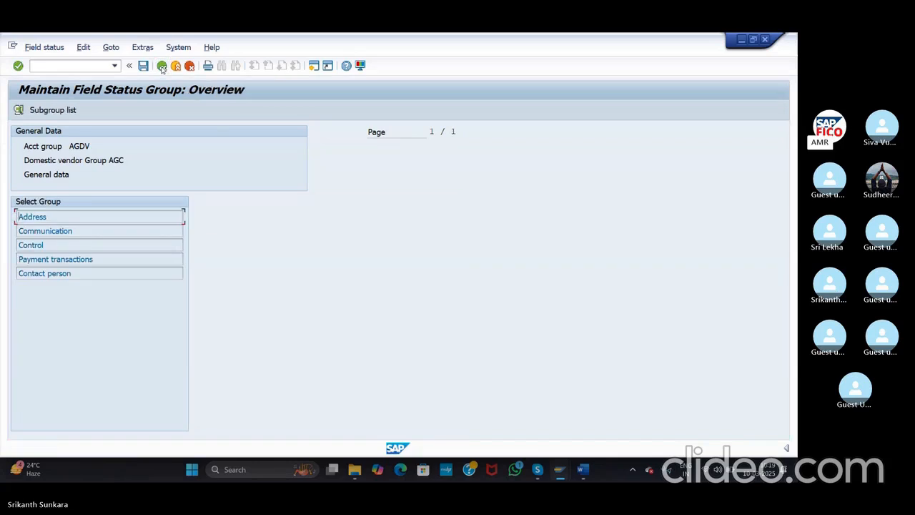
double_click(43, 232)
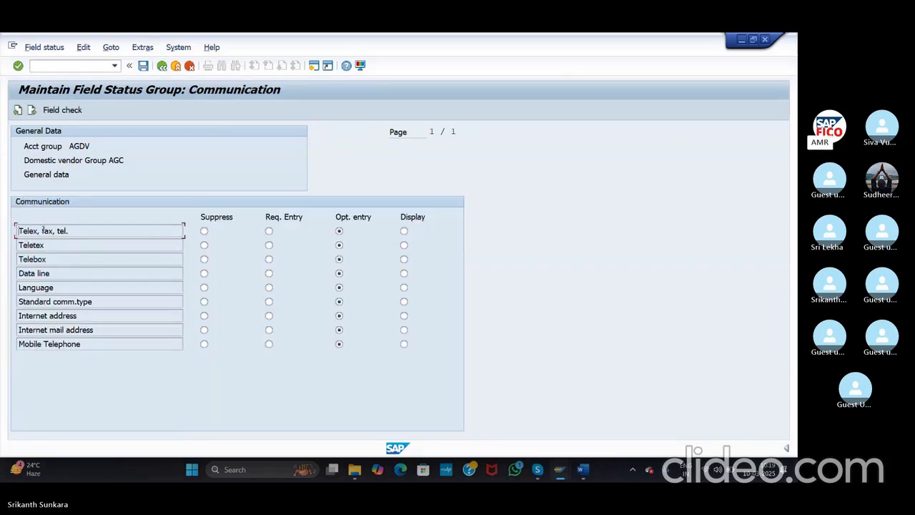
click(162, 66)
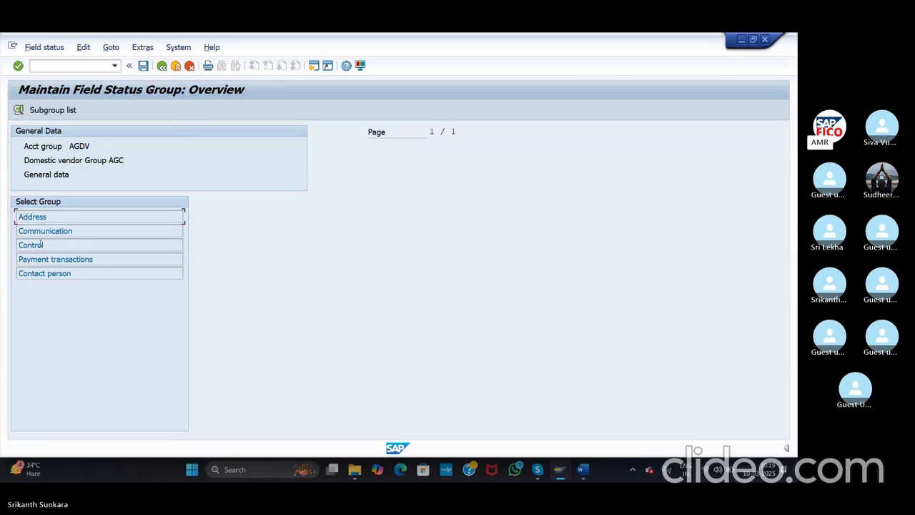
click(162, 67)
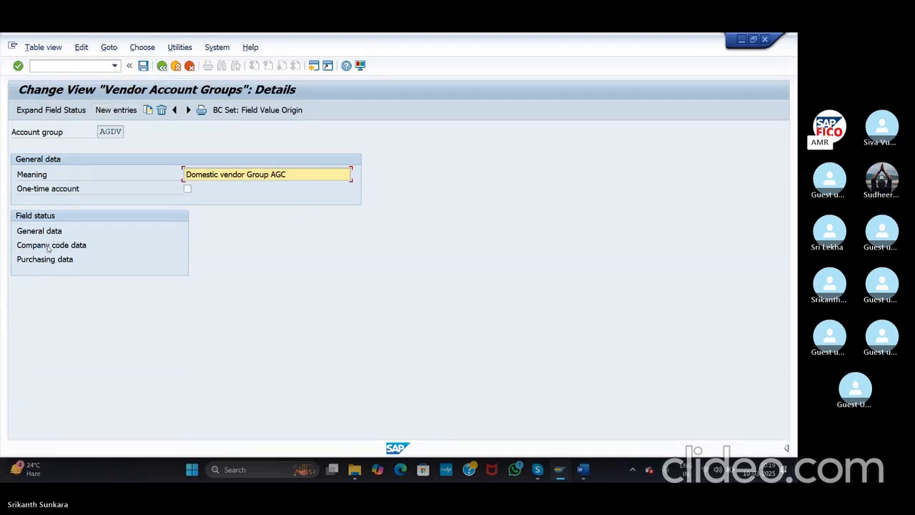
Step: Open AGIV's general data, review its all-optional Address fields, and return to the overview
click(163, 65)
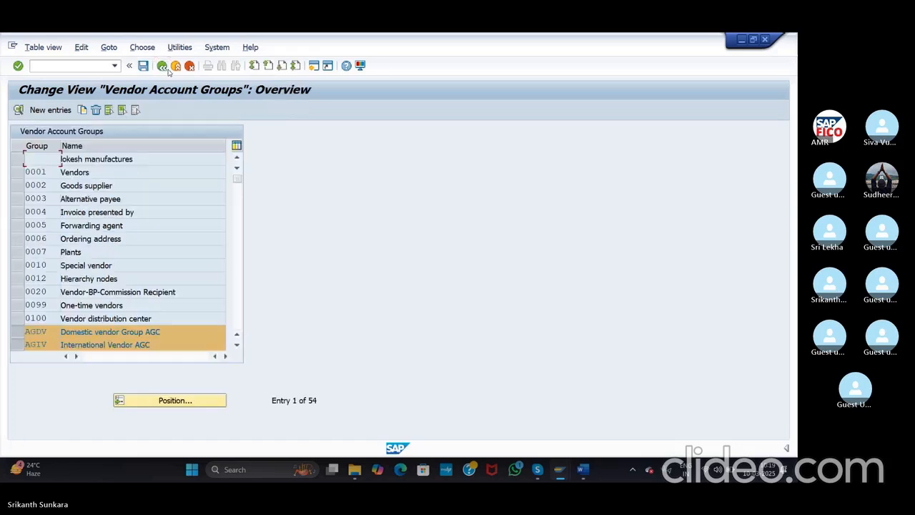
double_click(96, 346)
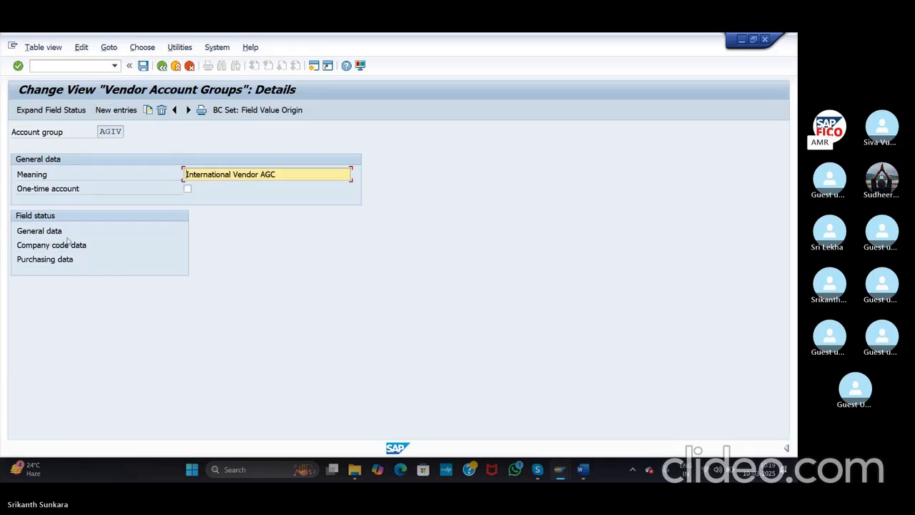
double_click(51, 232)
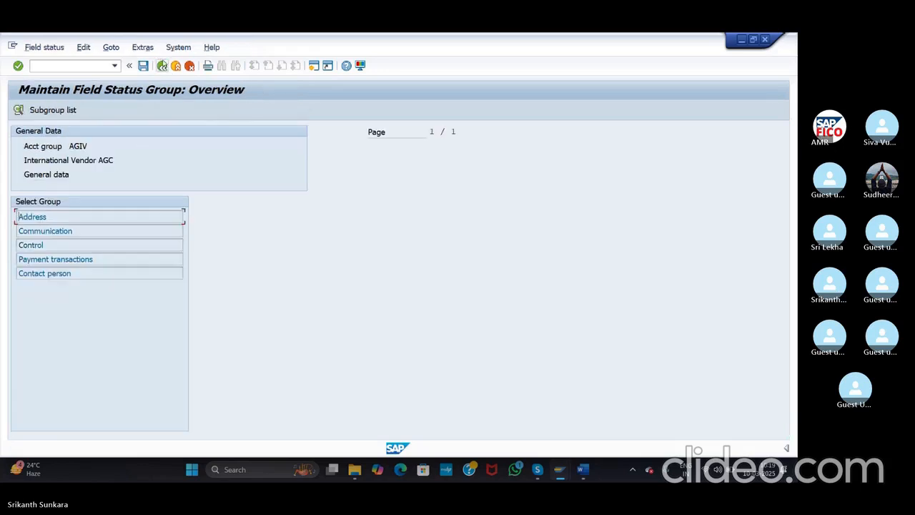
double_click(38, 217)
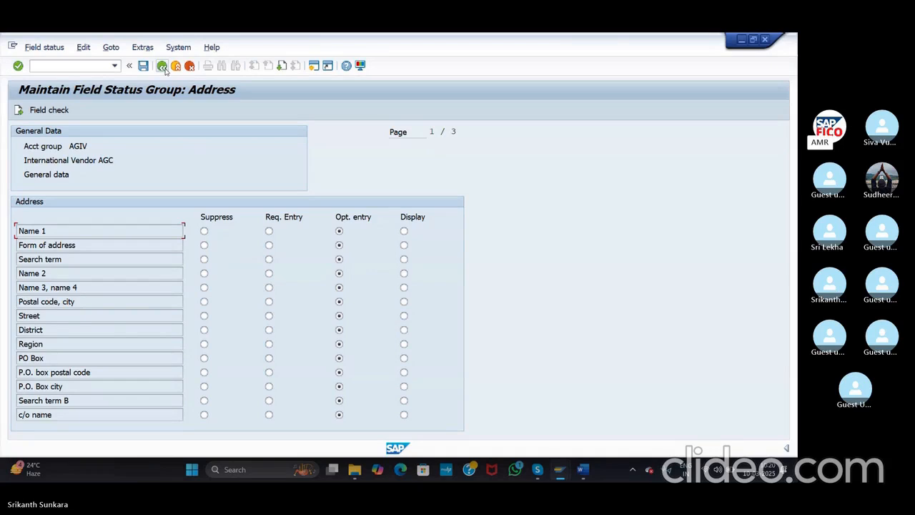
click(163, 66)
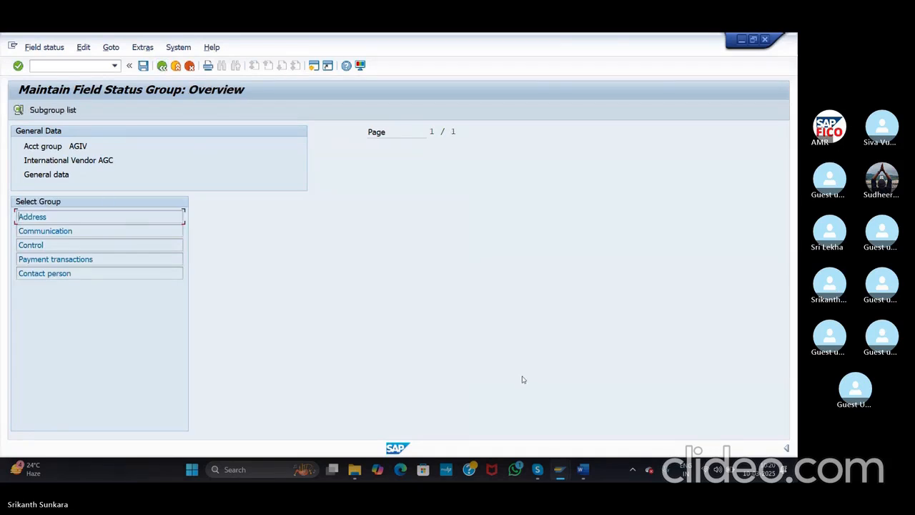
mouse_move(583, 469)
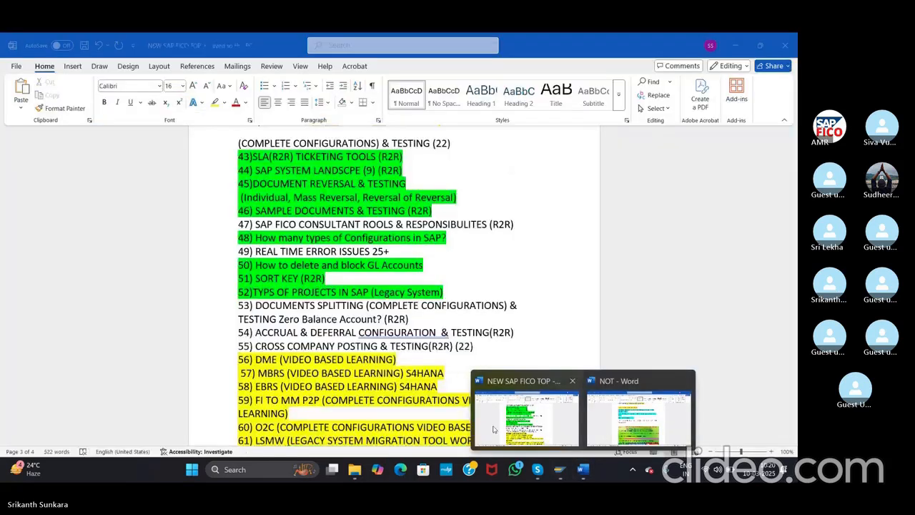
click(492, 429)
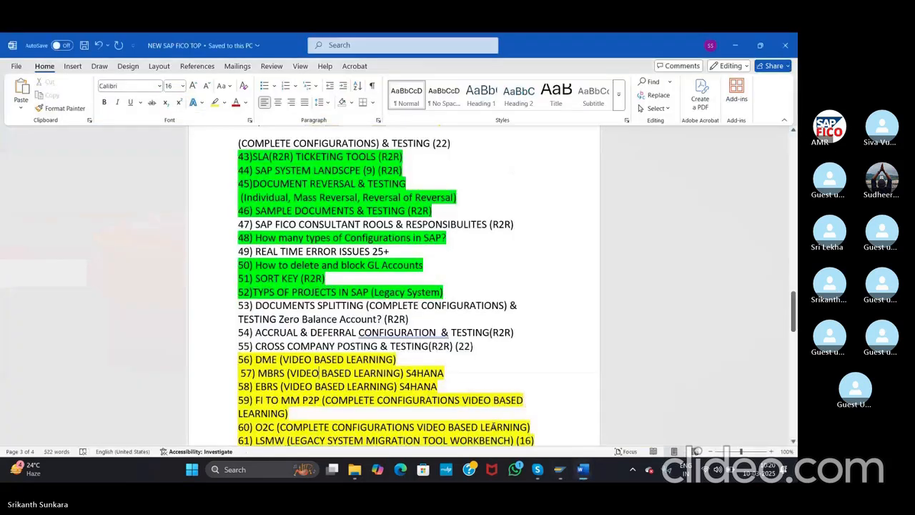
key(alt+Tab)
key(Tab)
key(Tab)
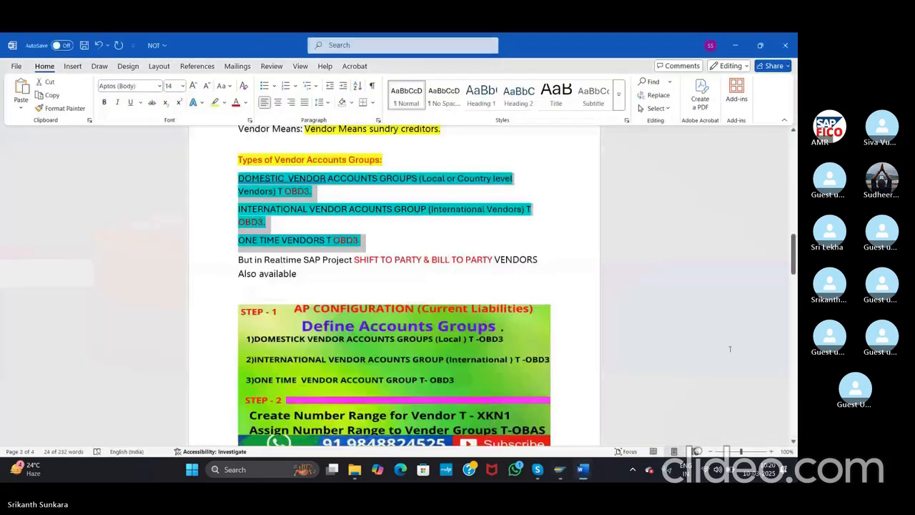
drag(793, 245, 793, 261)
click(390, 314)
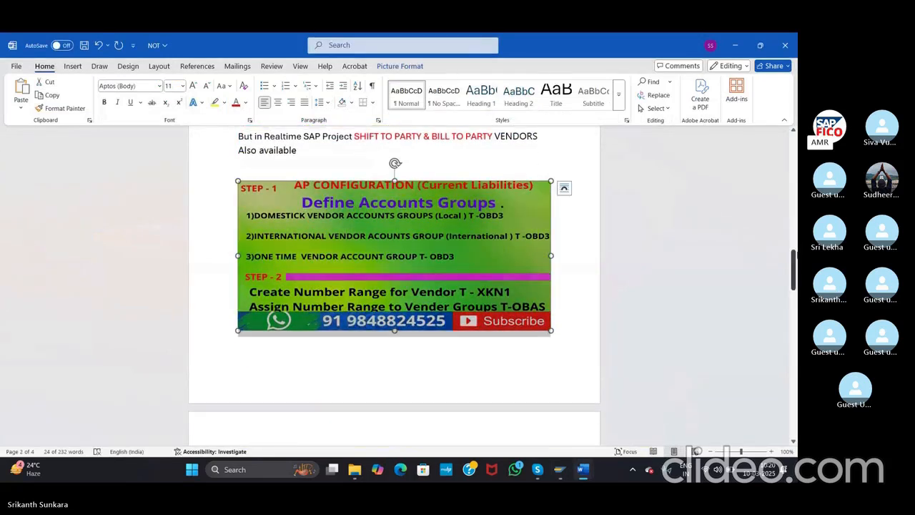
click(792, 253)
mouse_move(792, 254)
mouse_down()
mouse_move(793, 308)
mouse_move(792, 254)
mouse_up()
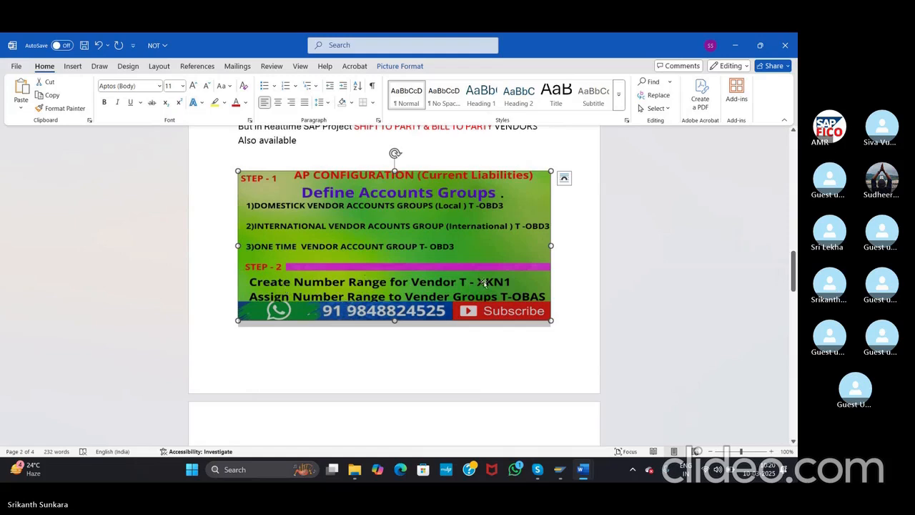
key(alt+Tab)
key(alt+Tab)
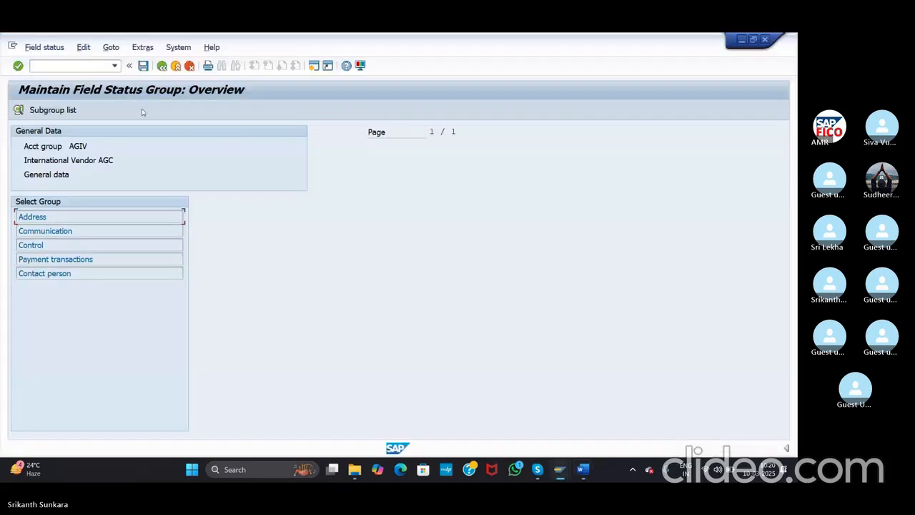
Step: Open the vendor number range intervals via /nXKN1 in change mode and insert a line
click(81, 66)
text(/nxkn1)
key(Return)
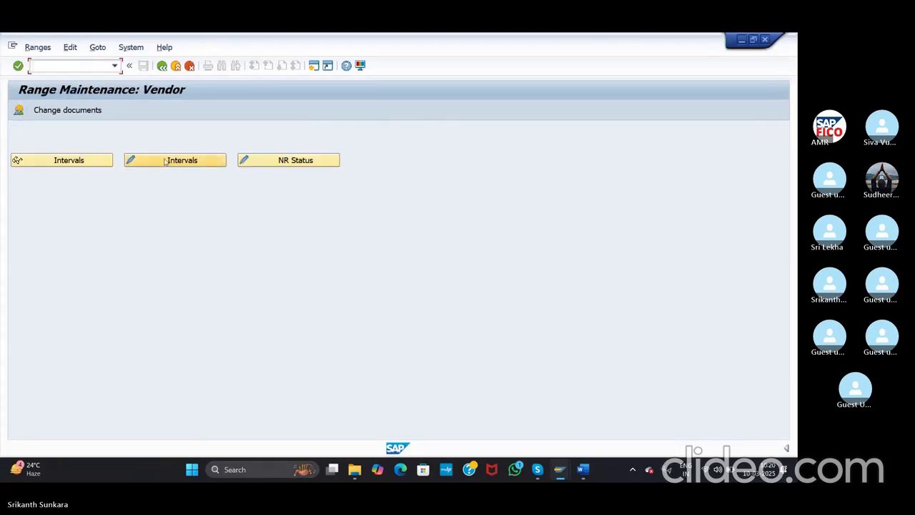
click(161, 160)
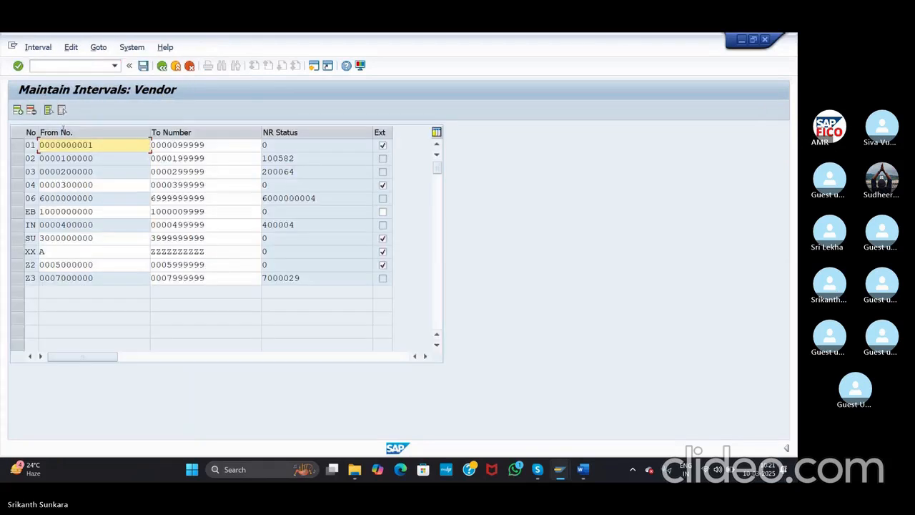
click(18, 109)
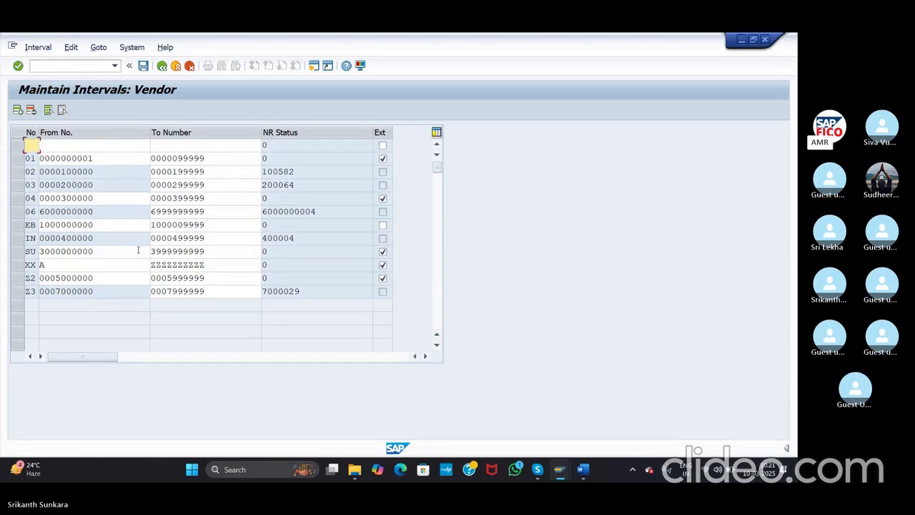
Step: Select intervals 01–03 and switch off external numbering for interval 01
click(17, 158)
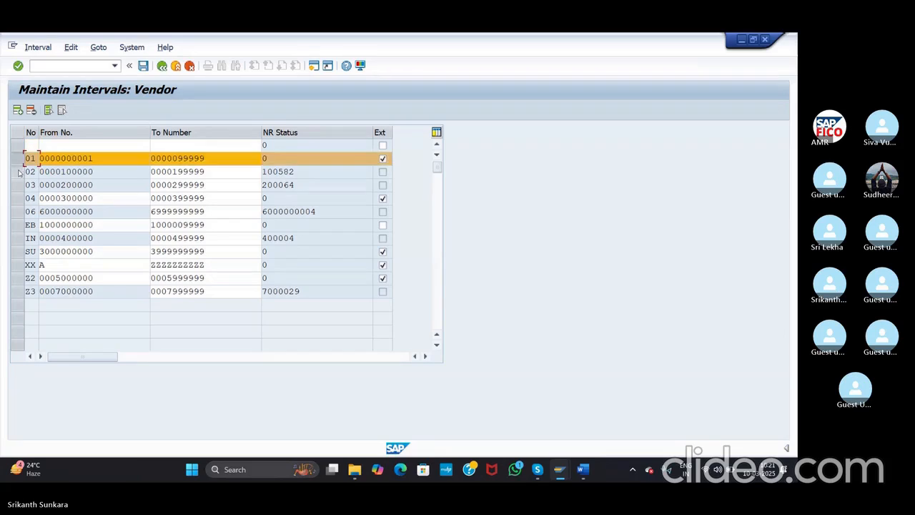
click(19, 172)
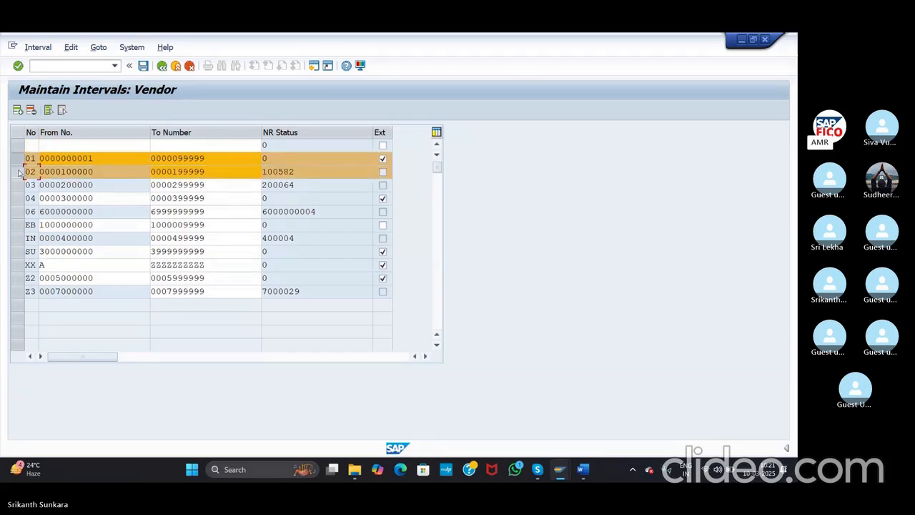
click(19, 184)
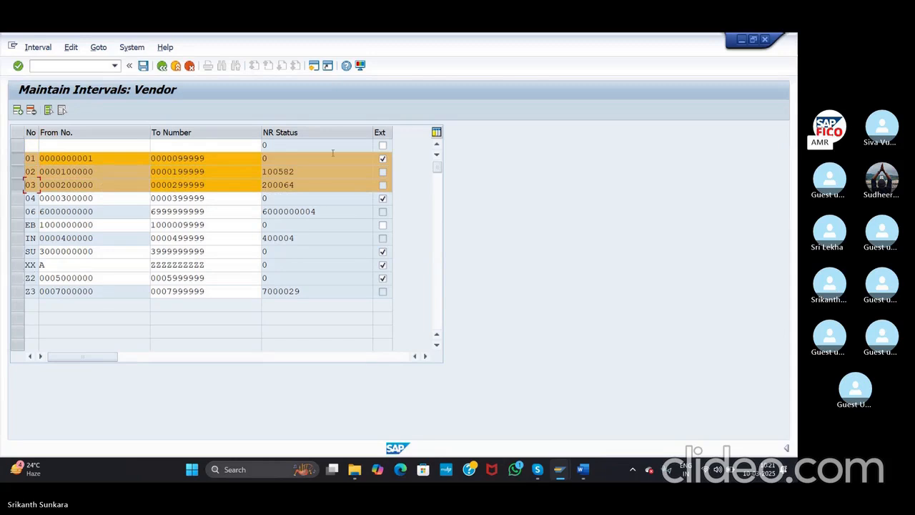
click(382, 158)
Step: Try saving the changed intervals, then cancel and leave without saving
click(146, 66)
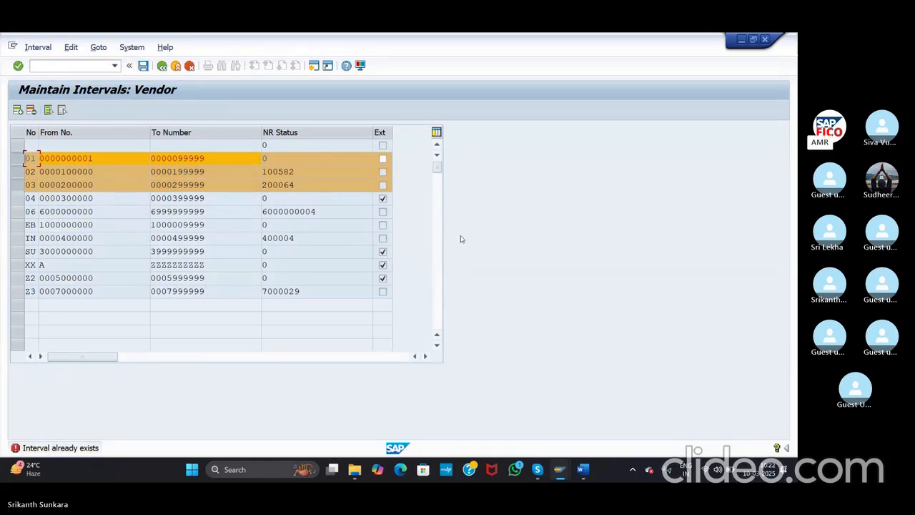
click(162, 66)
click(190, 66)
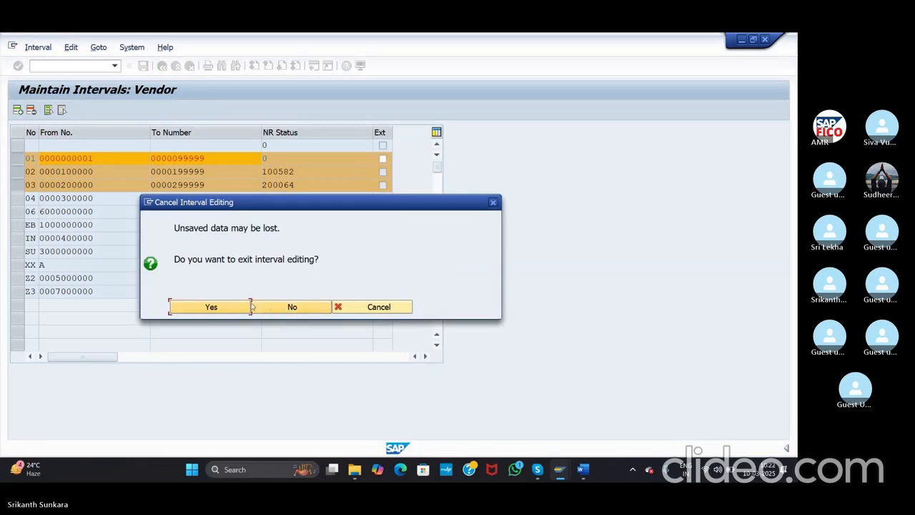
click(224, 309)
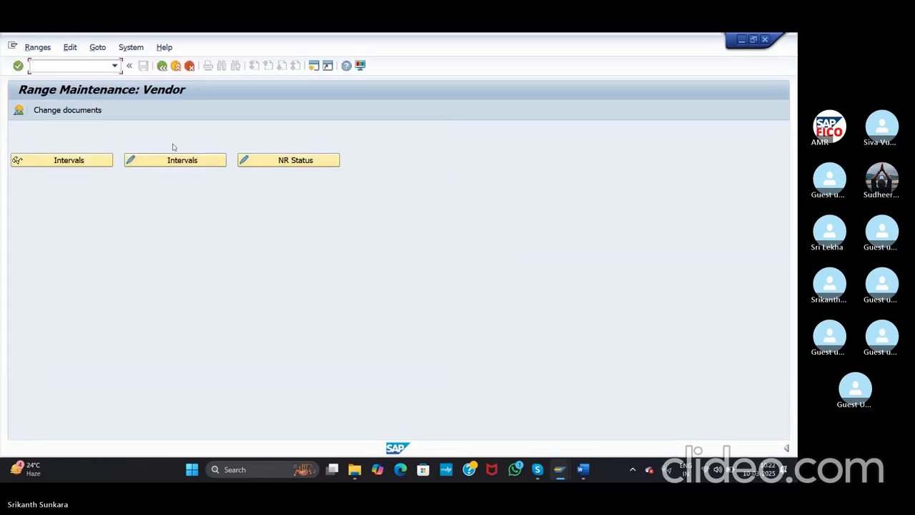
Step: Reopen the vendor intervals, turn off external numbering for 01, and retry the interval 02 edits
click(175, 163)
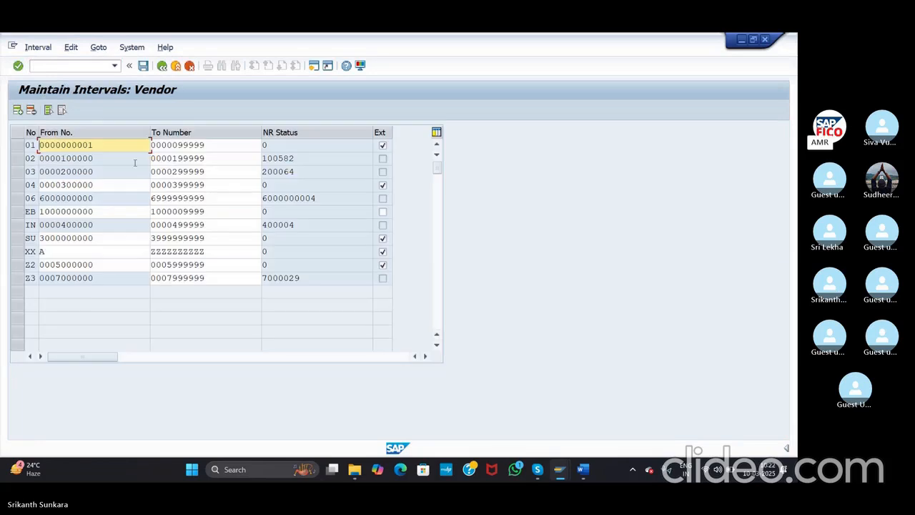
click(382, 145)
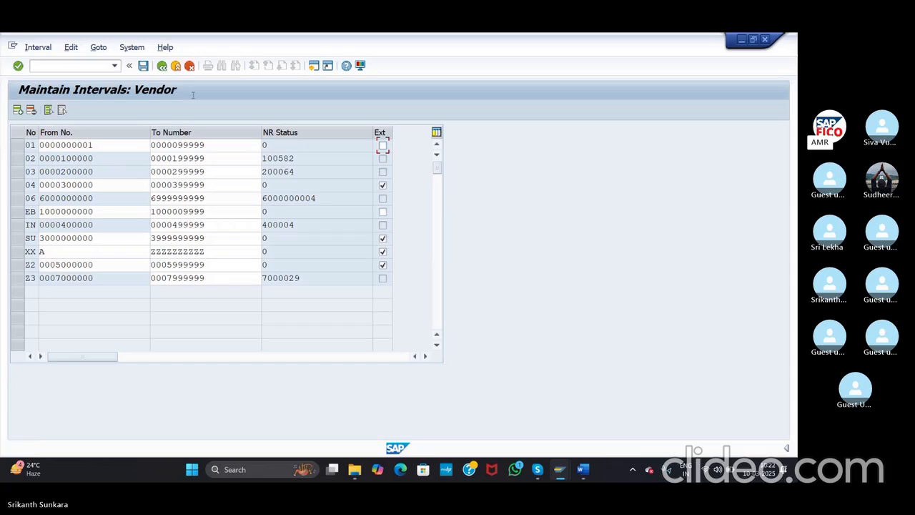
click(144, 65)
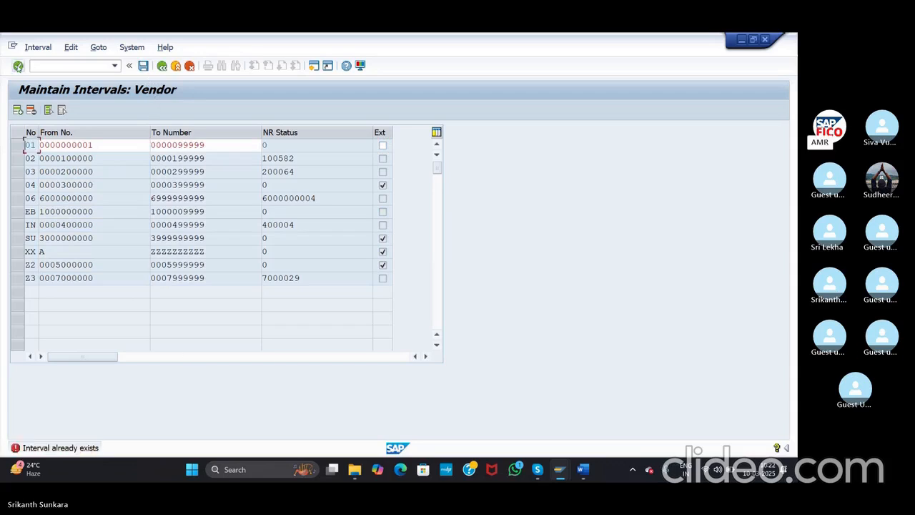
click(18, 66)
drag(62, 158, 95, 159)
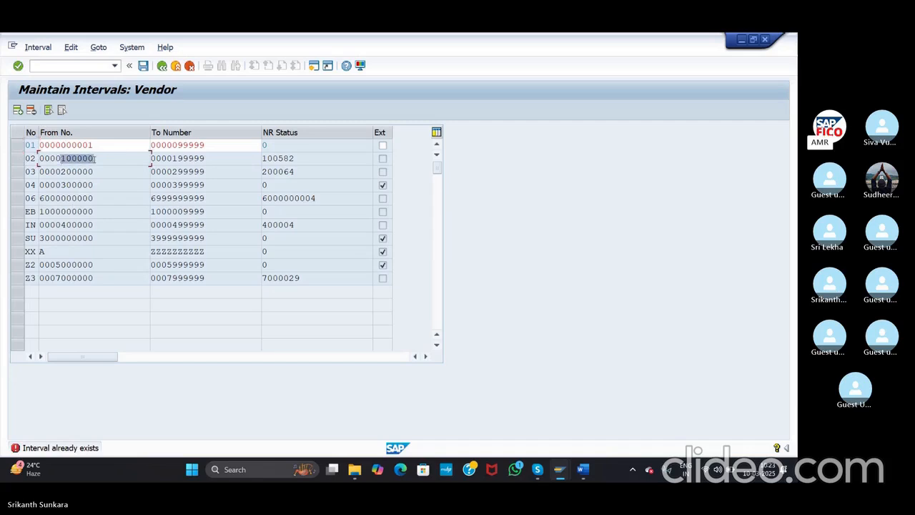
click(290, 158)
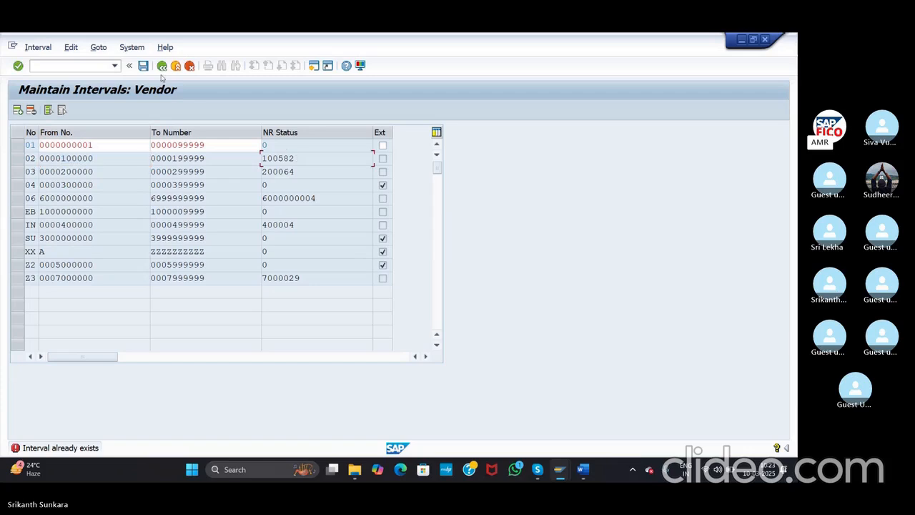
Step: Enter /nOBAS to reach the vendor account group to number range assignment
click(95, 65)
text(/nobas)
key(Return)
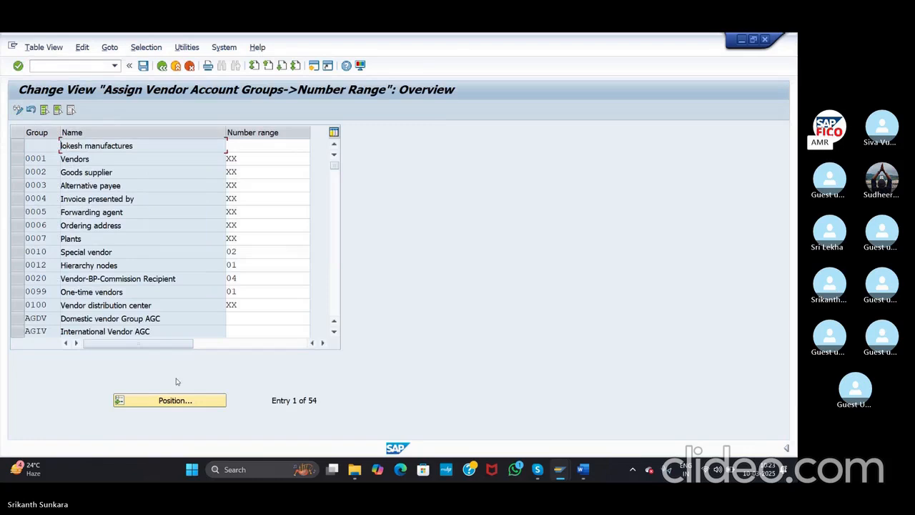
Step: Use Position to jump to the account groups starting with AG
click(173, 401)
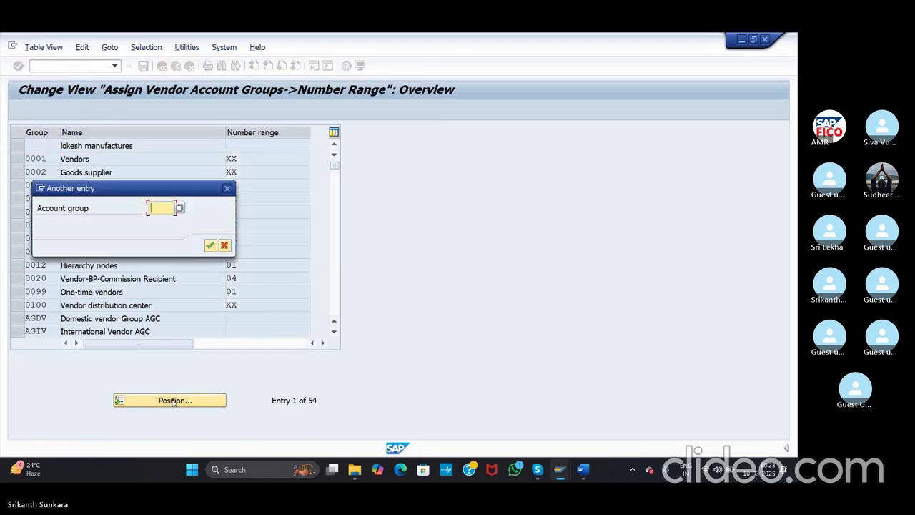
text(AG)
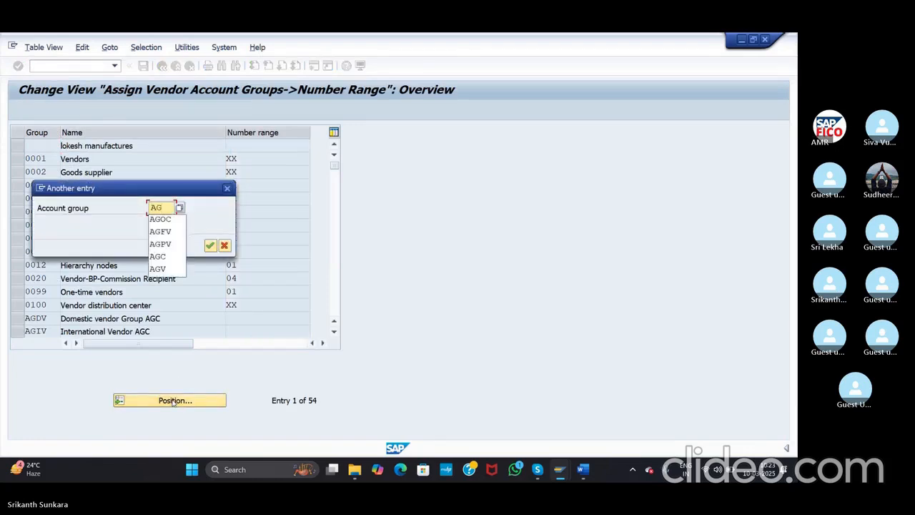
key(Return)
key(Return)
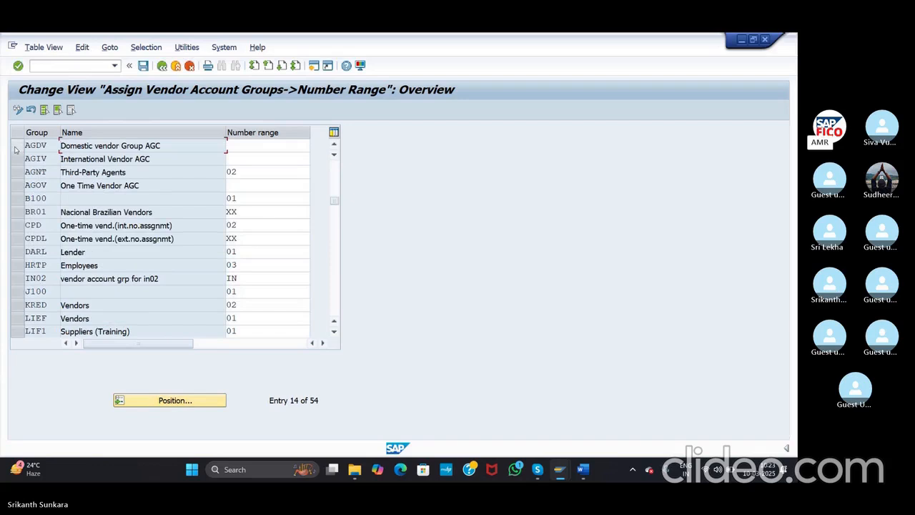
Step: Enter number range 02 for AGDV, AGIV and AGOV, then save under the customizing request
click(238, 146)
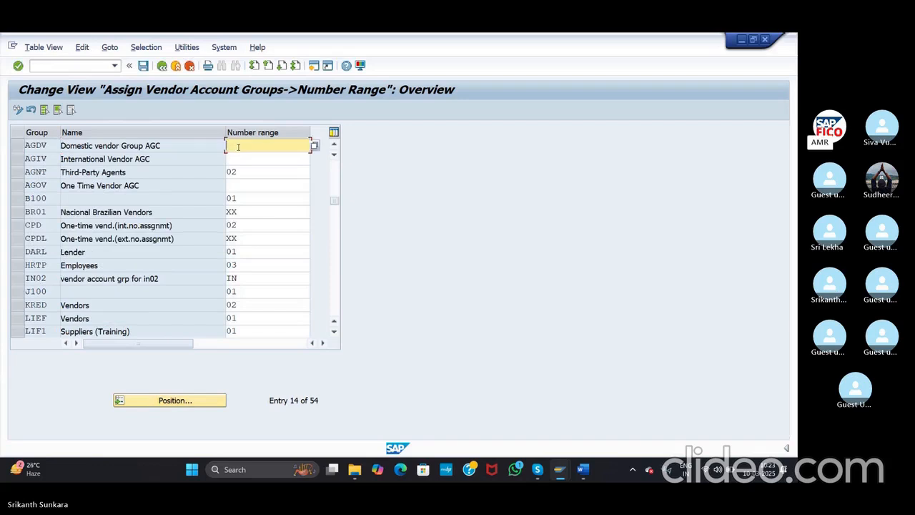
text(02)
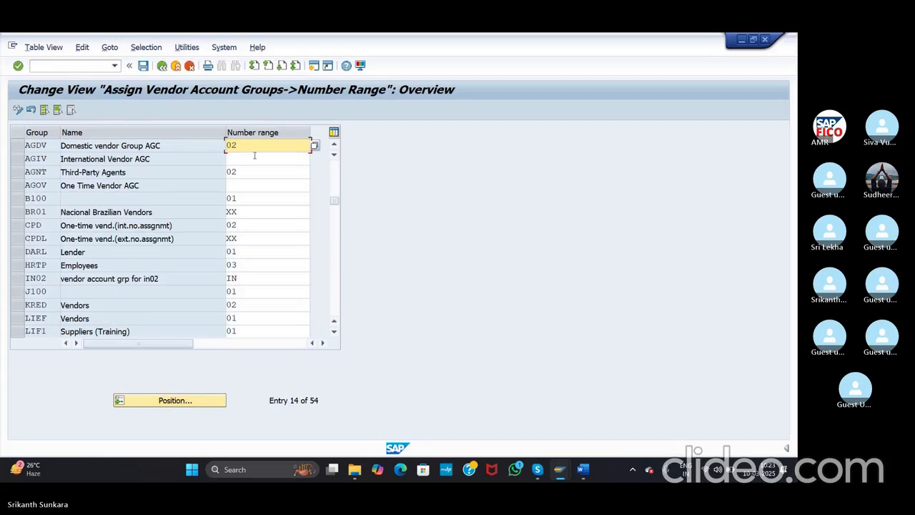
click(257, 158)
text(02)
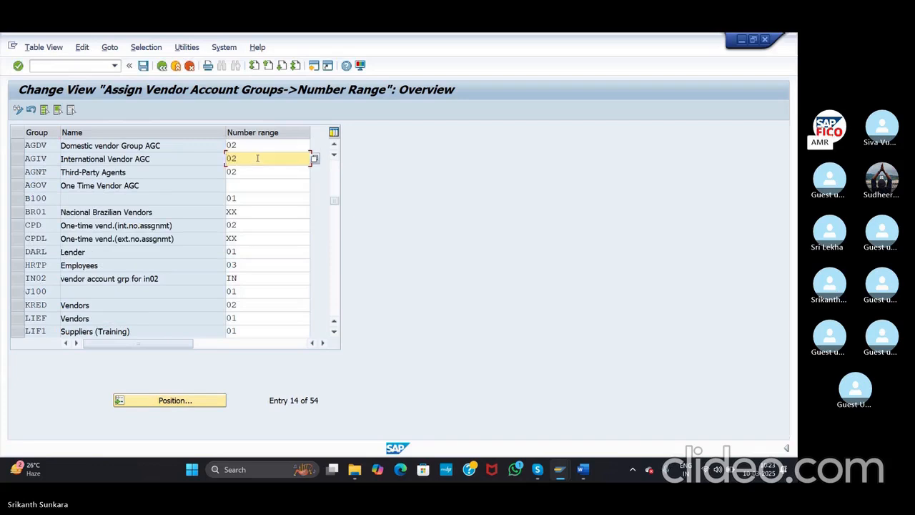
click(256, 187)
text(02)
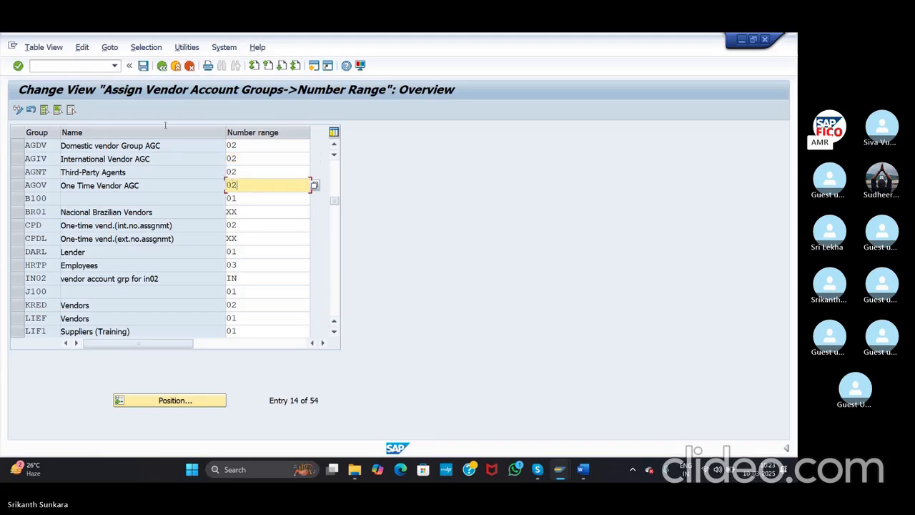
click(143, 67)
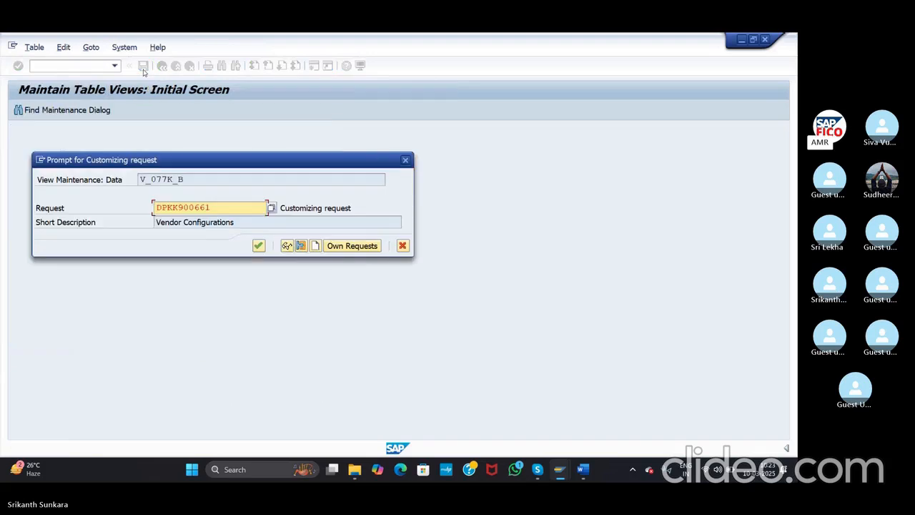
click(258, 246)
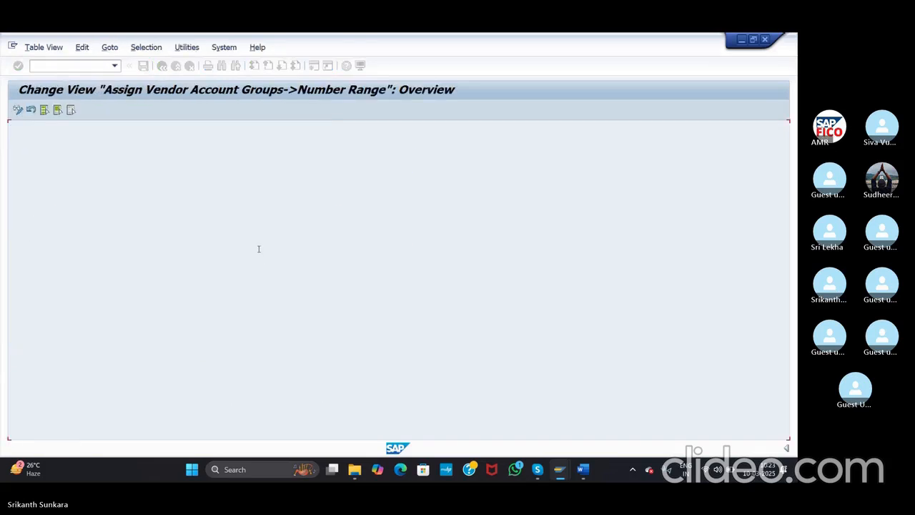
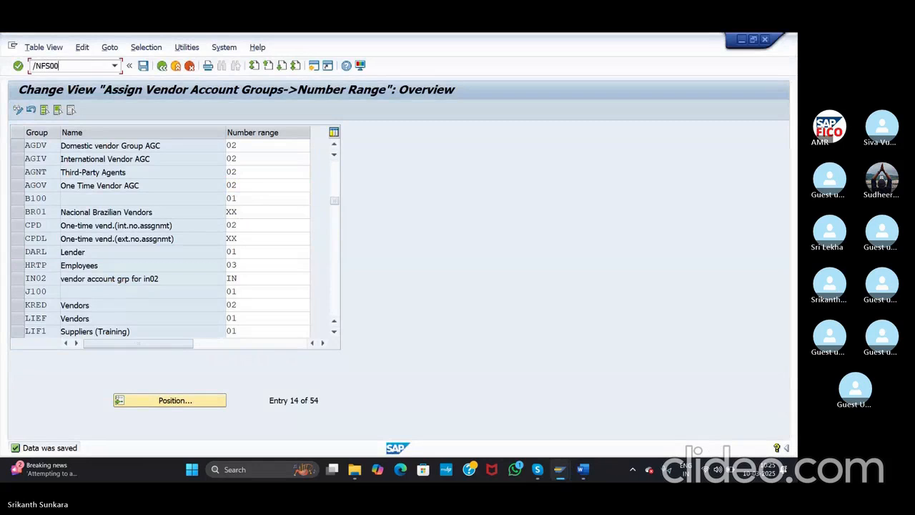
Step: Run /NFS00 to open Edit G/L Account Centrally for company code ASI
key(Return)
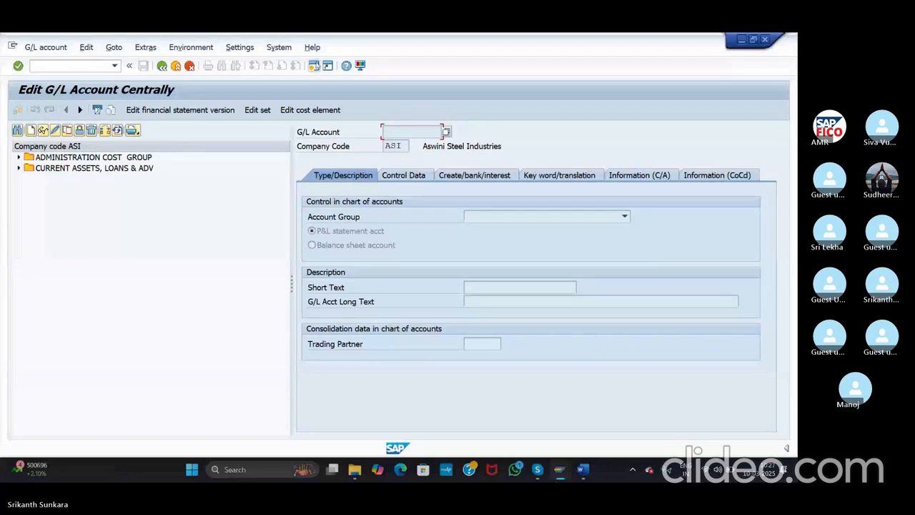
Step: In a new session, run OBD4 and view the locked G/L account groups read-only
click(315, 65)
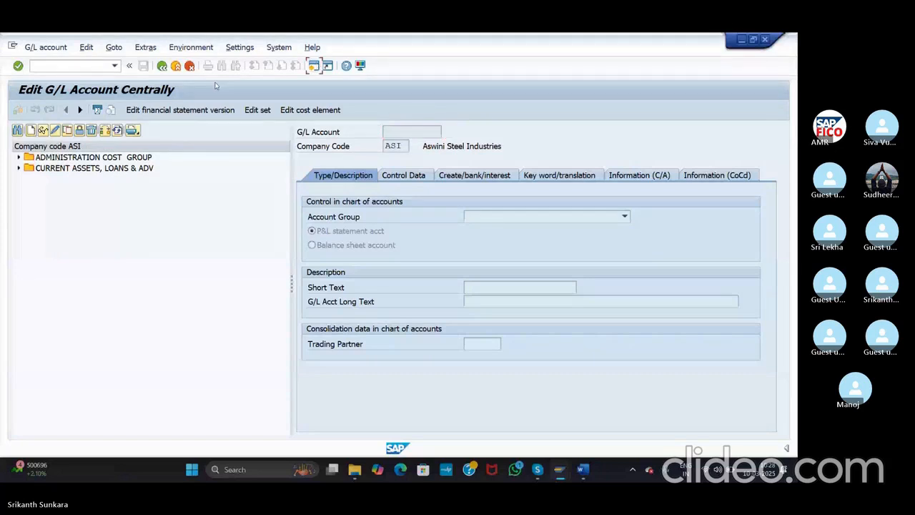
text(o)
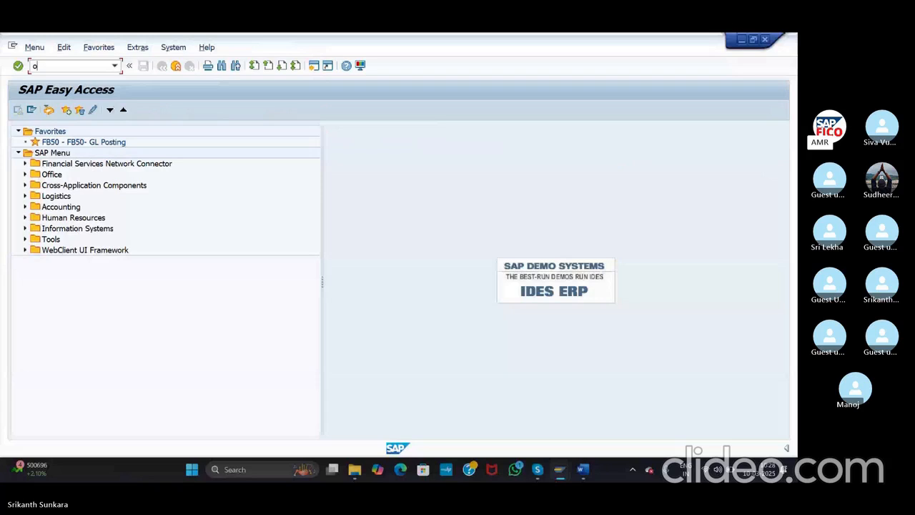
text(bd4)
key(Return)
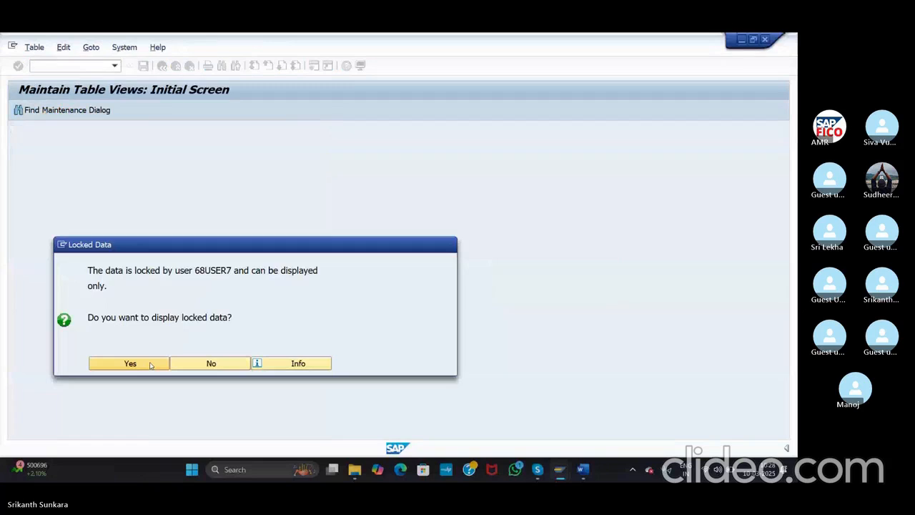
click(130, 364)
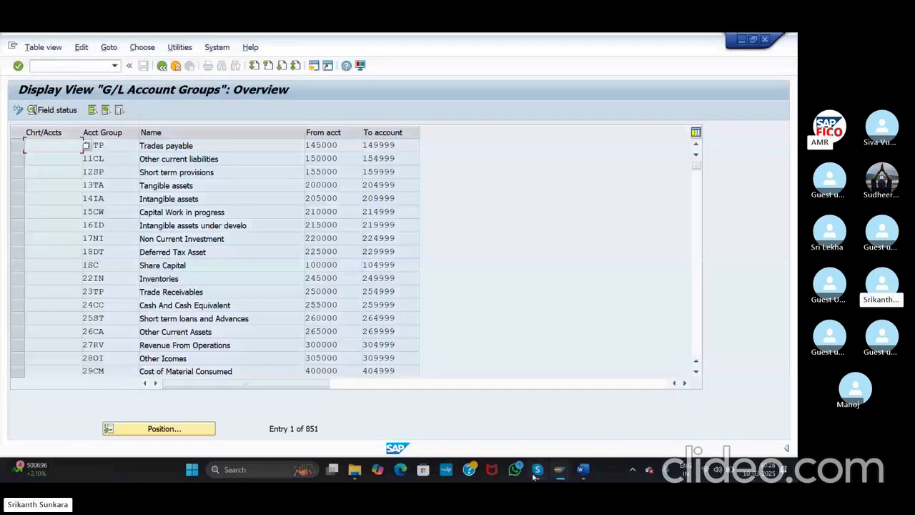
click(535, 471)
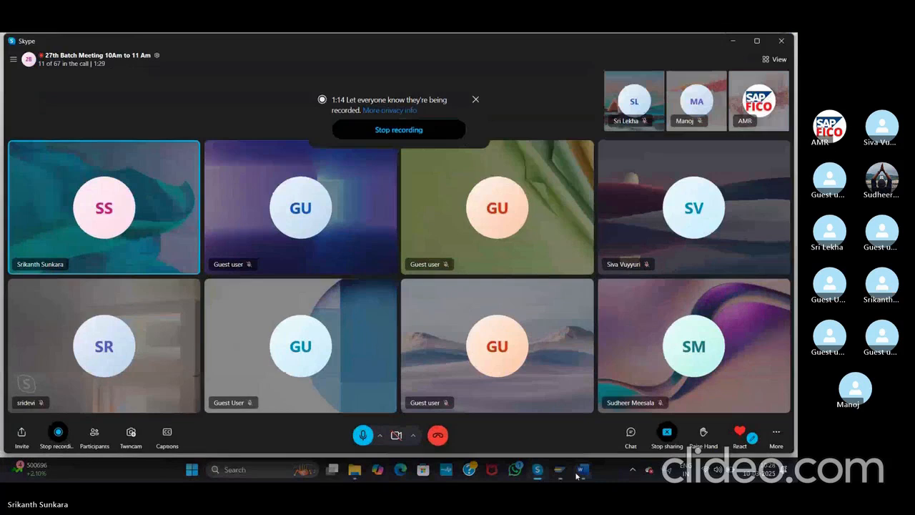
click(577, 473)
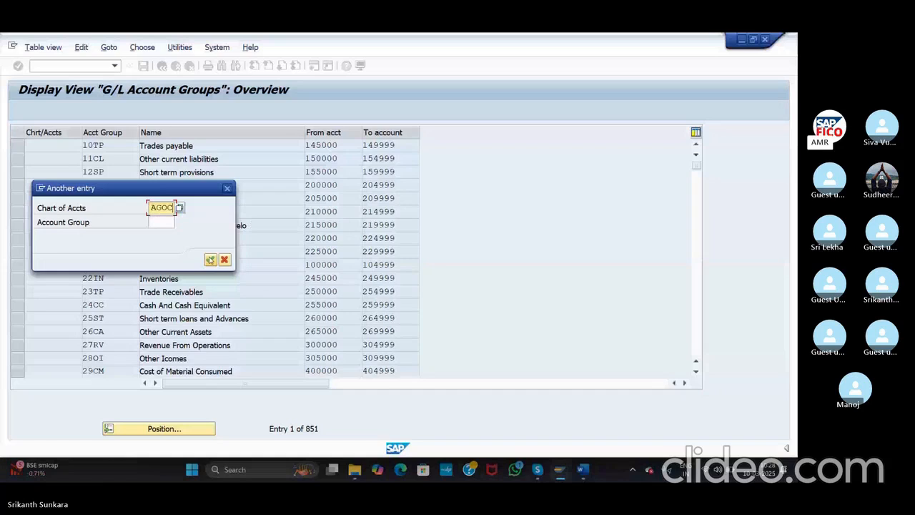
Step: Check AGOC's CURRENT LIABILITIES & PROV range (100501–100595), then start a new G/L account in FS00
click(211, 258)
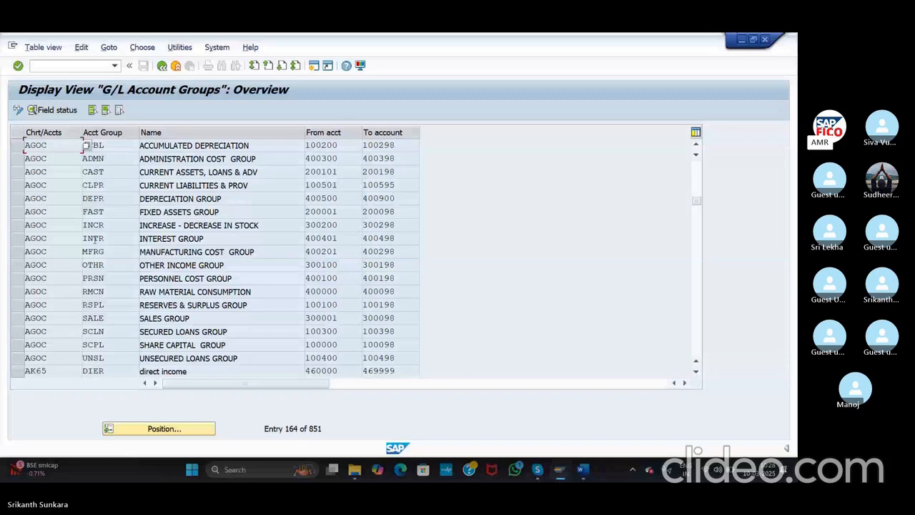
click(123, 185)
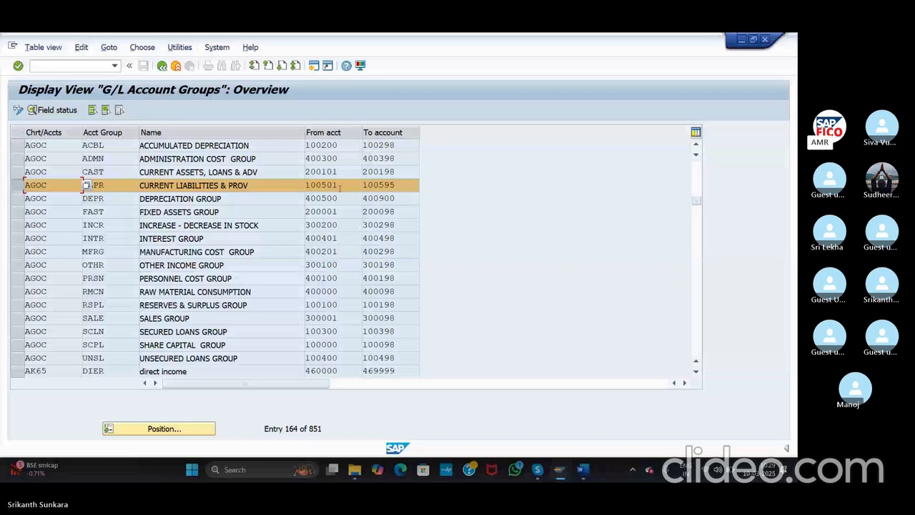
key(alt+Tab)
click(34, 130)
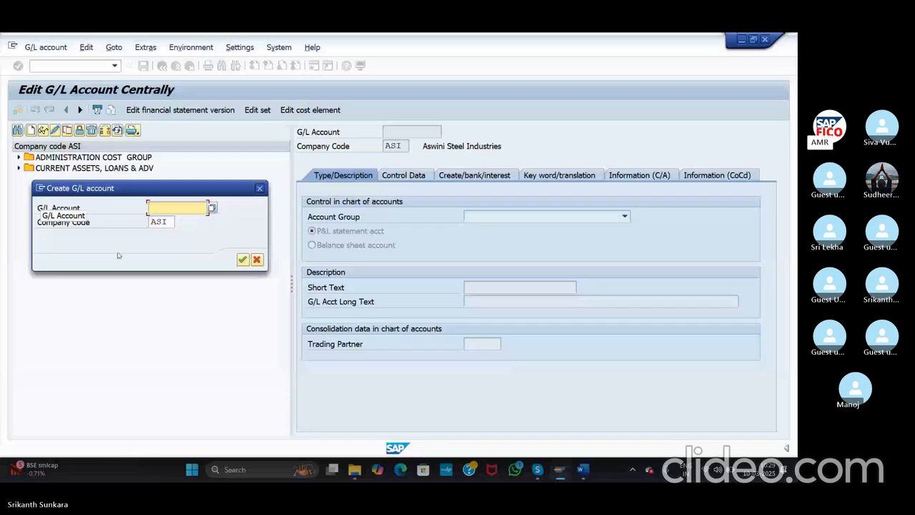
Step: Log on to the TEST system again despite the existing session and run /nfs00
click(560, 471)
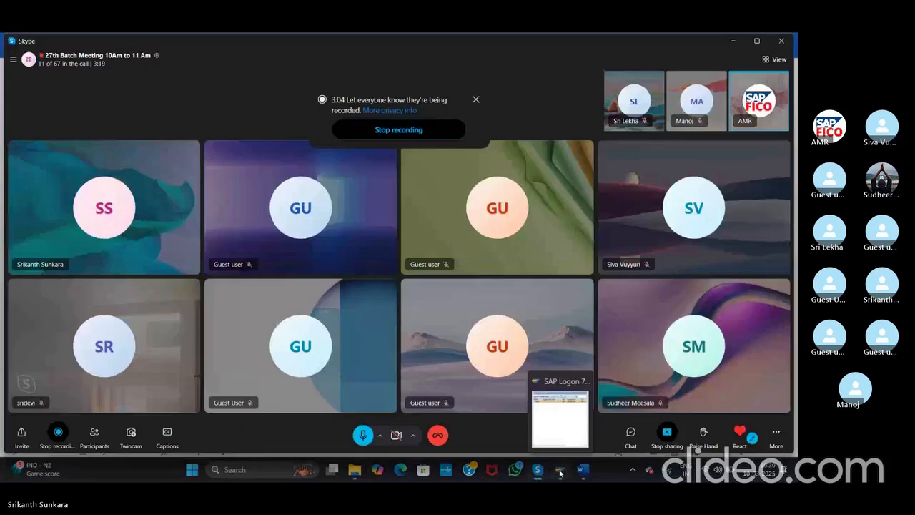
click(560, 471)
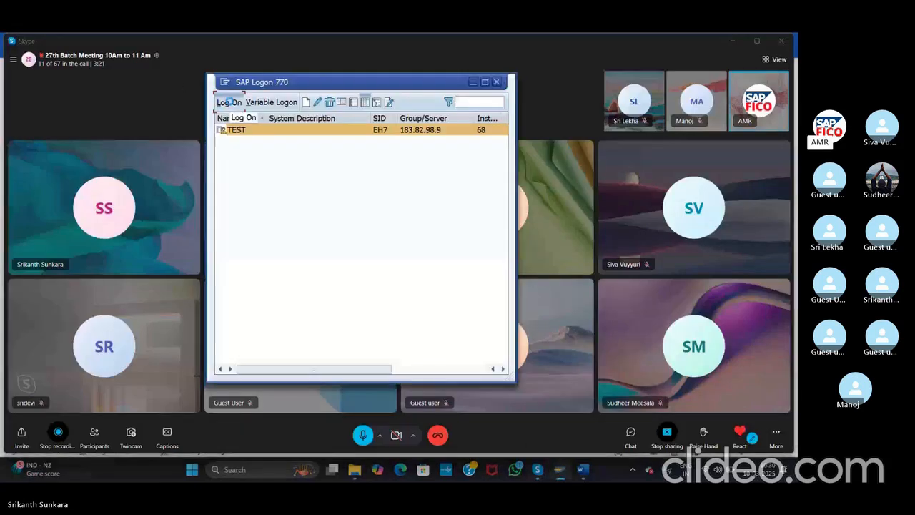
click(228, 102)
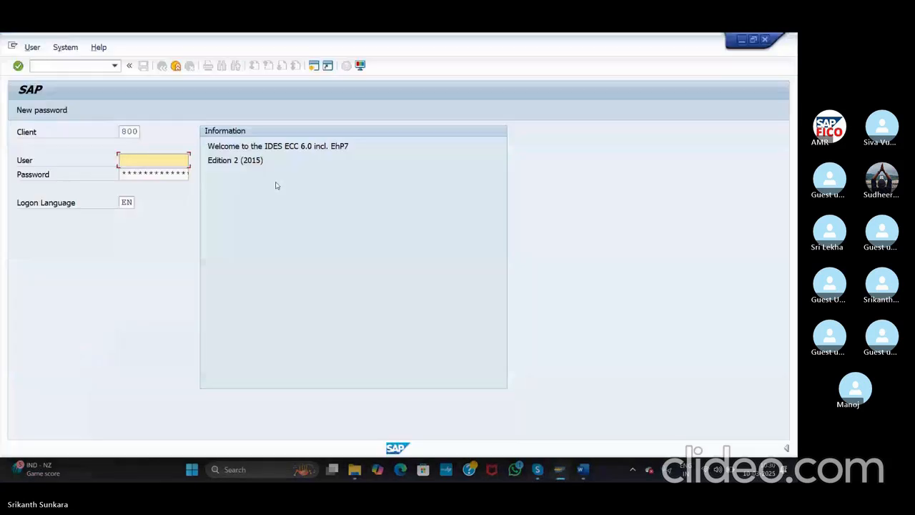
text(68)
click(158, 171)
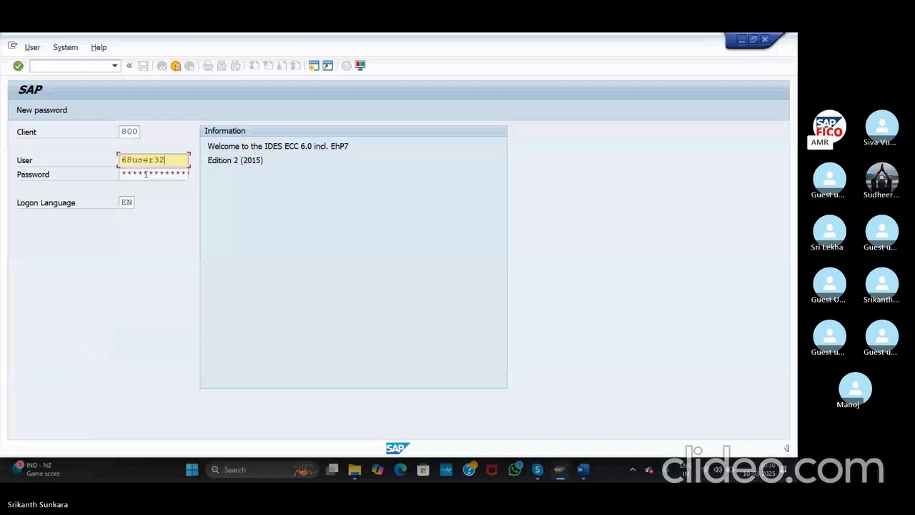
click(145, 174)
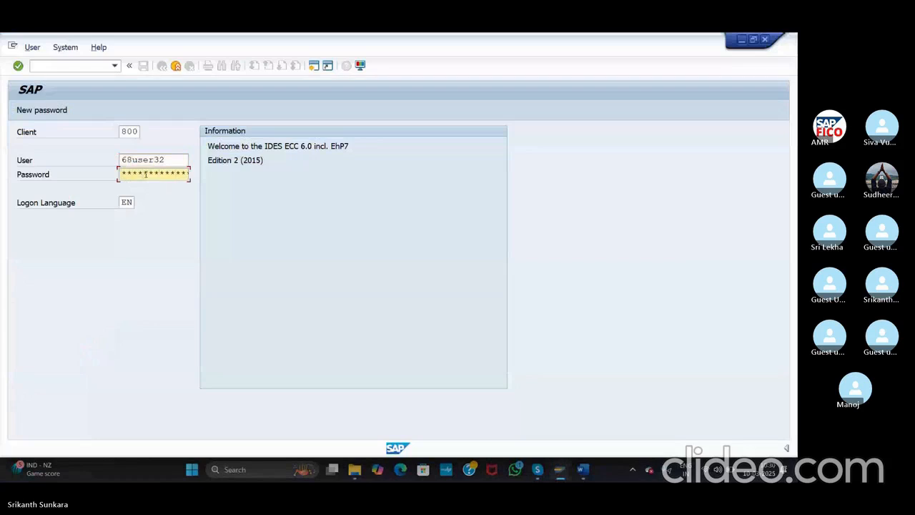
click(18, 66)
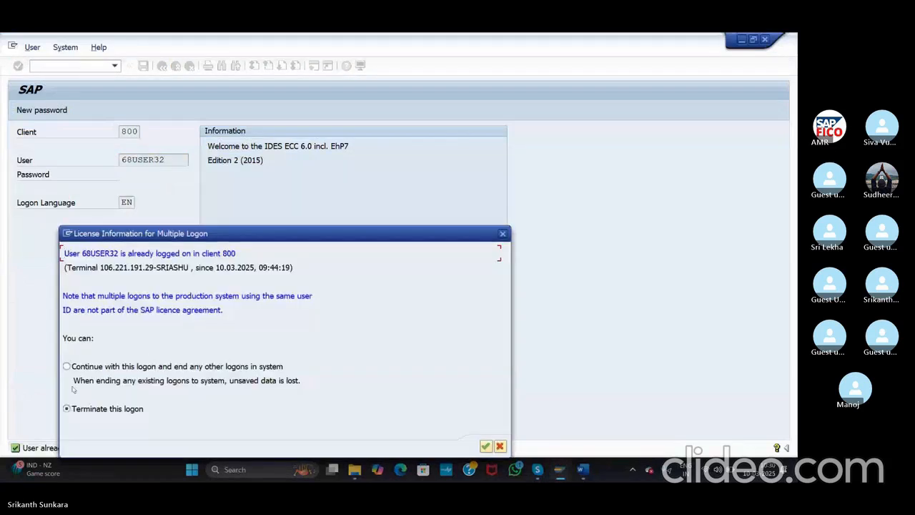
click(485, 447)
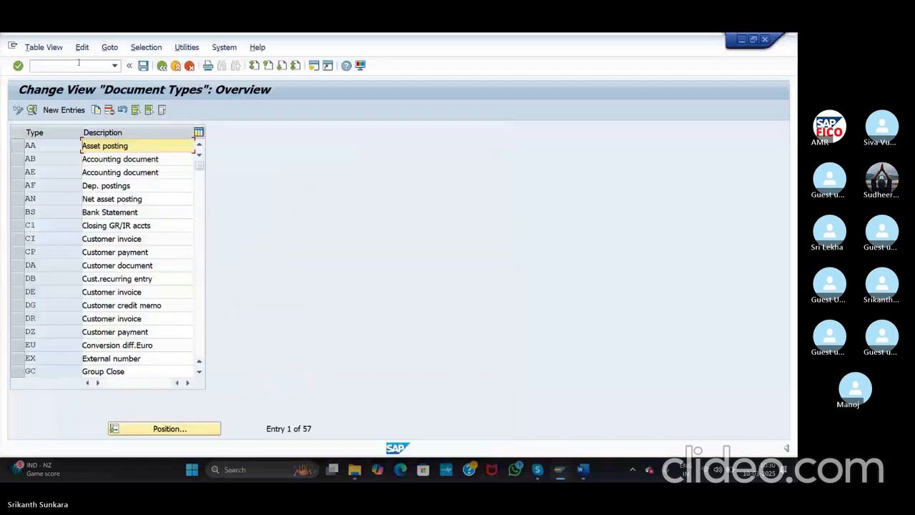
text(/n)
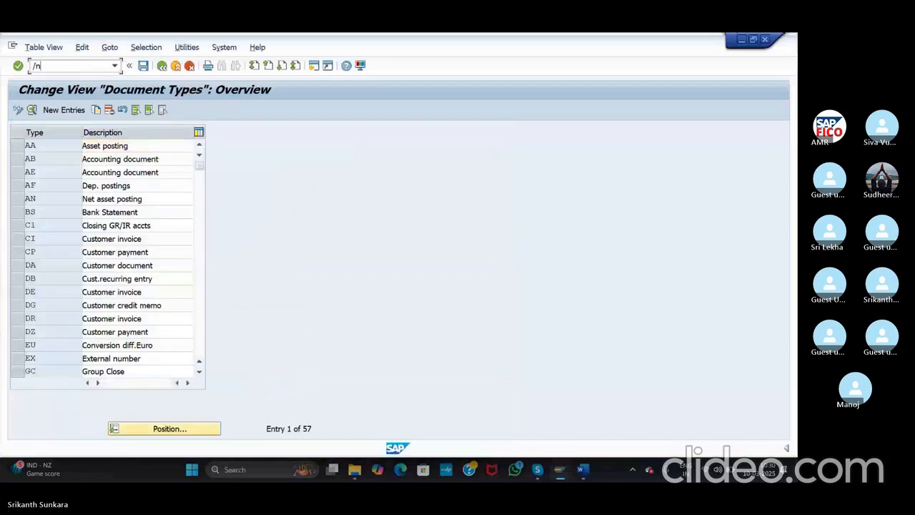
text(fs00)
key(Return)
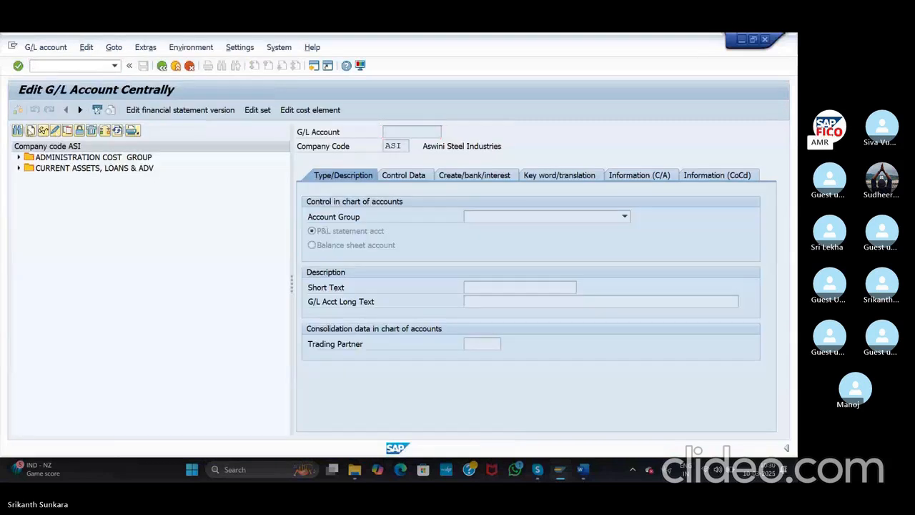
Step: Create G/L account 100501 in ASI as a balance sheet account in group CURRENT LIABILITIES & PROV
click(30, 130)
text(10050)
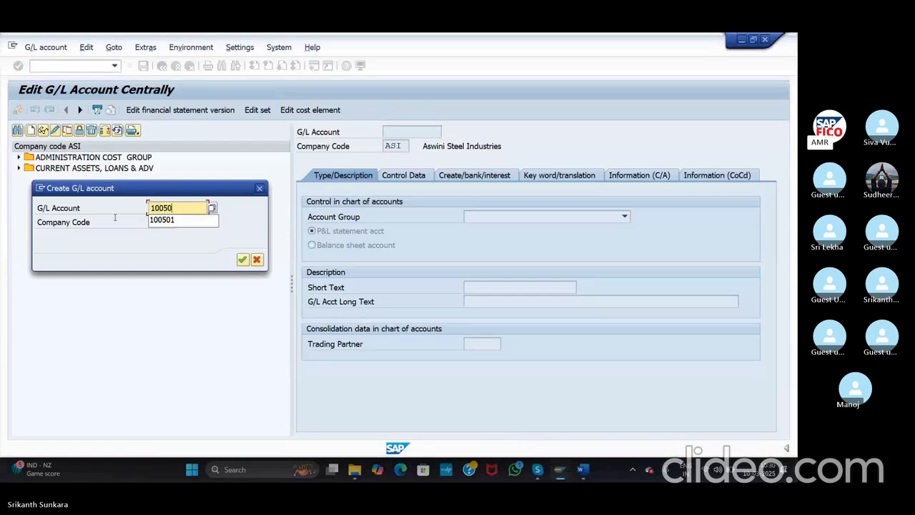
click(162, 219)
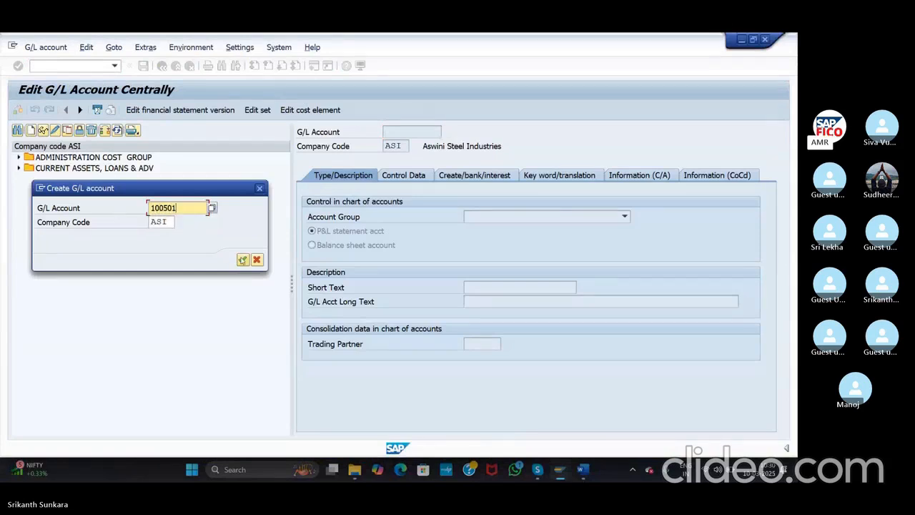
click(242, 260)
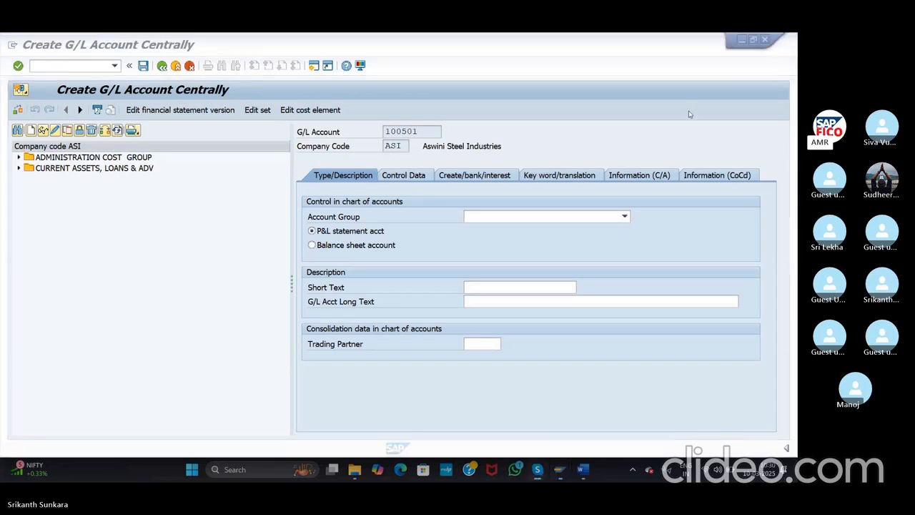
click(493, 218)
click(492, 218)
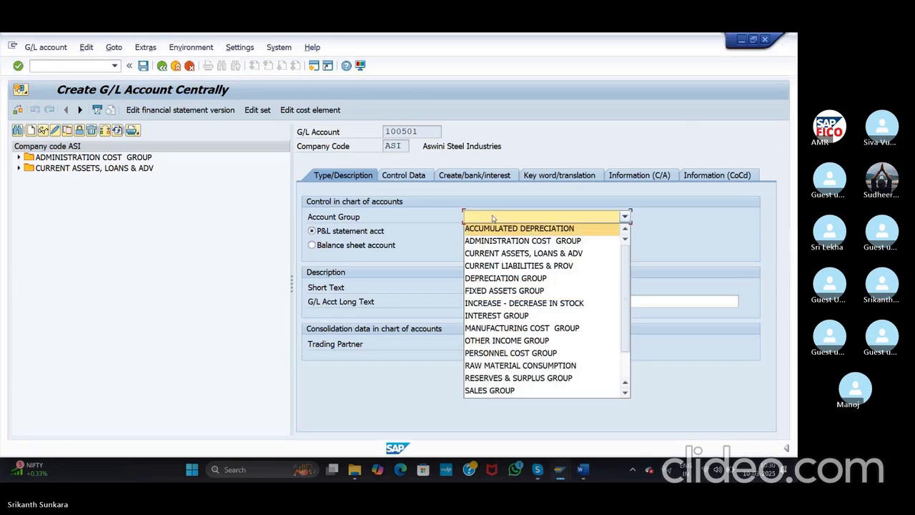
click(504, 265)
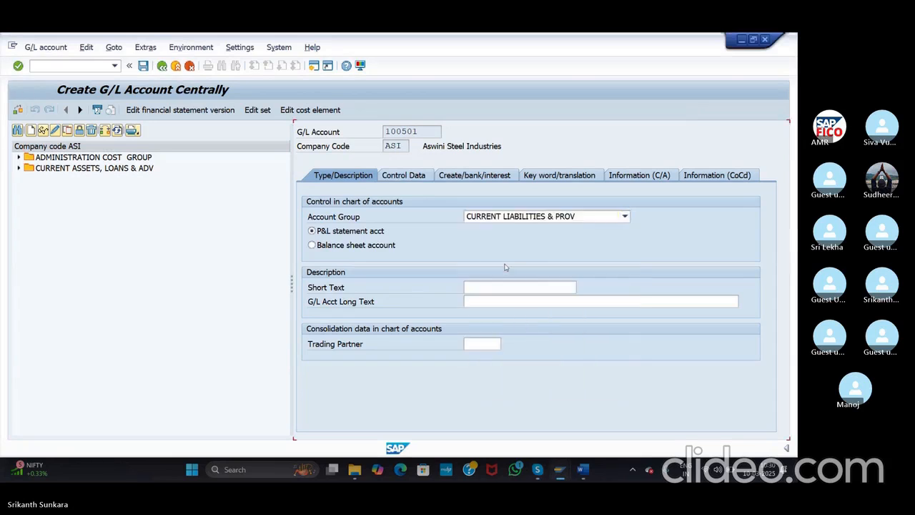
click(312, 245)
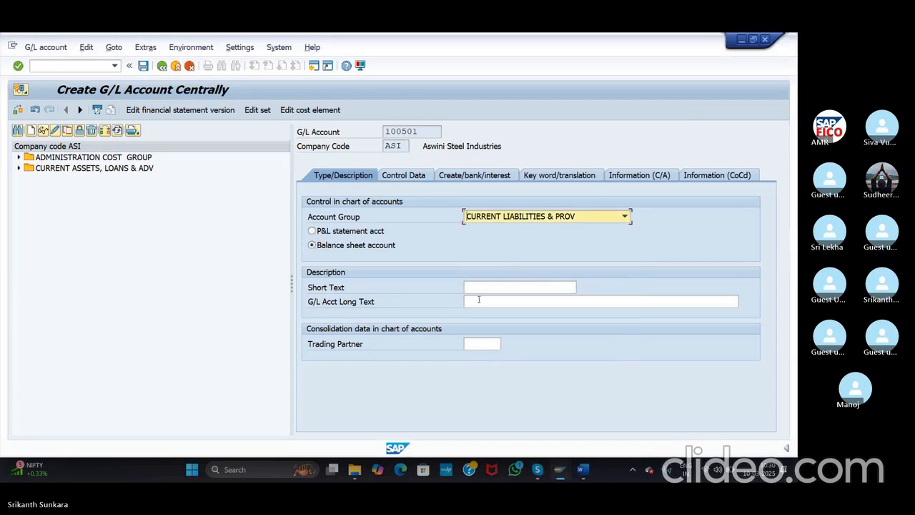
Step: Enter short text 'Domestic Vendor Reco' and long text 'Domestic Vendor Reconciliation Account'
click(486, 289)
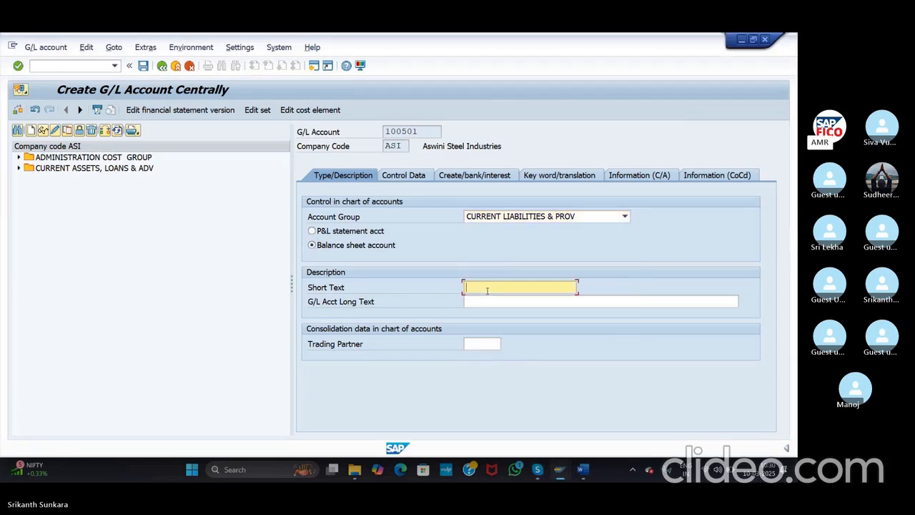
text(D)
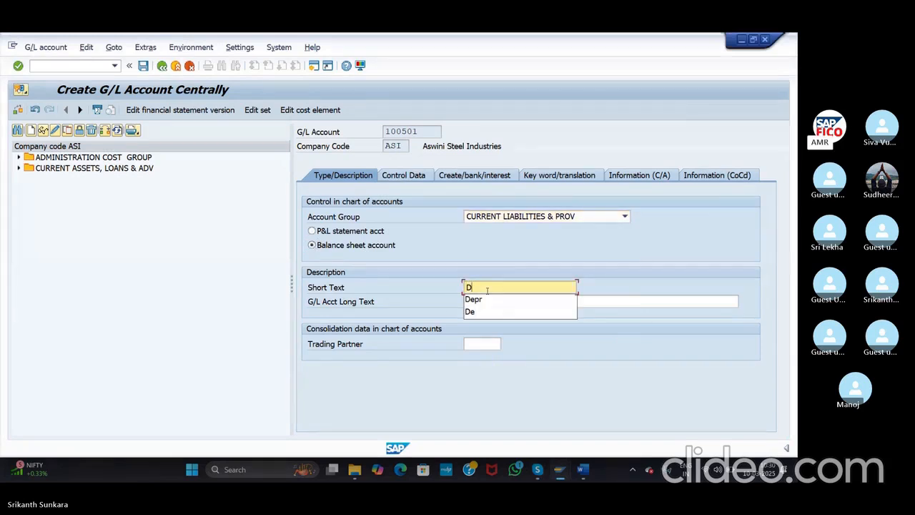
text(omes)
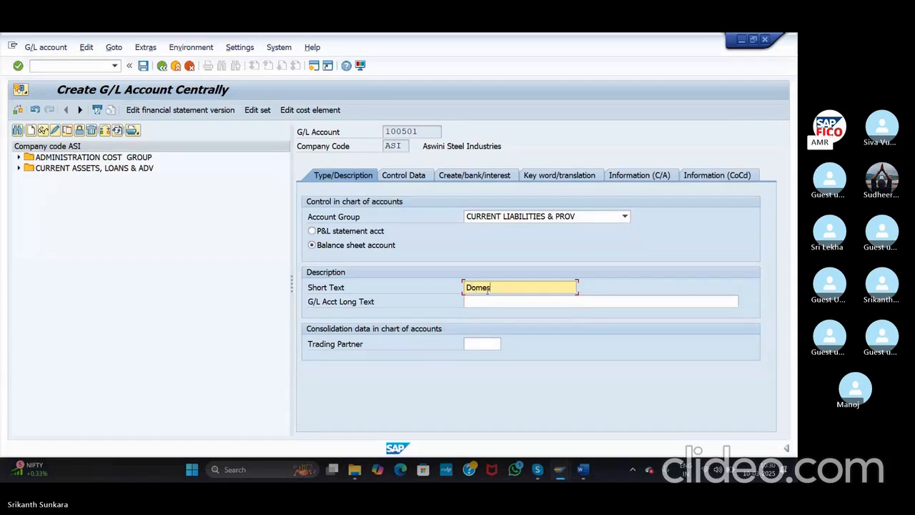
text(tic Vendor Rec)
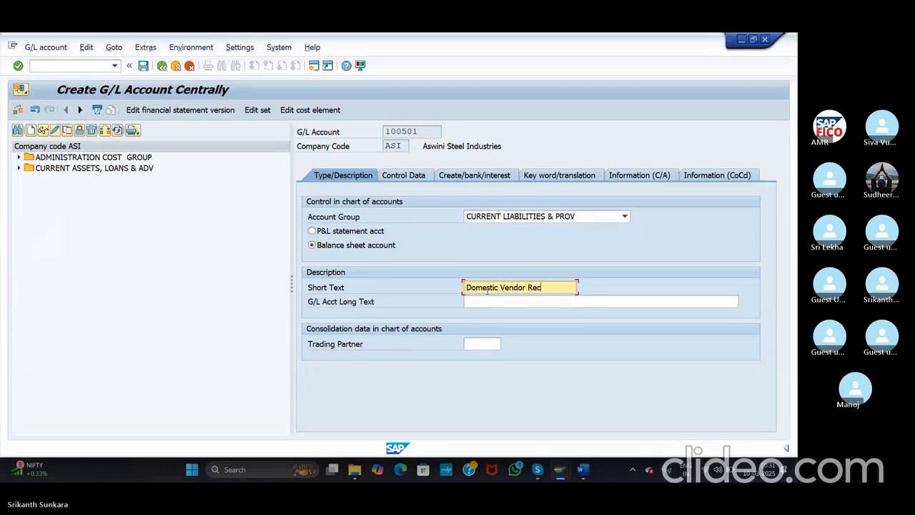
text(o)
click(542, 300)
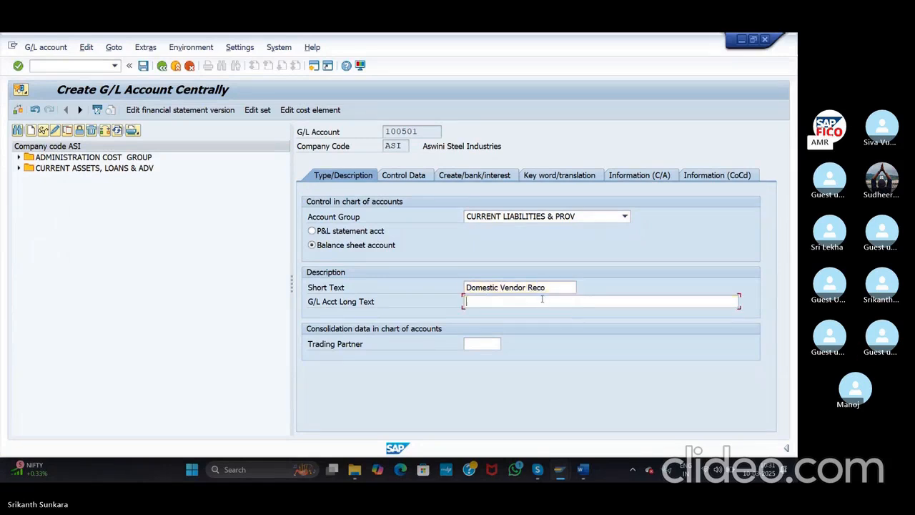
text(Dome)
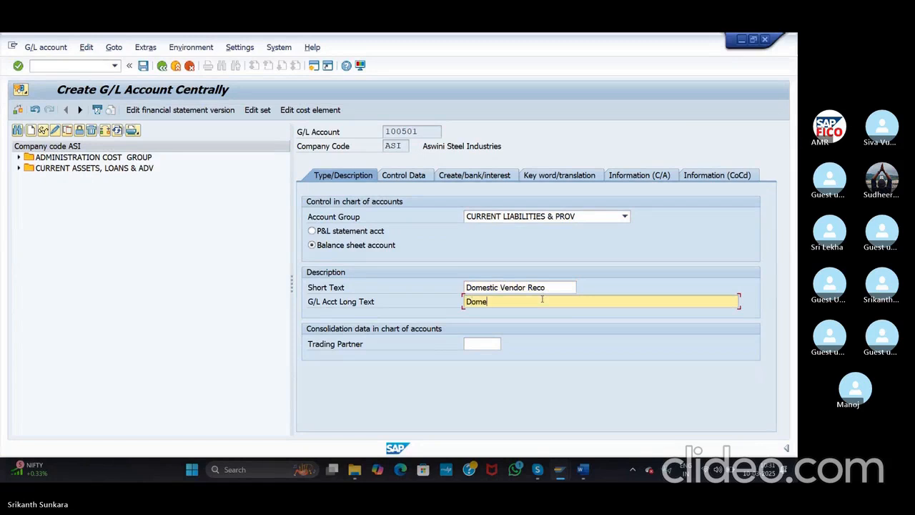
text(stic Vendor Reconciliation Account)
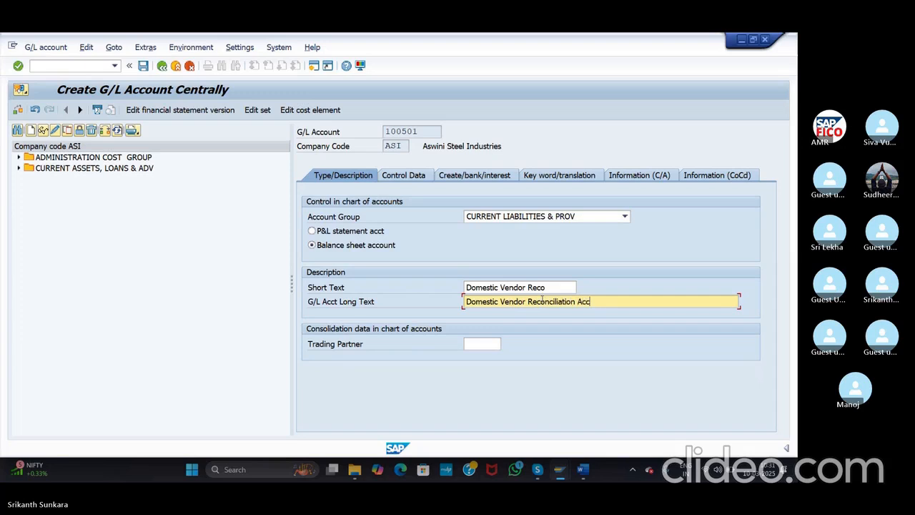
click(422, 177)
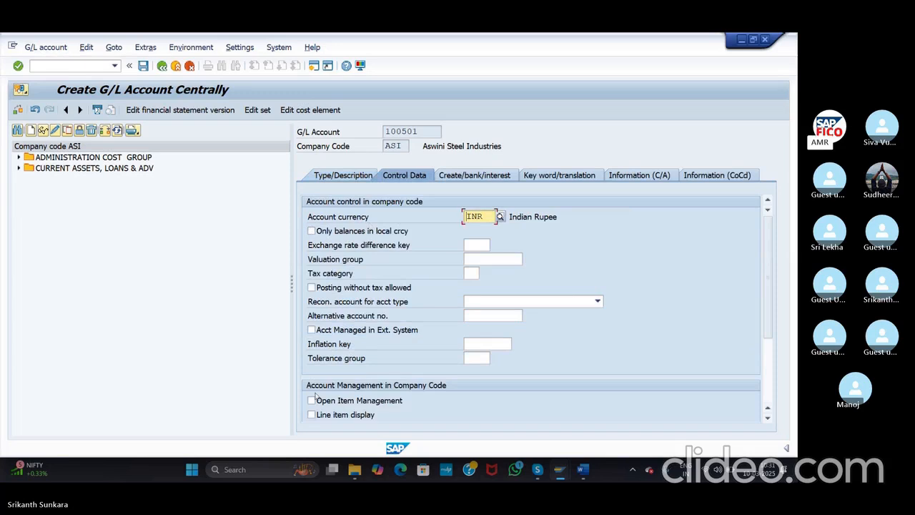
Step: Make 100501 a Vendors reconciliation account with open item management left off
click(311, 400)
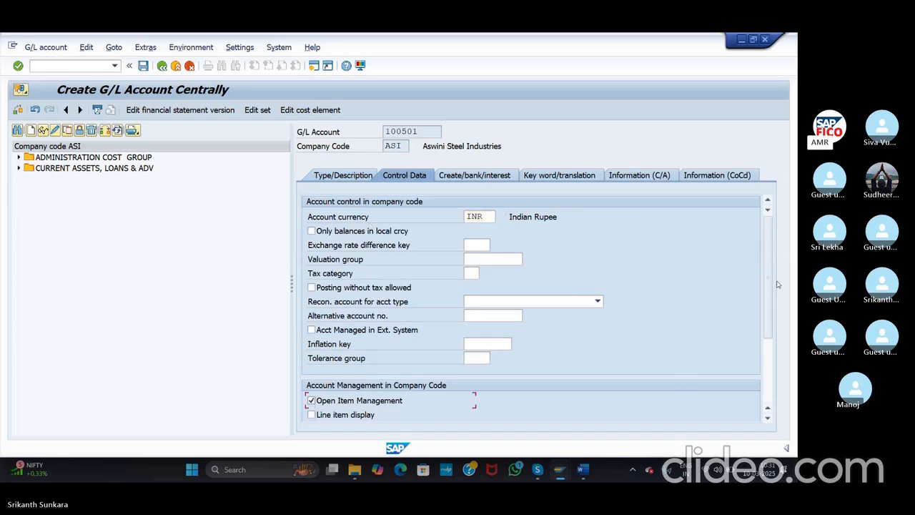
mouse_move(770, 292)
mouse_down()
mouse_move(771, 308)
mouse_move(768, 279)
mouse_up()
click(494, 305)
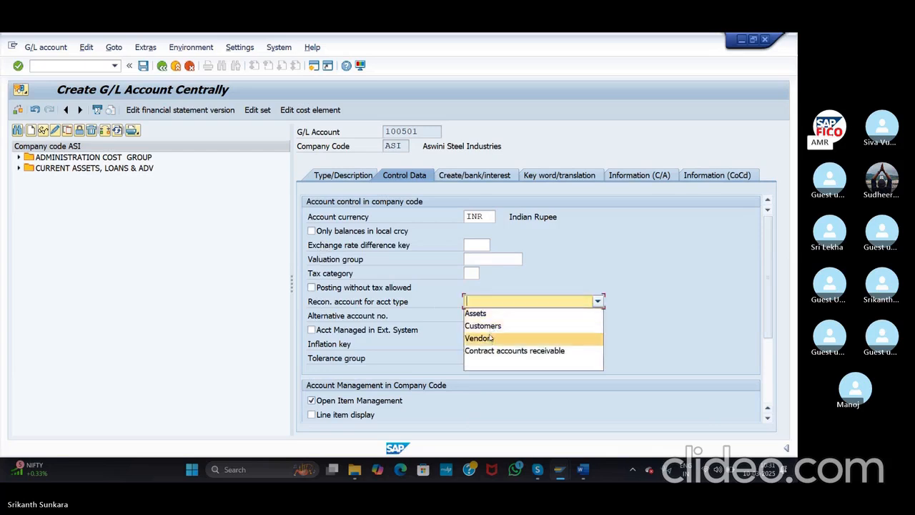
click(489, 338)
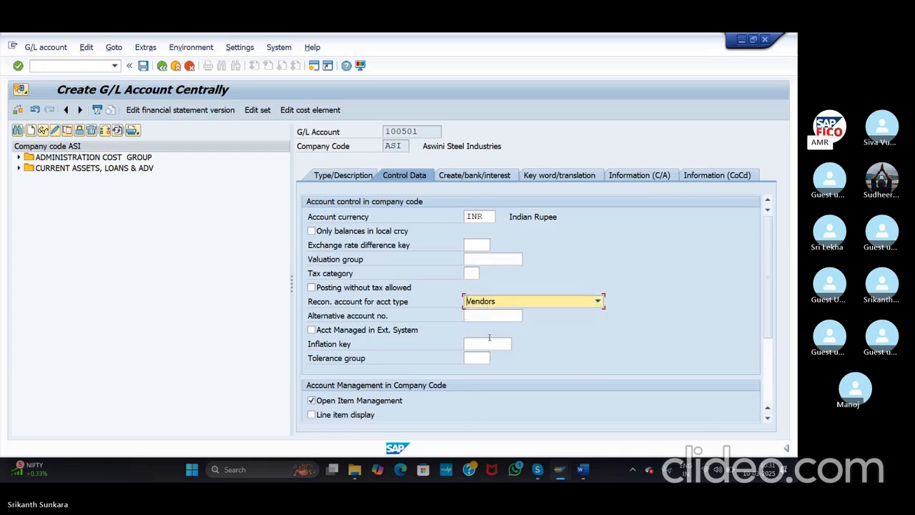
click(310, 400)
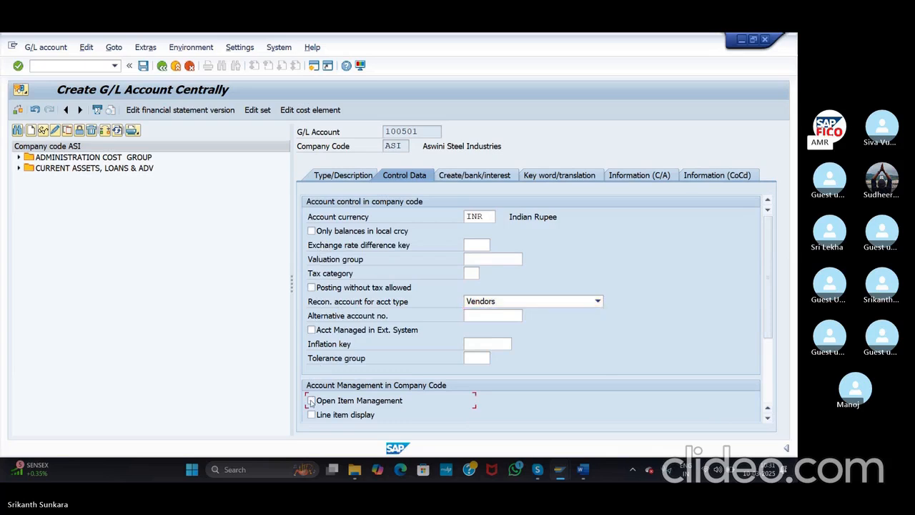
click(541, 306)
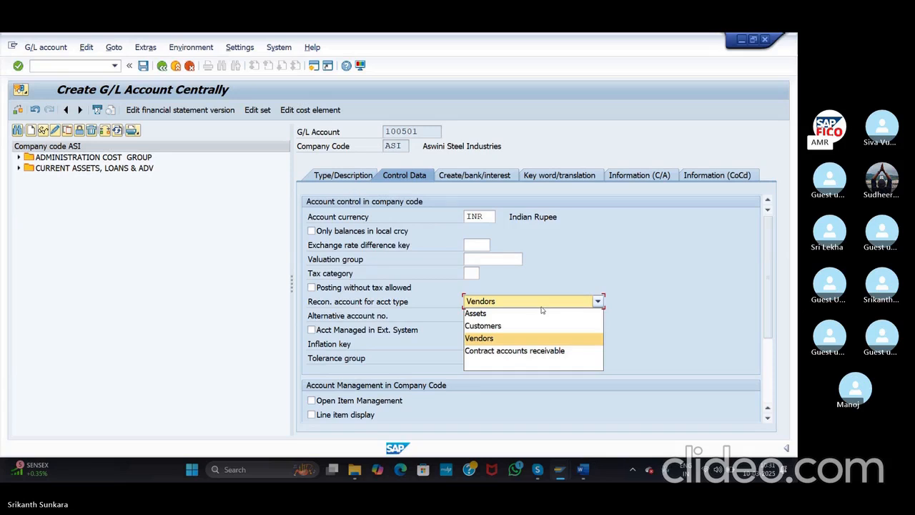
click(784, 76)
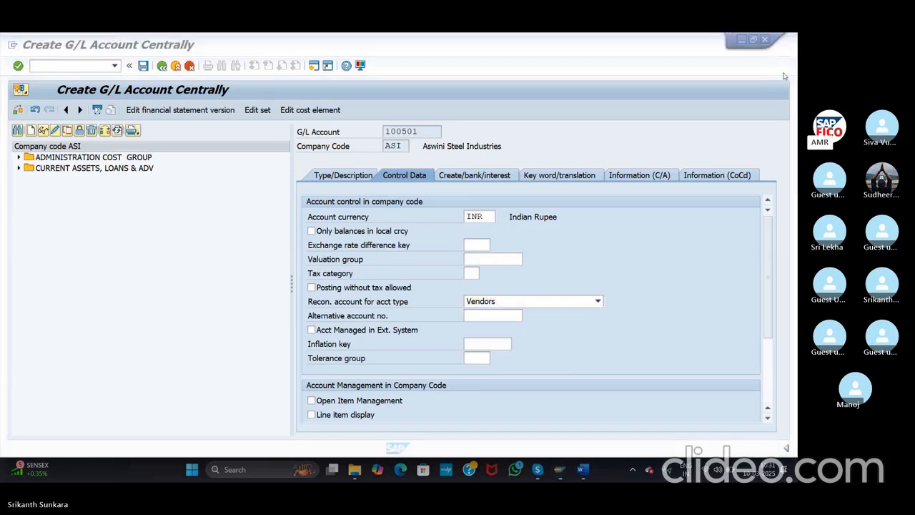
click(530, 301)
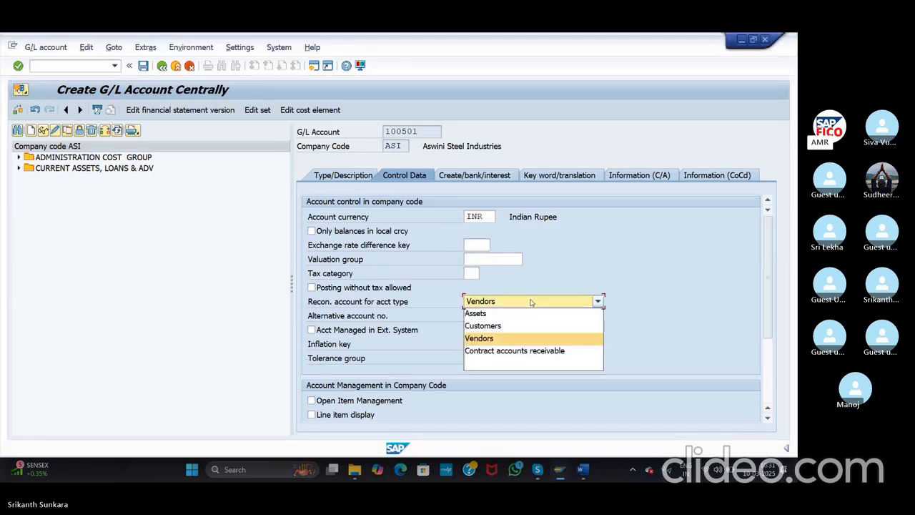
click(488, 338)
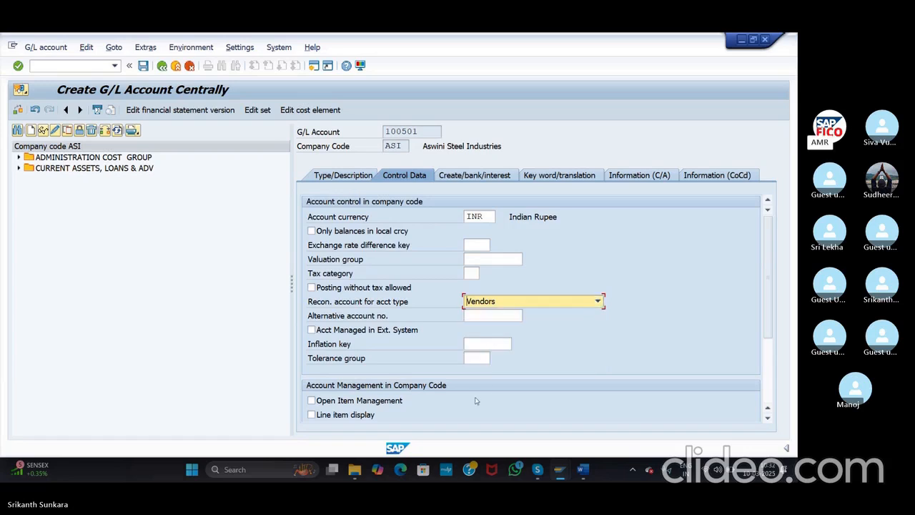
Step: Enable line item display and set sort key 001 (Posting date)
scroll(769, 328, down, 2)
scroll(768, 328, down, 1)
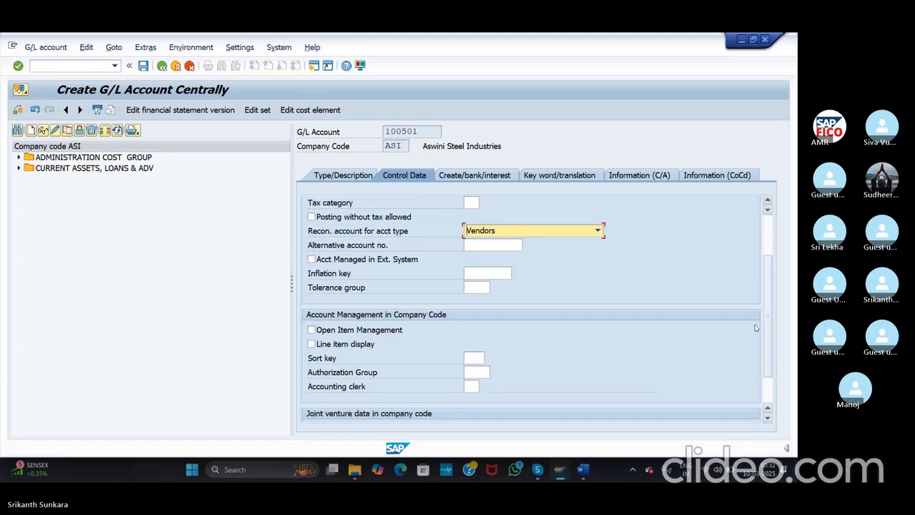
click(311, 344)
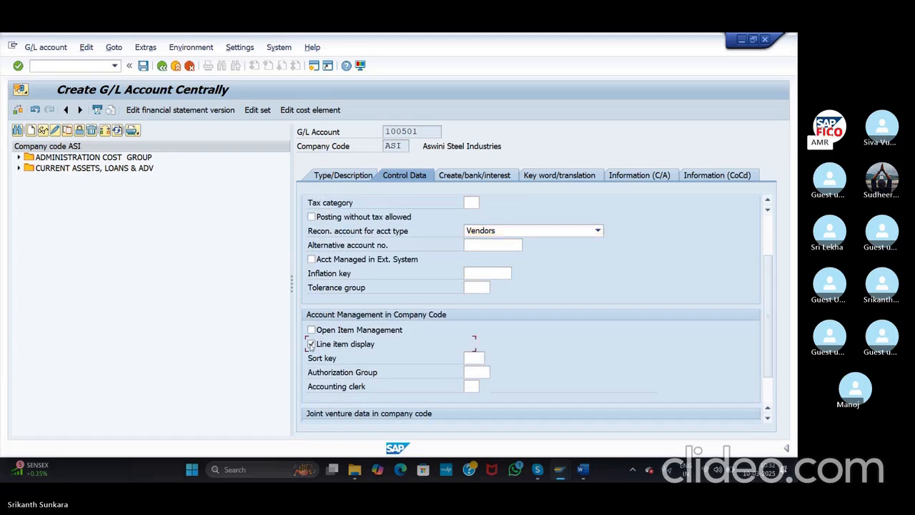
click(479, 358)
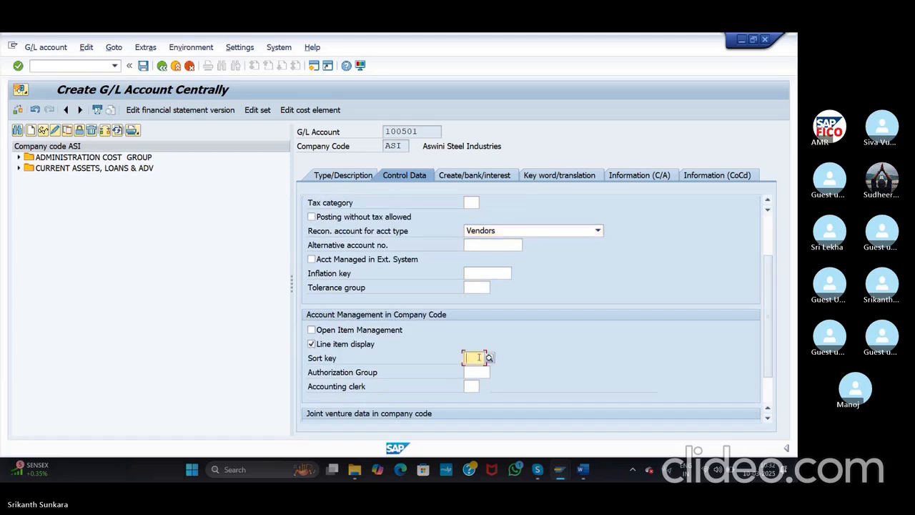
text(001)
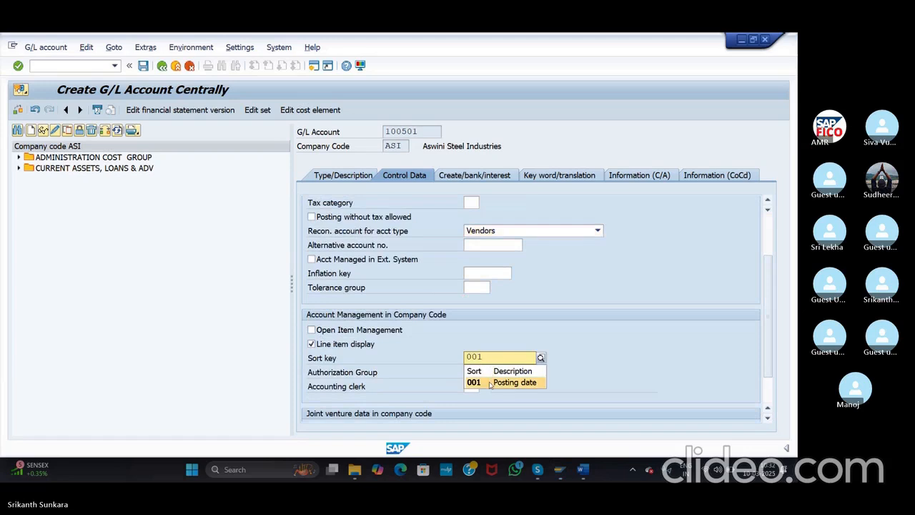
click(490, 382)
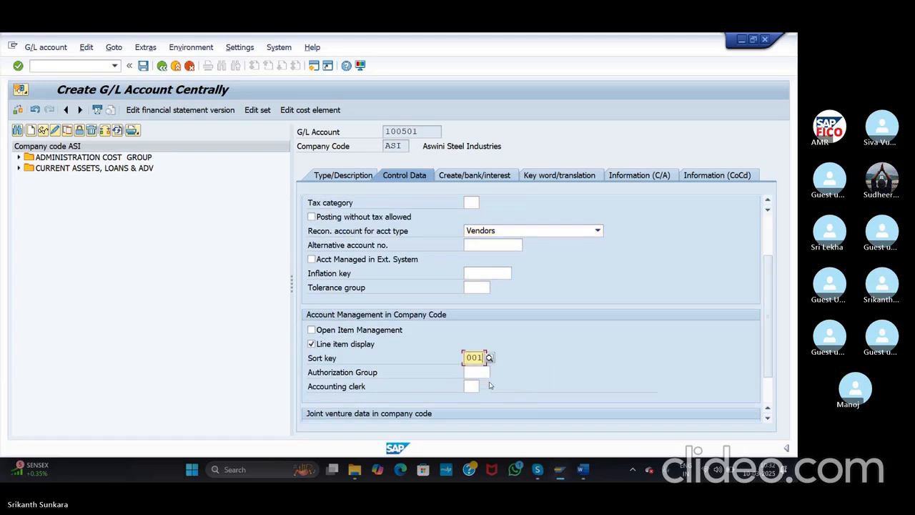
Step: Set field status group G067 (Reconciliation accounts) and save account 100501
click(486, 178)
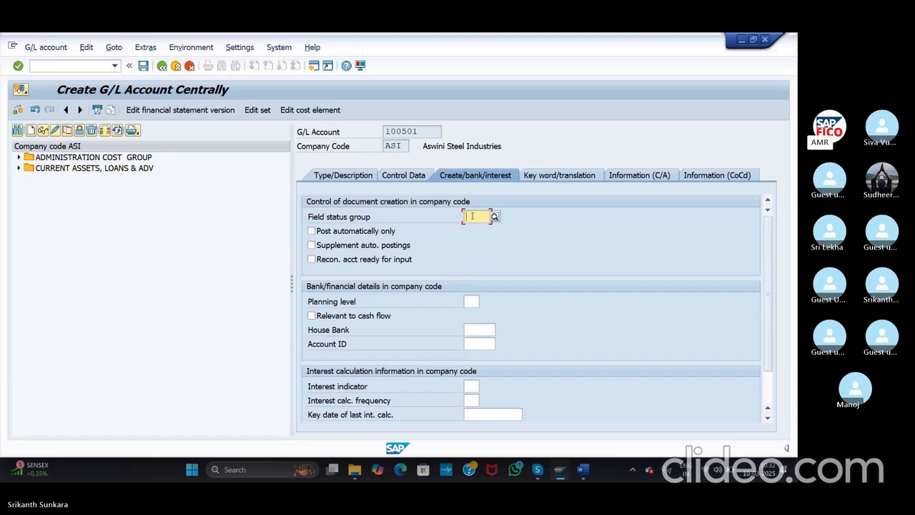
click(494, 216)
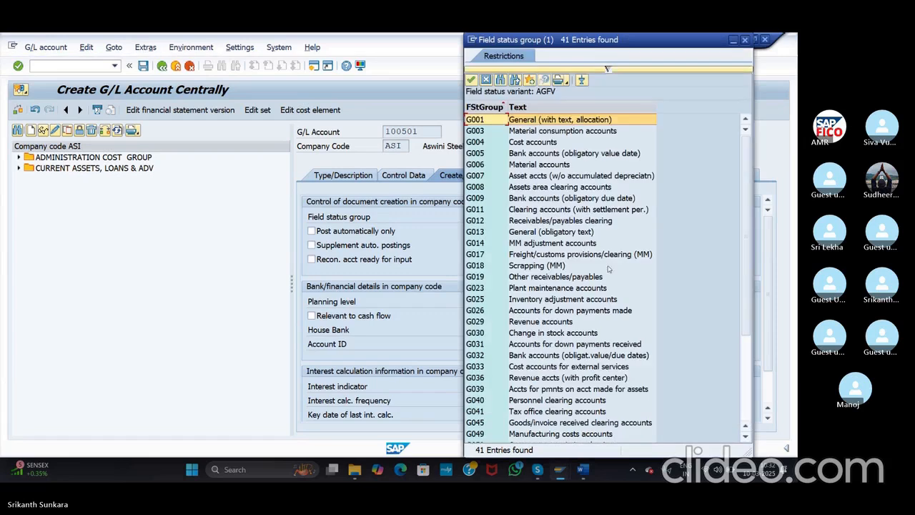
drag(748, 196, 753, 315)
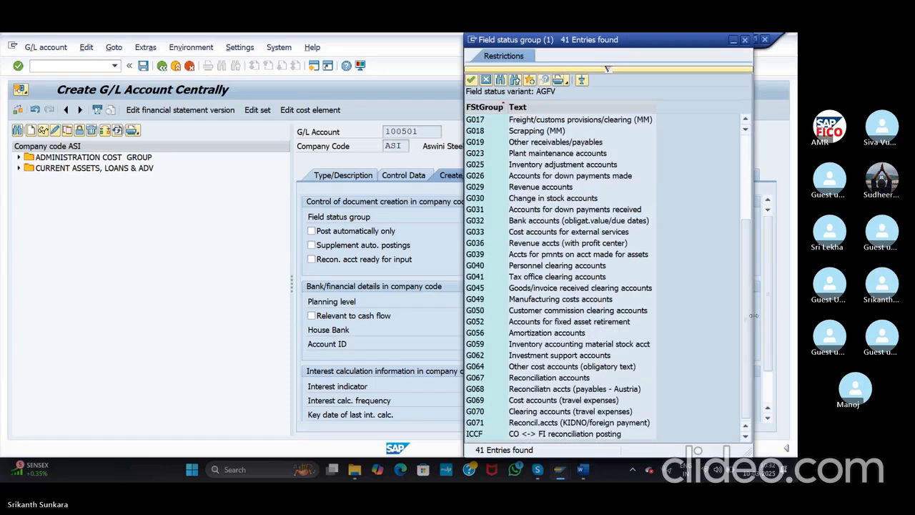
click(533, 379)
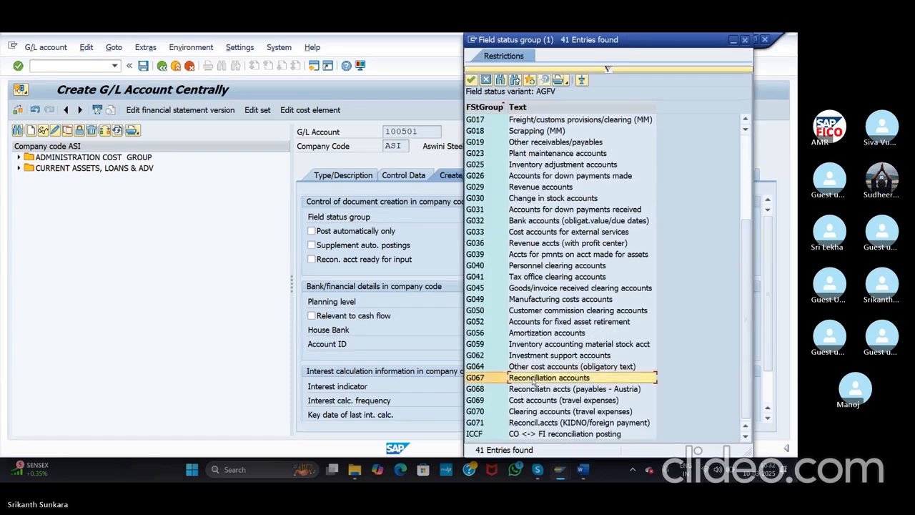
double_click(533, 379)
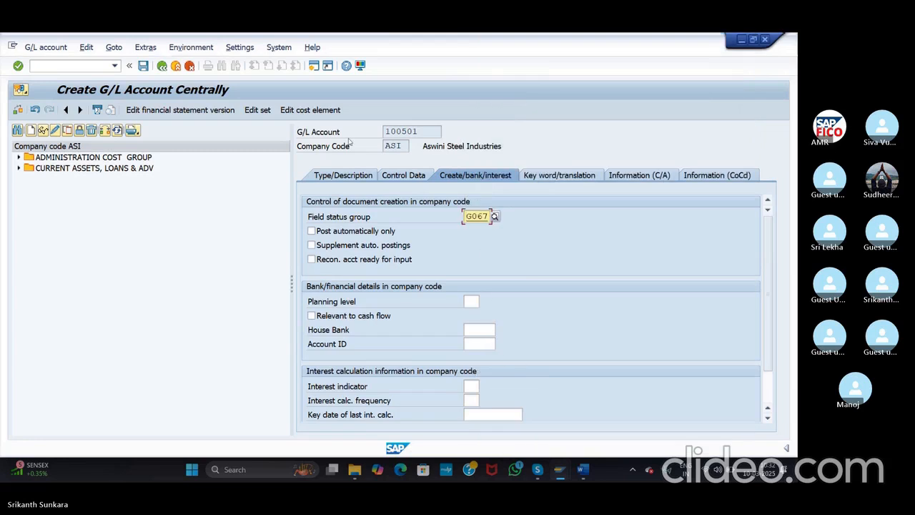
click(143, 66)
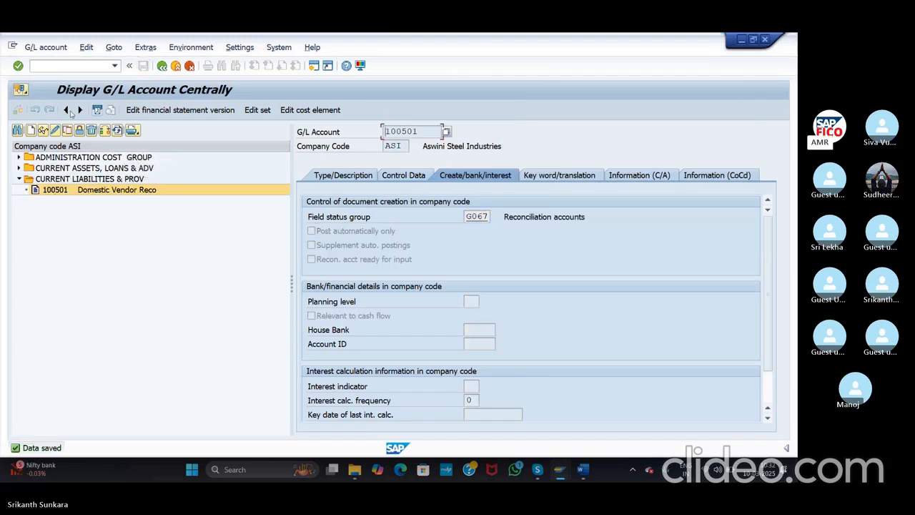
Step: Create G/L account 100502 as a balance sheet account in group CURRENT LIABILITIES & PROV
click(31, 129)
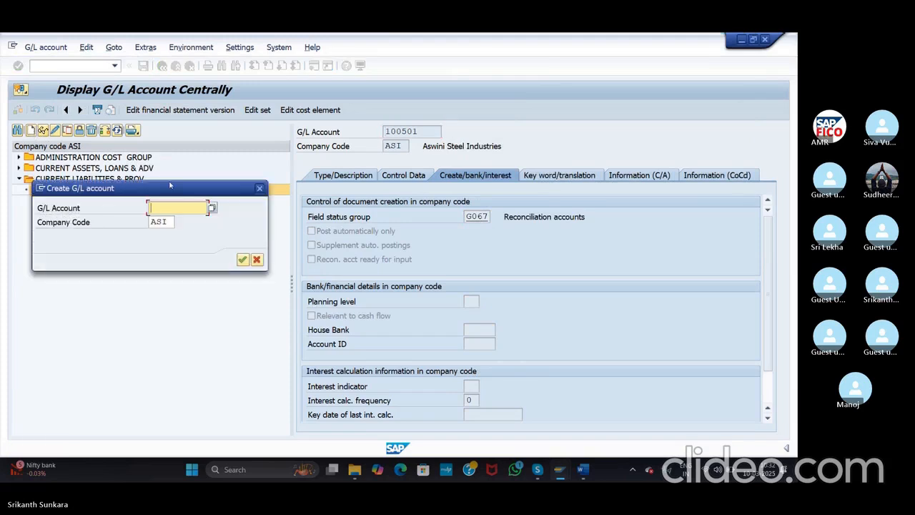
drag(167, 188, 166, 234)
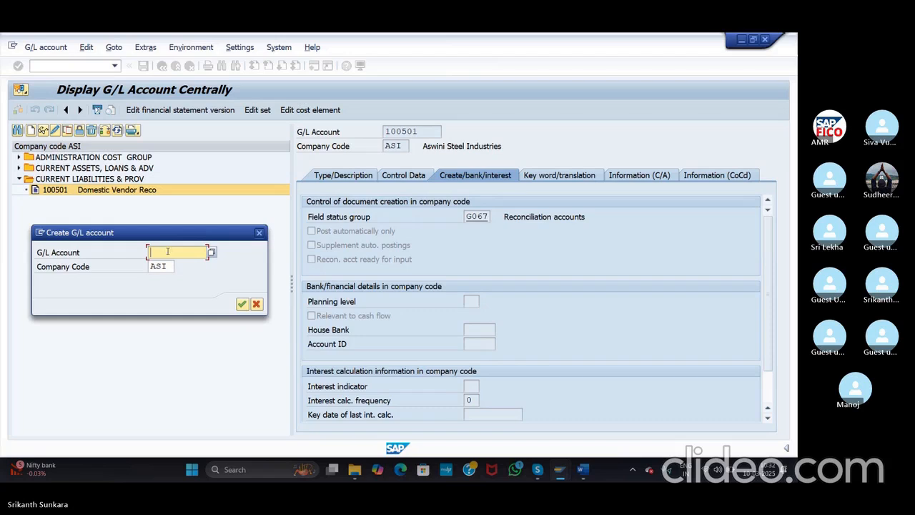
text(100502)
click(242, 303)
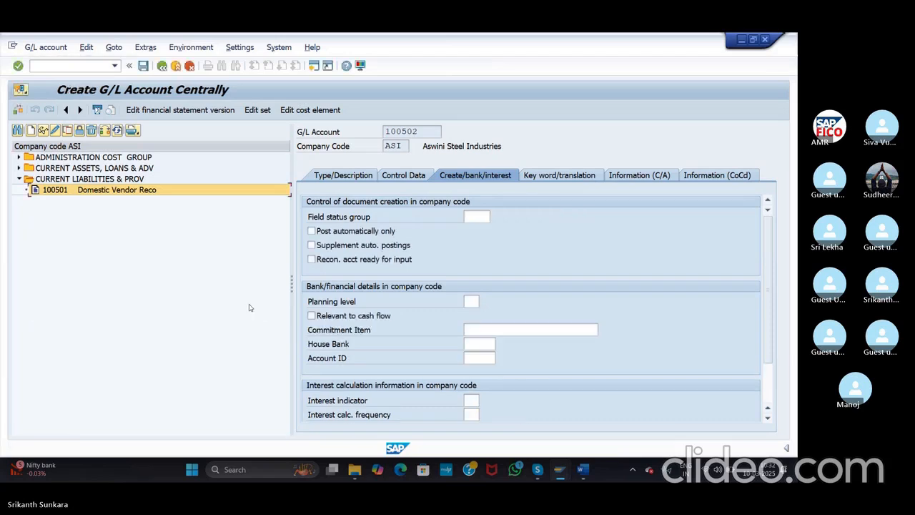
click(343, 175)
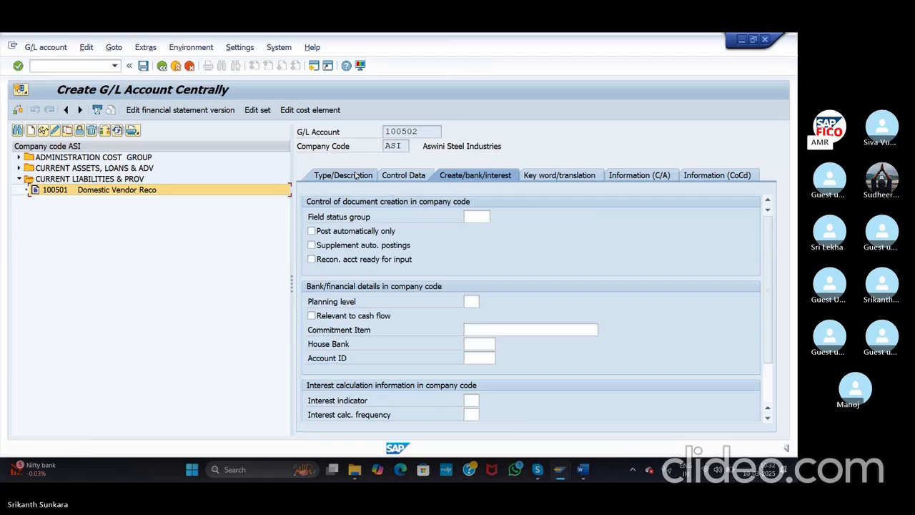
click(487, 218)
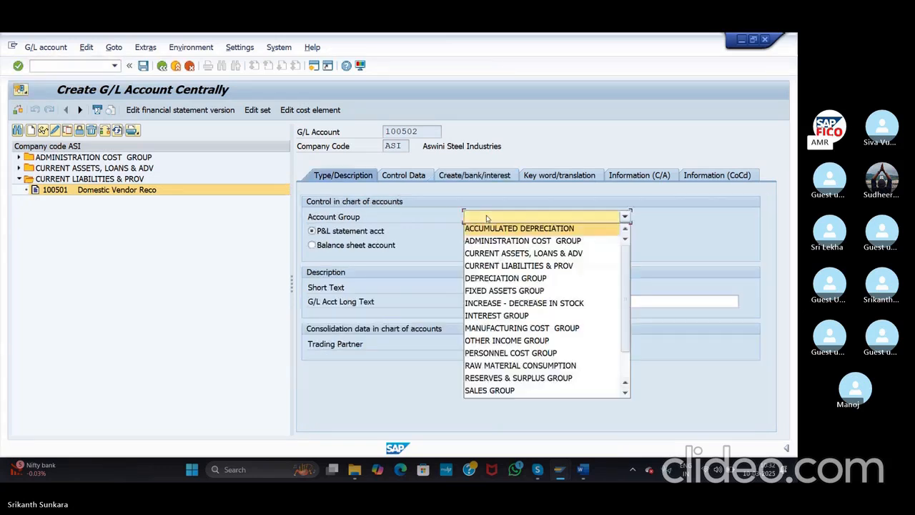
click(493, 252)
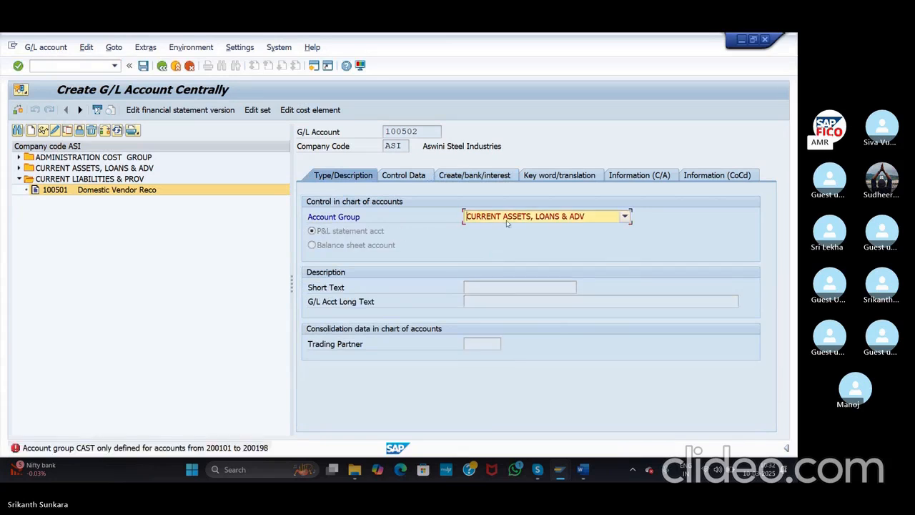
click(511, 223)
click(512, 239)
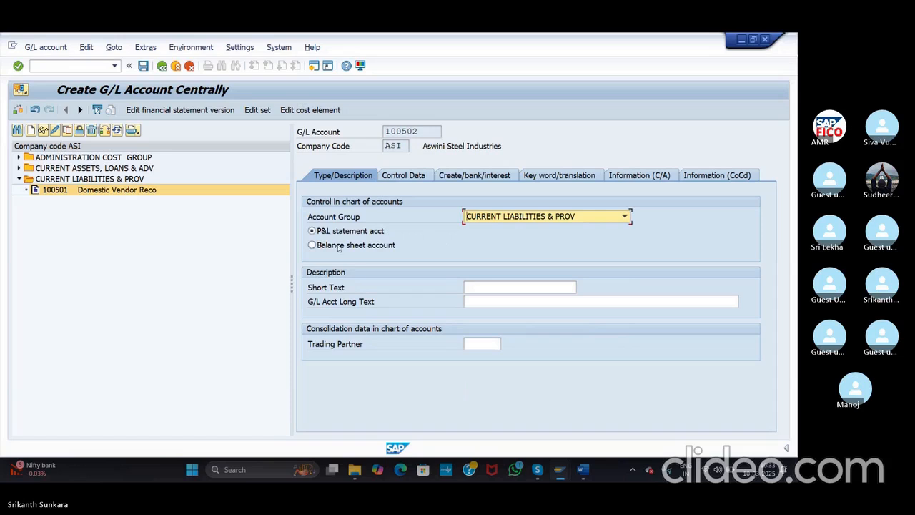
click(312, 245)
Step: Enter short text 'Inter Vendor Recon' and long text 'International Vendor Reconciliation Account'
click(481, 286)
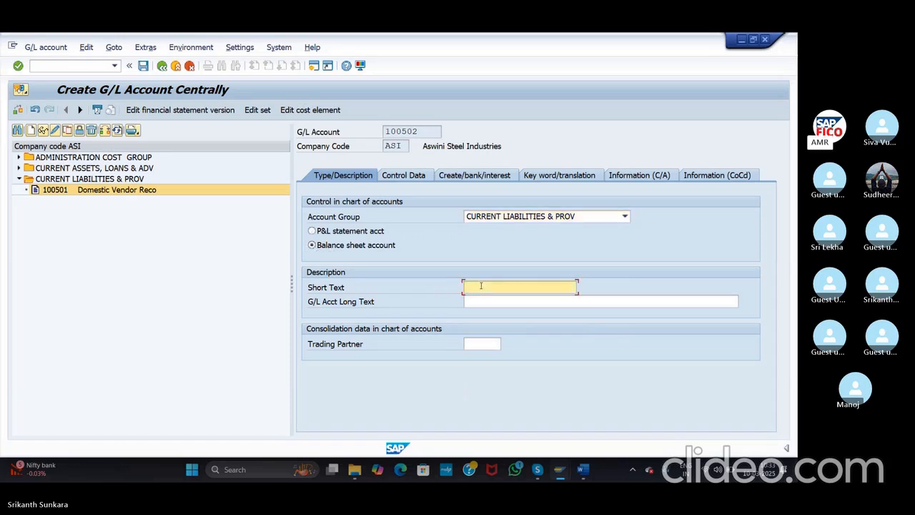
text(Inter Ven)
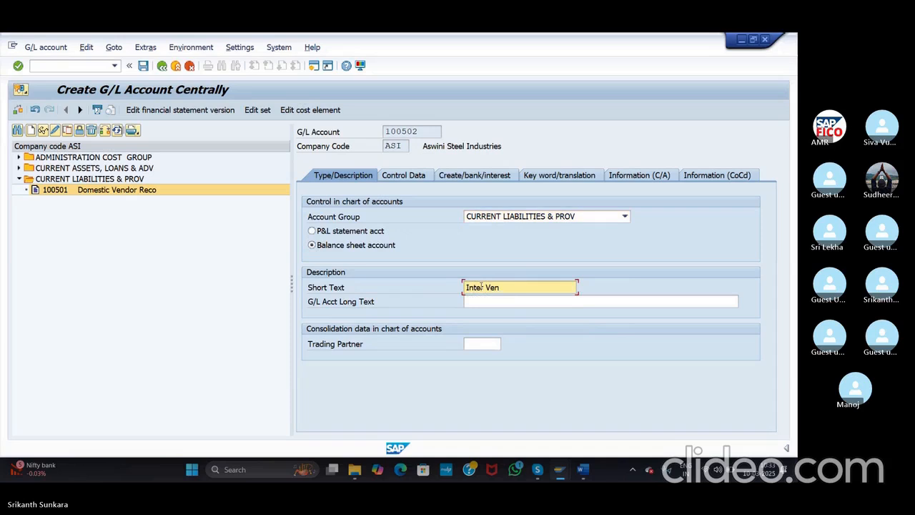
text(dor Recon)
click(490, 304)
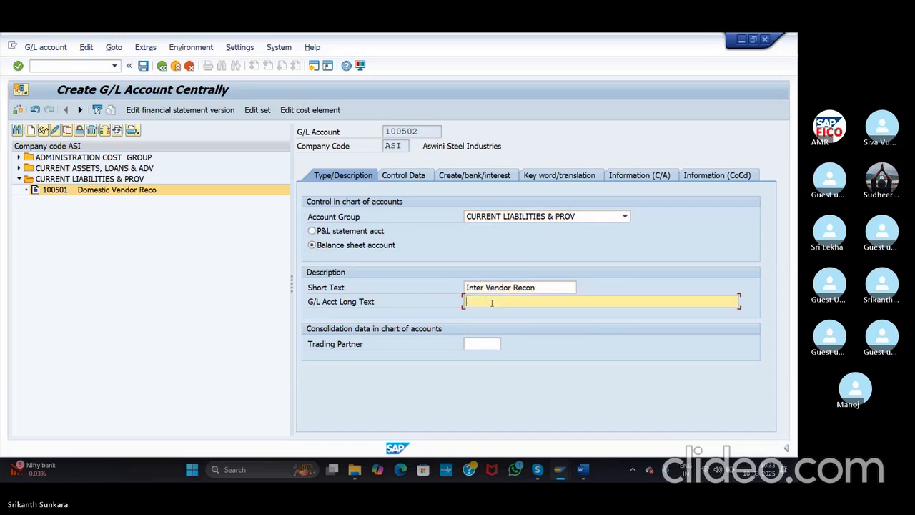
text(International Vendor Reconcil)
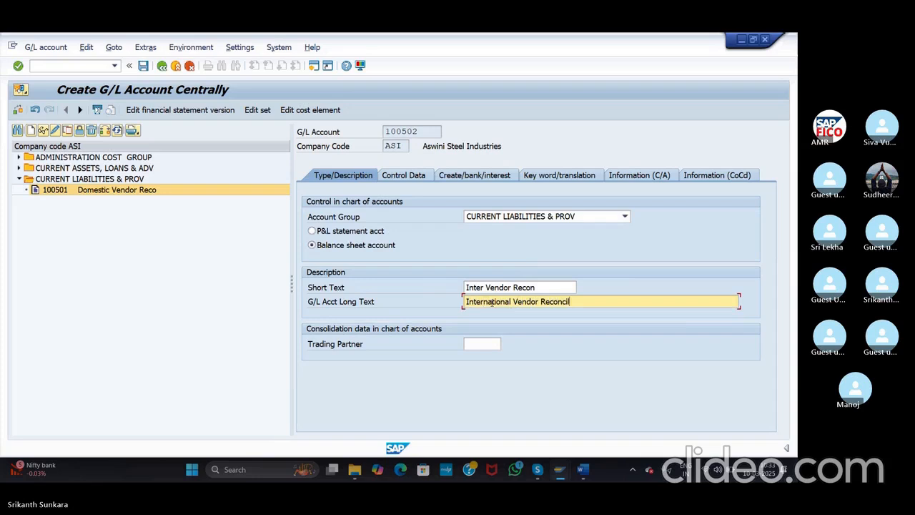
text(iation Account)
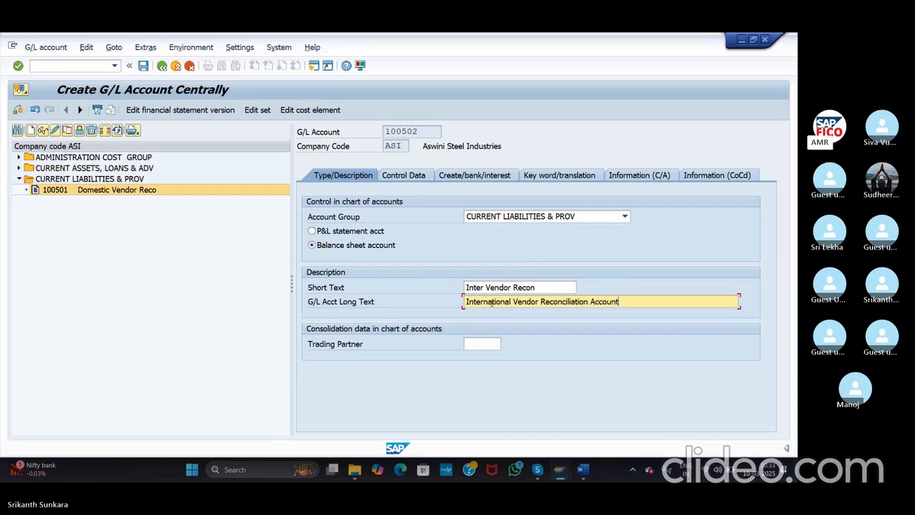
click(402, 177)
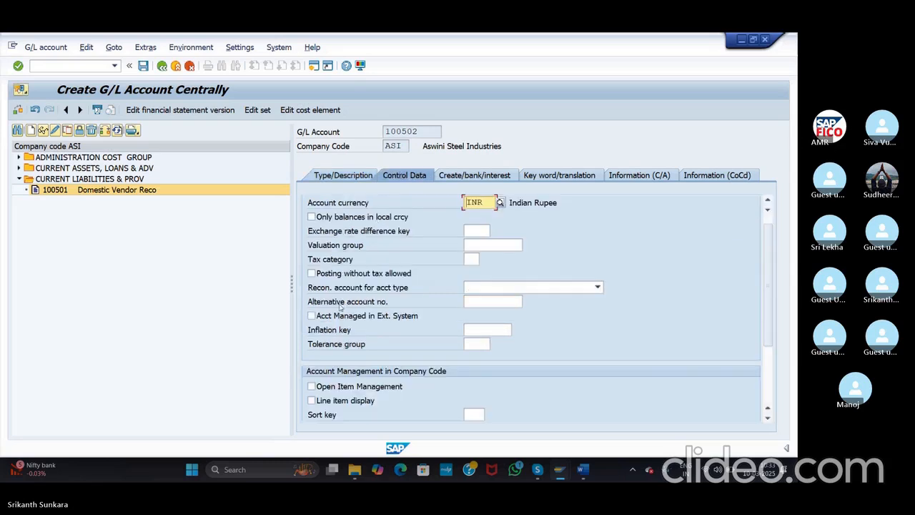
Step: Make 100502 a Vendors reconciliation account with line item display and sort key 001
click(487, 287)
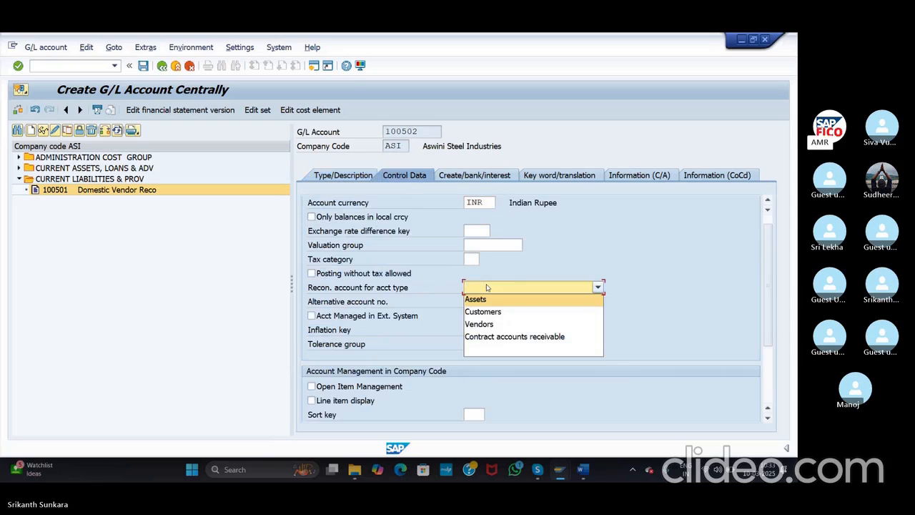
click(479, 324)
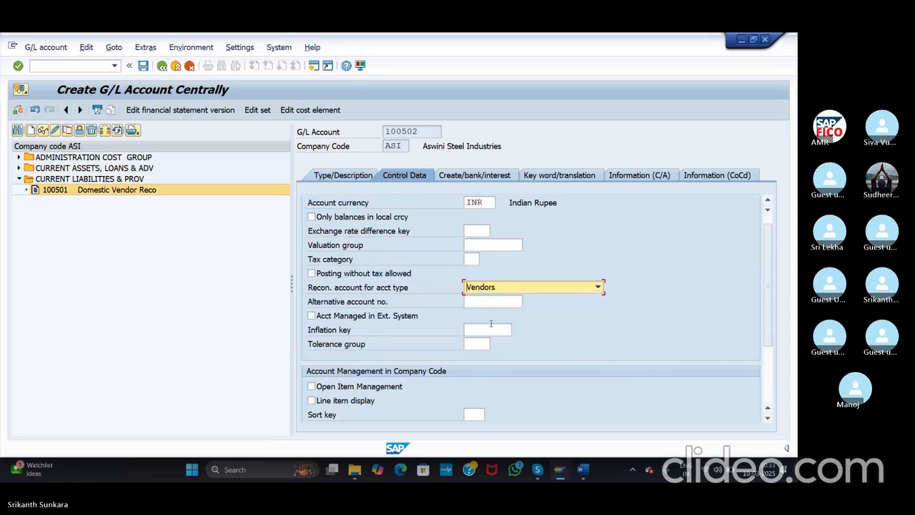
click(311, 400)
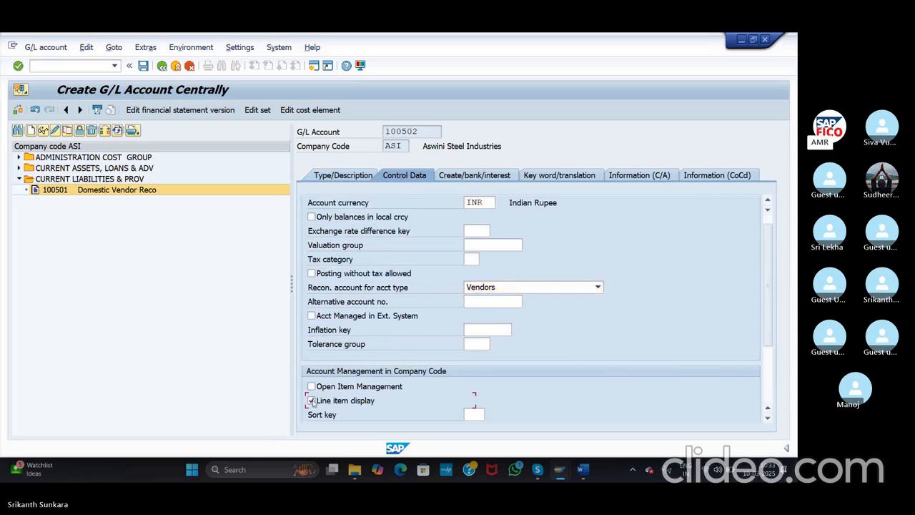
click(475, 415)
text(001)
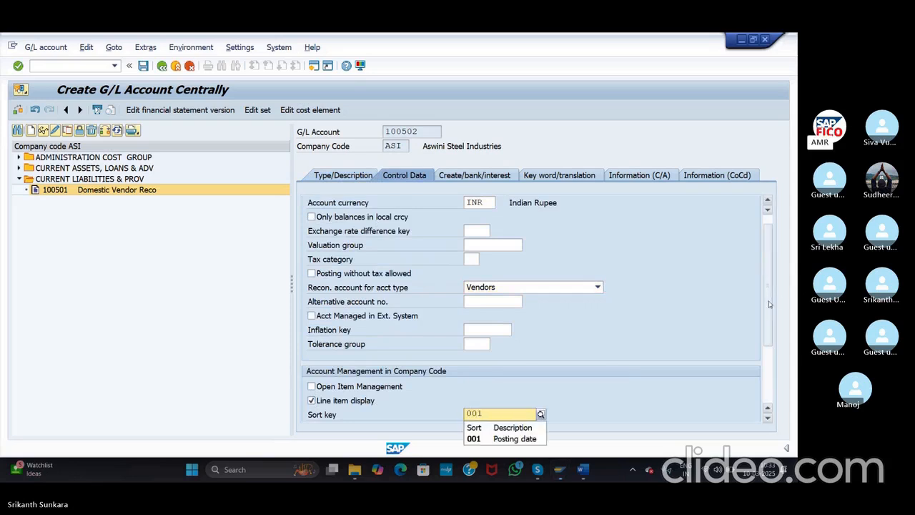
scroll(769, 304, down, 2)
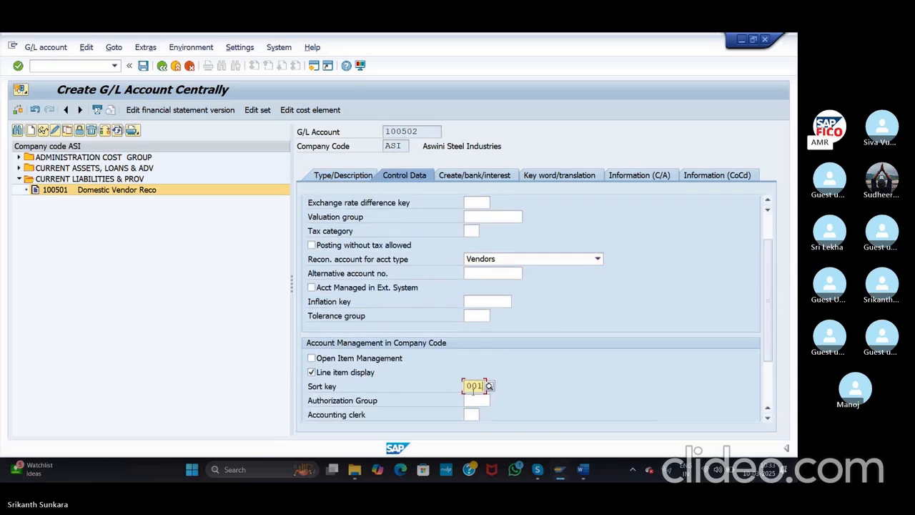
Step: Set field status group G067 and save account 100502
click(468, 178)
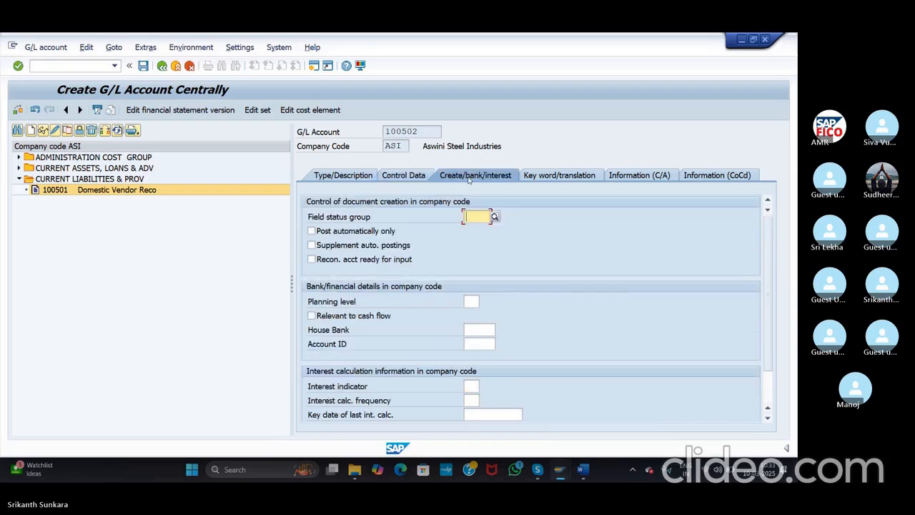
click(493, 217)
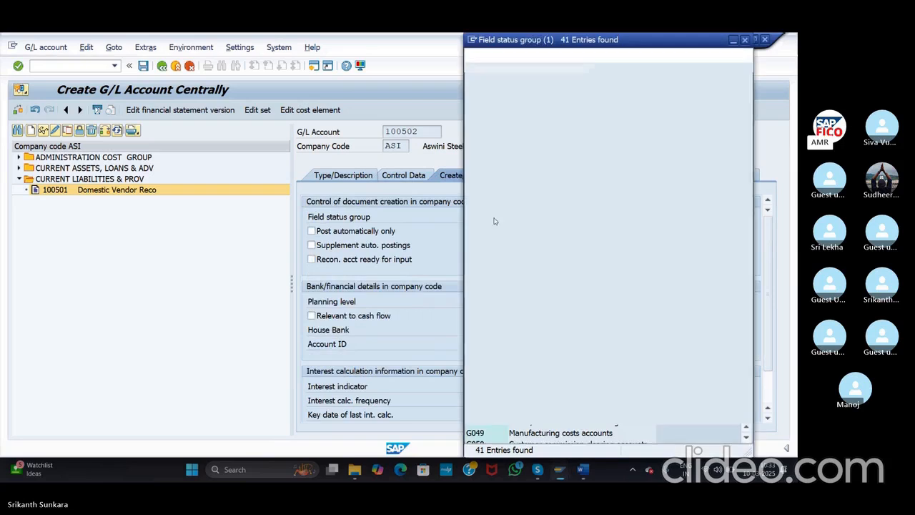
scroll(530, 357, down, 4)
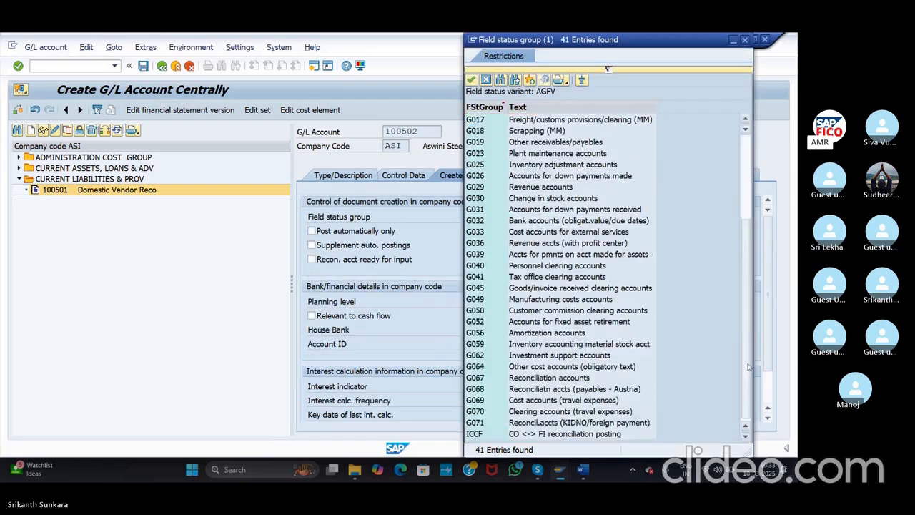
double_click(508, 378)
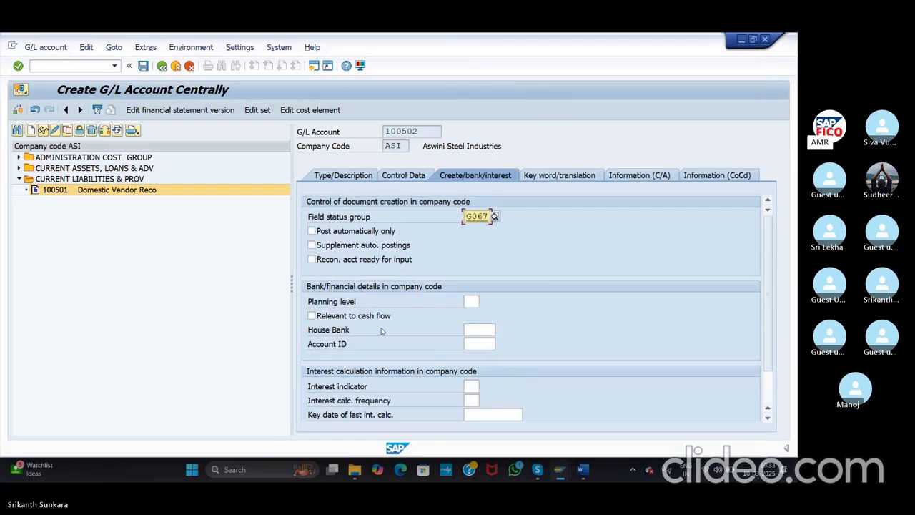
click(143, 65)
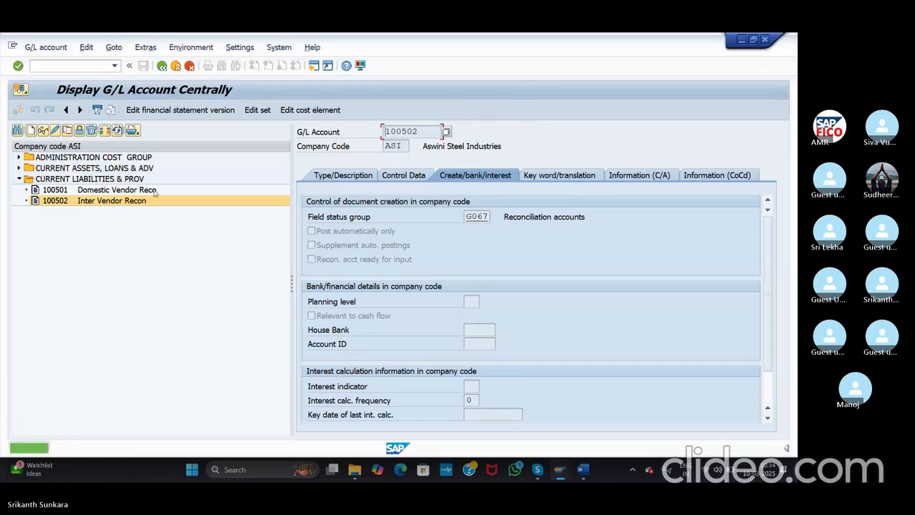
Step: Create G/L account 100503 as a balance sheet account in group CURRENT LIABILITIES & PROV
click(31, 129)
text(100503)
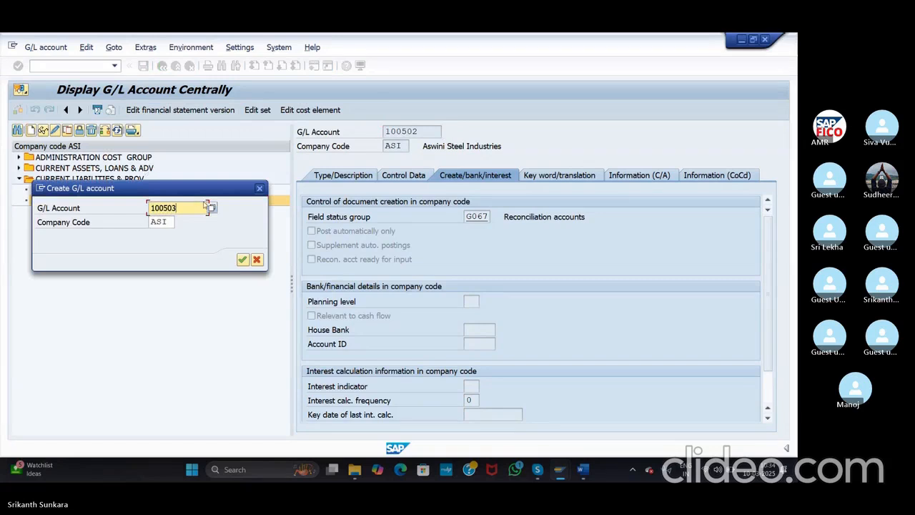
click(244, 258)
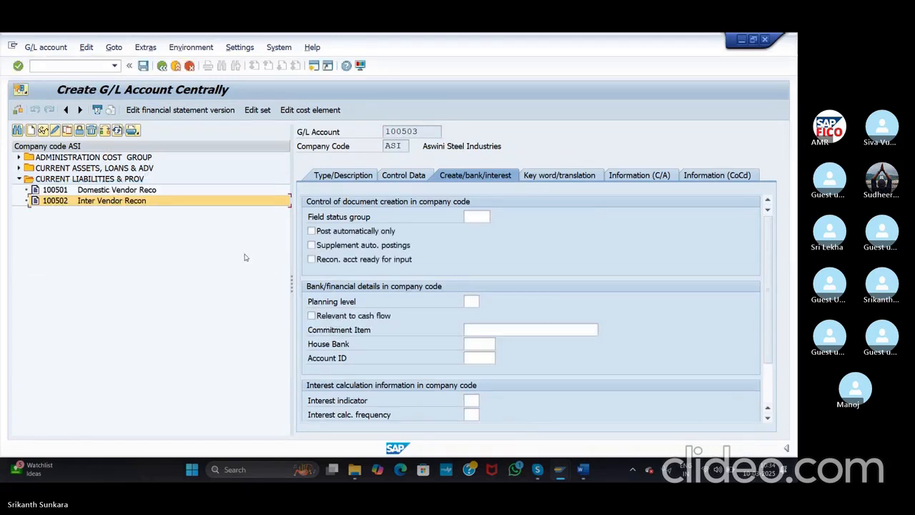
click(353, 176)
click(490, 218)
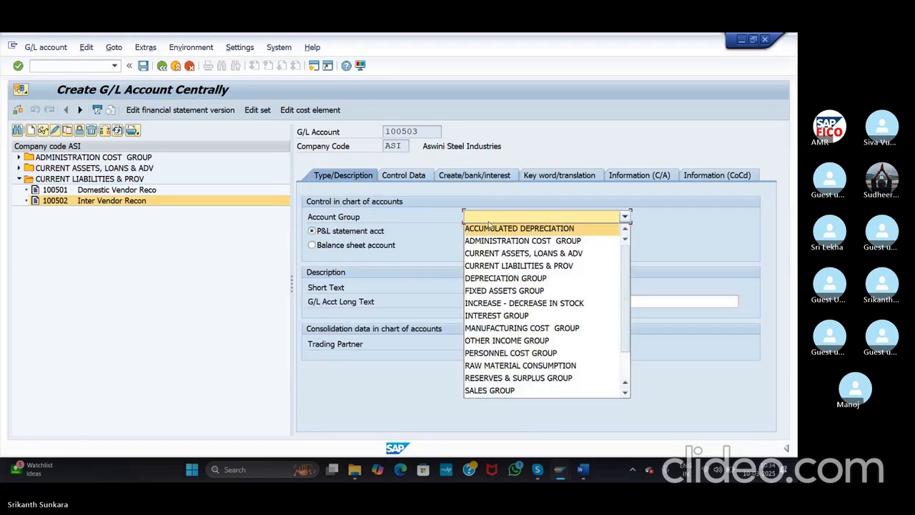
click(500, 265)
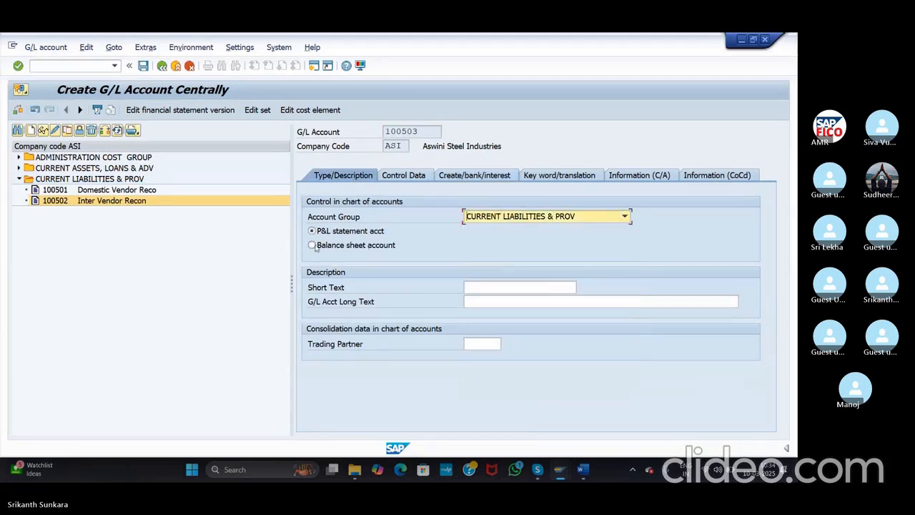
click(312, 246)
Step: Enter short text 'One Time Ven Recon' and long text 'One Time Vendor Reconciliation Account'
click(497, 287)
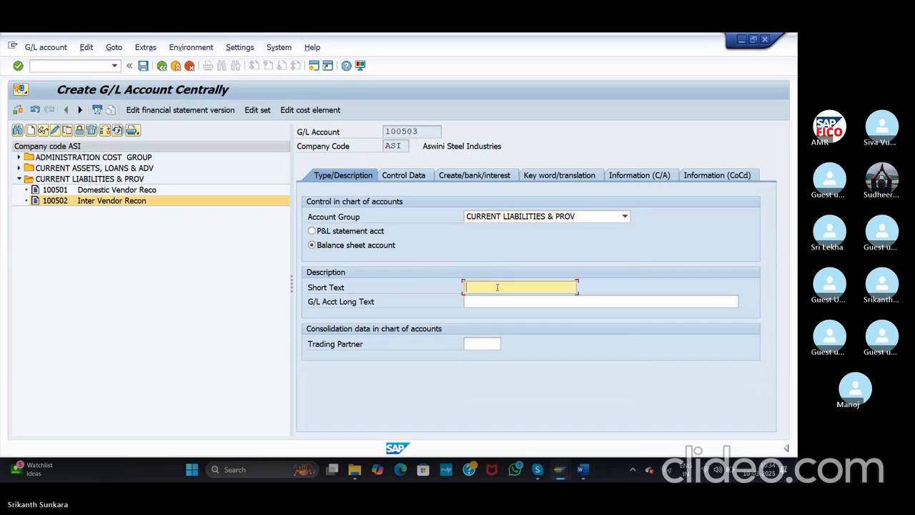
text(One Time Ven Recon)
click(498, 301)
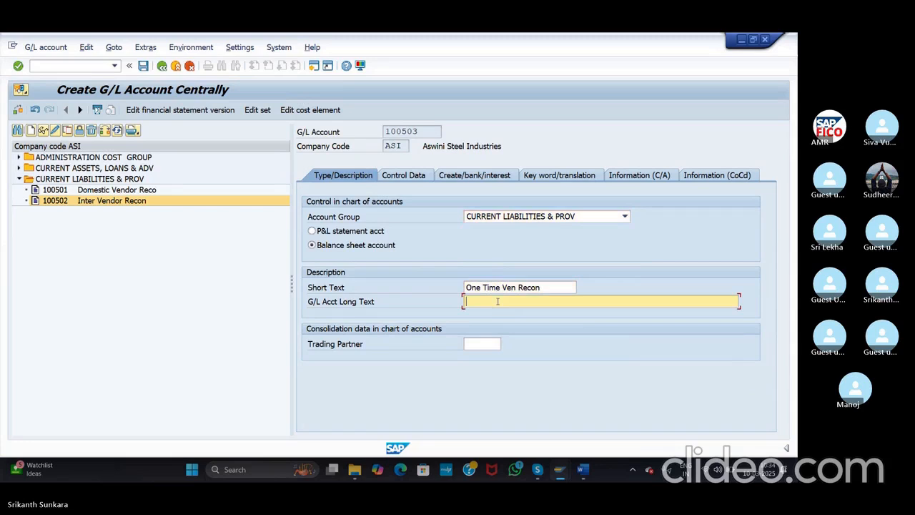
text(One Tim)
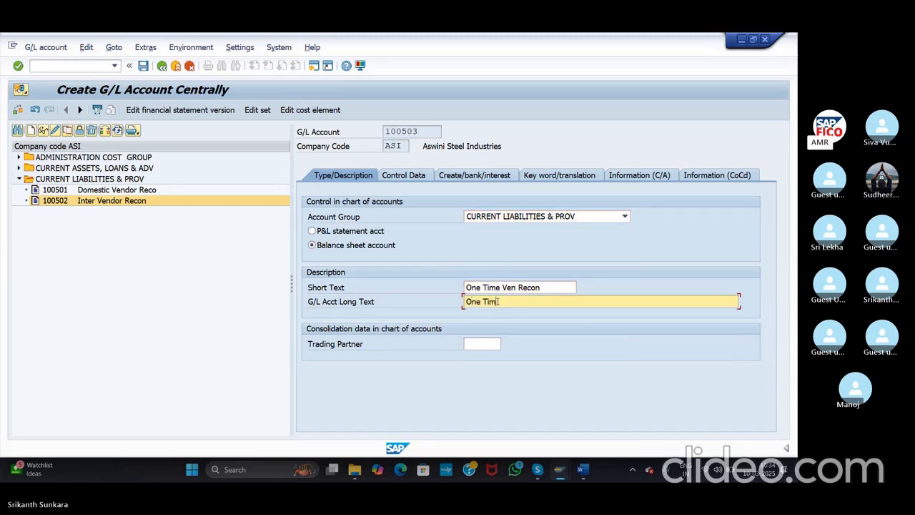
text(e Vendo)
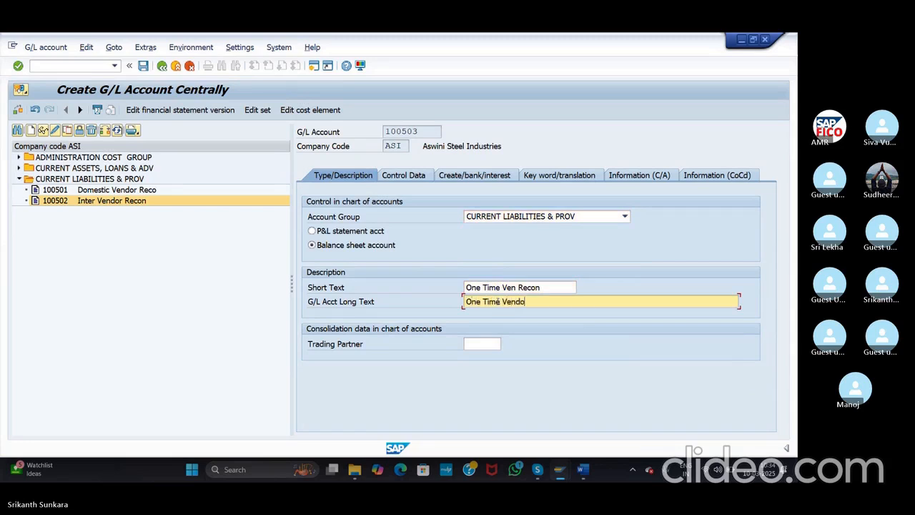
text(r Reconciliay)
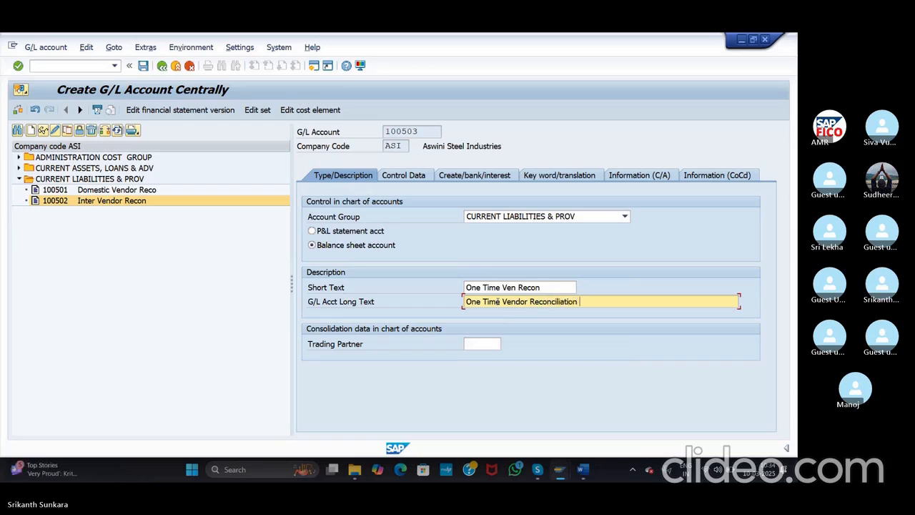
text(ion Account)
click(406, 175)
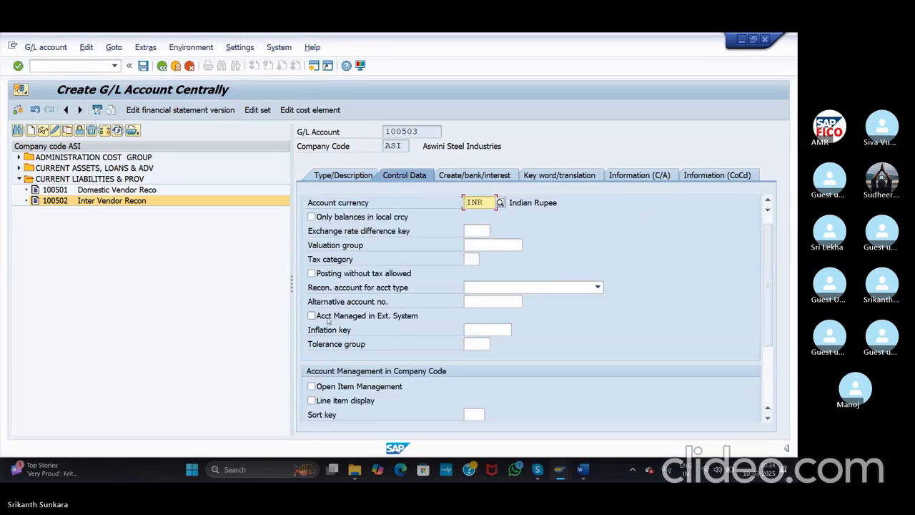
Step: On Control Data, make 100503 a vendor reconciliation account with line item display and sort key 001
click(504, 286)
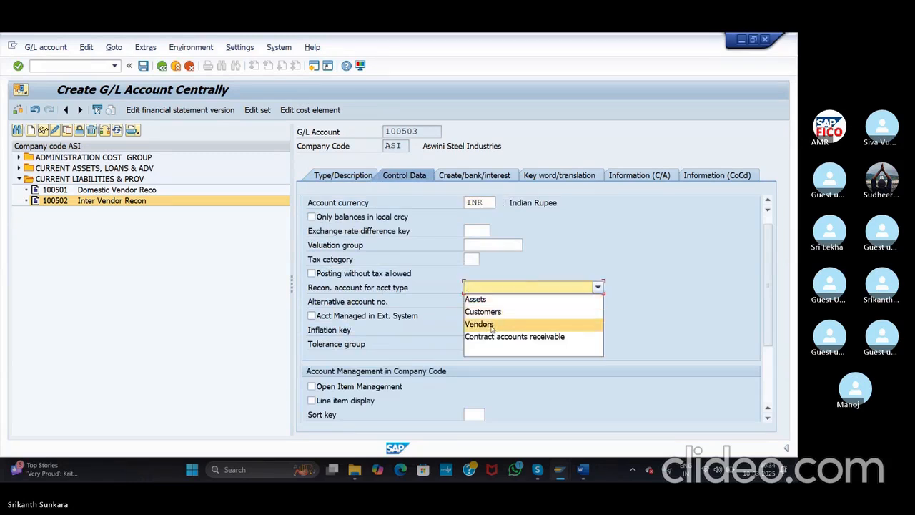
click(488, 327)
click(312, 400)
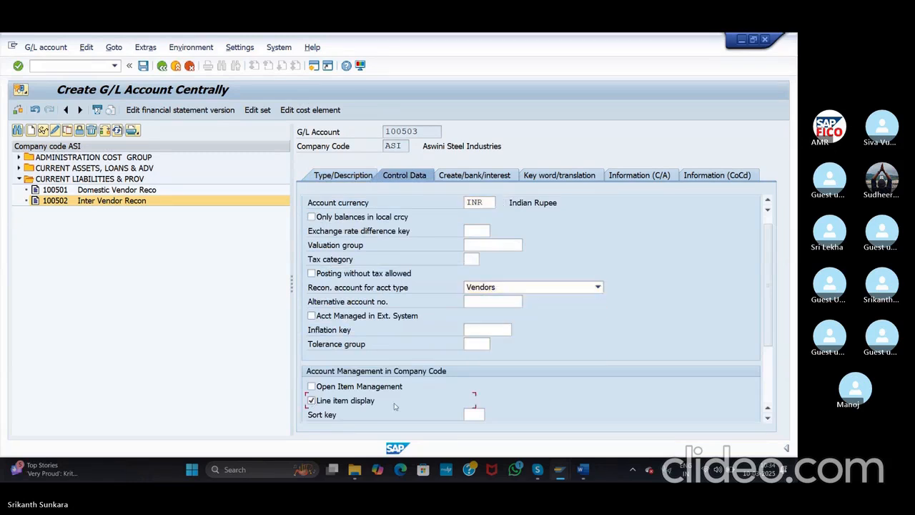
scroll(769, 280, down, 1)
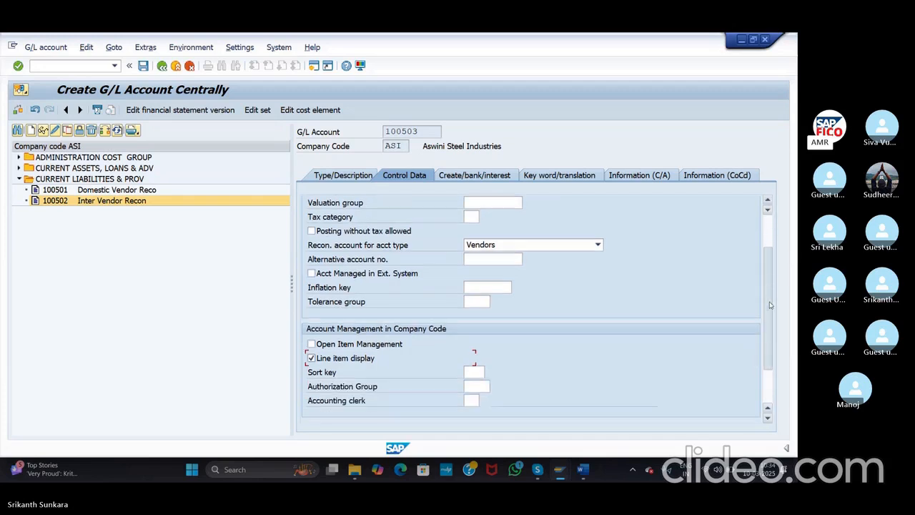
click(478, 371)
text(001)
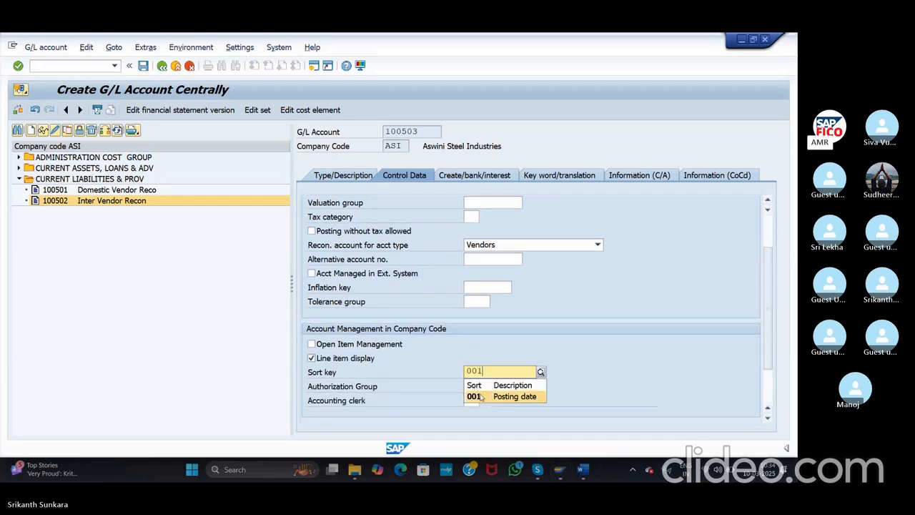
click(475, 395)
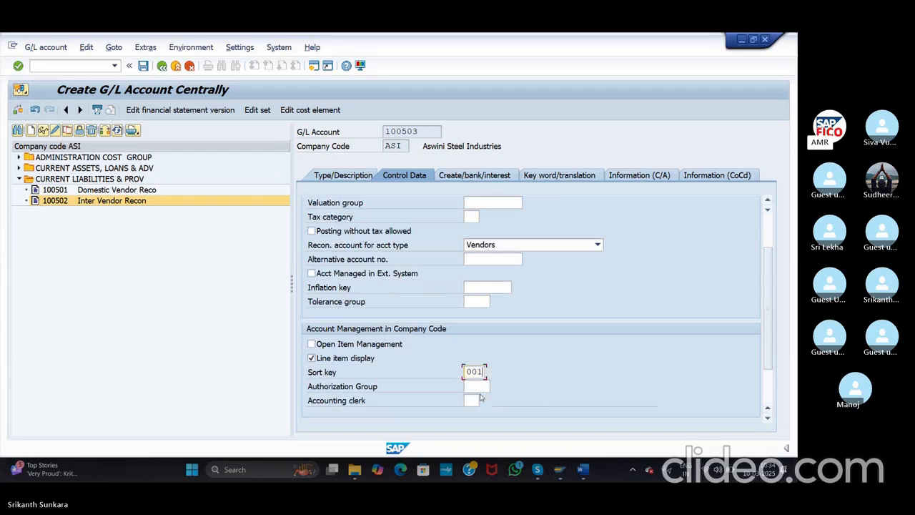
Step: Set field status group G067 on Create/bank/interest and save the G/L account
click(470, 175)
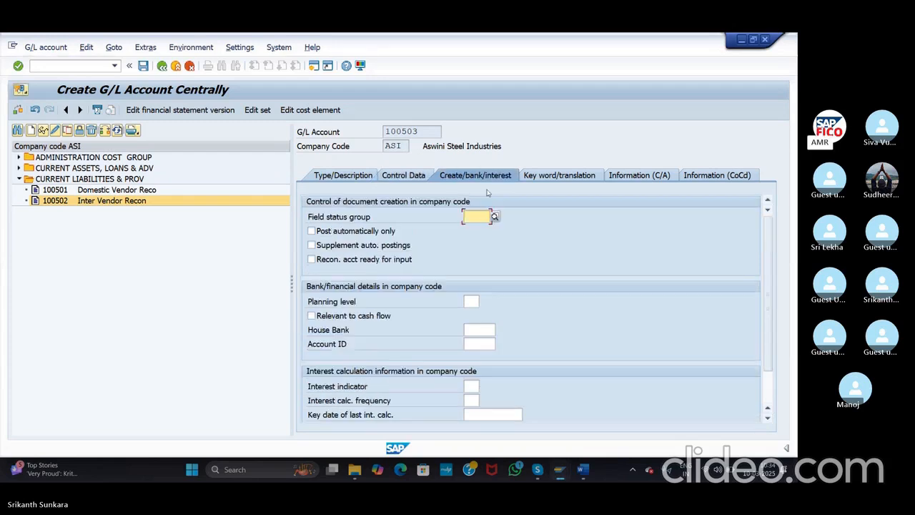
click(494, 216)
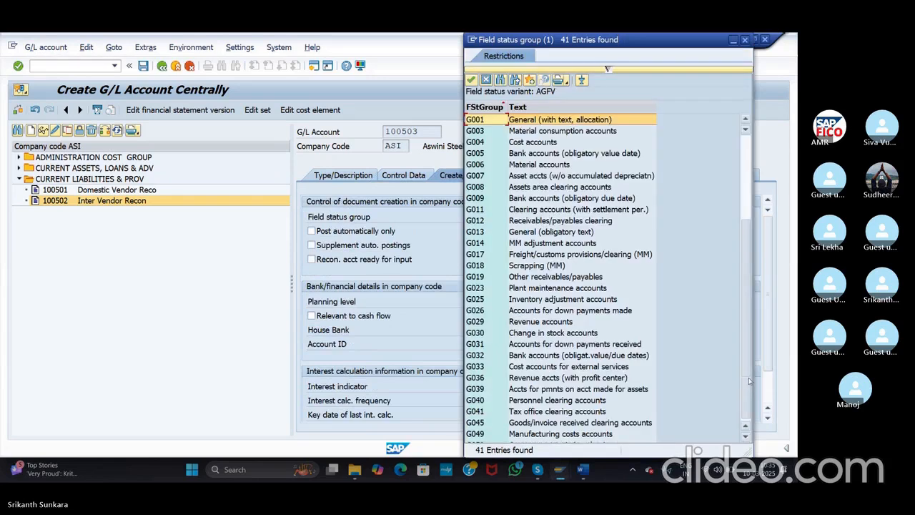
scroll(742, 234, down, 5)
double_click(502, 377)
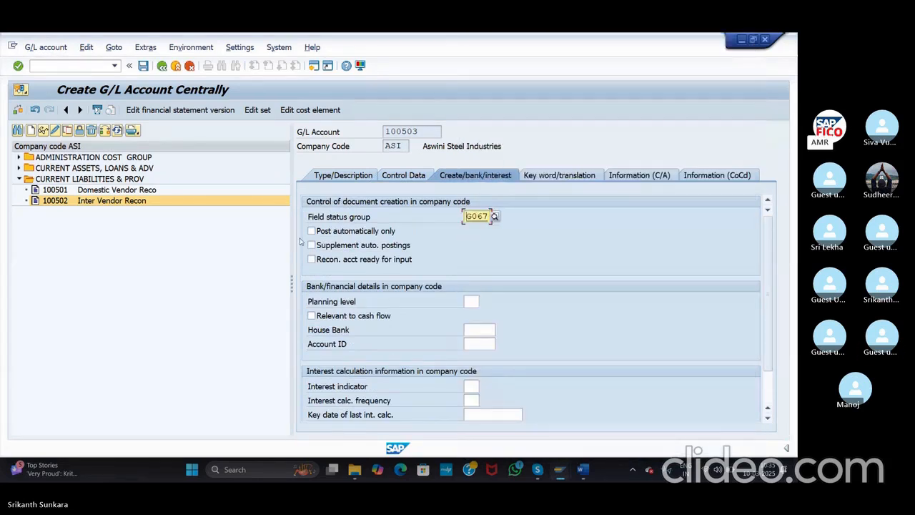
click(142, 66)
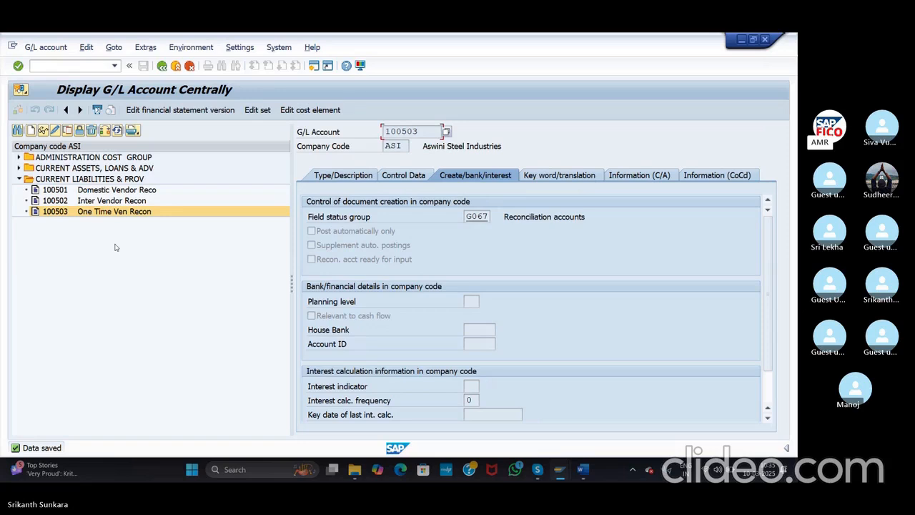
Step: Bring the NOT Word notes to the front, then switch over to the Skype call
key(F10)
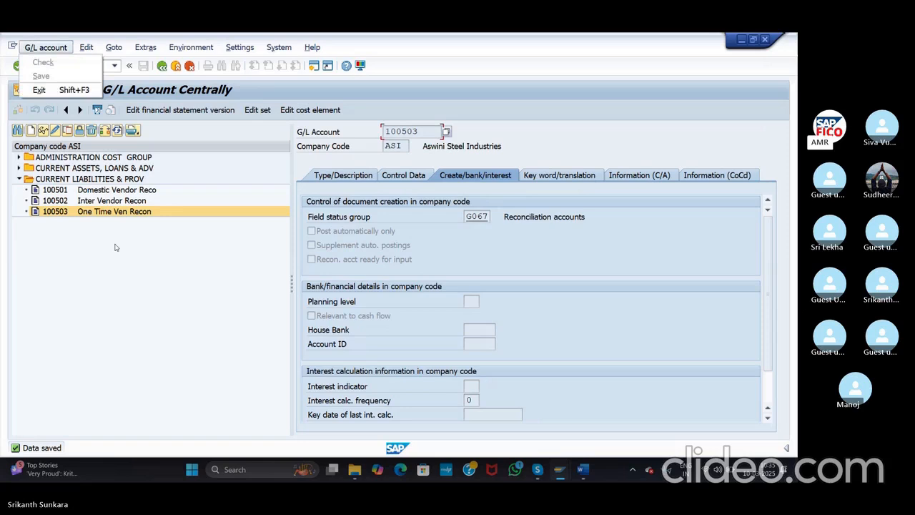
click(120, 269)
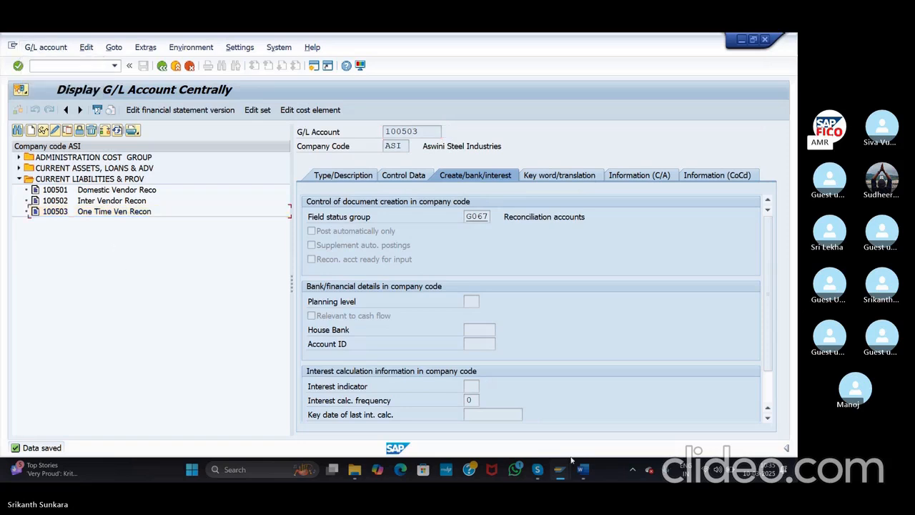
mouse_move(582, 470)
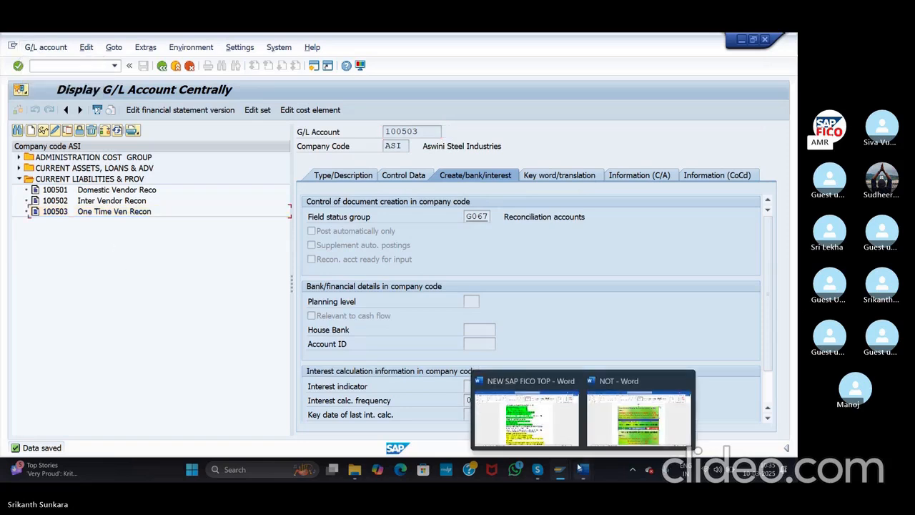
click(611, 432)
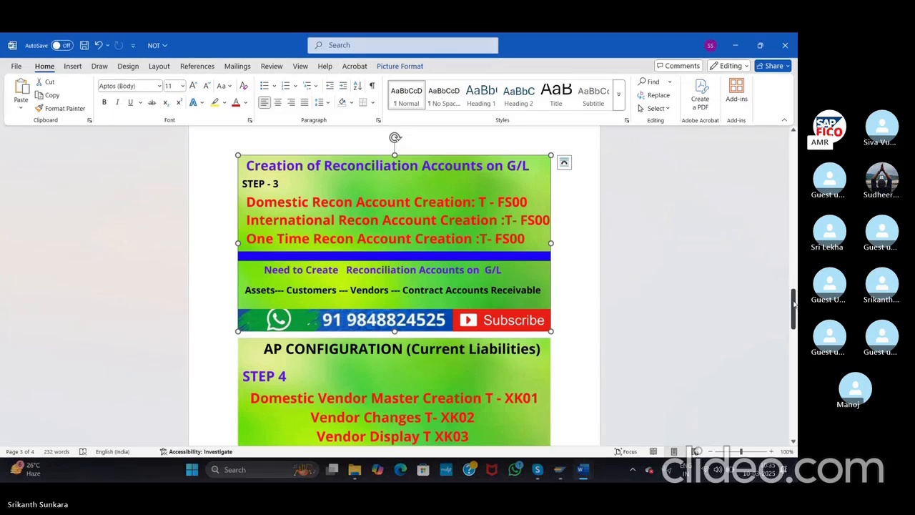
key(alt+Tab)
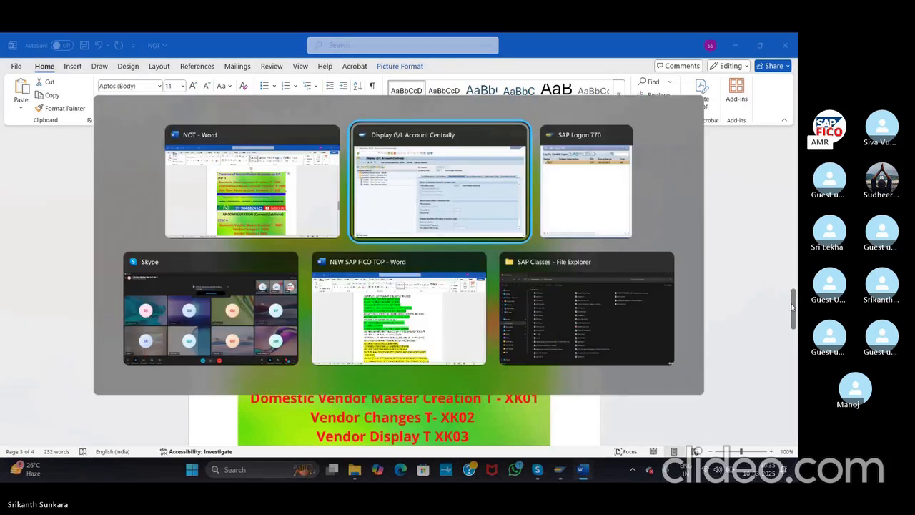
key(alt+Tab)
key(alt+Tab)
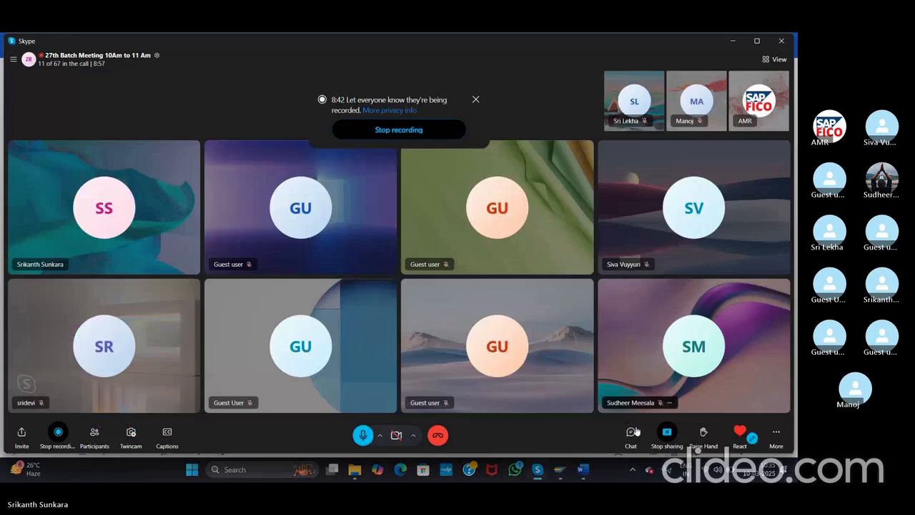
Step: Select the reconciliation-account message in the Skype call chat, then return to the Word notes
click(631, 431)
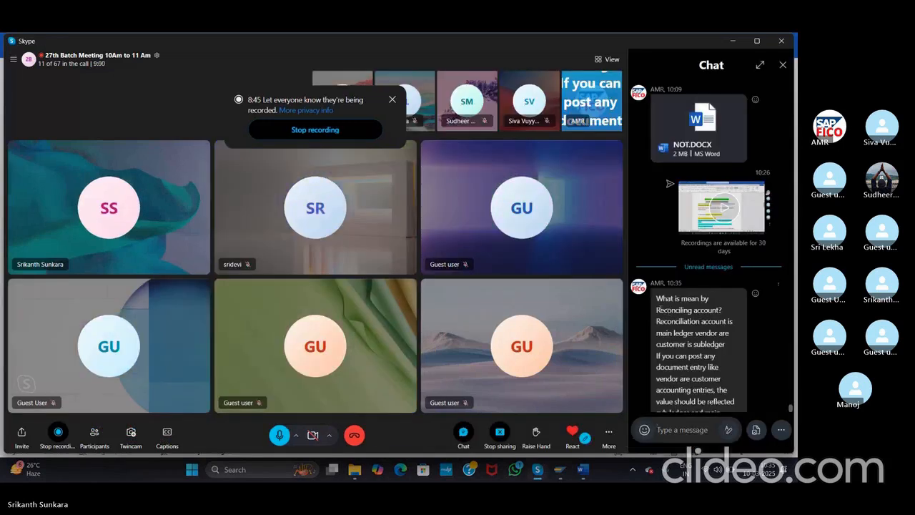
drag(656, 296, 734, 398)
key(ctrl+c)
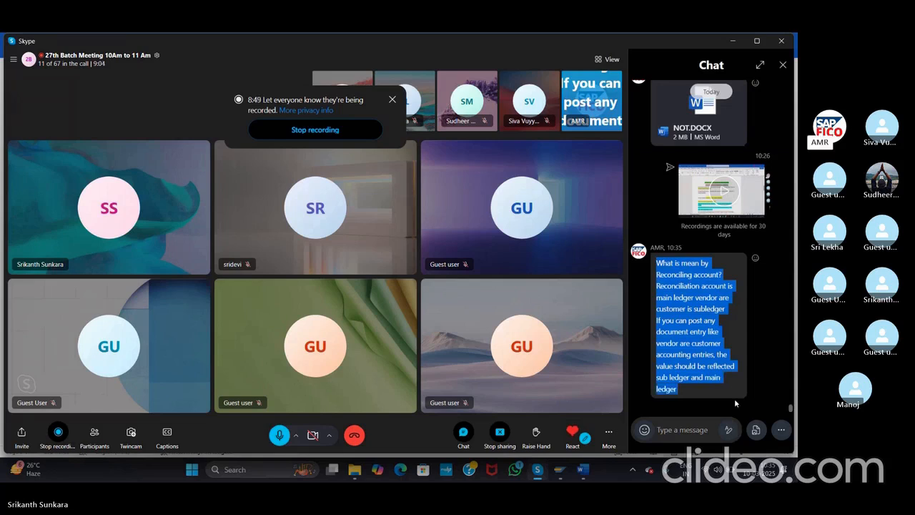
key(alt+Tab)
key(alt+Tab)
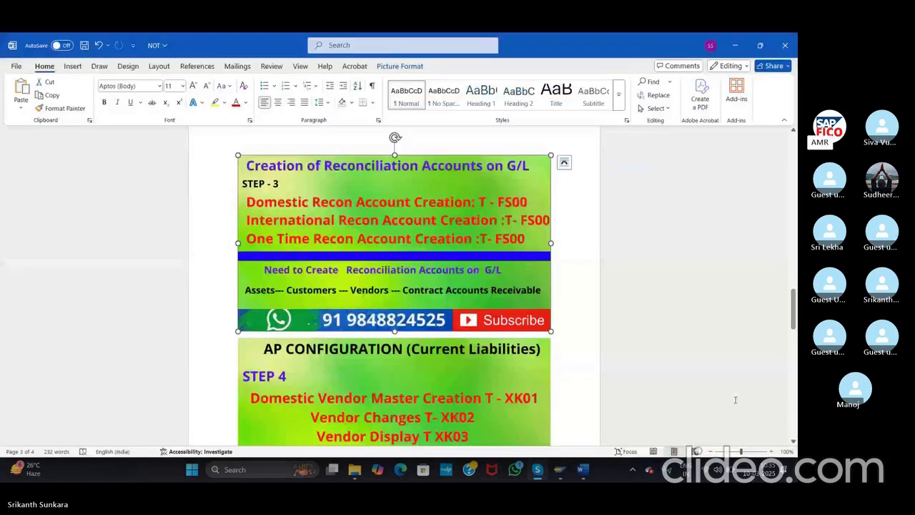
Step: Paste the reconciliation account explanation on a new line below the Step 3 picture
mouse_move(794, 314)
mouse_down()
mouse_move(793, 278)
mouse_move(793, 301)
mouse_up()
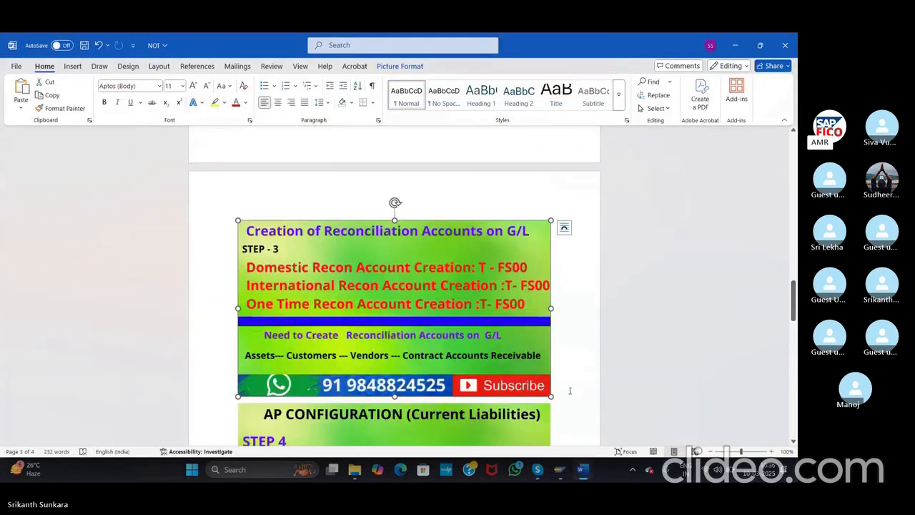
click(574, 392)
key(Return)
key(Return)
key(Return)
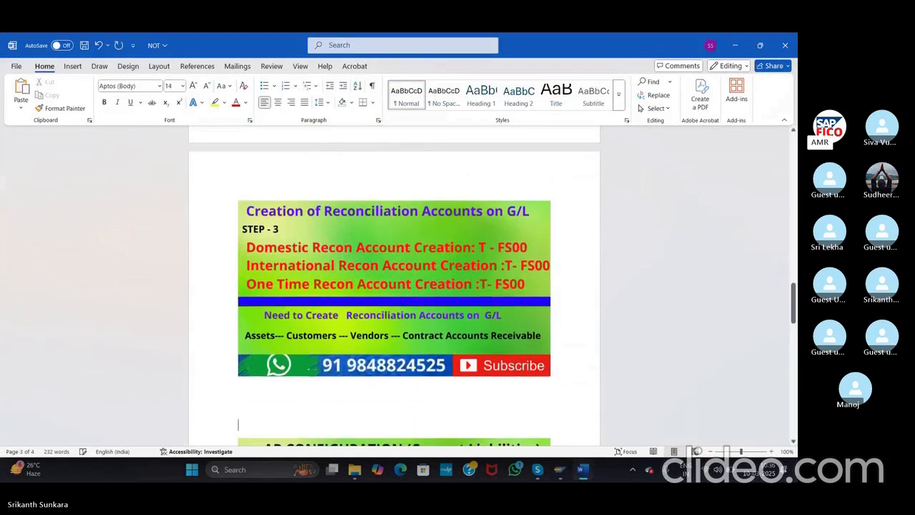
key(Up)
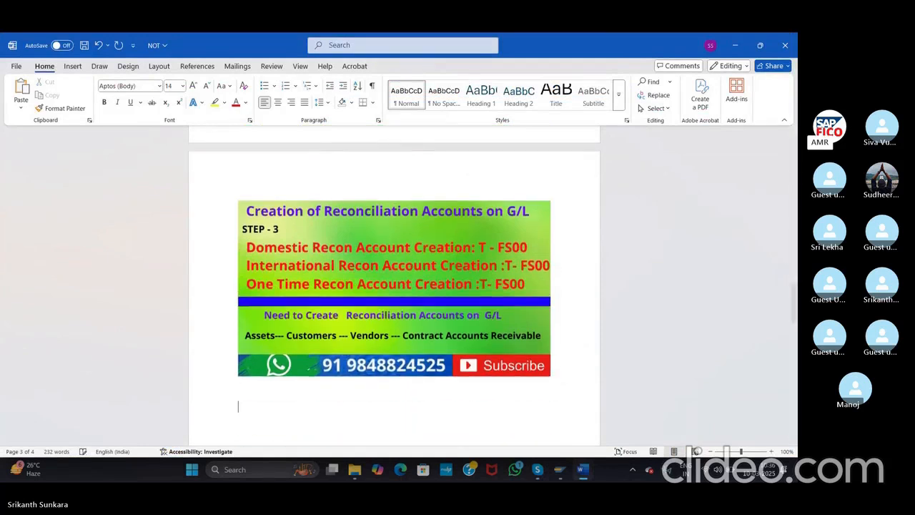
key(ctrl+v)
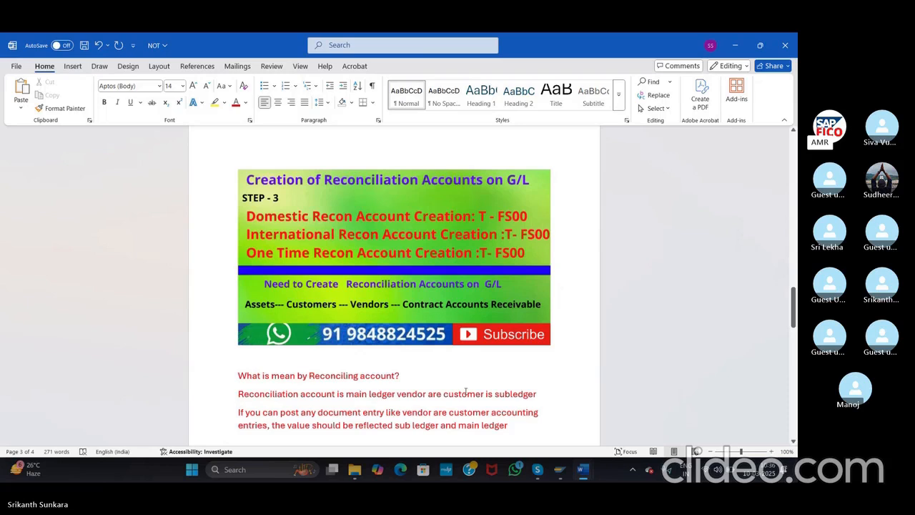
Step: Turn the two explanation paragraphs black, then switch to the Skype meeting
drag(793, 322, 795, 331)
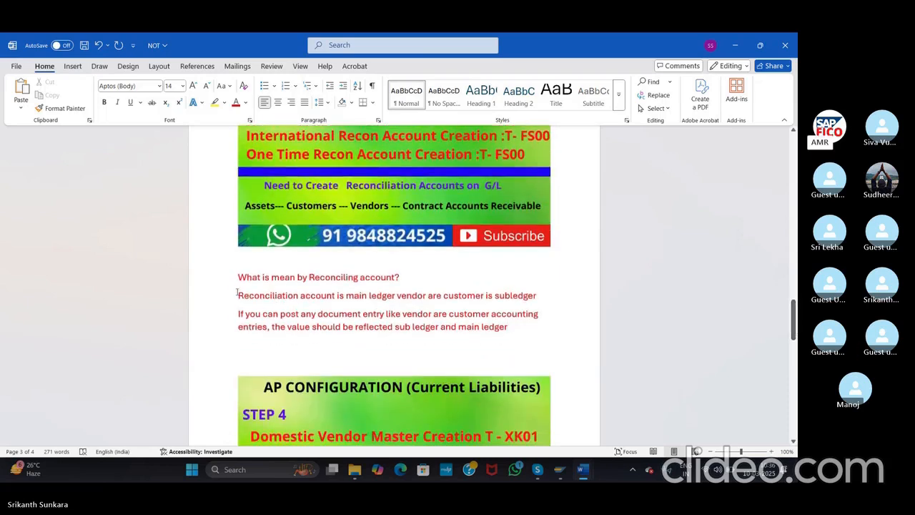
drag(239, 293, 508, 347)
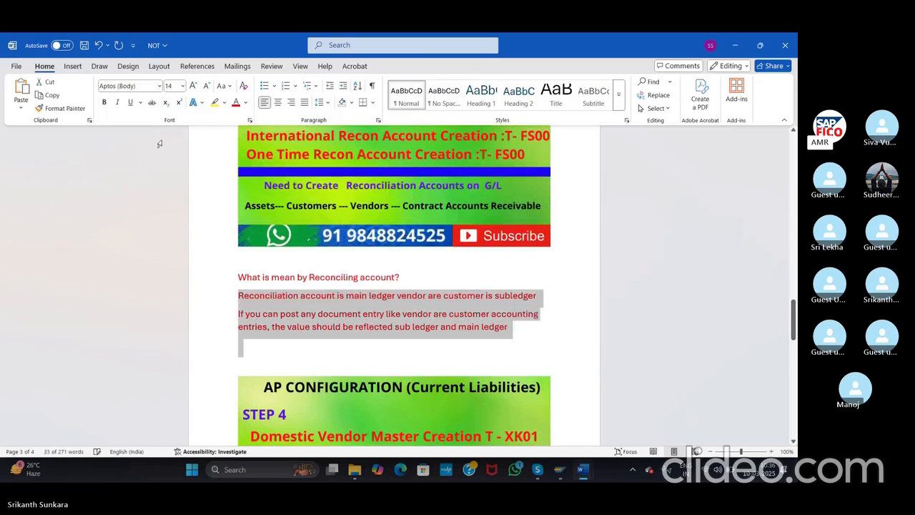
click(245, 103)
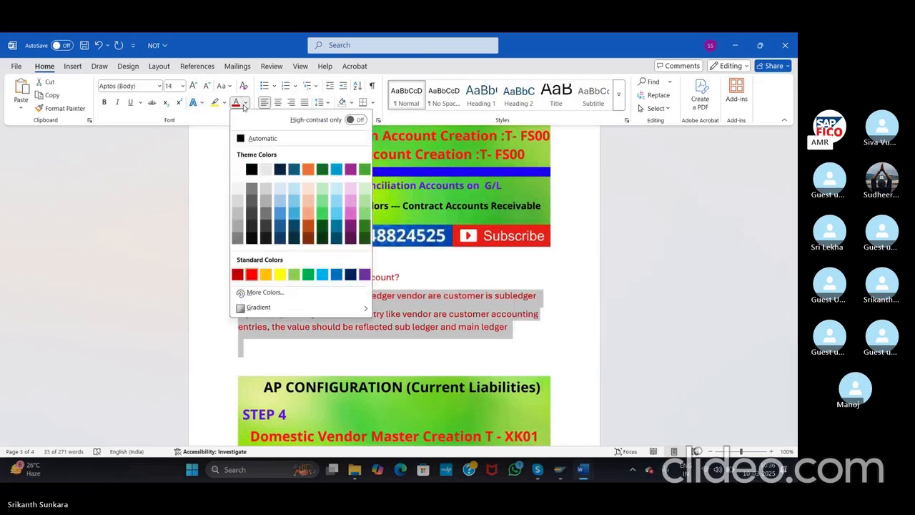
click(251, 169)
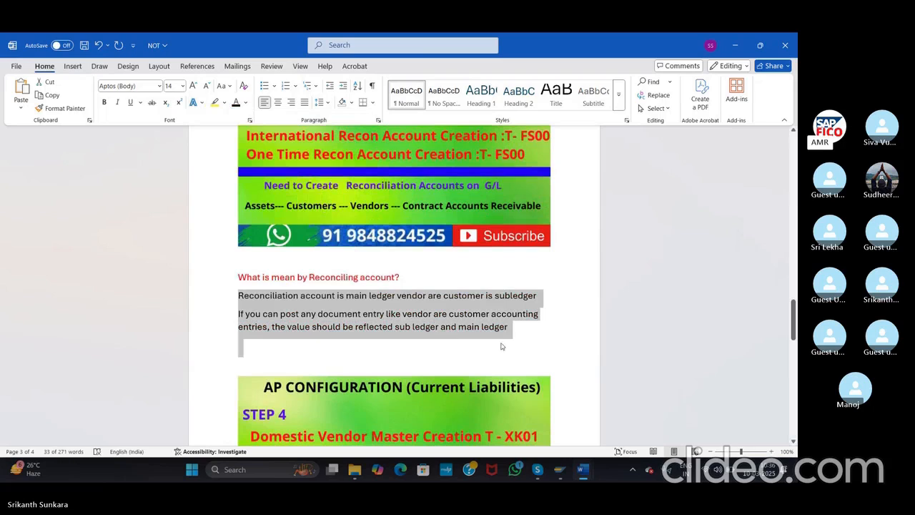
click(510, 345)
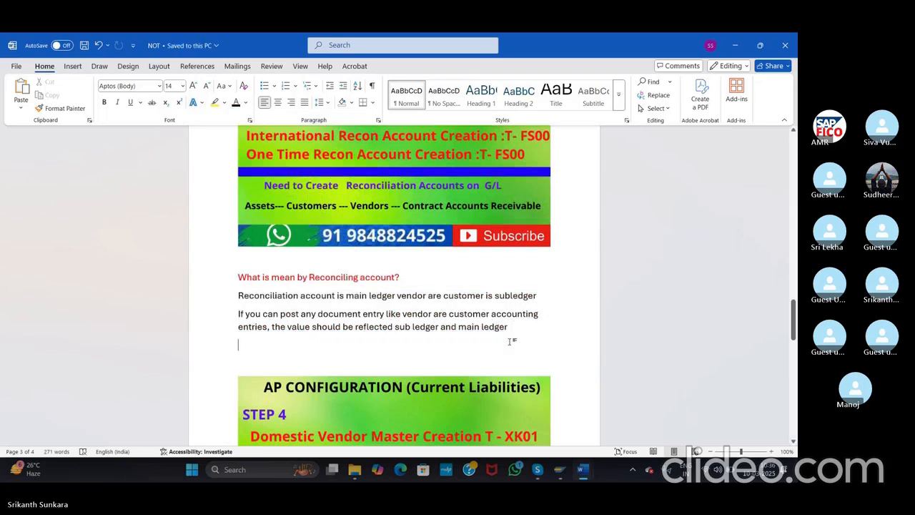
key(alt+Tab)
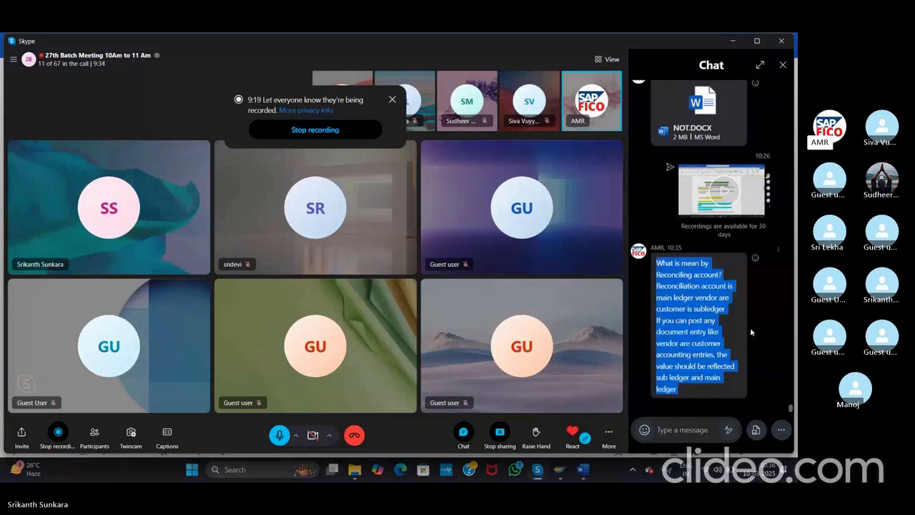
Step: Close the Skype meeting chat and return to the NOT Word notes
click(782, 65)
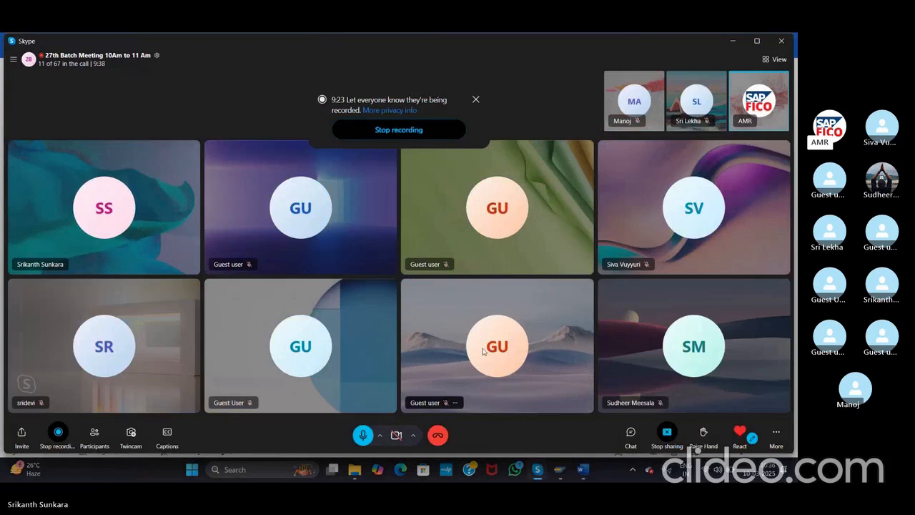
key(alt+Tab)
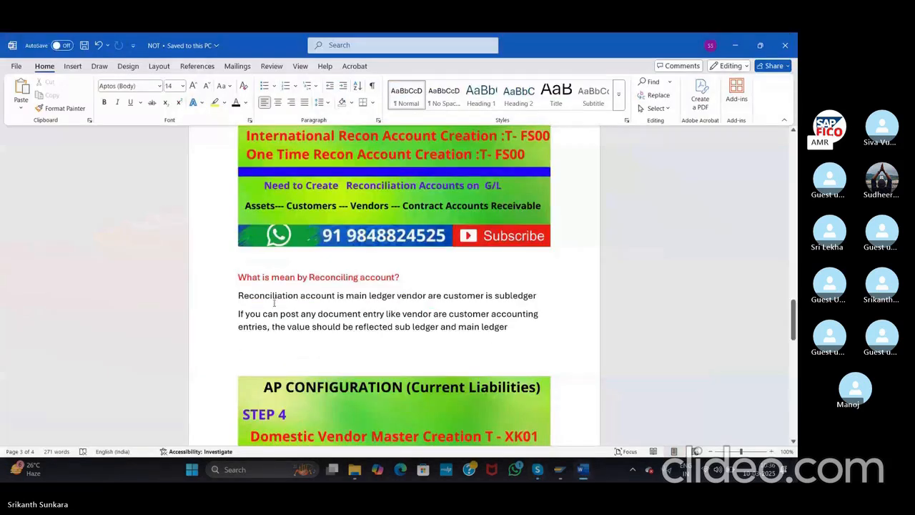
Step: Remove the AP CONFIGURATION image below the reconciliation paragraphs
drag(238, 295, 525, 326)
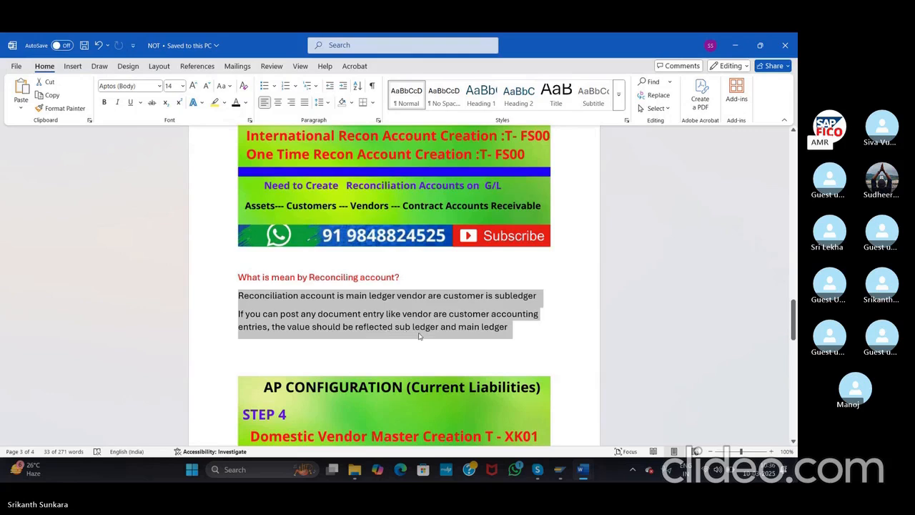
click(261, 349)
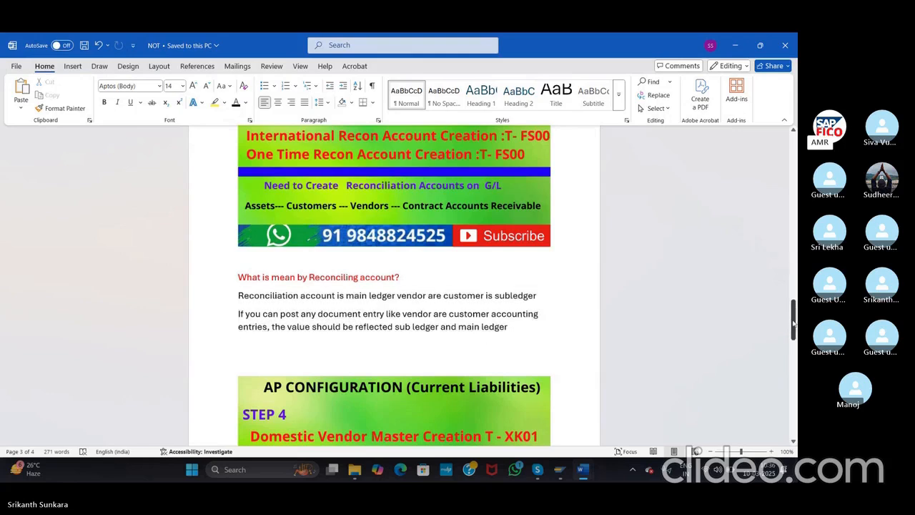
drag(792, 323, 795, 345)
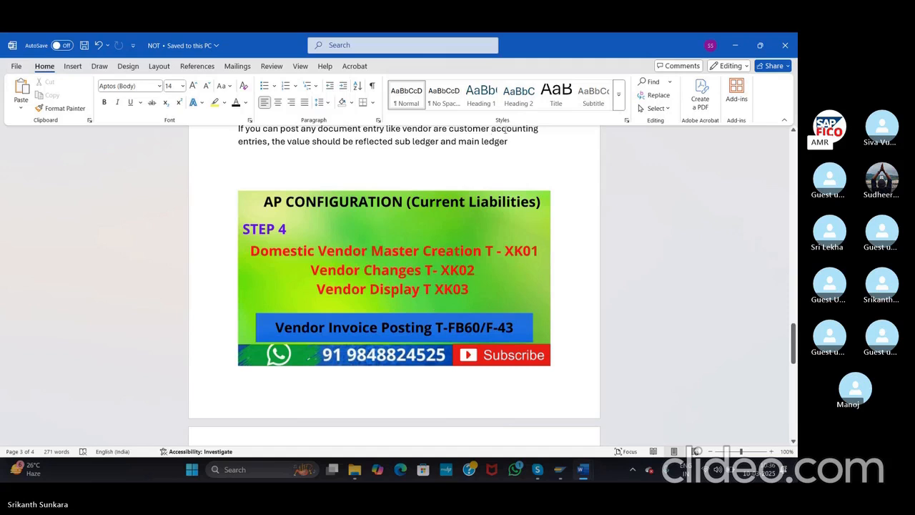
key(ctrl+z)
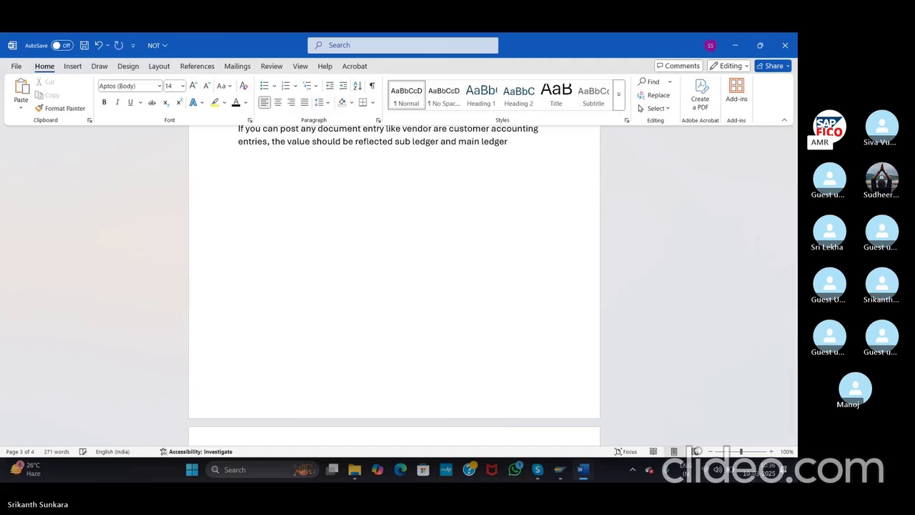
Step: Type the lines 'Define Tolerance Group' and 'Vendor Tolerance' with OBA3, then switch to SAP
text(Define)
text( Tole)
text(rance)
text( Gri)
text(oup)
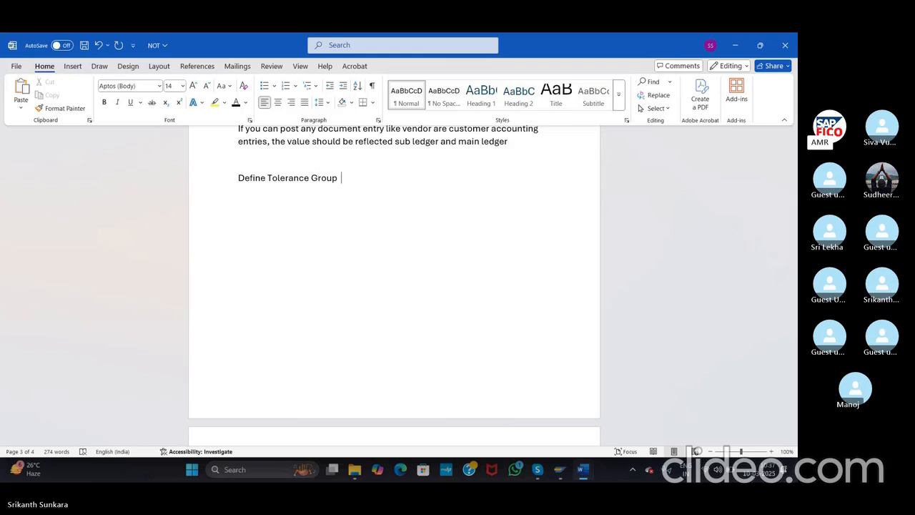
key(Return)
text(Vendor T)
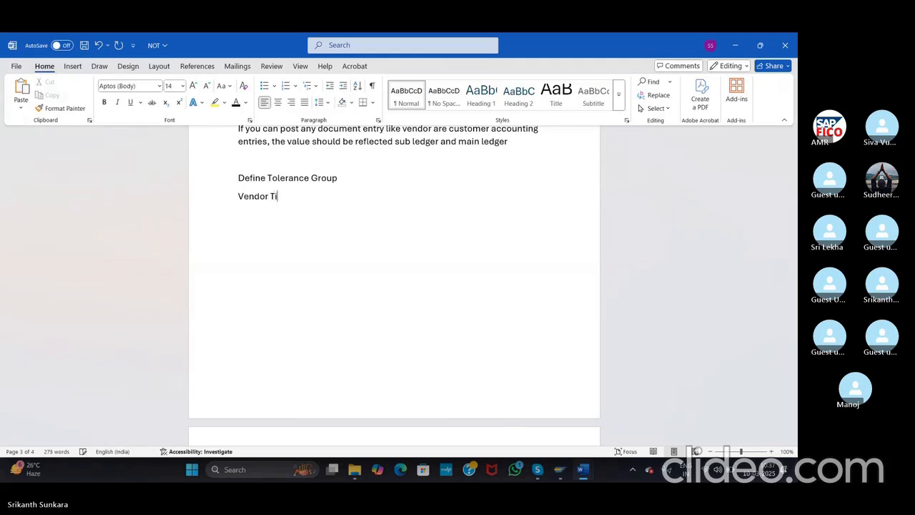
text(i)
key(BackSpace)
text(olerance)
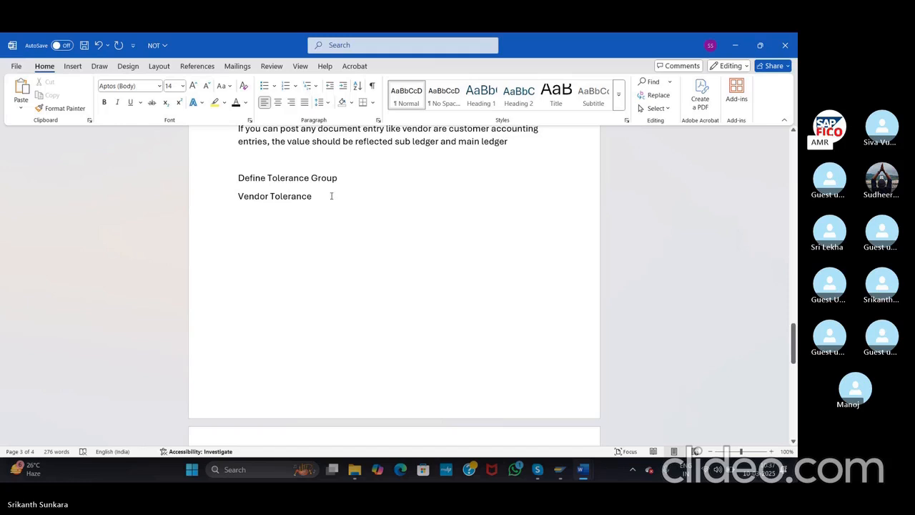
text(OB)
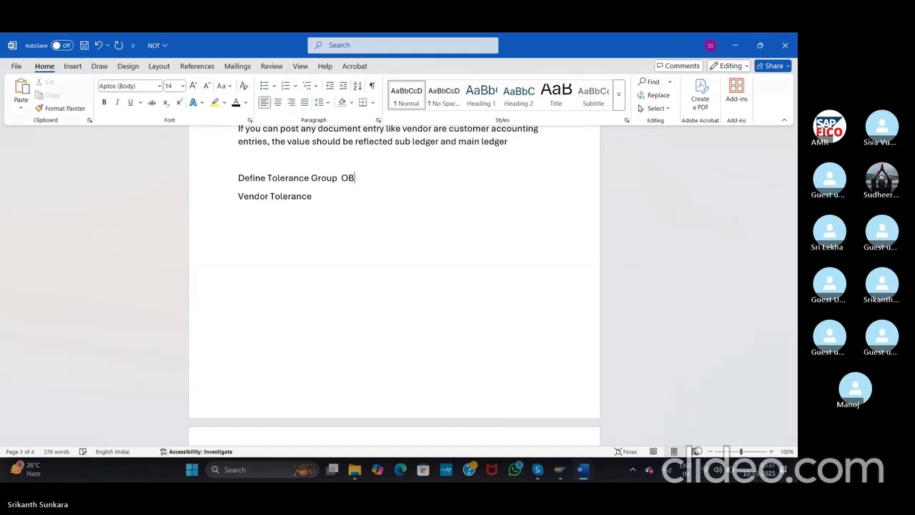
text(A3)
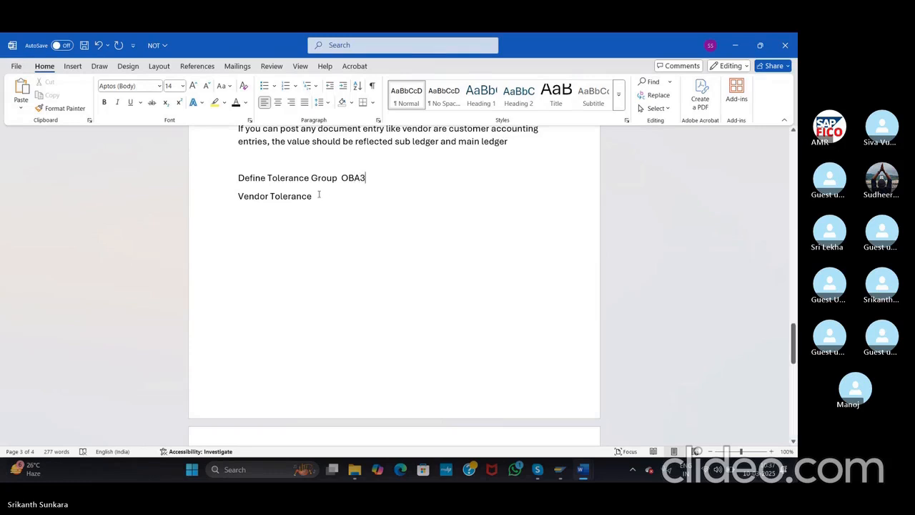
key(alt+Tab)
key(alt+Tab)
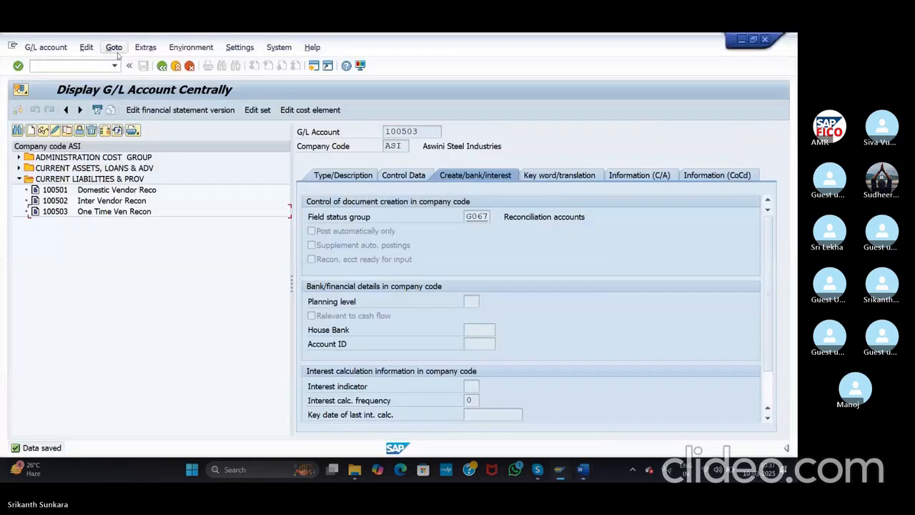
Step: Open OBA3 via /NOBA3 and start a new tolerance entry for company code ASI
text(/NOBA3)
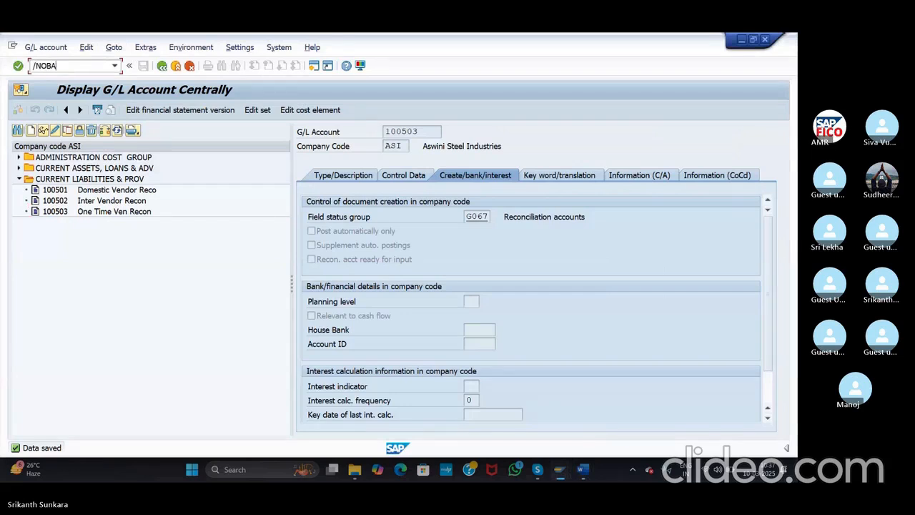
key(Return)
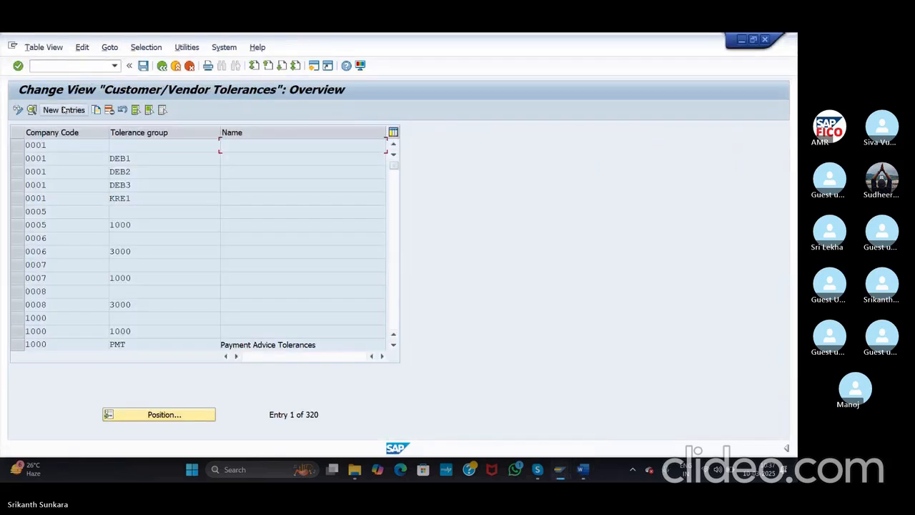
click(64, 110)
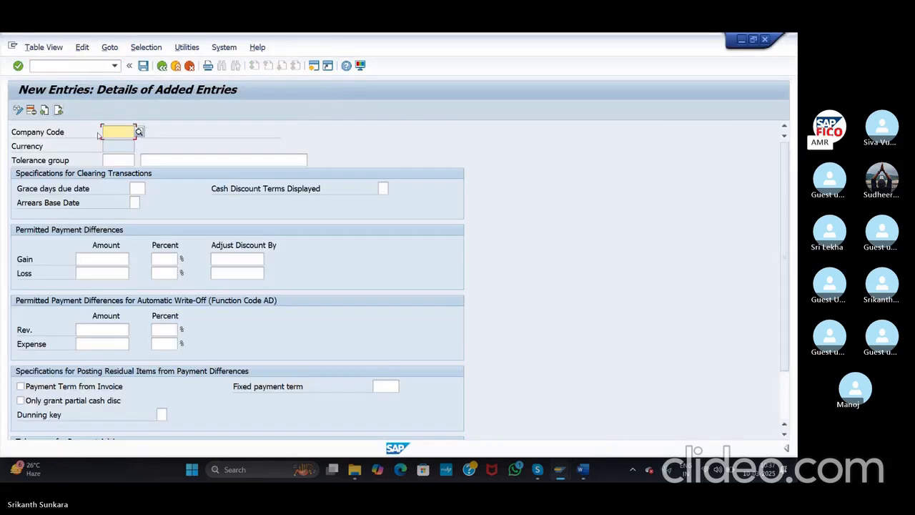
text(ASI)
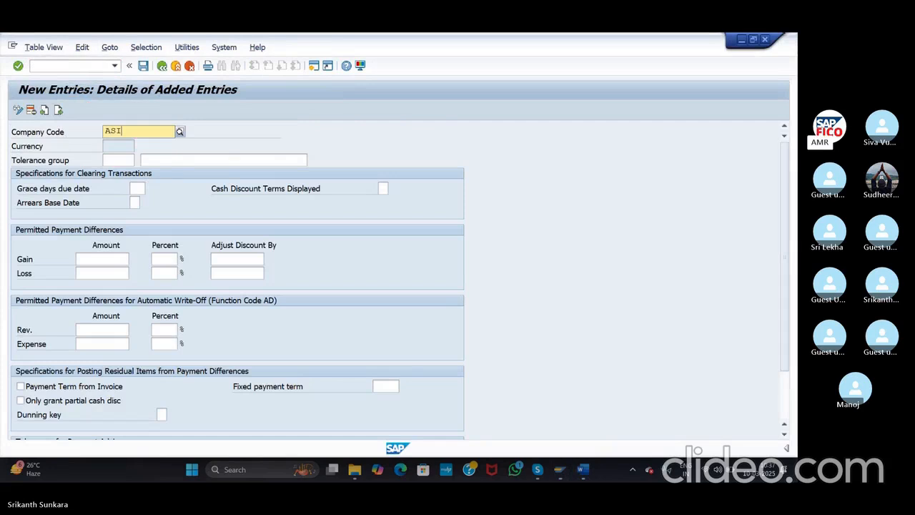
click(130, 157)
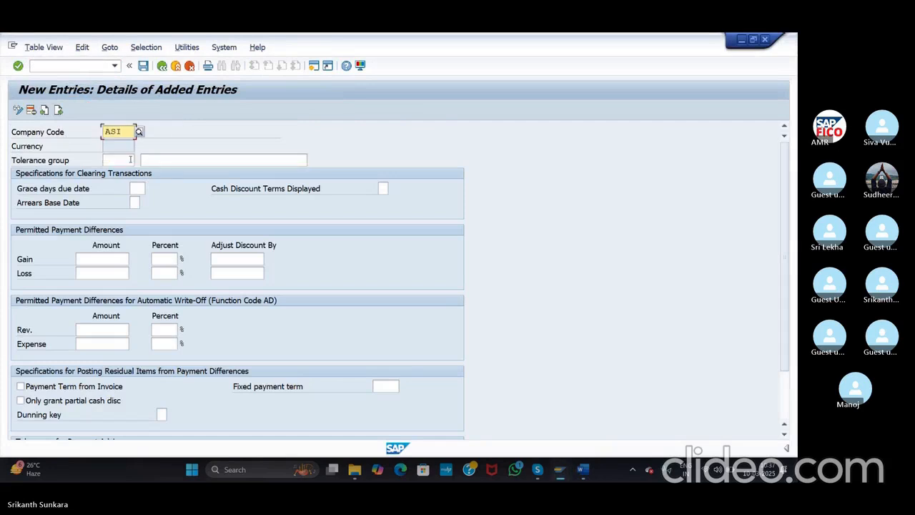
Step: Enter tolerance group ASVC with the description 'Tolerance group for Vendor cus…'
click(122, 160)
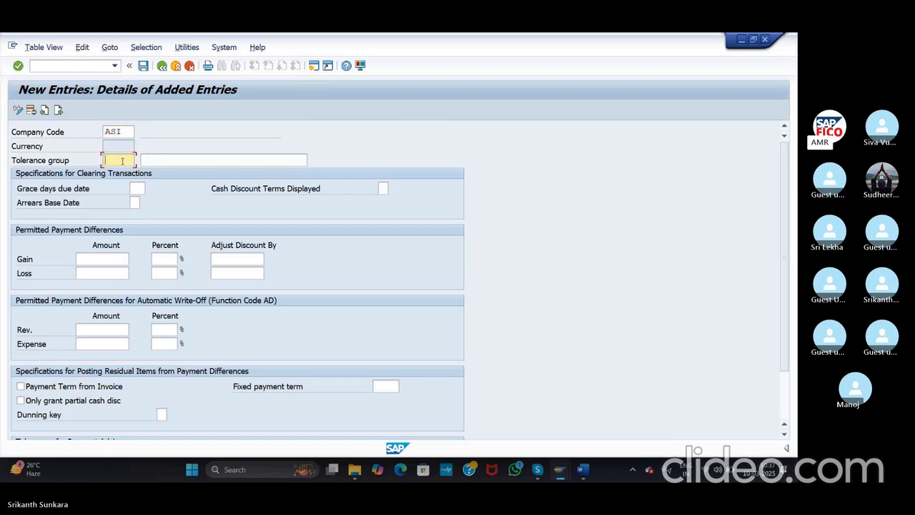
text(ASVC)
click(154, 159)
text(T)
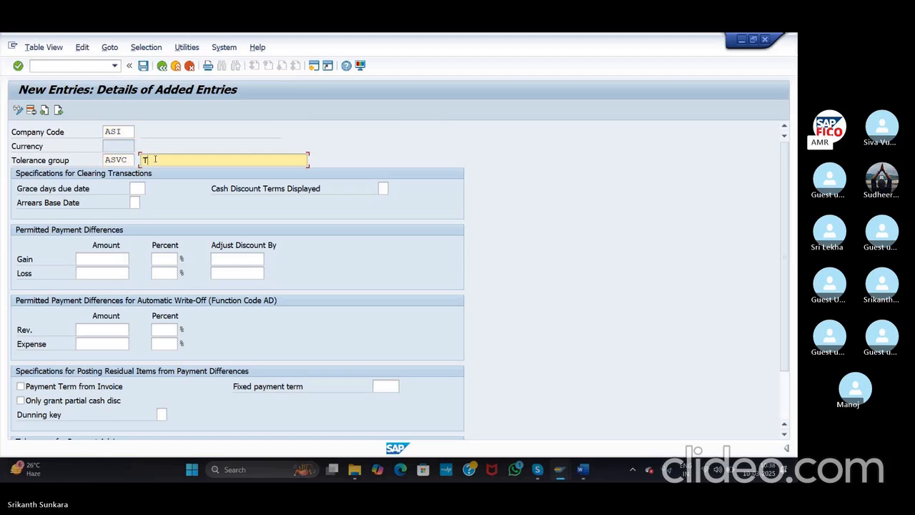
text(oleran)
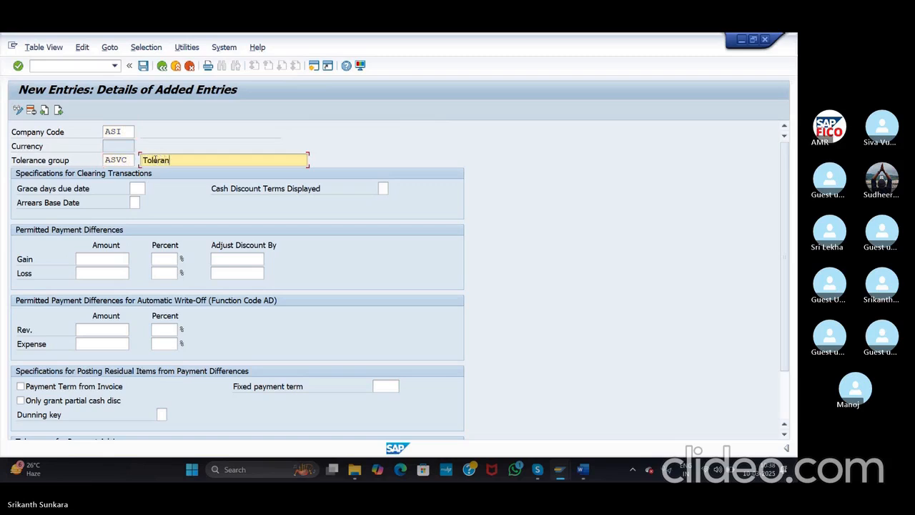
text(ce f)
key(BackSpace)
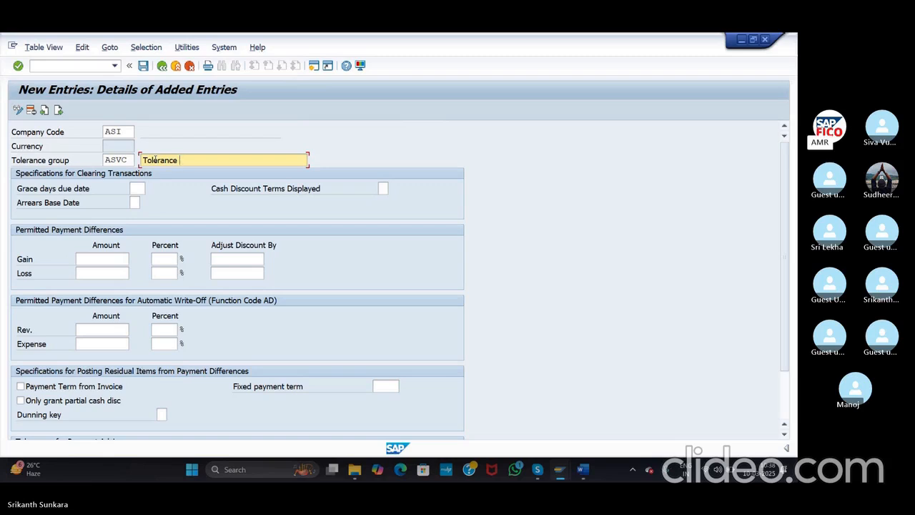
text(group for)
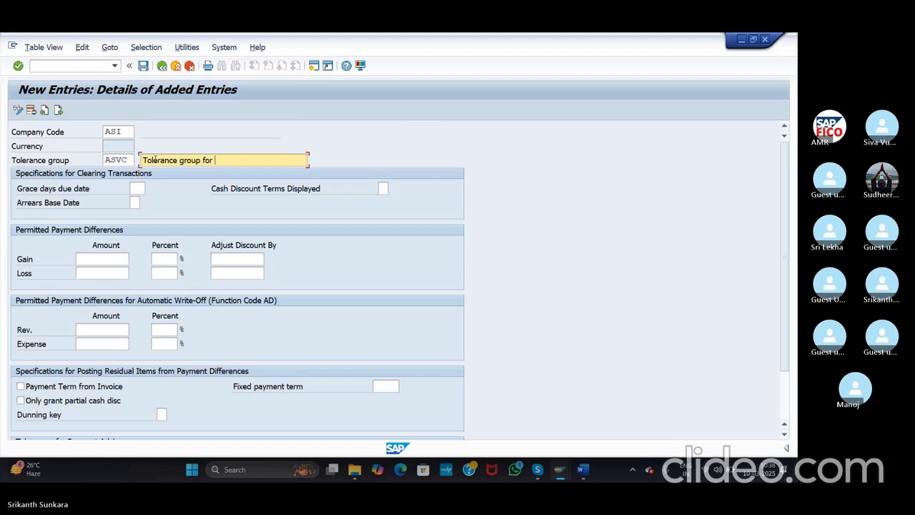
text( Vendor c)
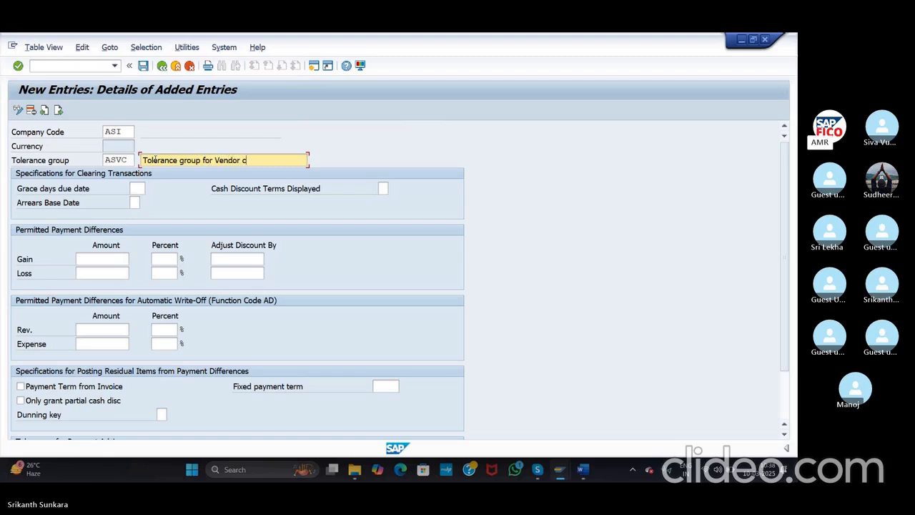
text(us)
Step: Give ASVC a 100 loss amount, 5% gain/loss limits and discount adjustment 5, then return to Word
scroll(784, 202, down, 2)
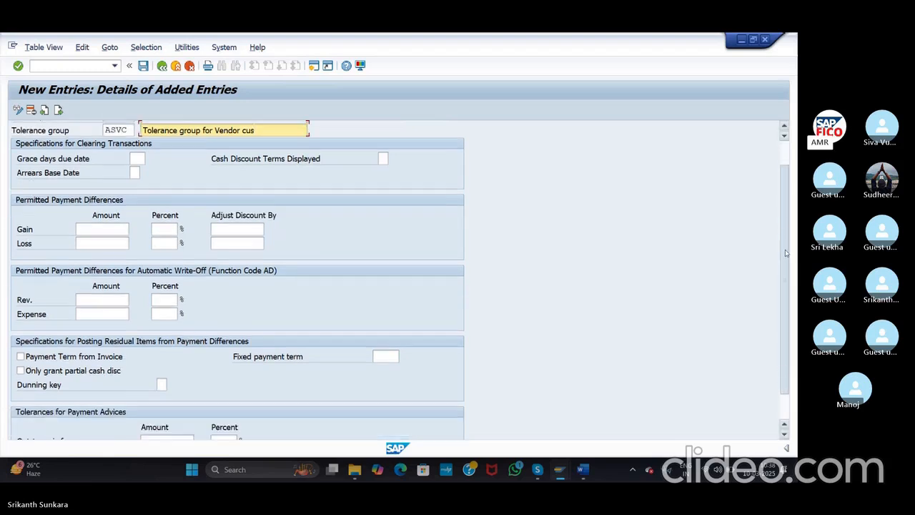
click(785, 75)
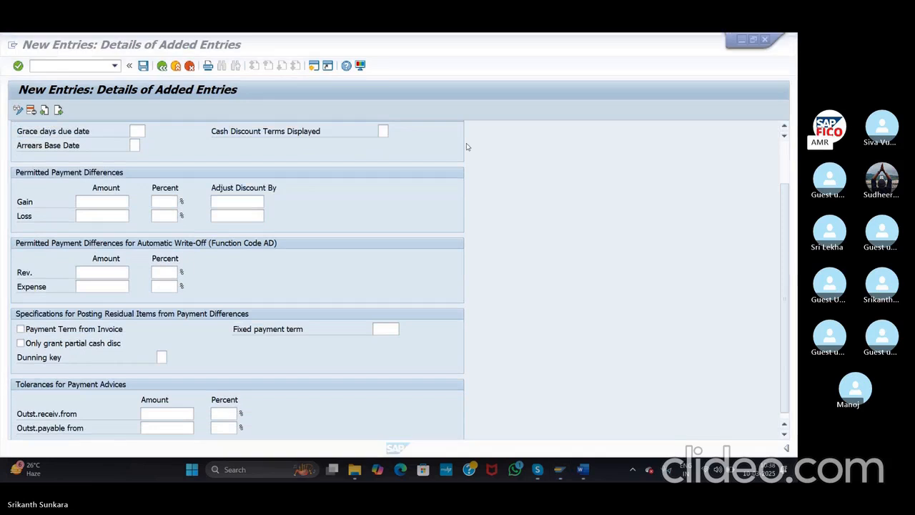
click(113, 203)
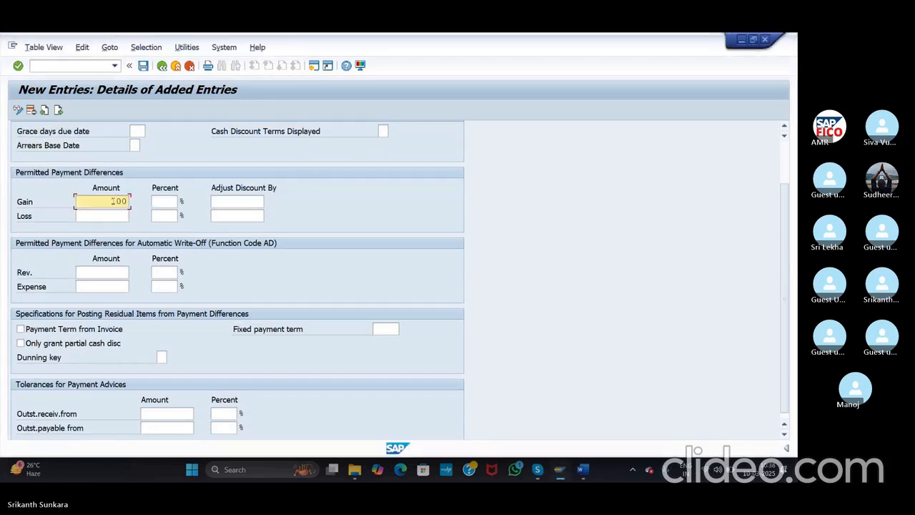
click(118, 215)
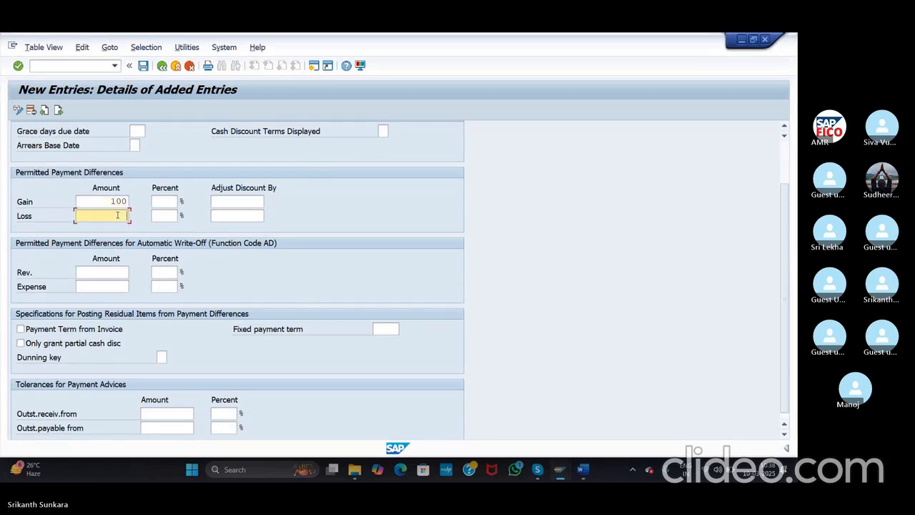
text(100)
click(163, 201)
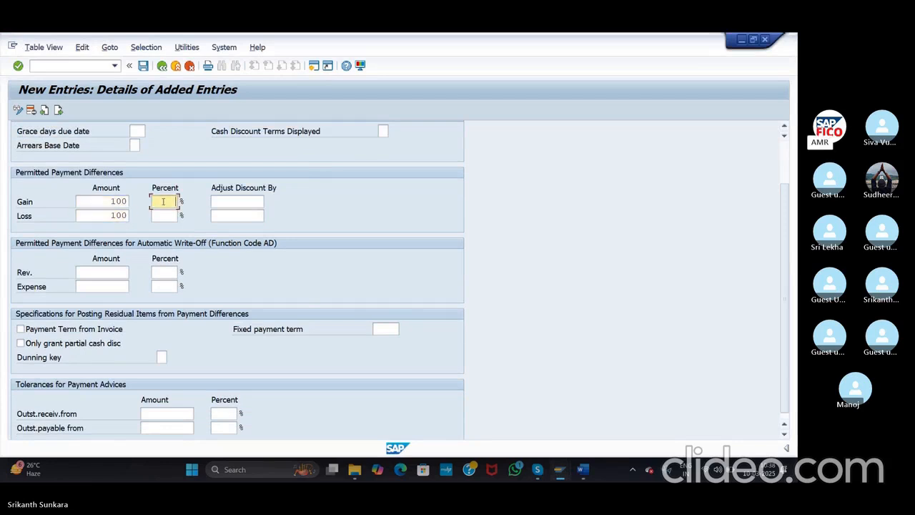
text(5)
click(171, 216)
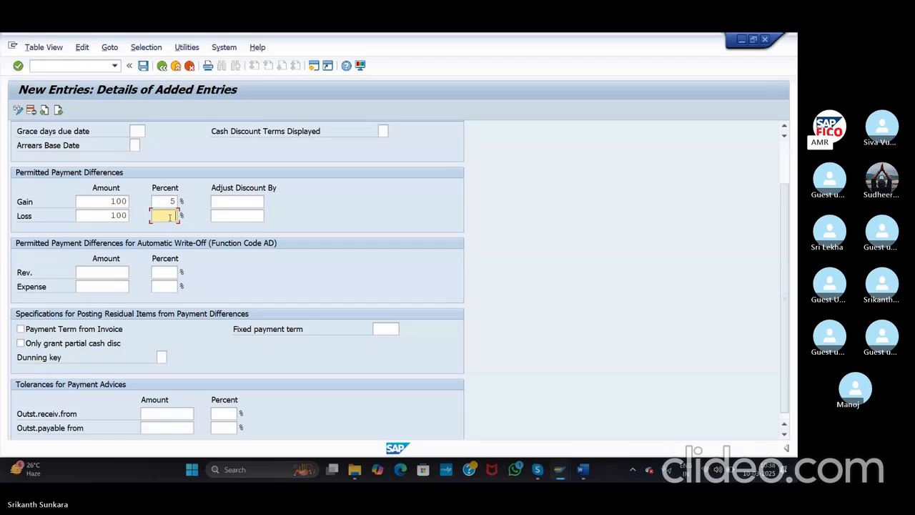
click(240, 201)
text(5)
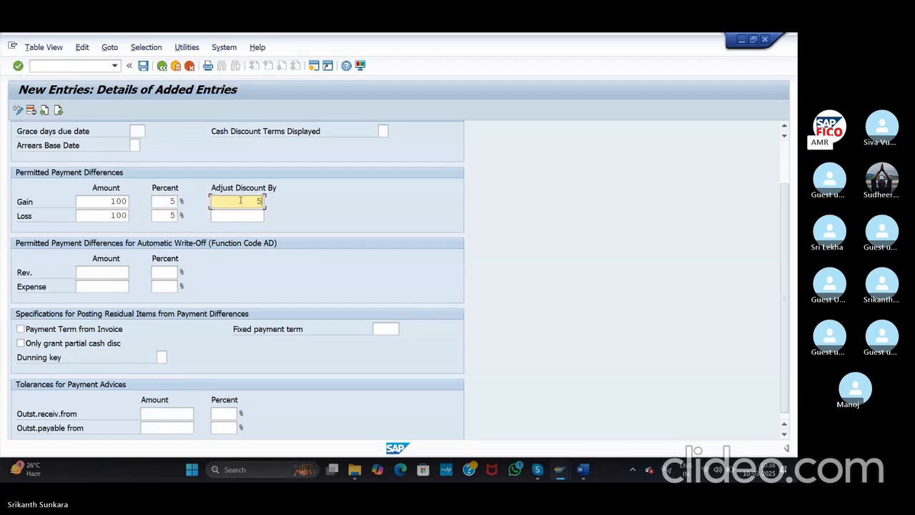
click(237, 216)
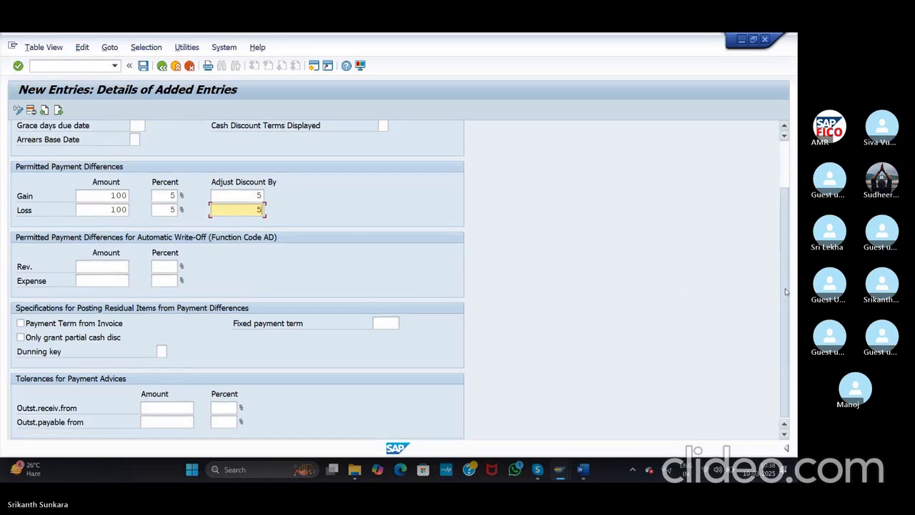
drag(786, 292, 776, 205)
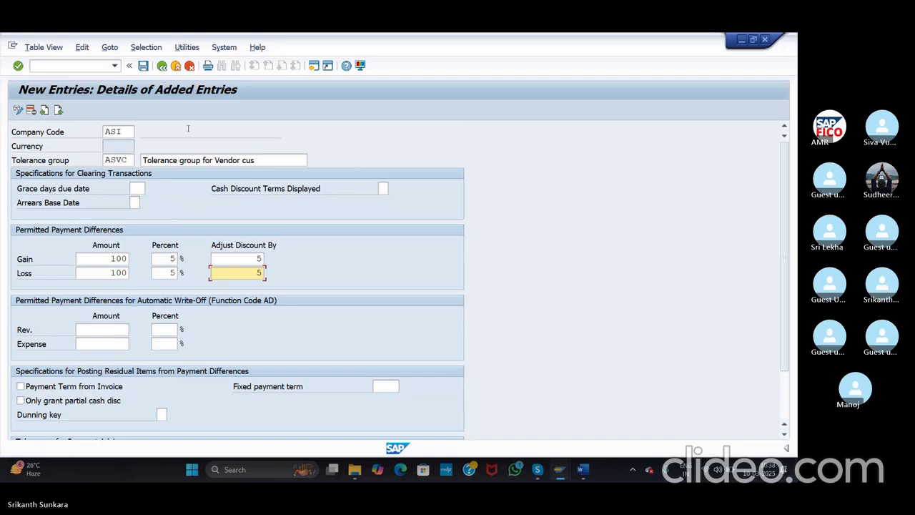
key(alt+Tab)
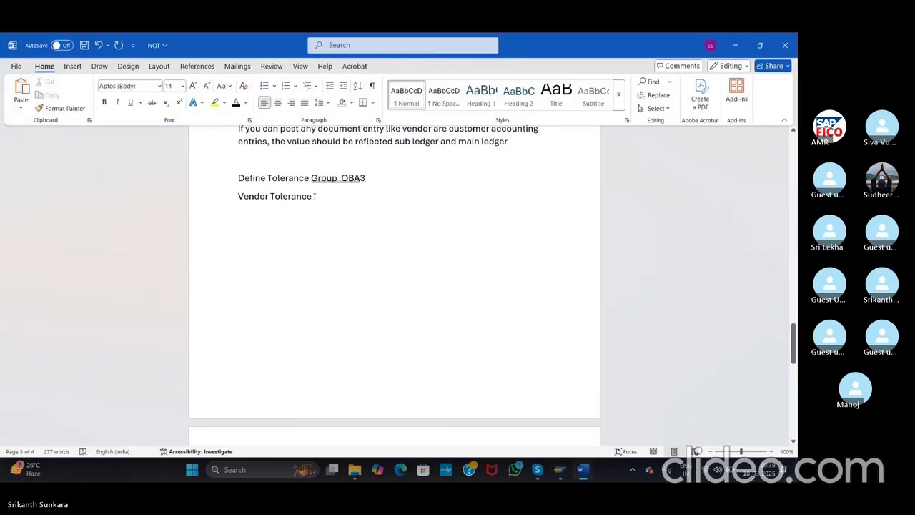
Step: Add note lines 'Vendor Master Data Creation XK01 and FK01:' and the Change XK02/FK02 line
key(Return)
key(Return)
text(V)
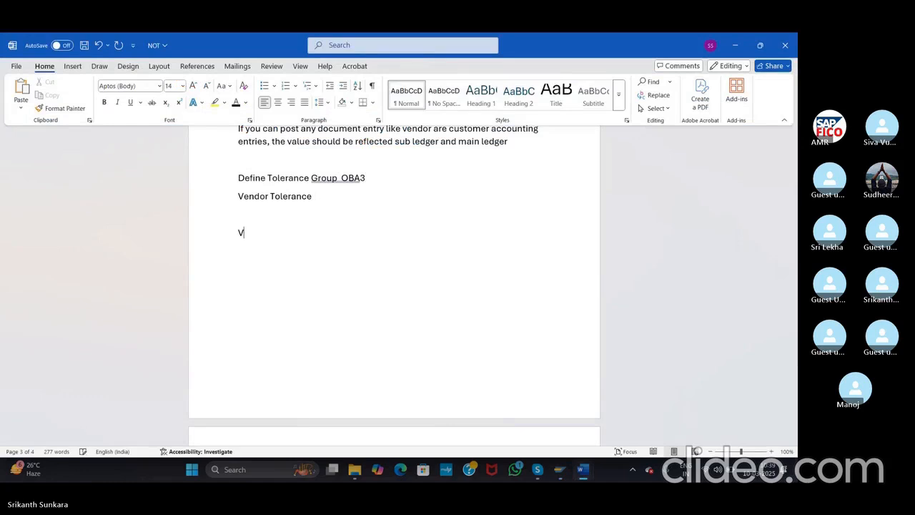
text(endor M)
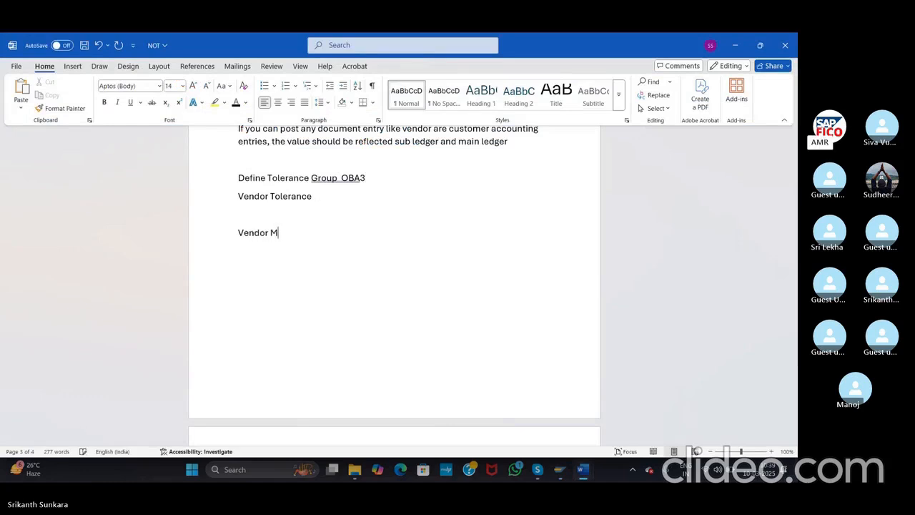
text(aster Dat)
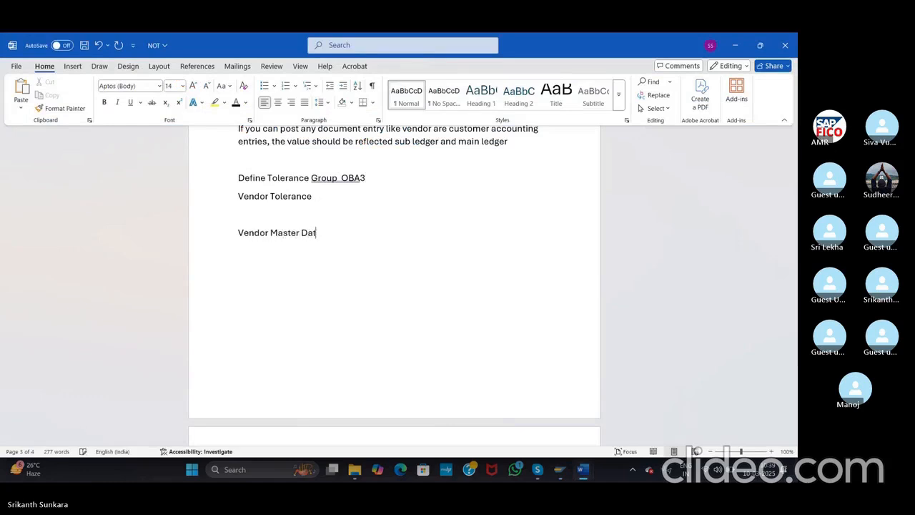
text(a Creation XK01)
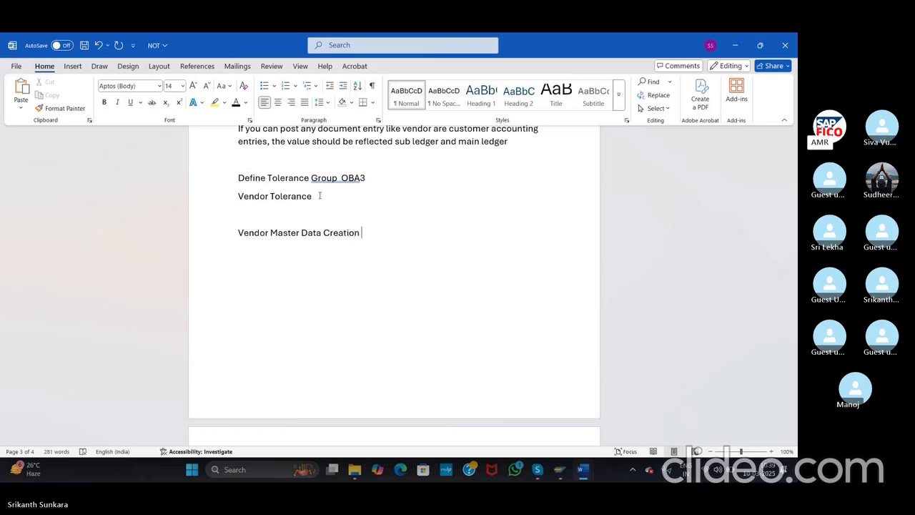
key(Return)
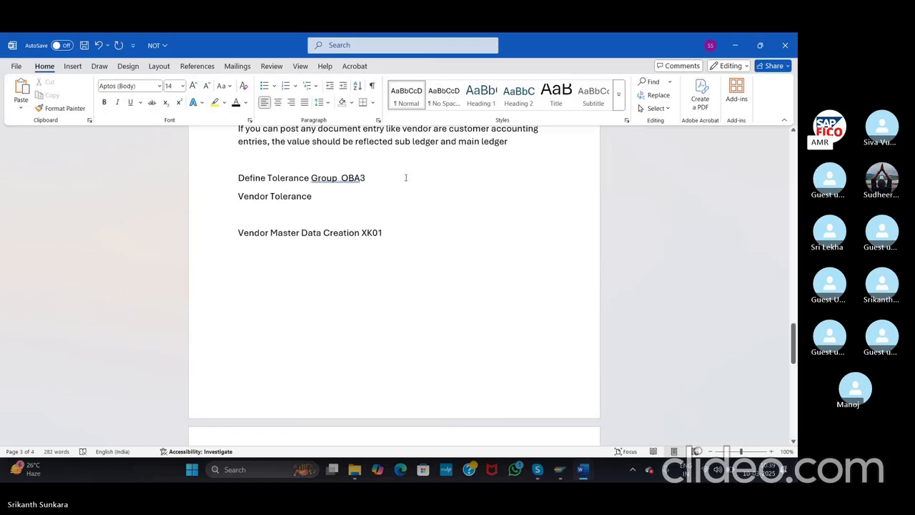
key(BackSpace)
text(an)
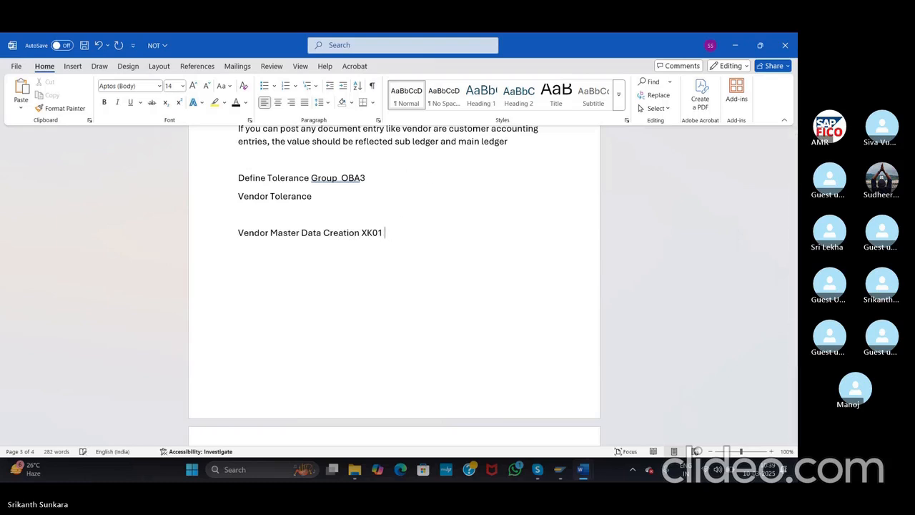
text(d FK01:)
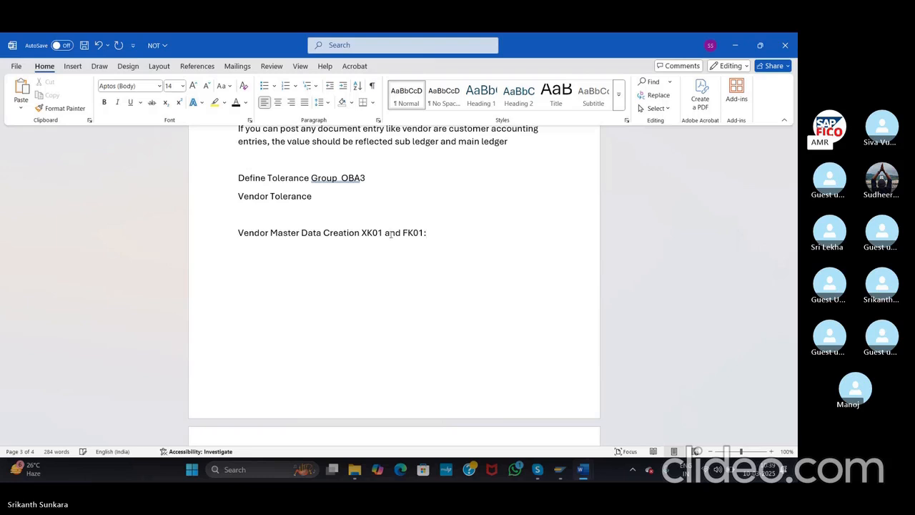
key(Return)
text(V)
key(BackSpace)
text(Vendor Master)
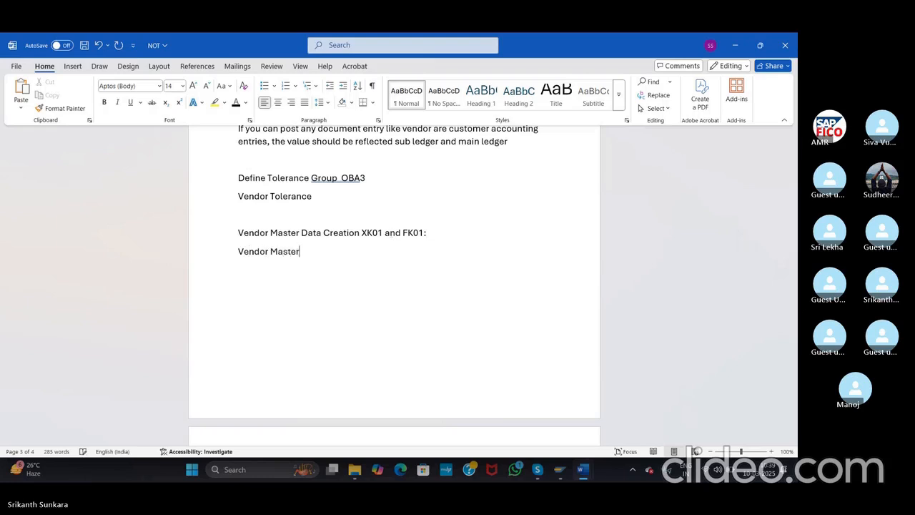
text( Data Chang)
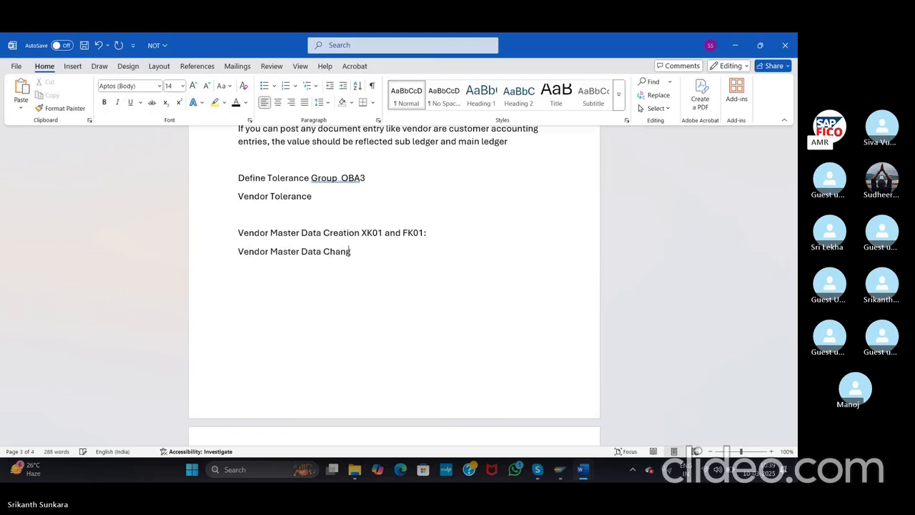
text(e FXK0)
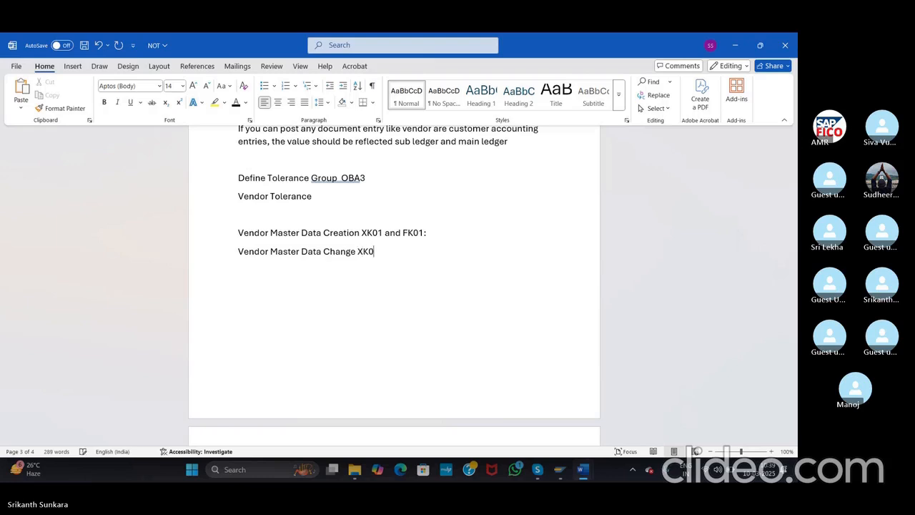
text(2 an)
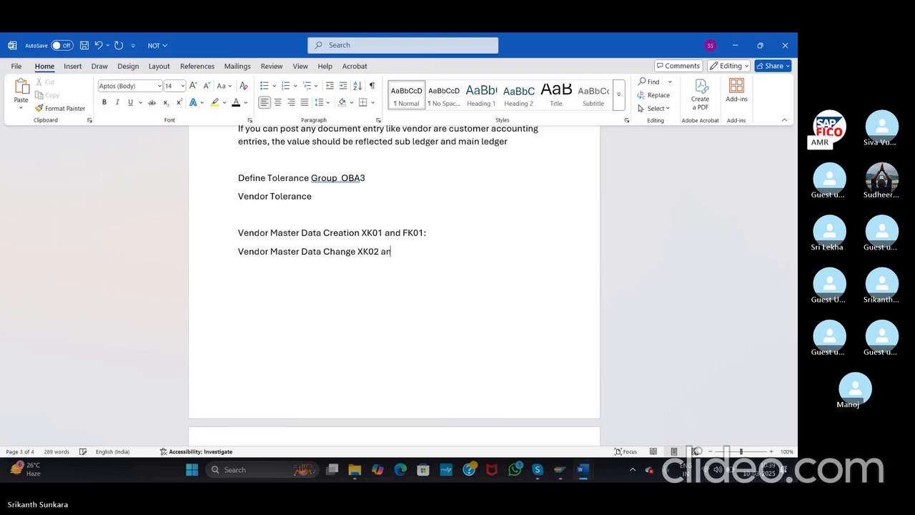
text(d FK02:)
Step: Add the 'Vendor Master Display XK03 and FK03' line and align the transaction codes with spaces
key(Return)
text(Veb)
key(BackSpace)
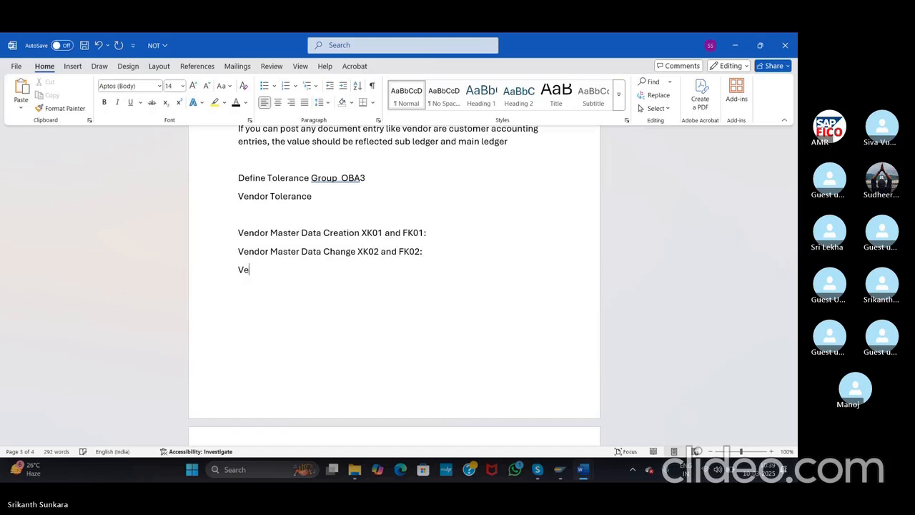
text(ndor Ma)
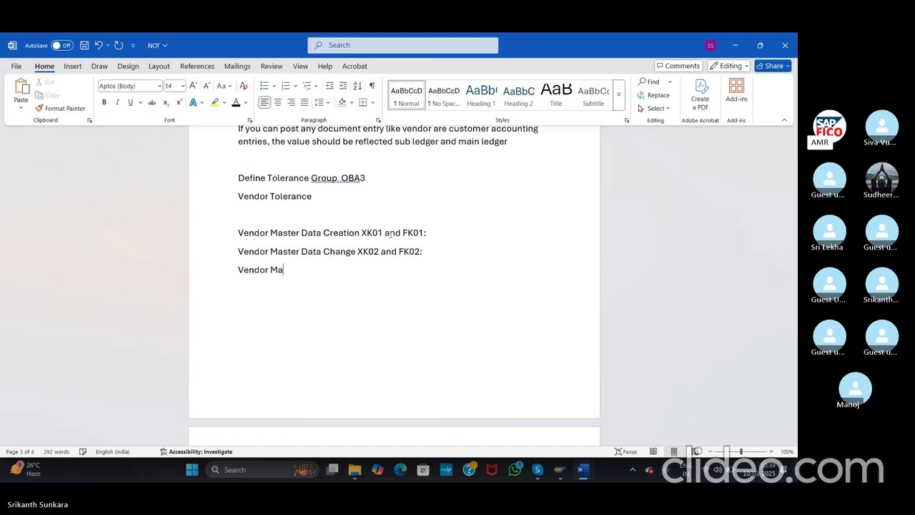
text(ster )
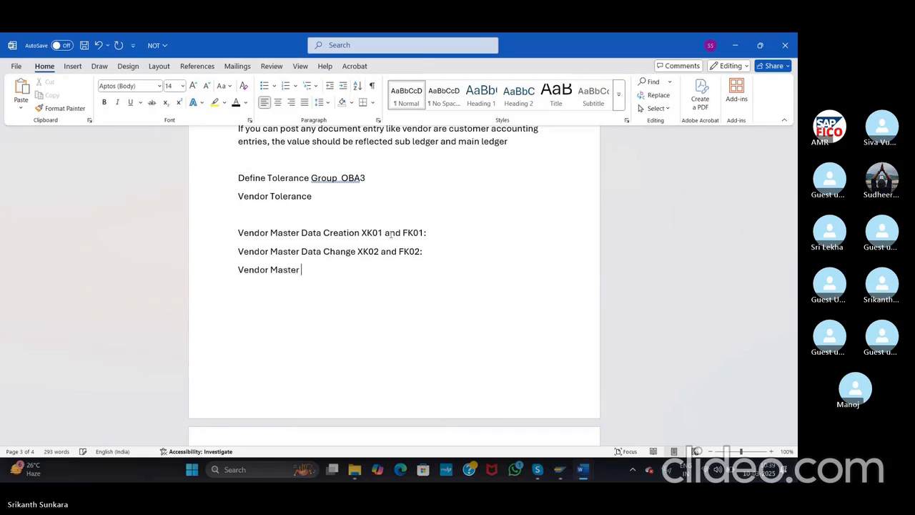
text(Display)
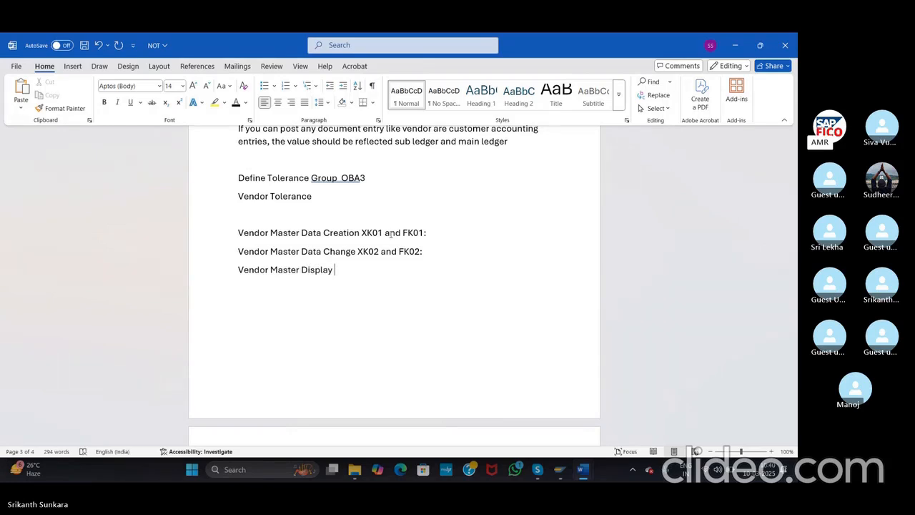
text( XK03)
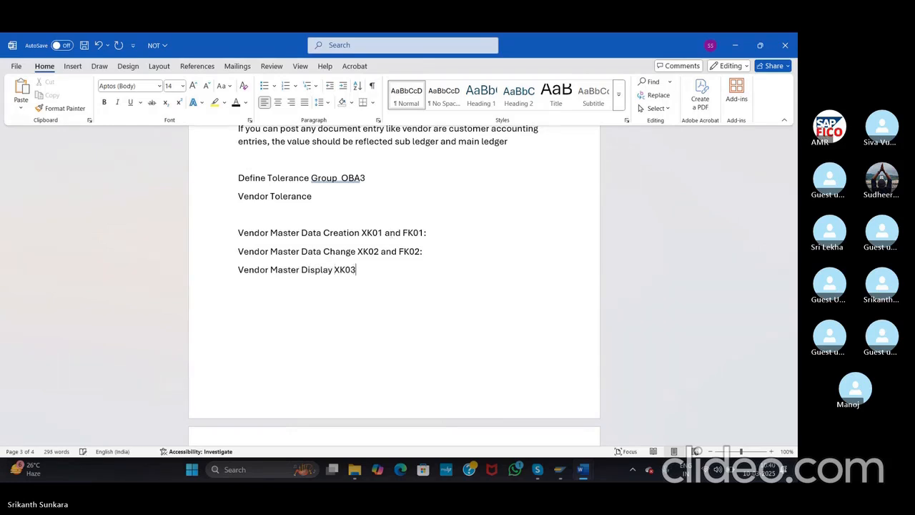
text(and FK03)
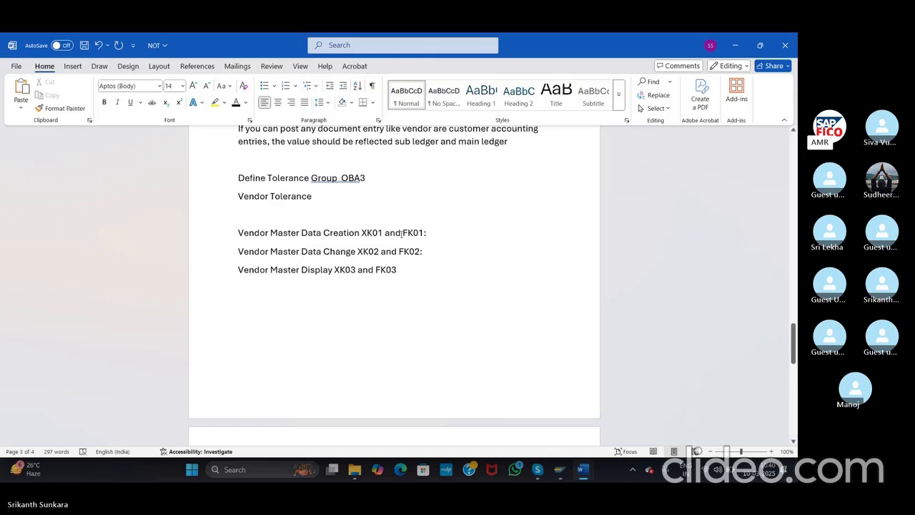
click(334, 270)
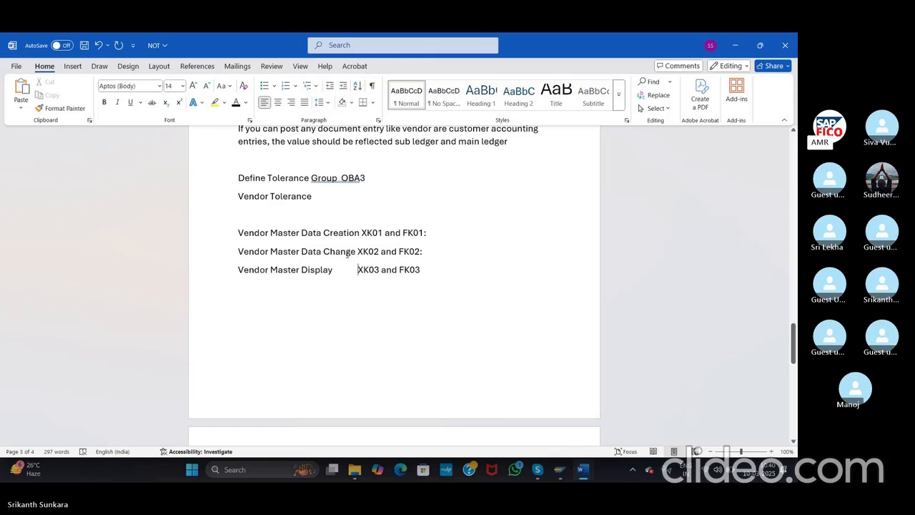
click(356, 252)
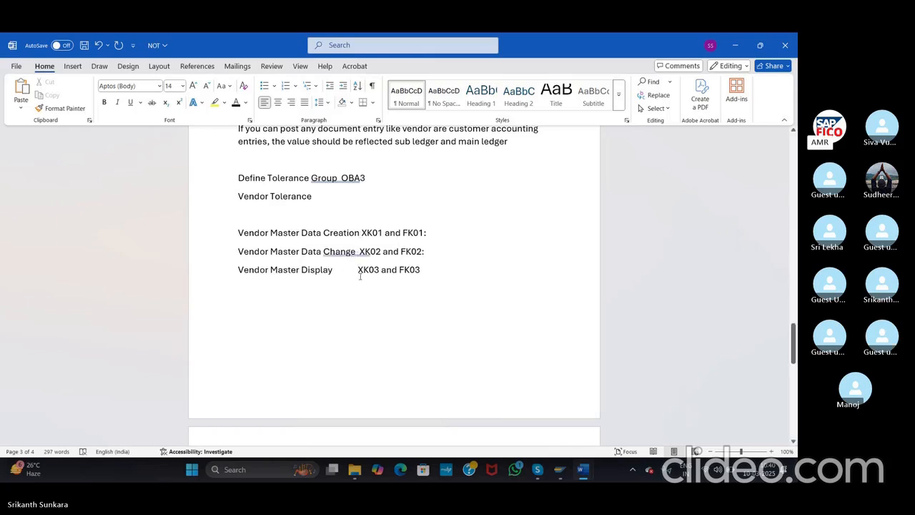
click(360, 276)
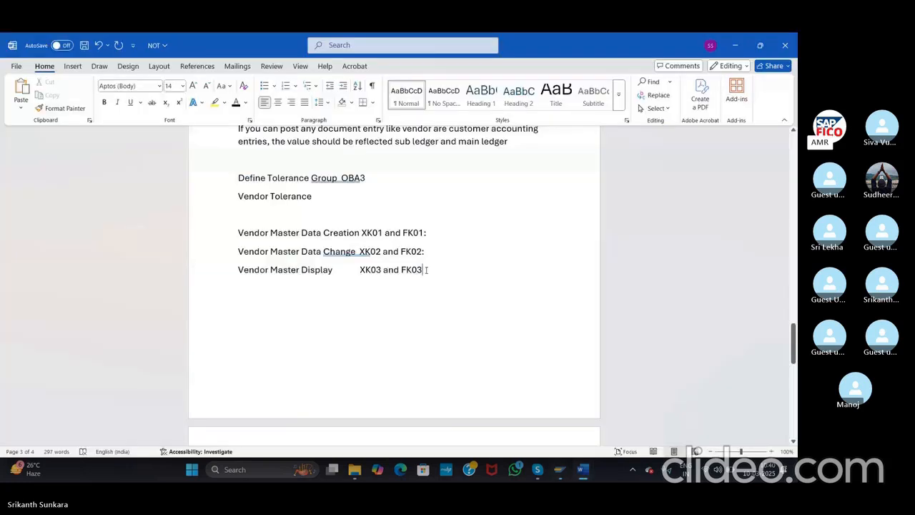
Step: Add the note line 'Vendor Block and Unblock XK05 and FK05', correcting the codes
key(Return)
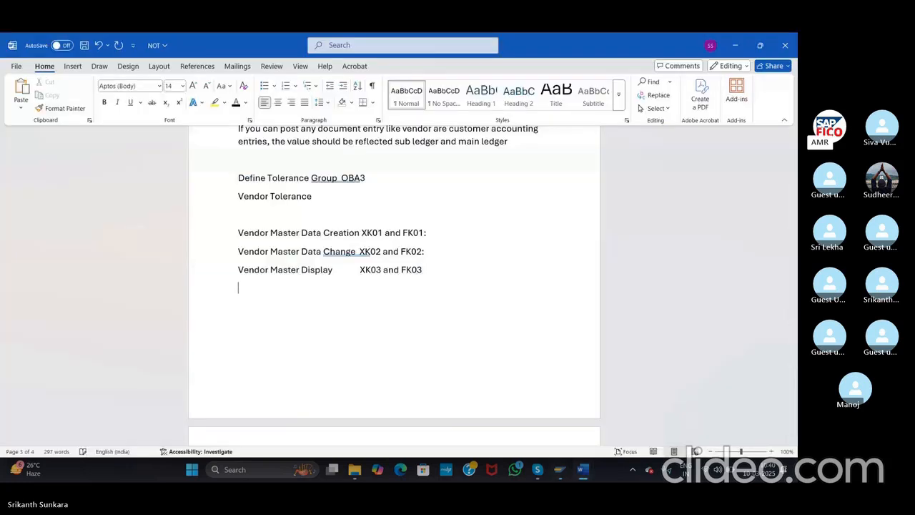
text(Vendor Block)
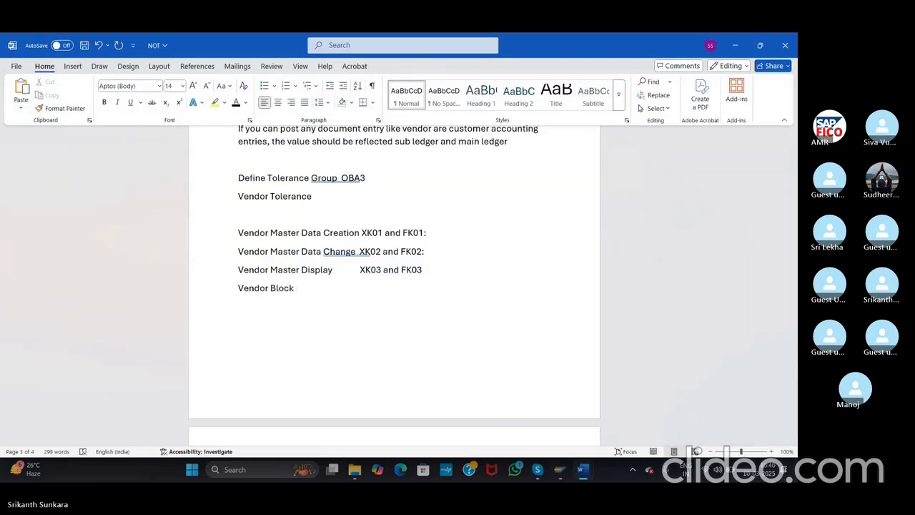
text( and Unblock FK05)
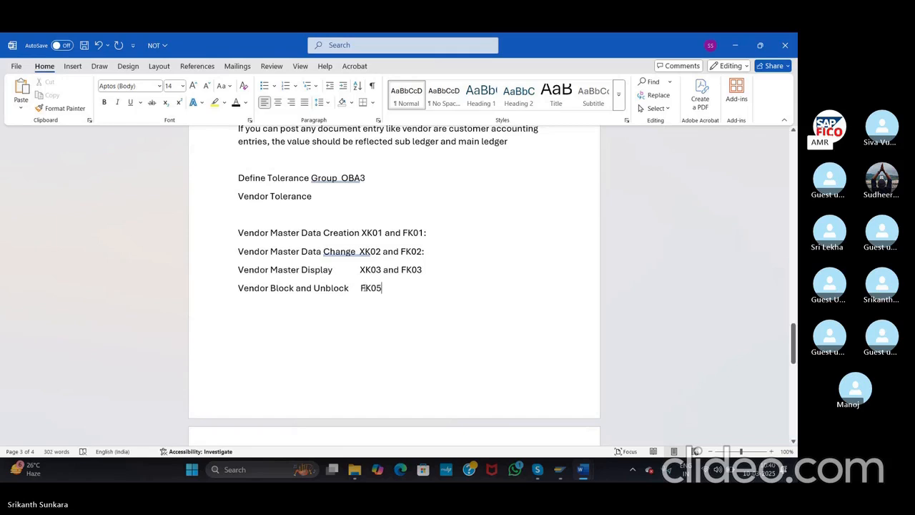
click(365, 287)
key(BackSpace)
text(X)
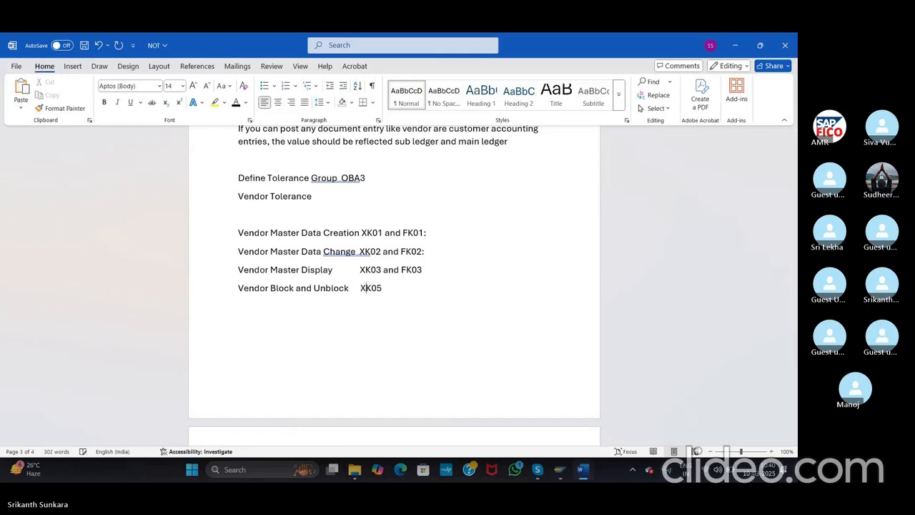
click(385, 288)
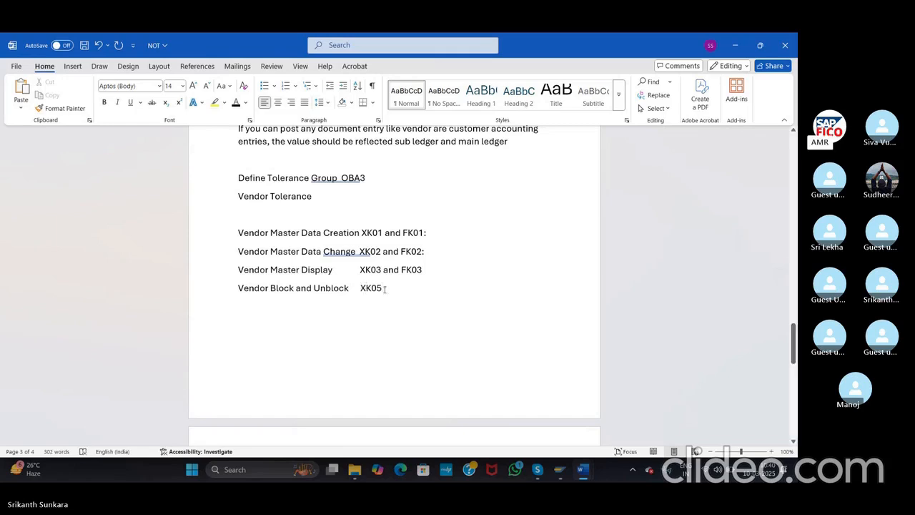
text(anf)
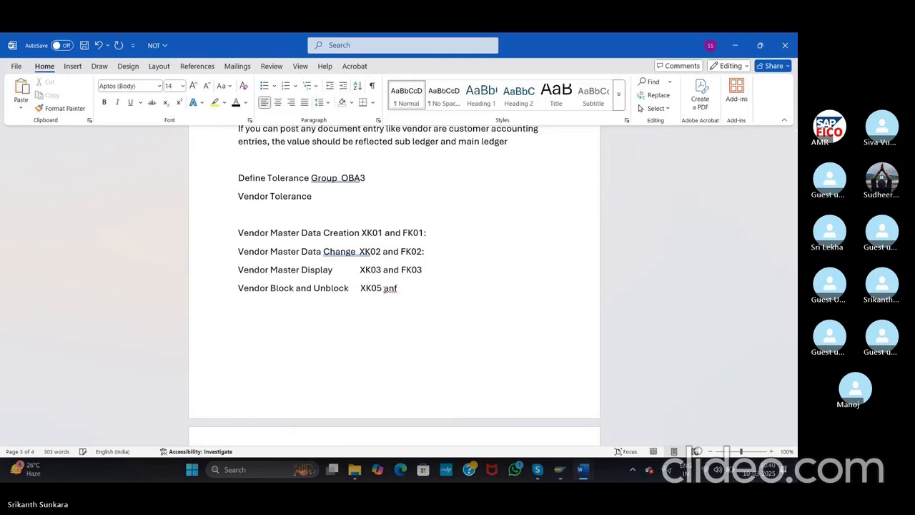
text( F)
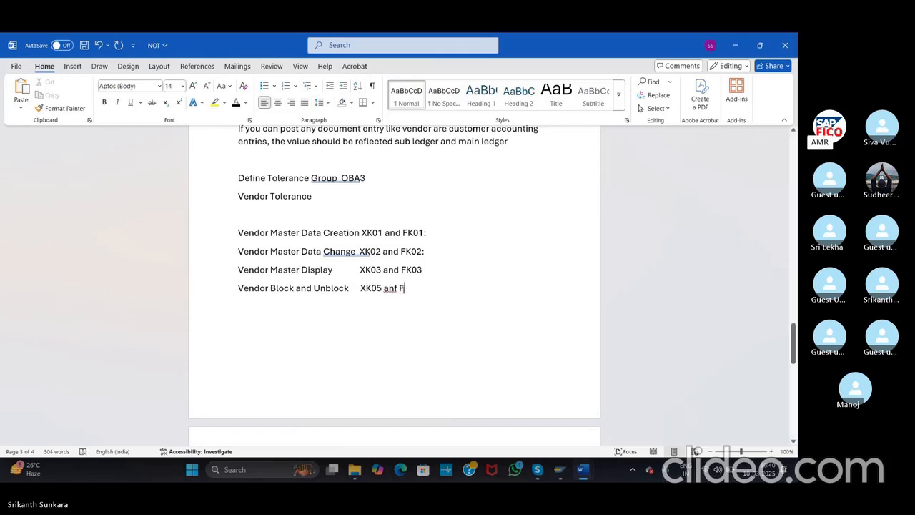
click(397, 288)
key(BackSpace)
text(d F)
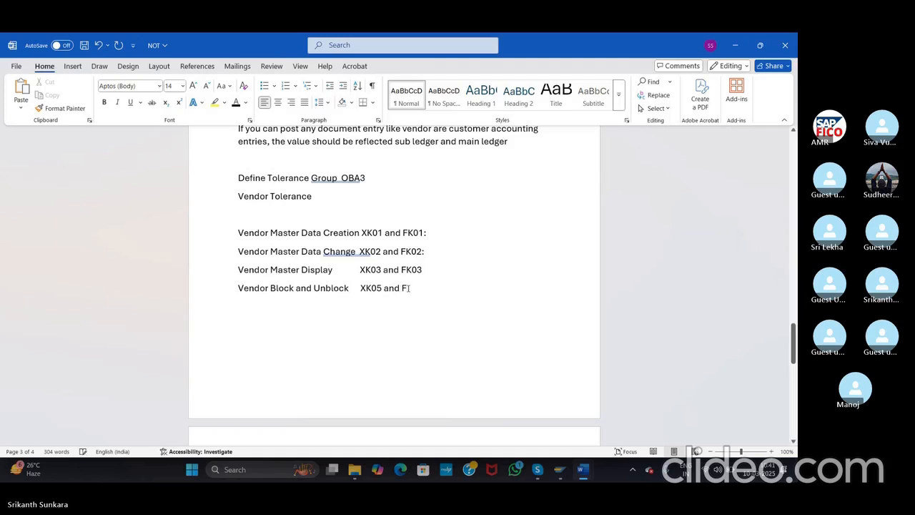
text(K05)
Step: Add a 'Vendor Display Changes XK04 and FK04' line below the XK03 and FK03 line
click(425, 269)
key(Return)
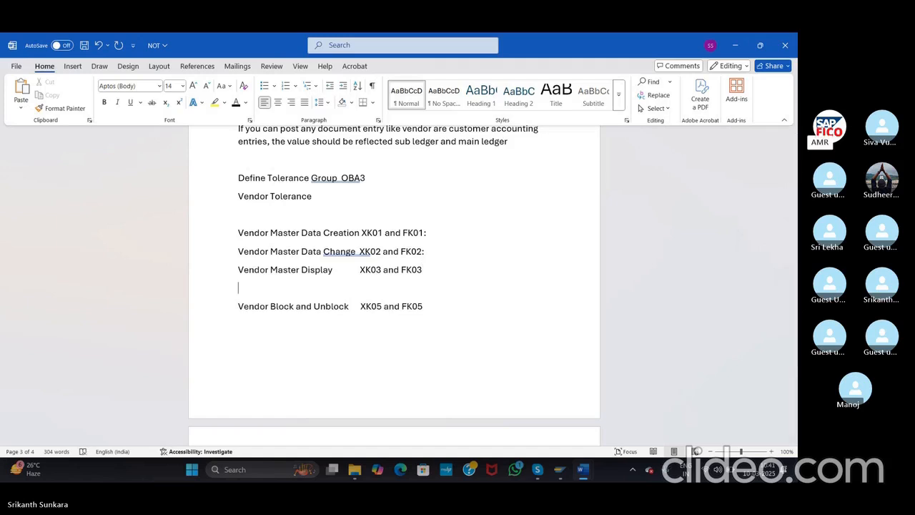
text(Display Cha)
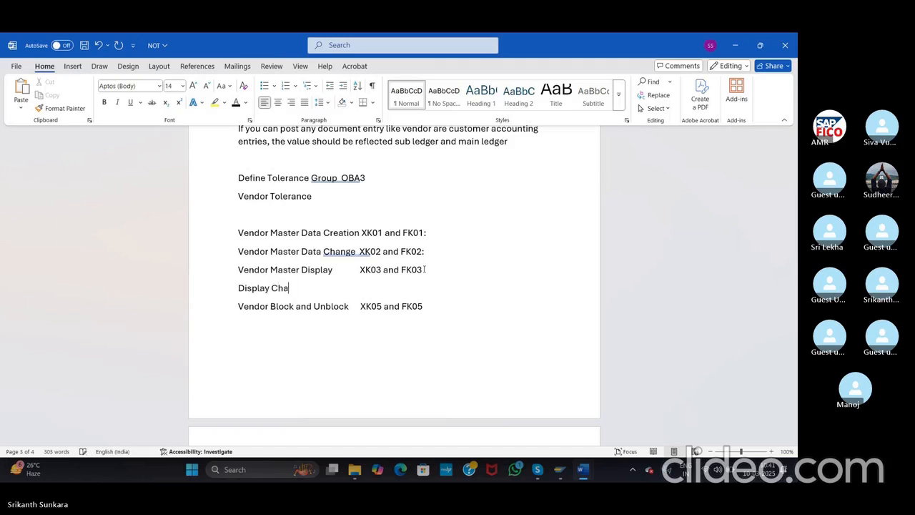
text(nges)
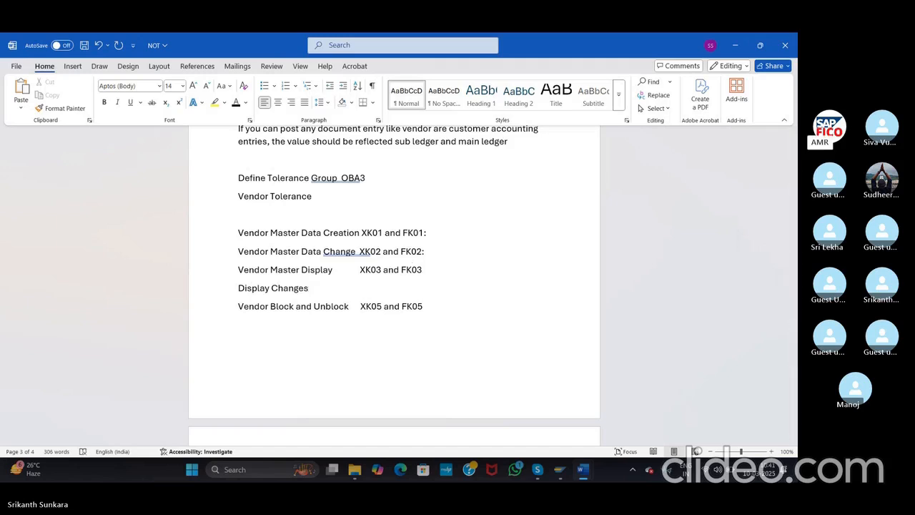
text(  X)
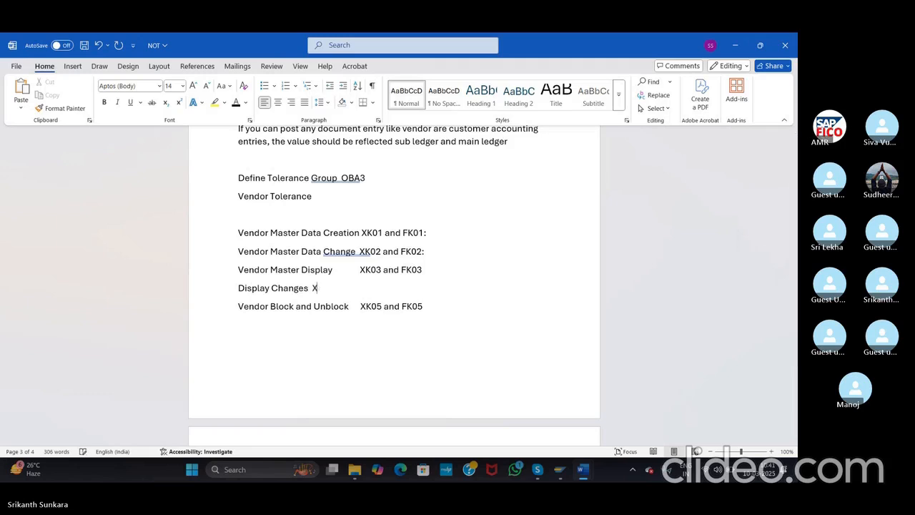
text(K04 a)
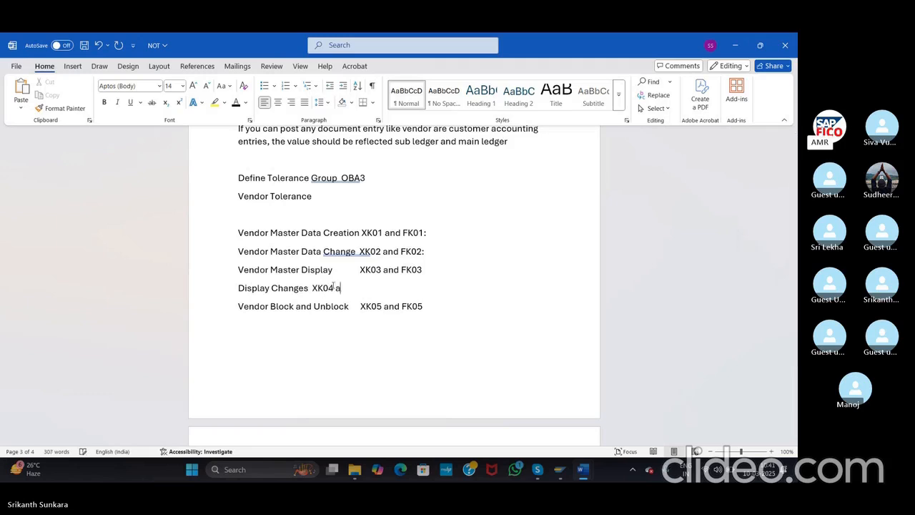
text(nd FK04)
click(238, 287)
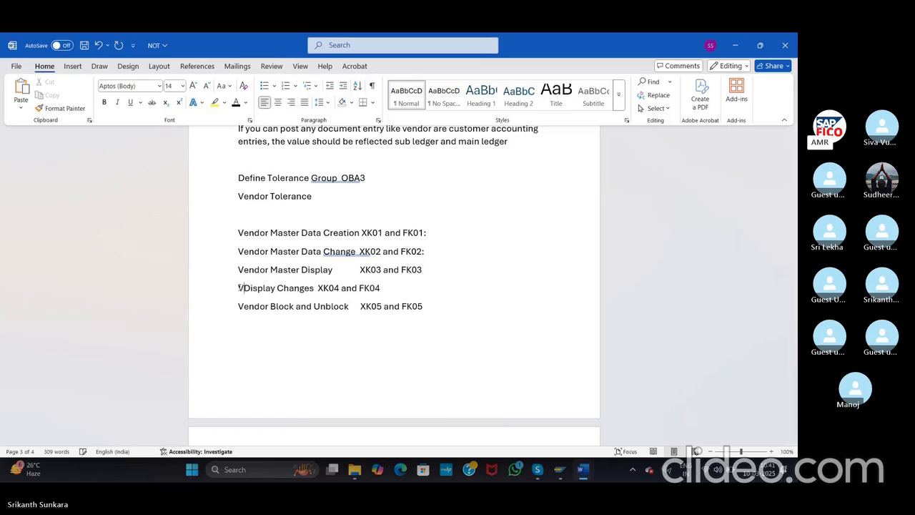
text(Vendor)
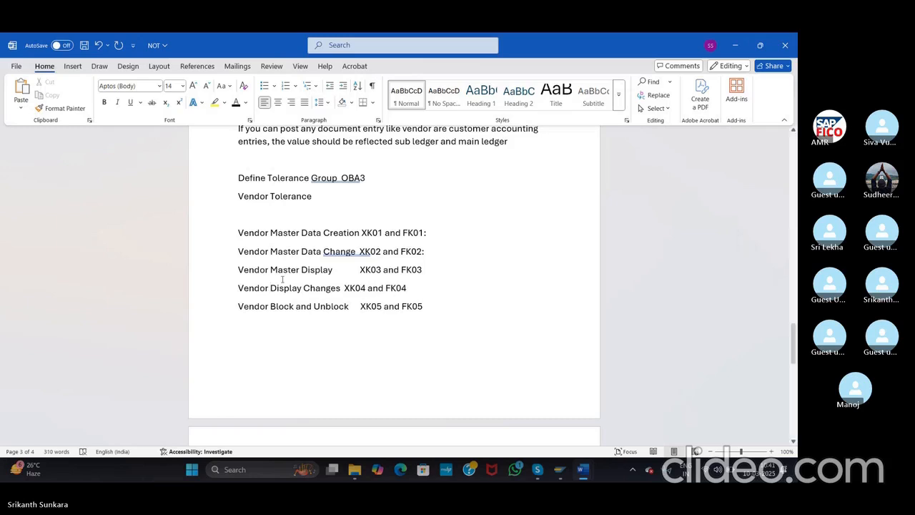
click(344, 287)
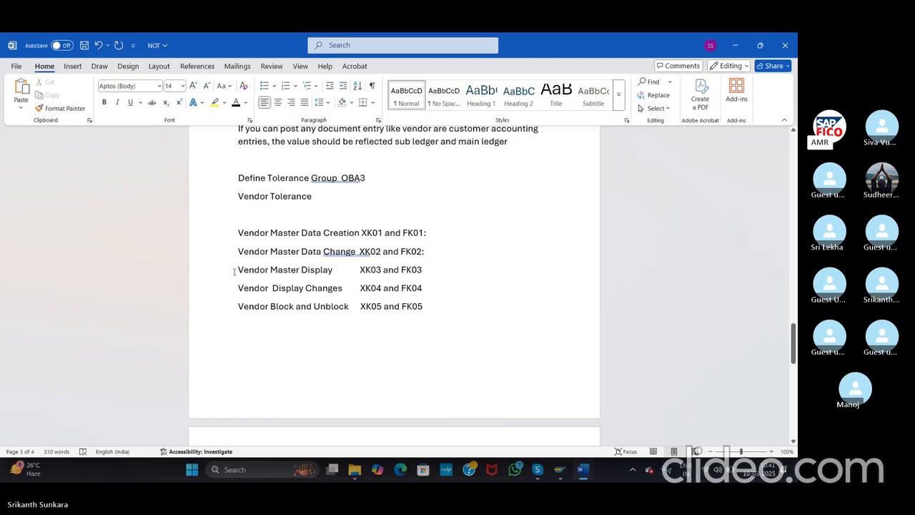
Step: Highlight the XK03/FK03, XK04/FK04 and XK05/FK05 lines in turn, then clear the selection
drag(238, 270, 426, 271)
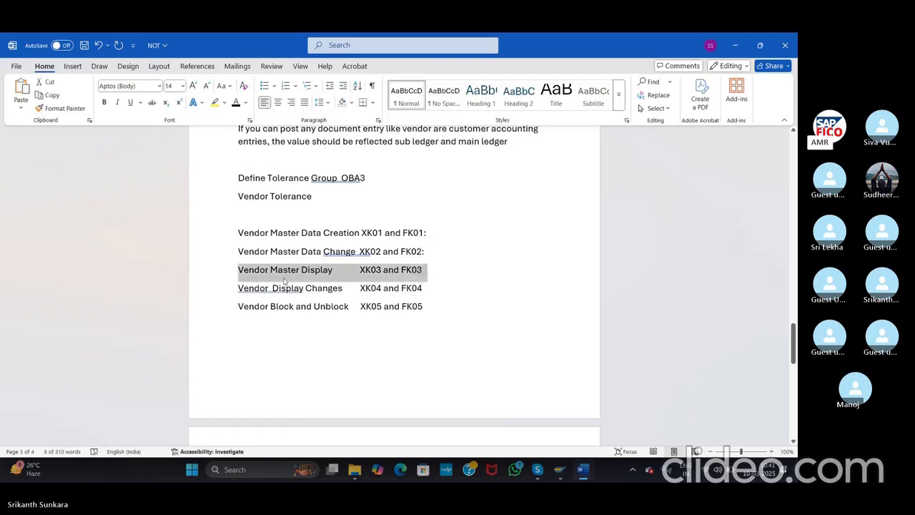
drag(236, 289, 441, 290)
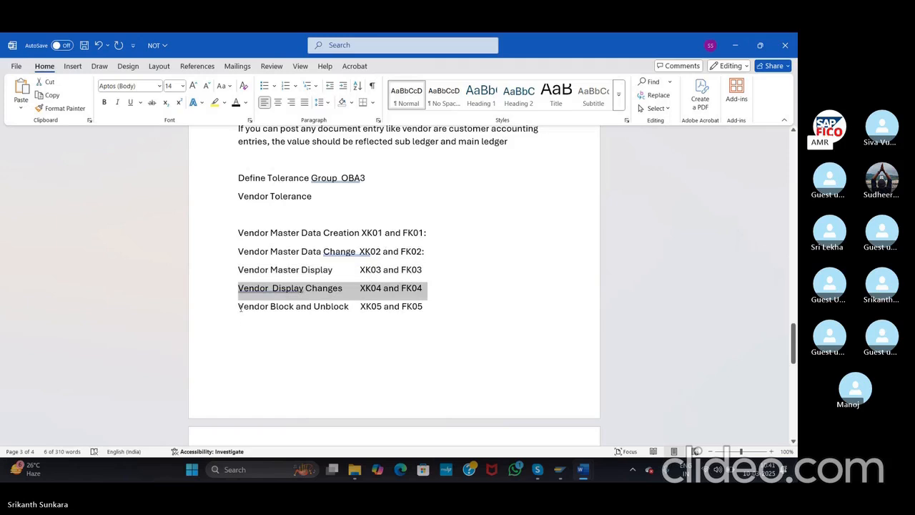
drag(238, 305, 427, 315)
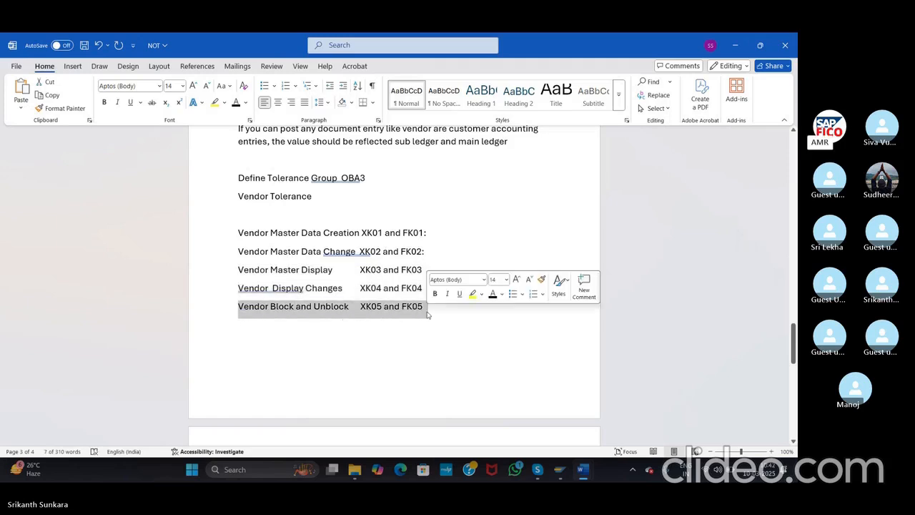
click(362, 345)
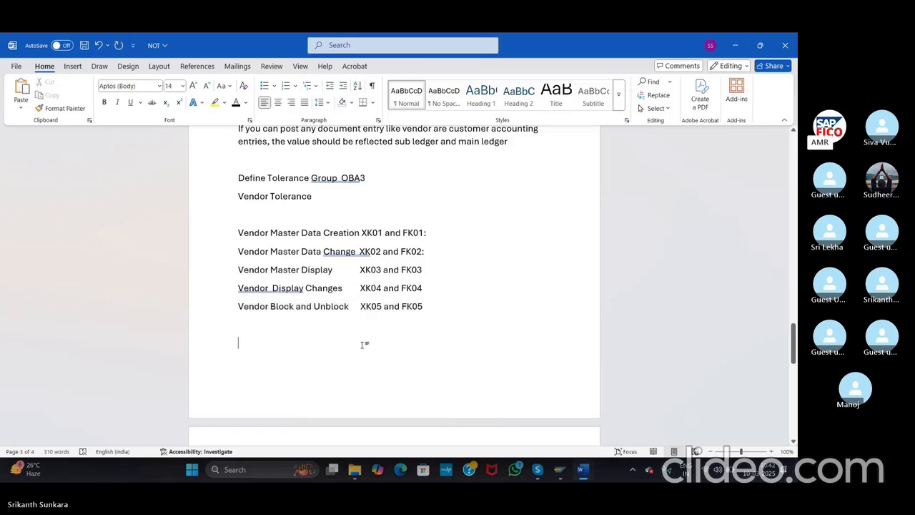
Step: Save tolerance group ASVC for company code ASI, accepting the proposed customizing request
key(alt+Tab)
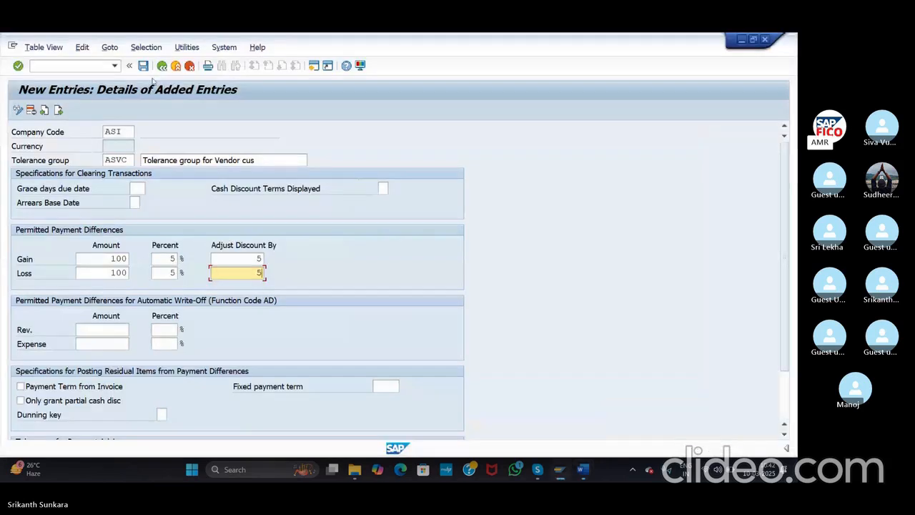
click(143, 66)
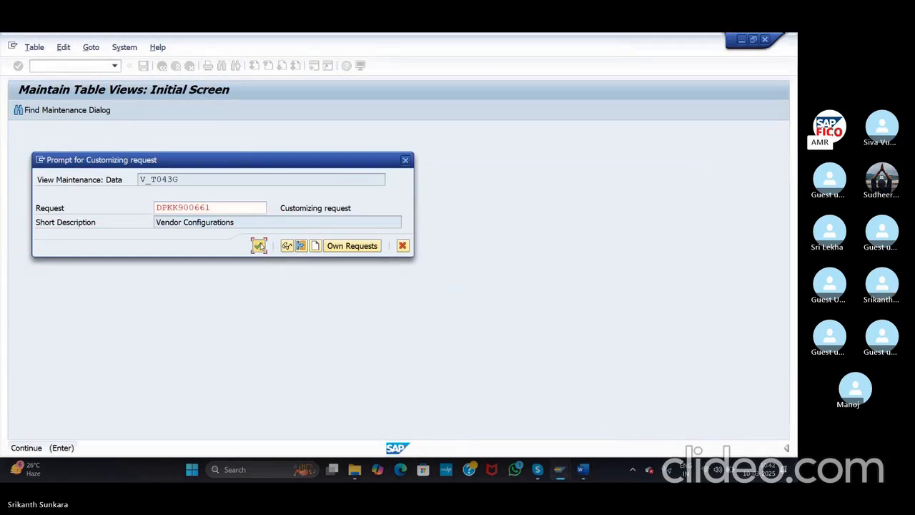
click(258, 245)
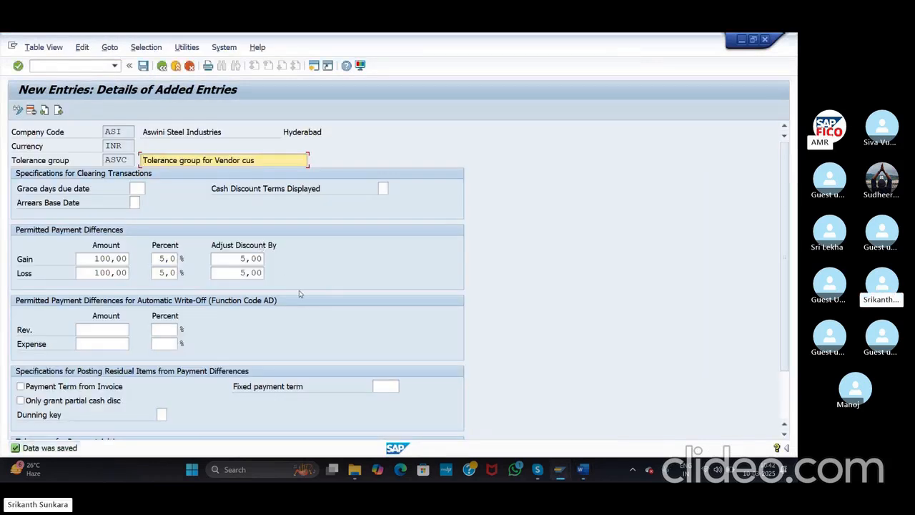
Step: Compare the saved SAP entry with the Word notes, ending on the notes
key(alt+Tab)
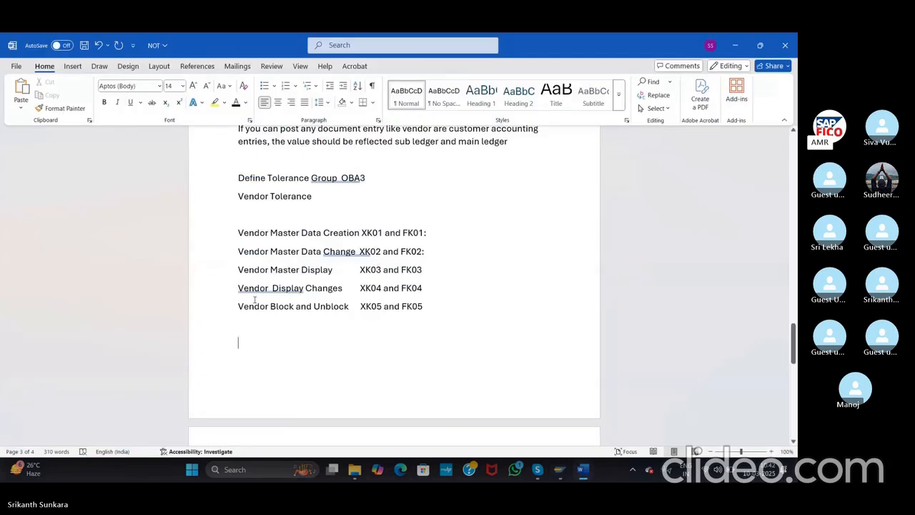
key(alt+Tab)
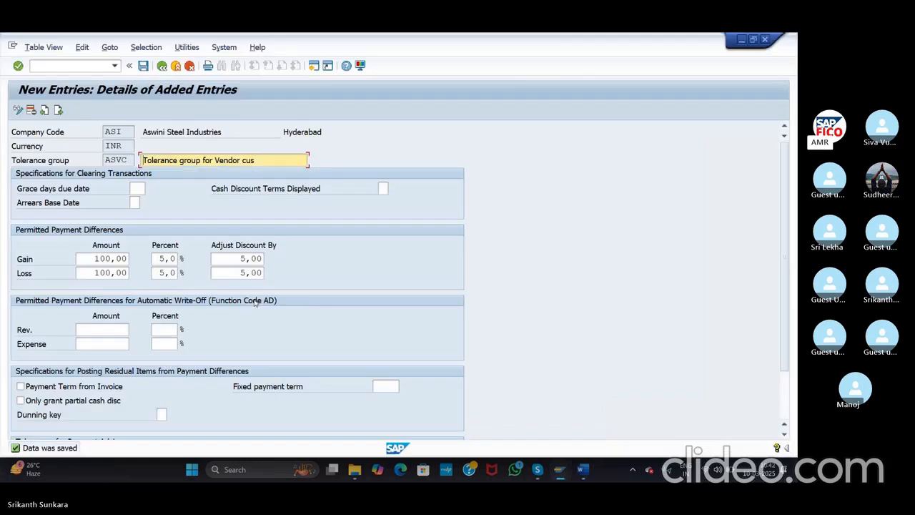
key(alt+Tab)
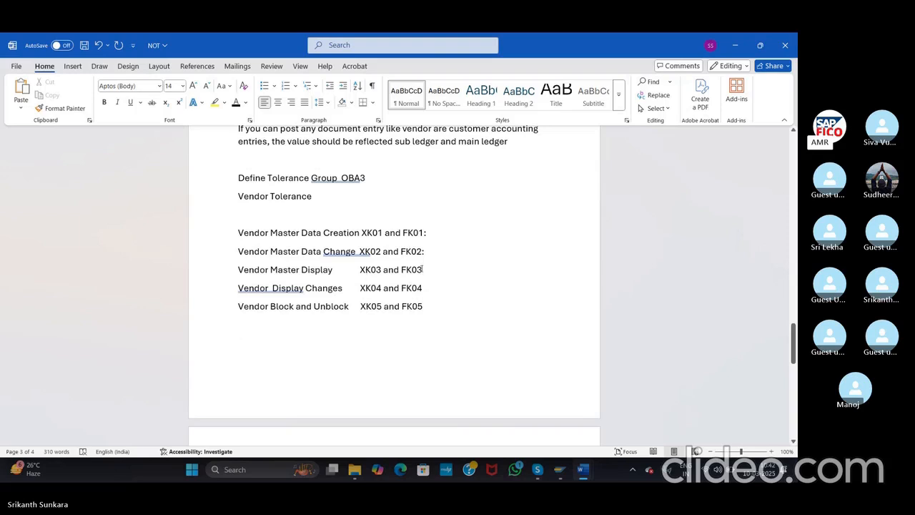
drag(361, 287, 425, 284)
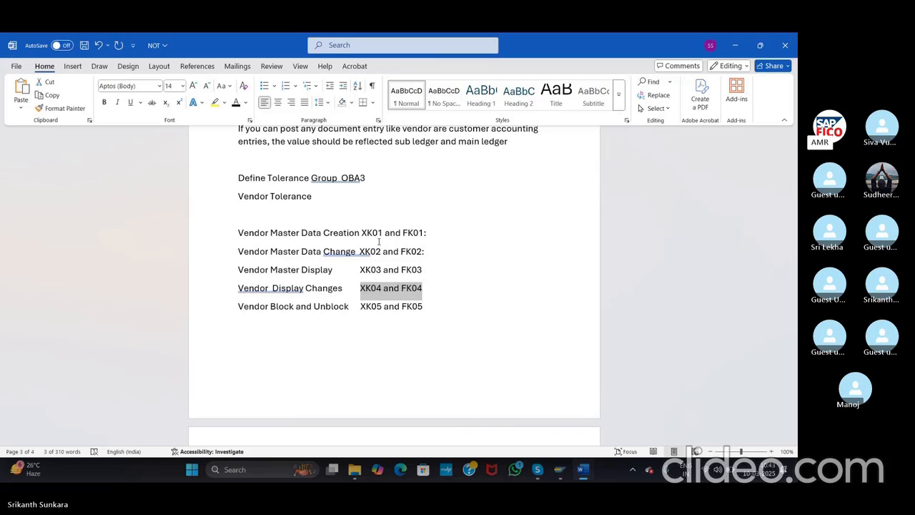
click(379, 241)
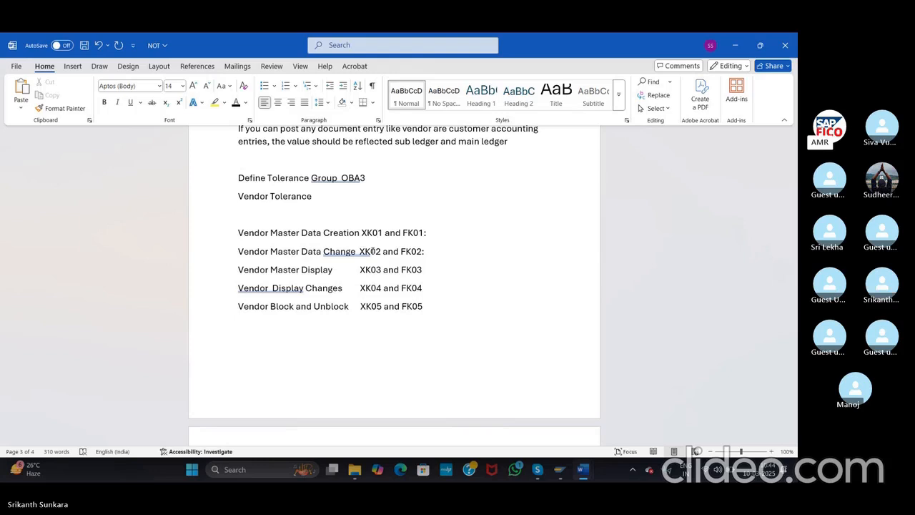
Step: Switch from the Word notes back to SAP, where tolerance group ASVC is saved
key(alt+Tab)
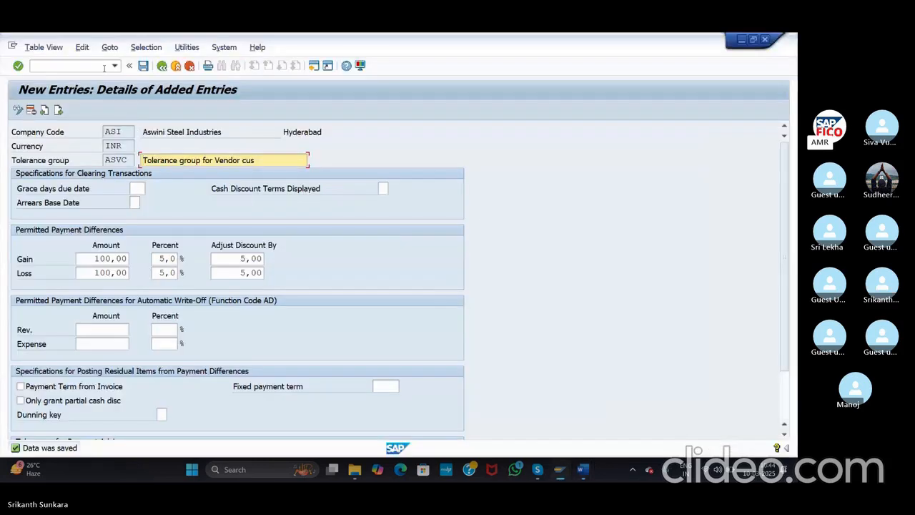
Step: Open the Create Vendor screen with /nXK01, then return to SAP Easy Access with /n
click(87, 66)
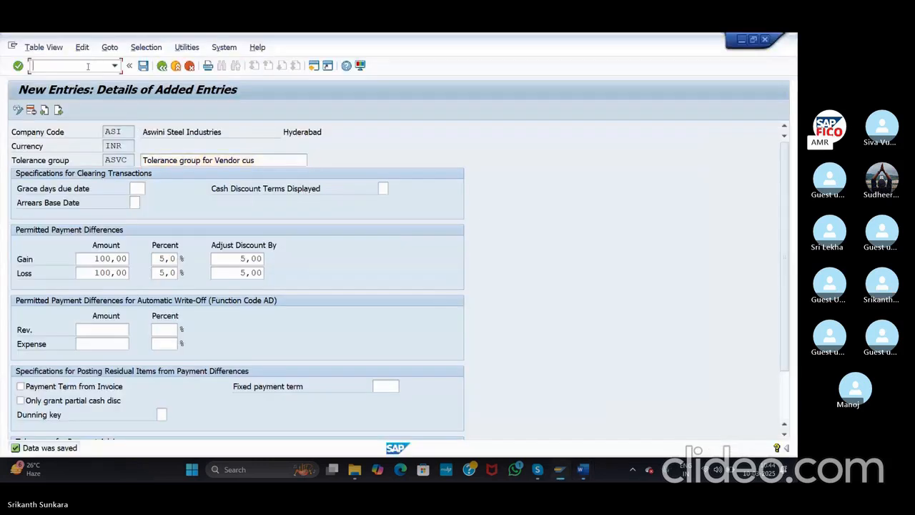
text(/nXK01)
key(Return)
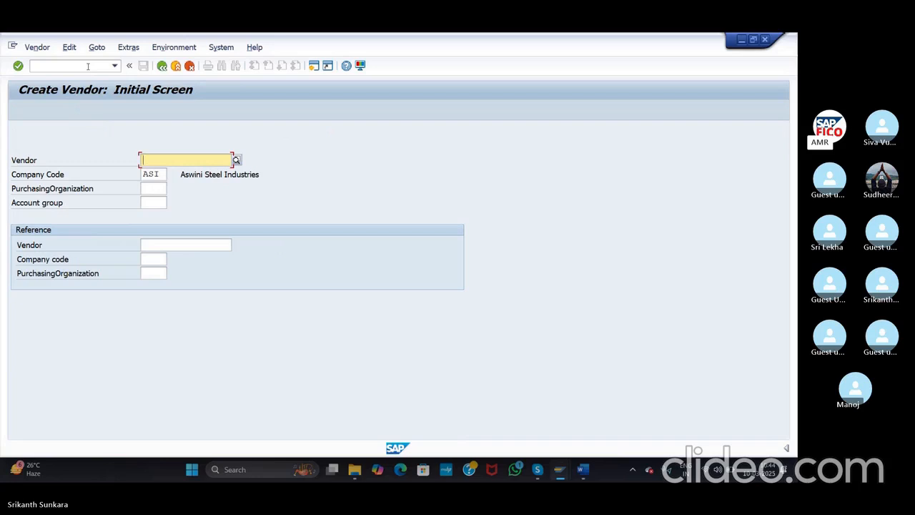
click(88, 66)
text(/n)
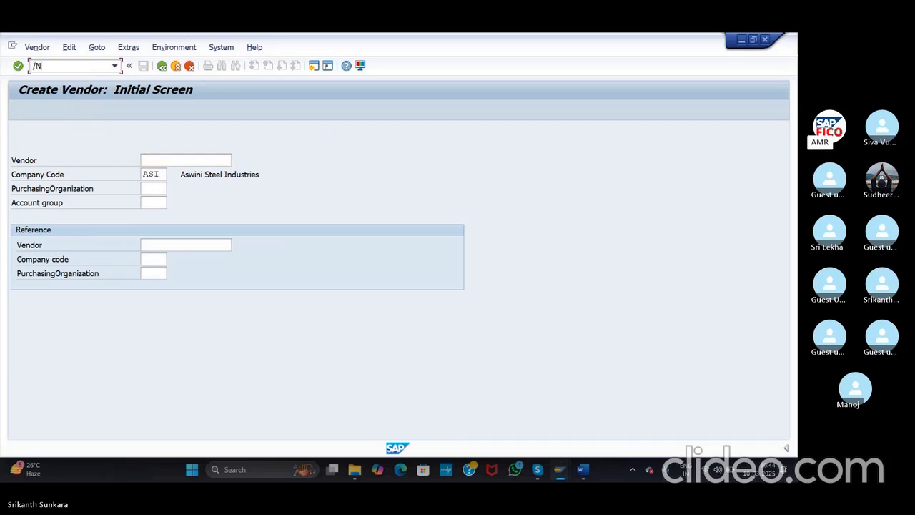
key(Return)
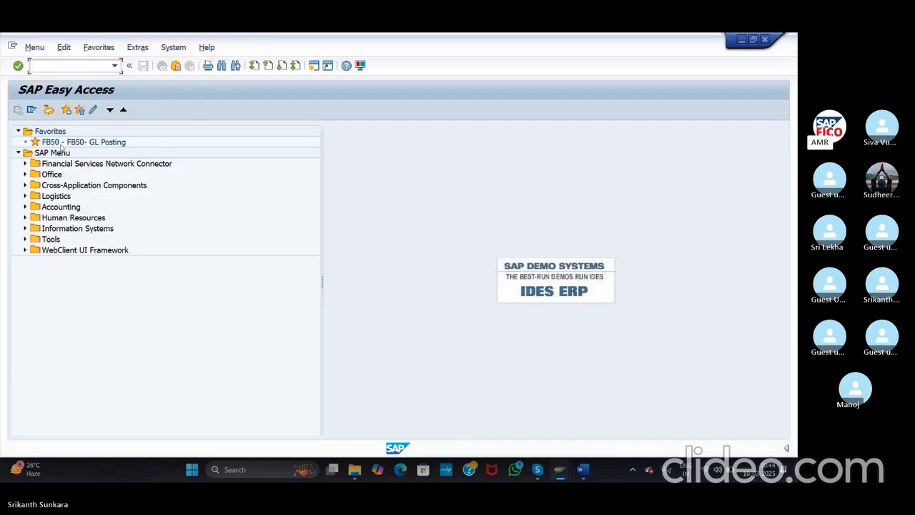
Step: Expand Accounting > Financial Accounting > Accounts Payable > Master Records to review vendor transactions
click(25, 207)
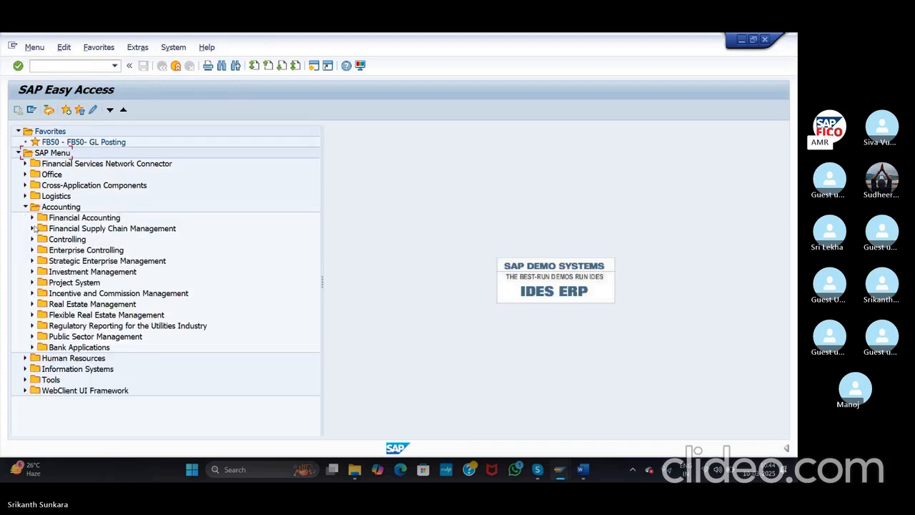
click(32, 217)
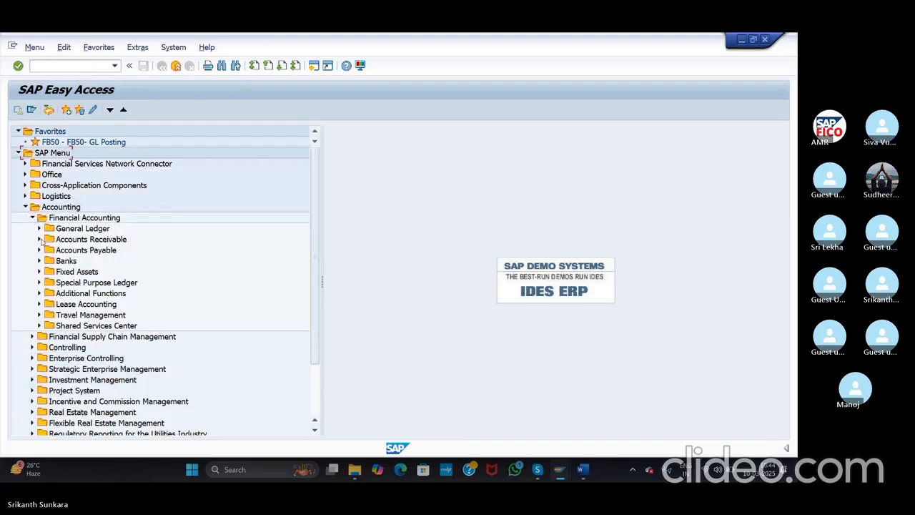
click(39, 250)
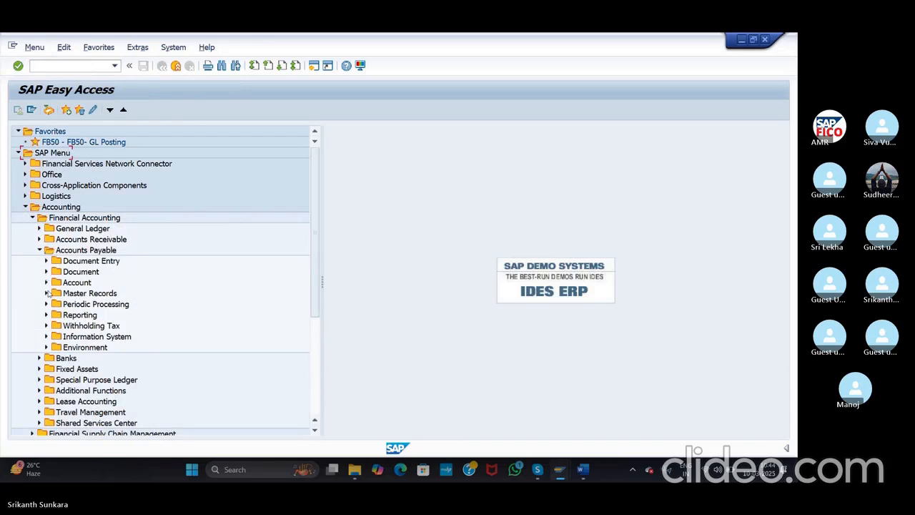
click(46, 293)
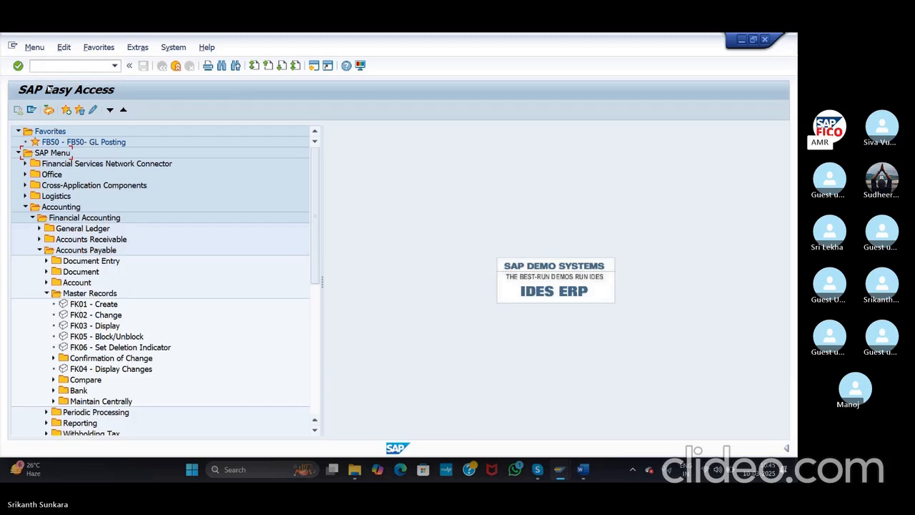
Step: Start central vendor creation with /NXK01, with company code ASI prefilled
click(64, 65)
text(/NXK01)
key(BackSpace)
key(BackSpace)
key(BackSpace)
text(K01)
key(Return)
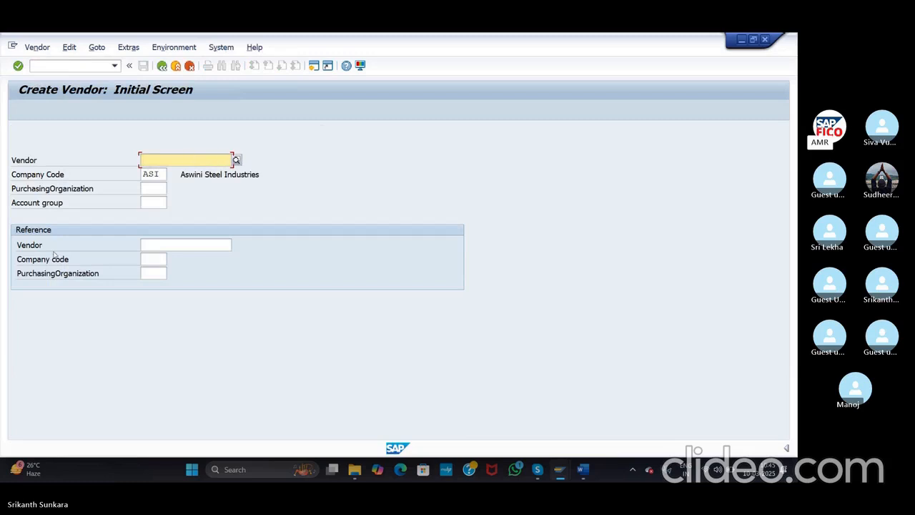
click(22, 275)
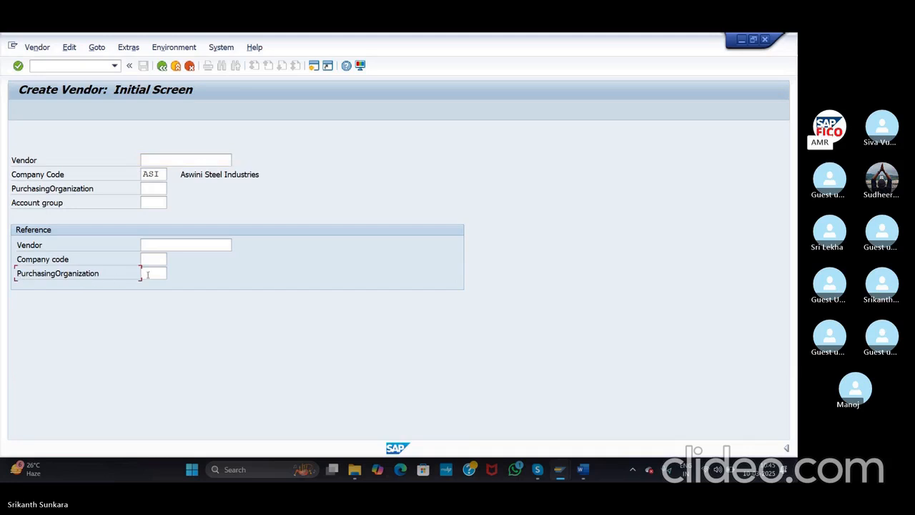
click(153, 274)
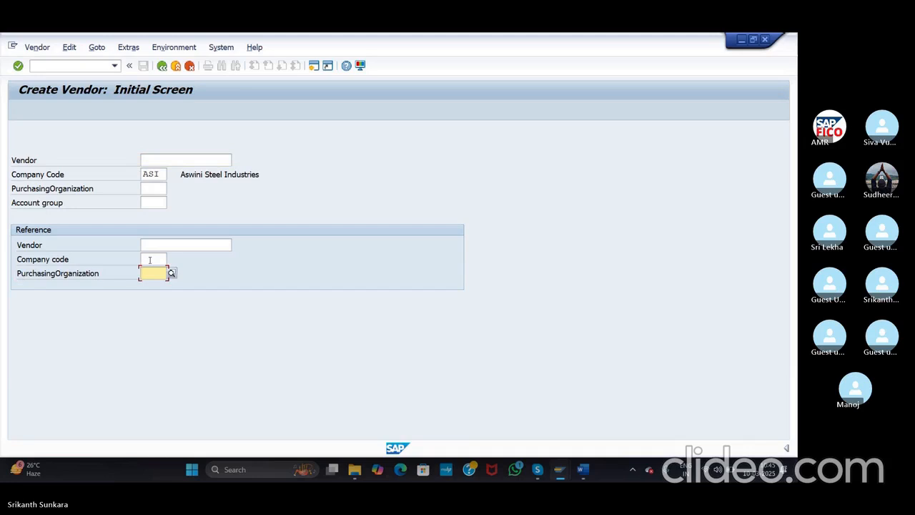
click(150, 260)
click(160, 187)
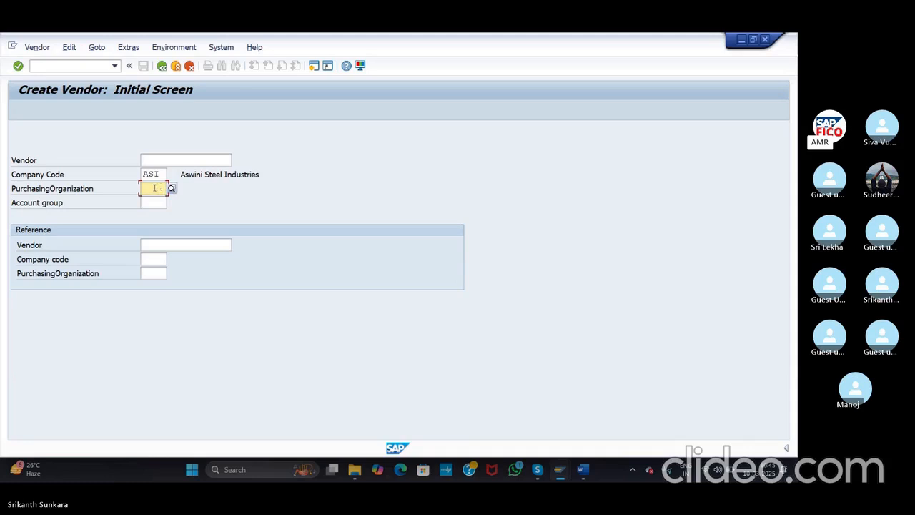
click(82, 68)
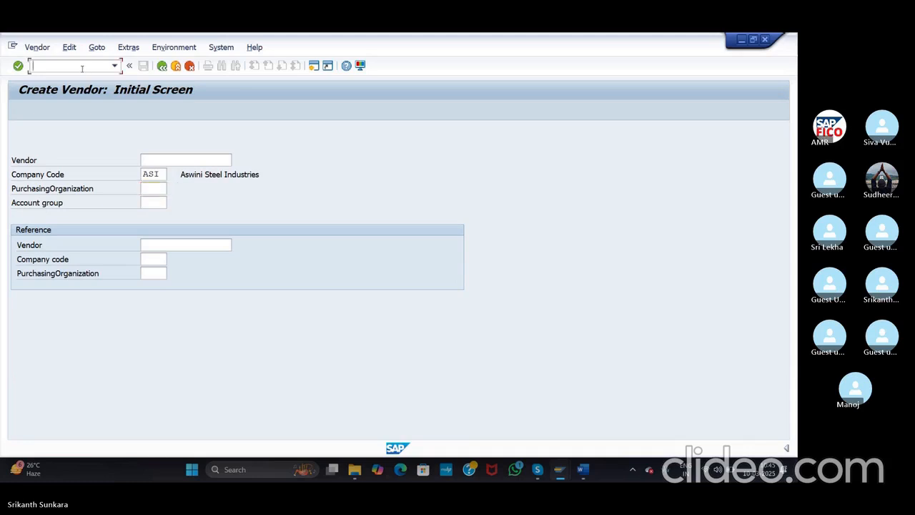
text(FK01)
key(Return)
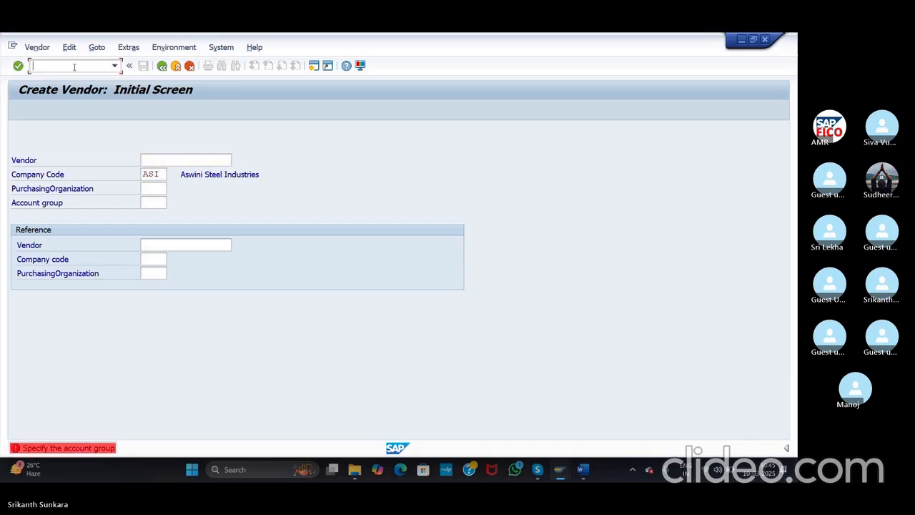
text(/N)
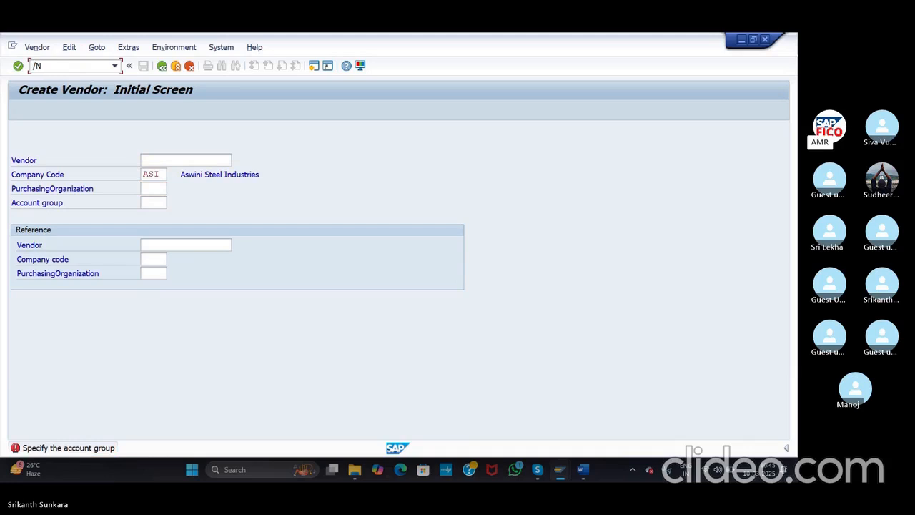
text(FK01)
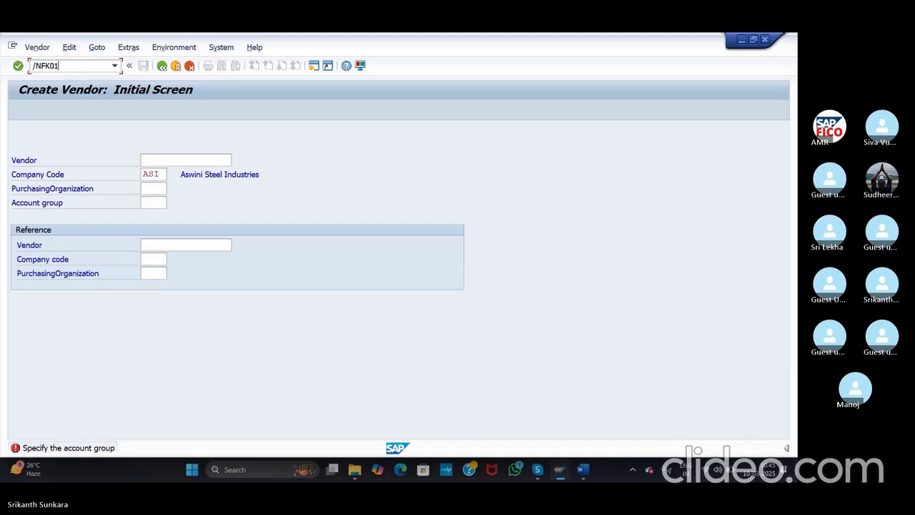
key(Return)
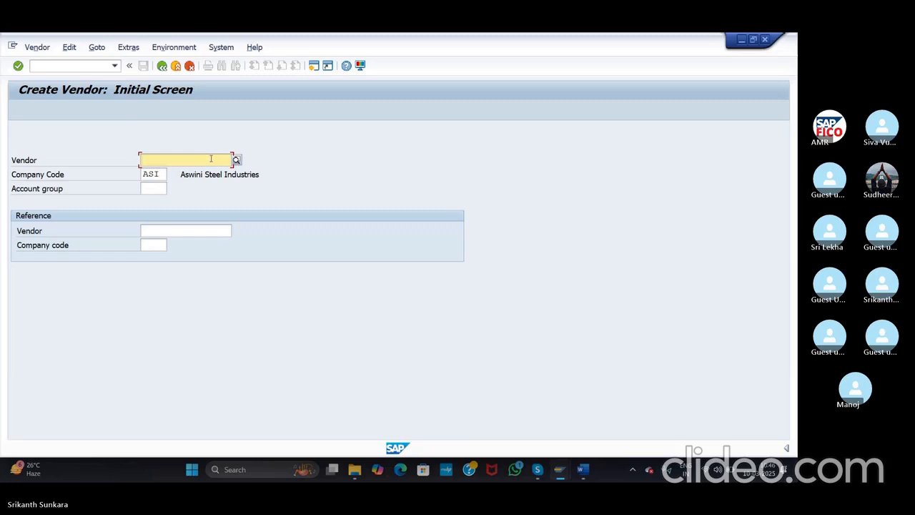
click(51, 65)
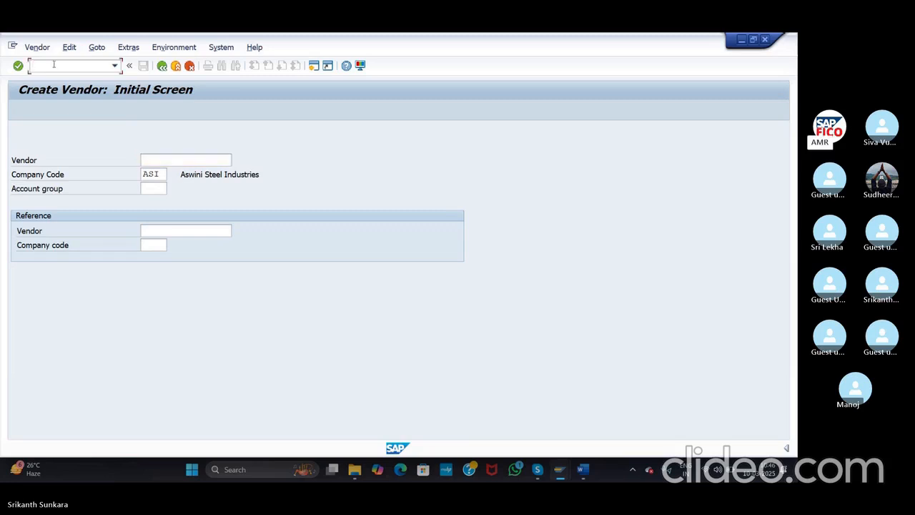
text(/NXK01)
key(Return)
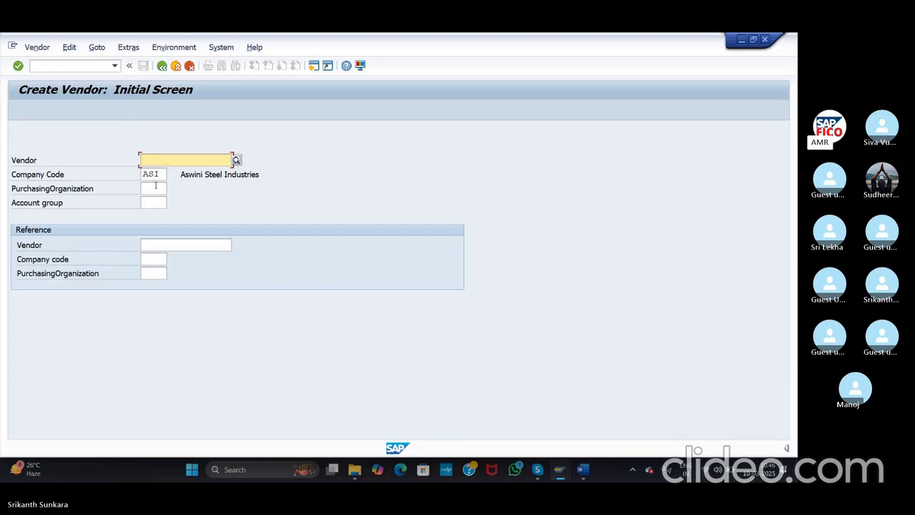
Step: Choose account group AGDV for the new vendor and continue to the address screen
click(156, 202)
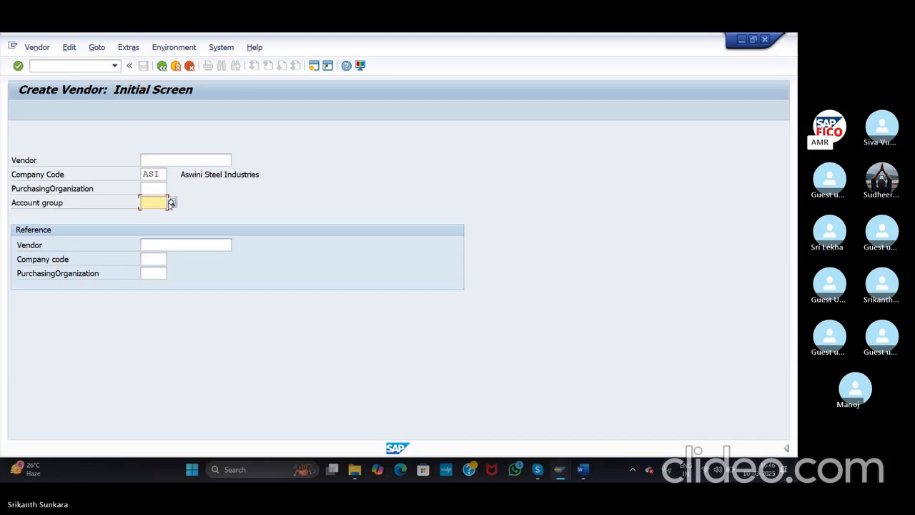
text(AG)
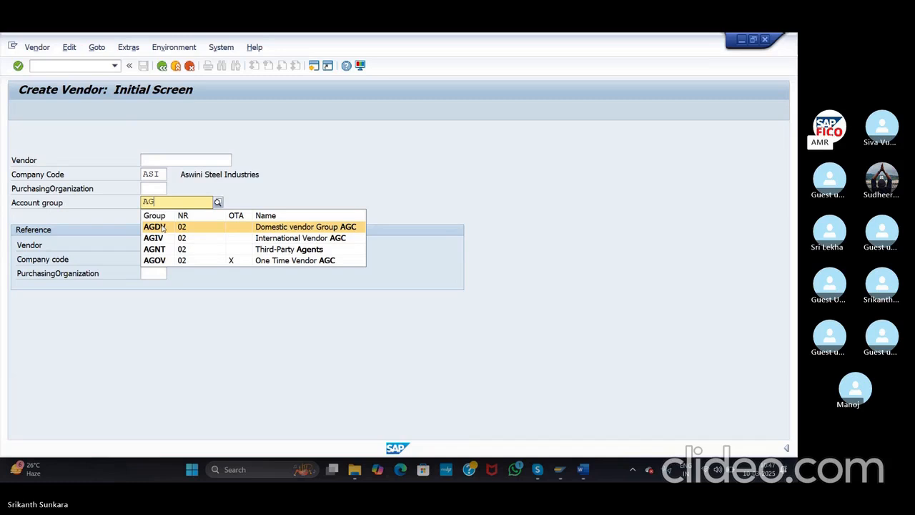
click(155, 226)
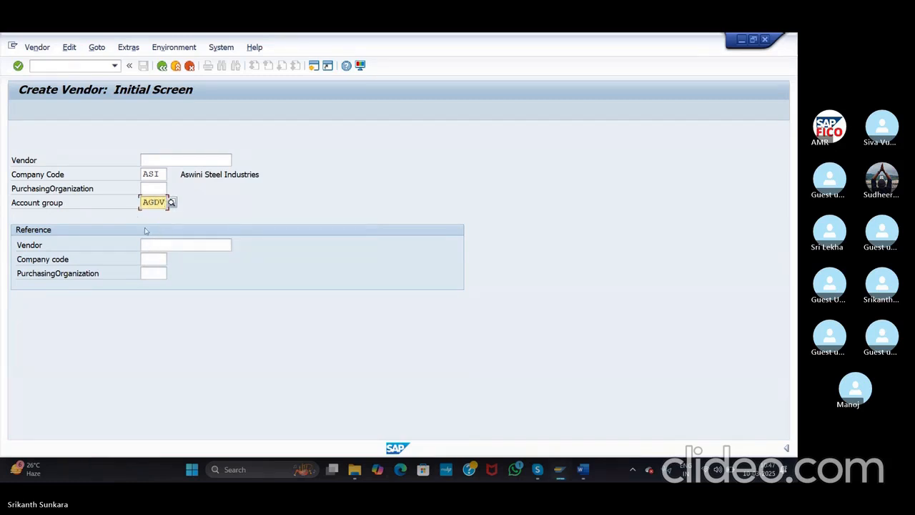
click(18, 66)
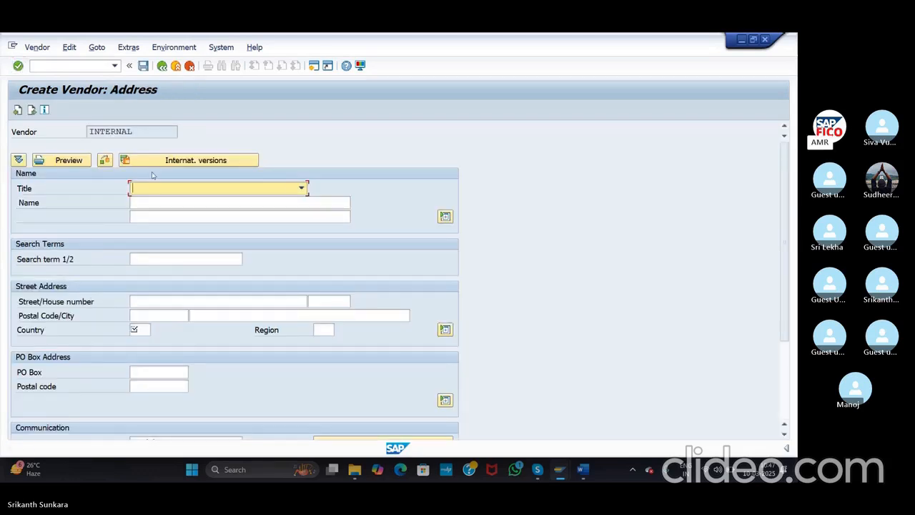
Step: Set the vendor title to Company and the name to 'Ram Enterprises'
click(206, 189)
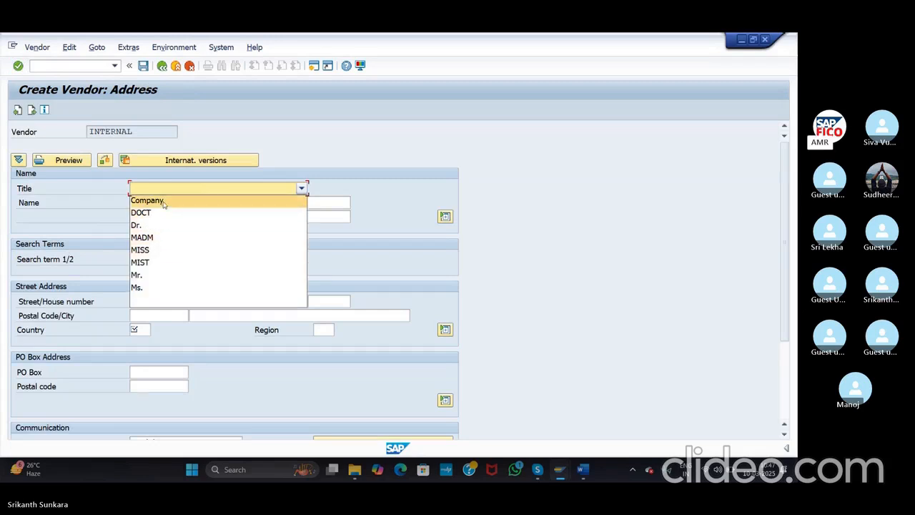
click(163, 203)
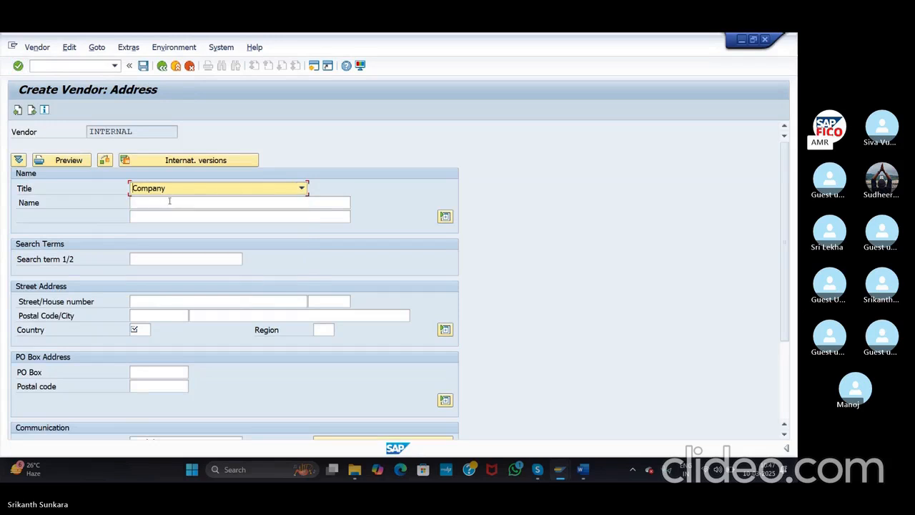
click(170, 201)
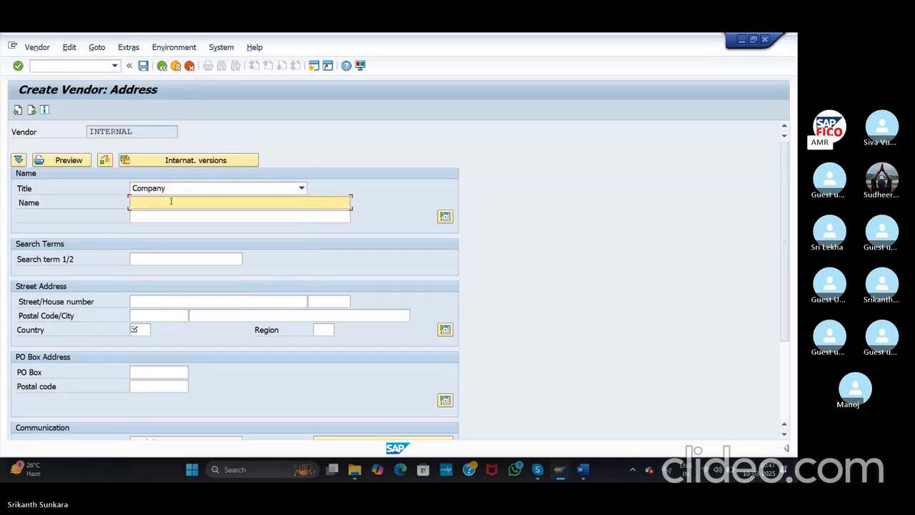
text(E)
key(BackSpace)
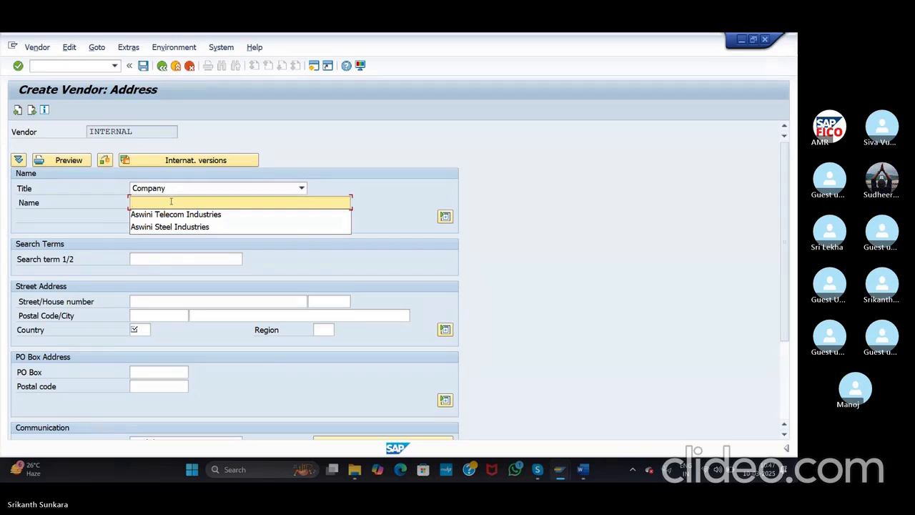
text(E)
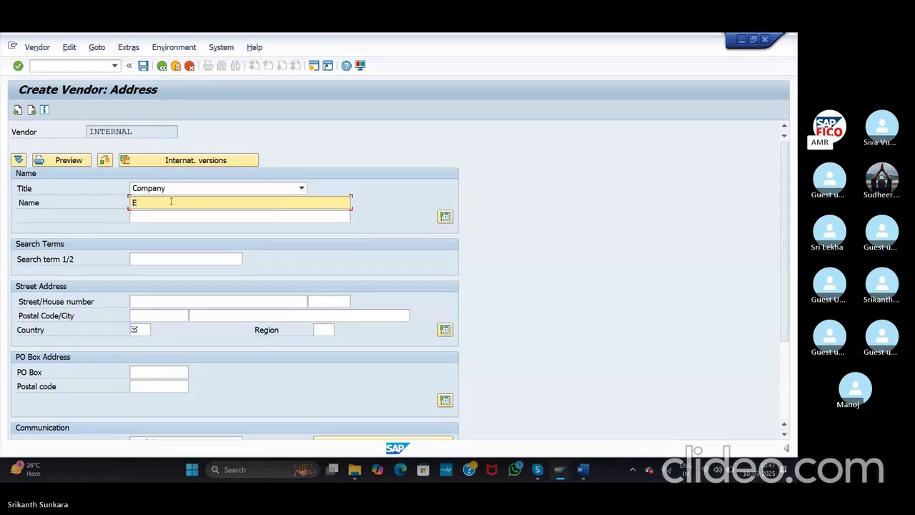
key(BackSpace)
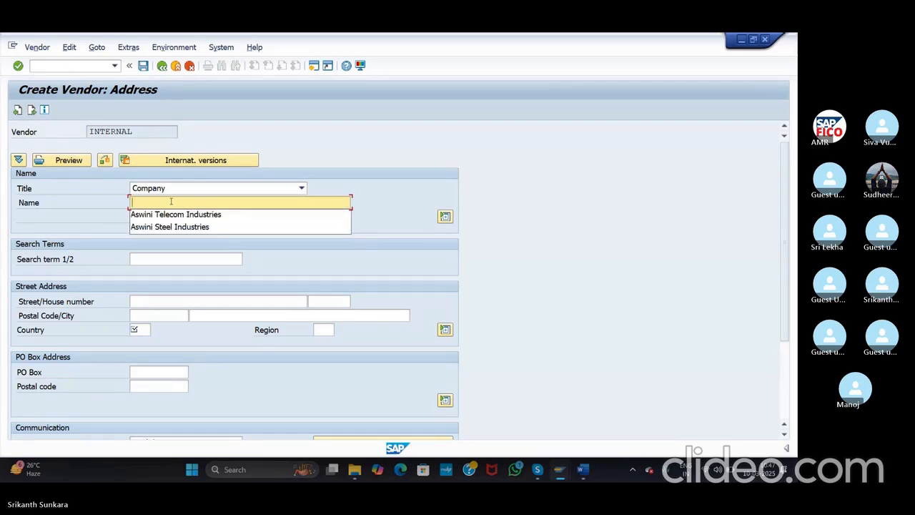
text(EN)
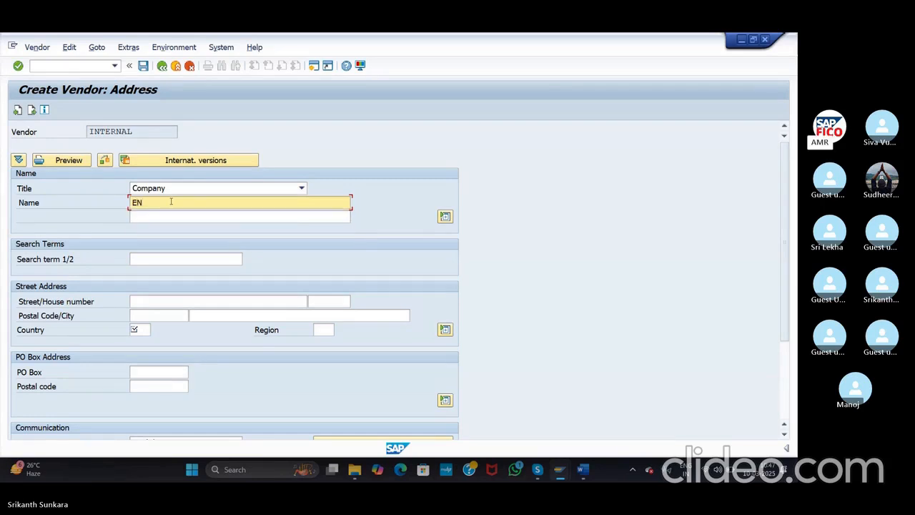
key(BackSpace)
key(BackSpace)
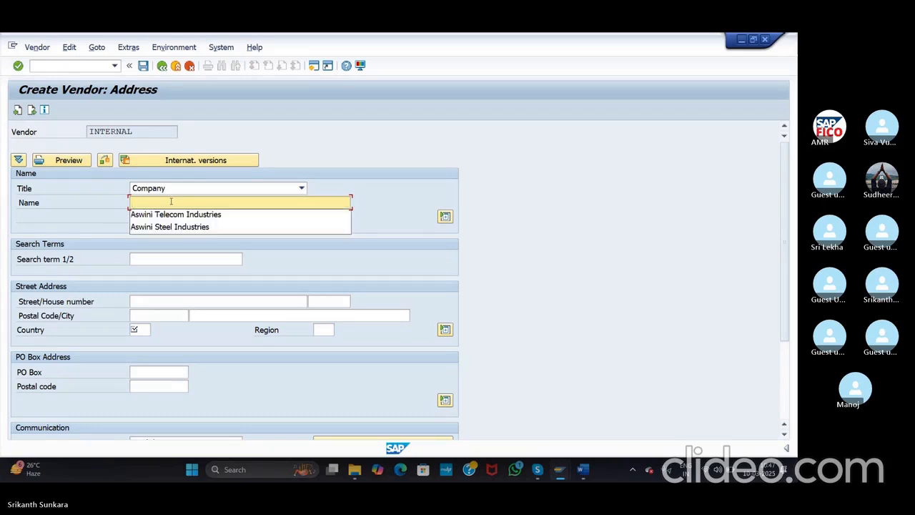
text(Ram E)
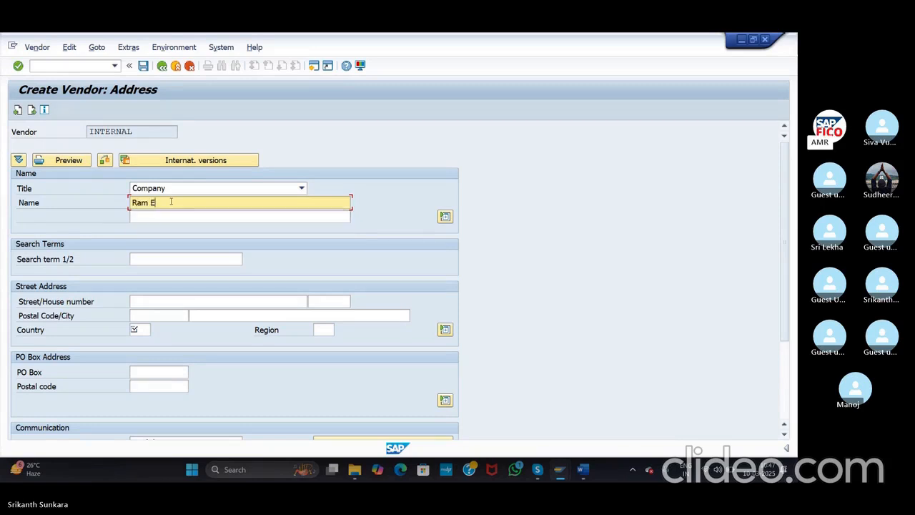
text(nterprises)
Step: Enter the vendor's street, house number, postal code and city
click(174, 258)
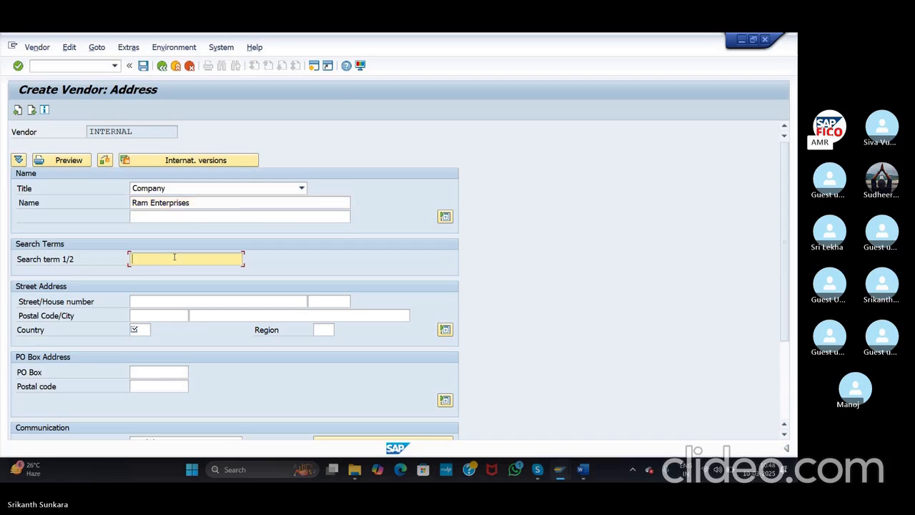
click(172, 301)
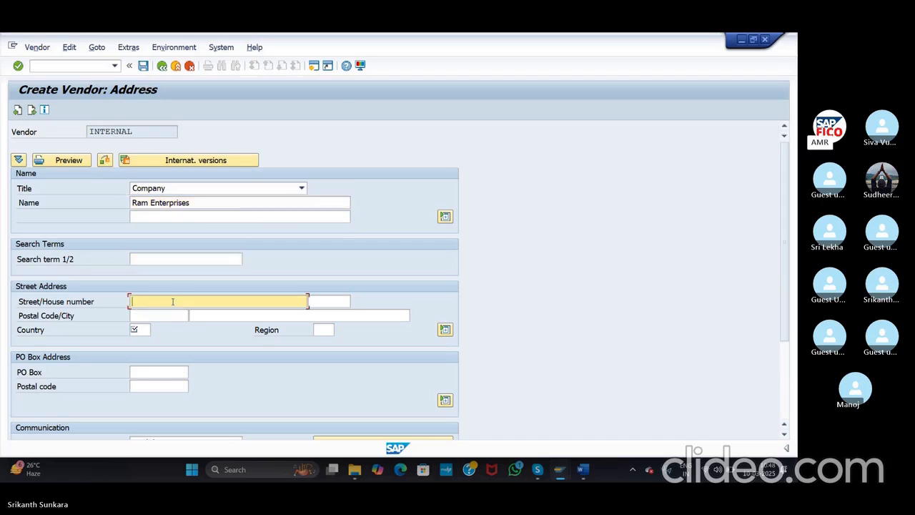
text(H)
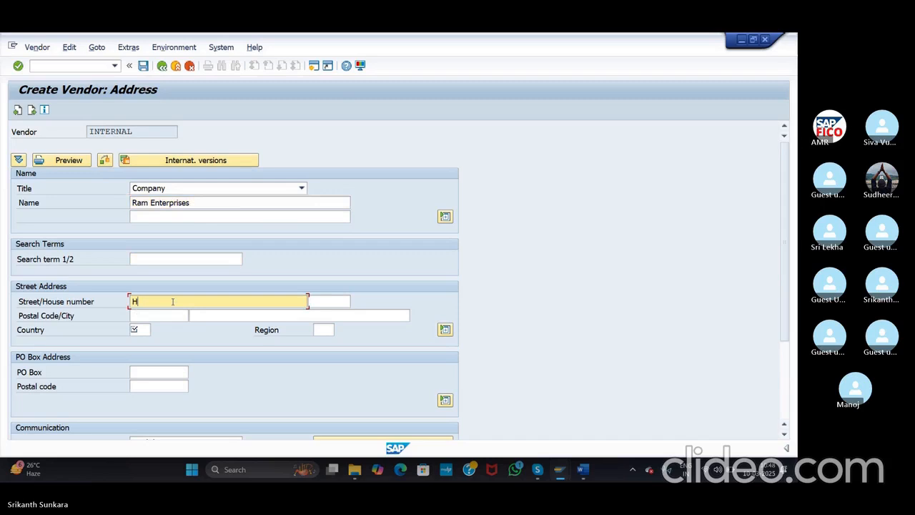
key(BackSpace)
text(Kistareddypet)
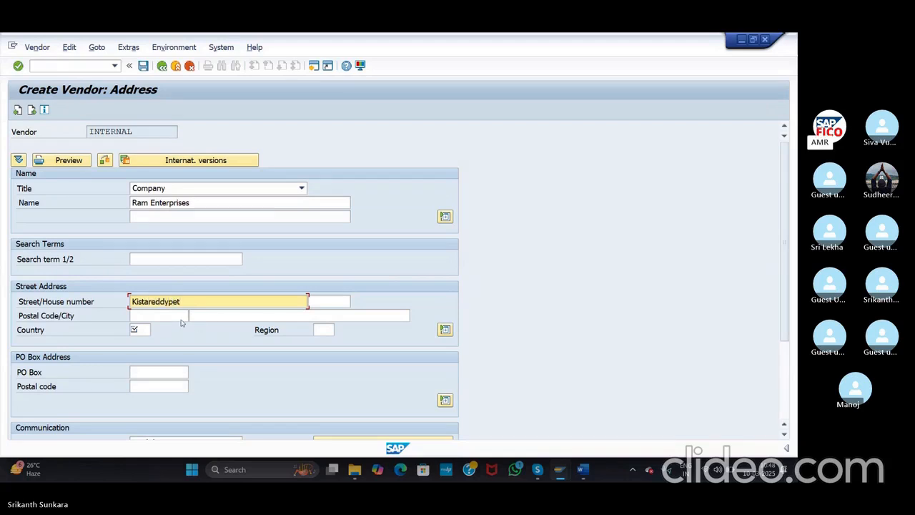
click(331, 302)
text(123)
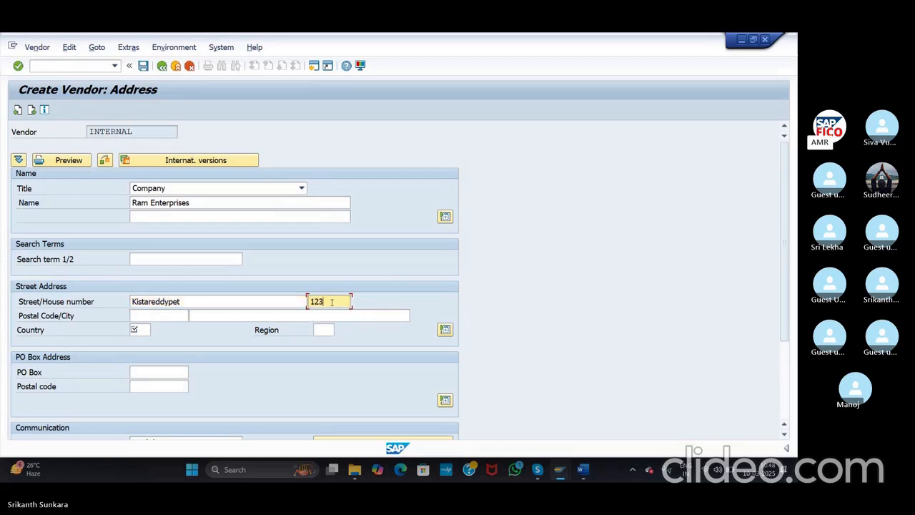
click(160, 317)
text(502319)
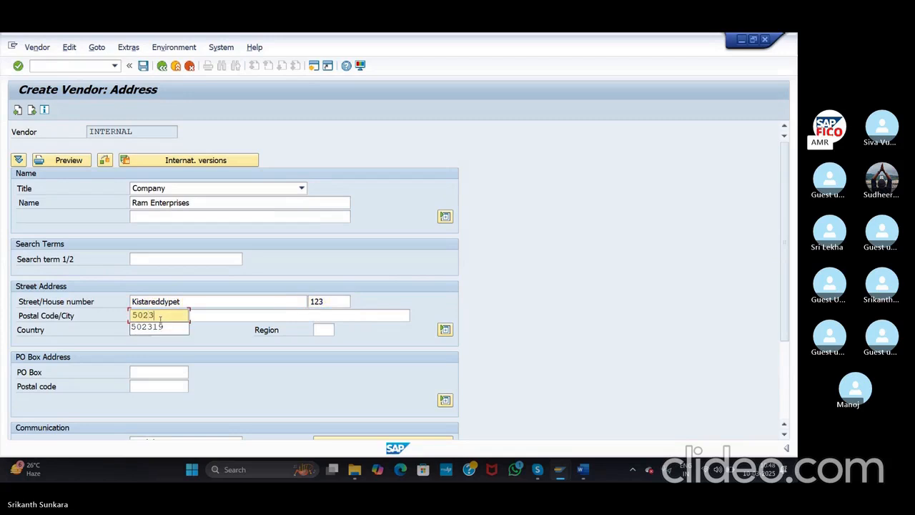
click(209, 315)
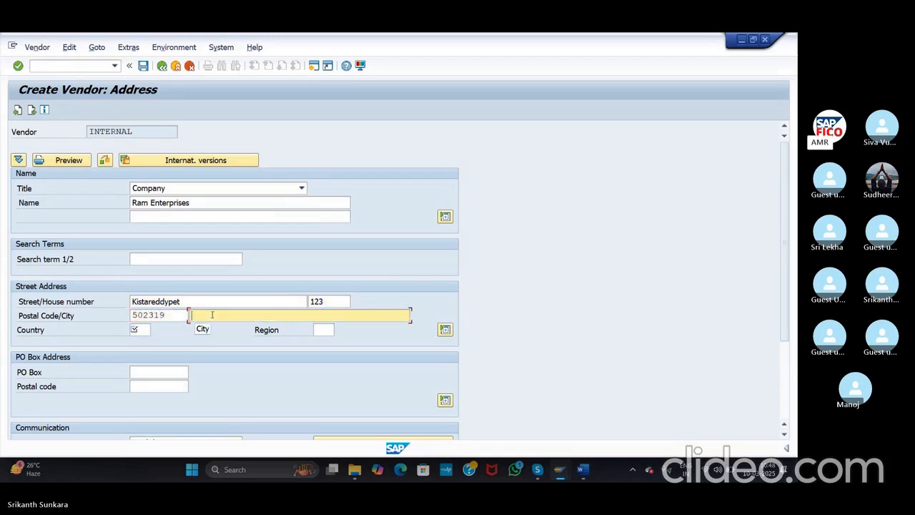
text(Hydera)
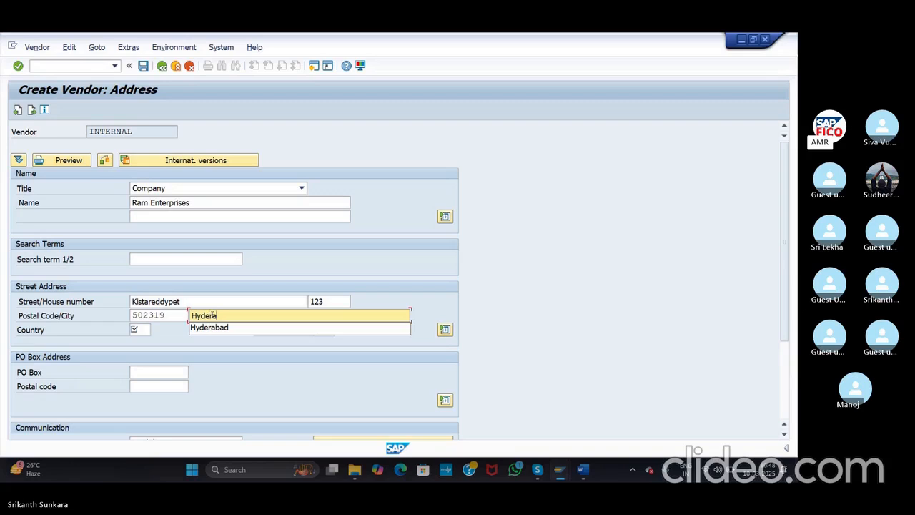
text(bad)
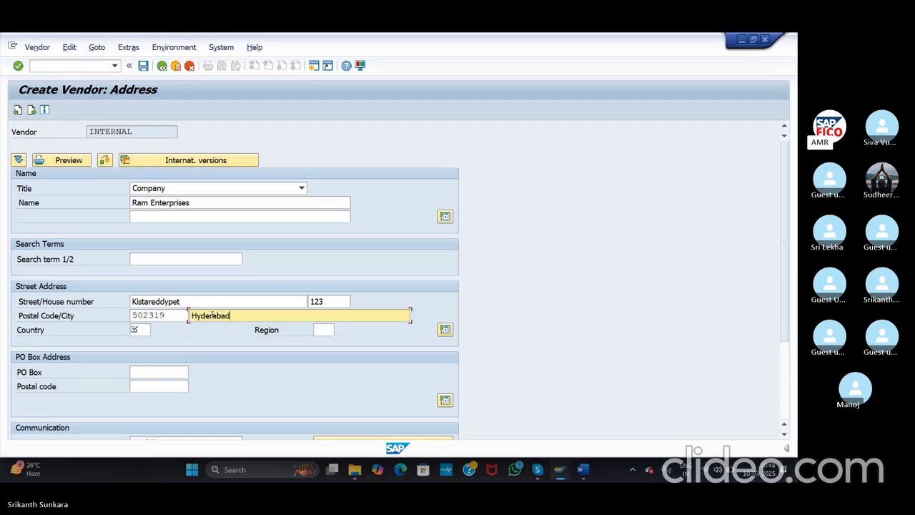
Step: Set the country to IN (India) and the region to 36 (Telangana)
click(135, 330)
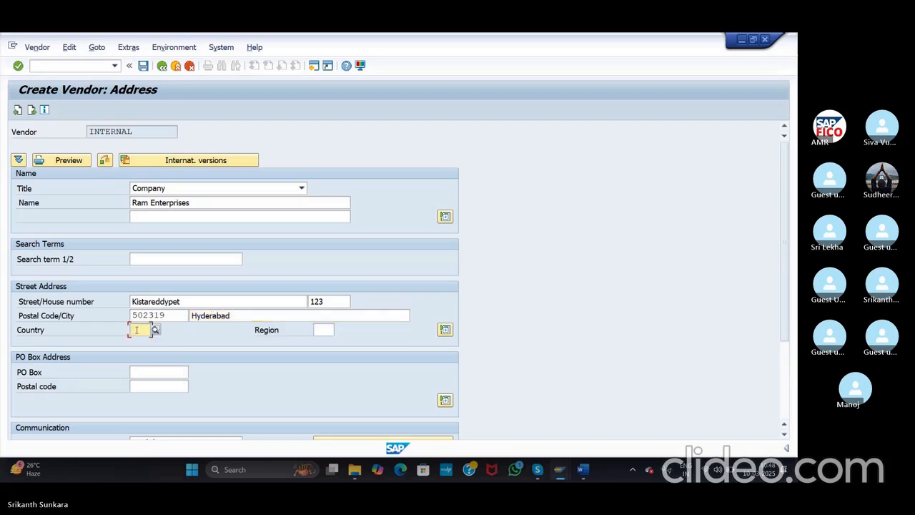
text(in)
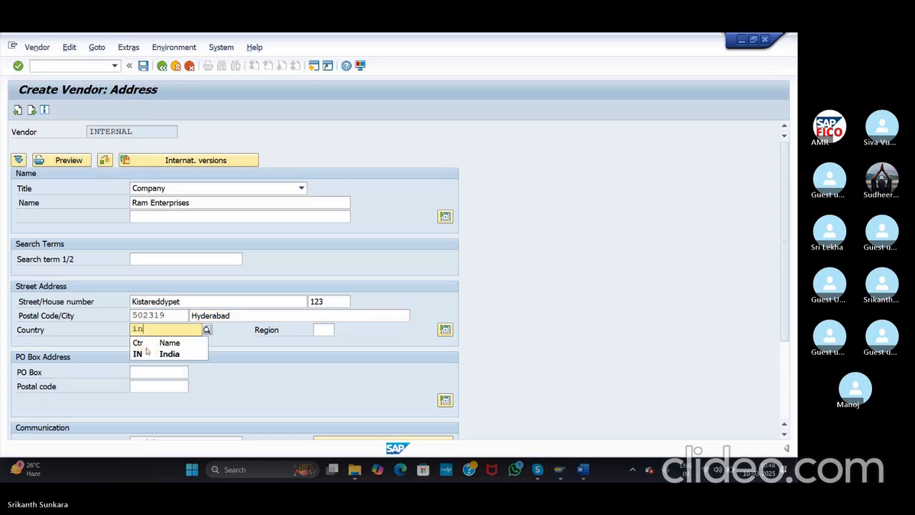
click(149, 353)
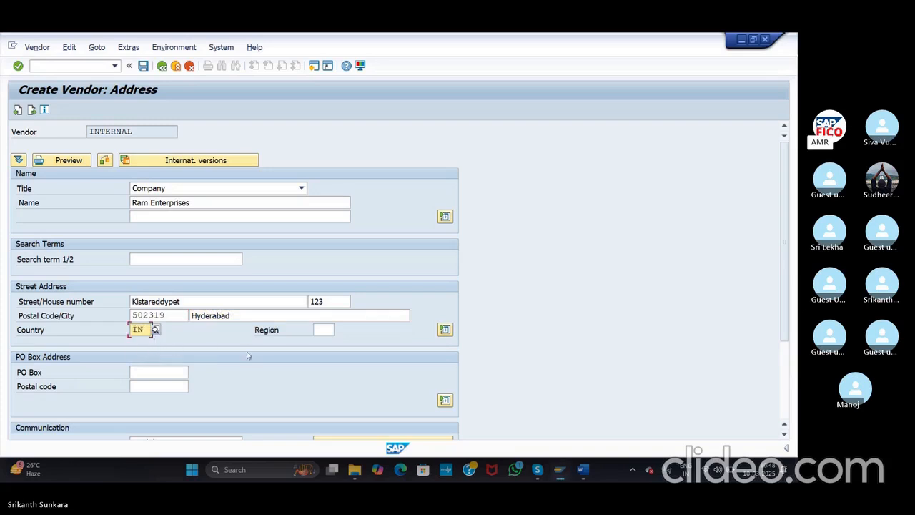
click(317, 331)
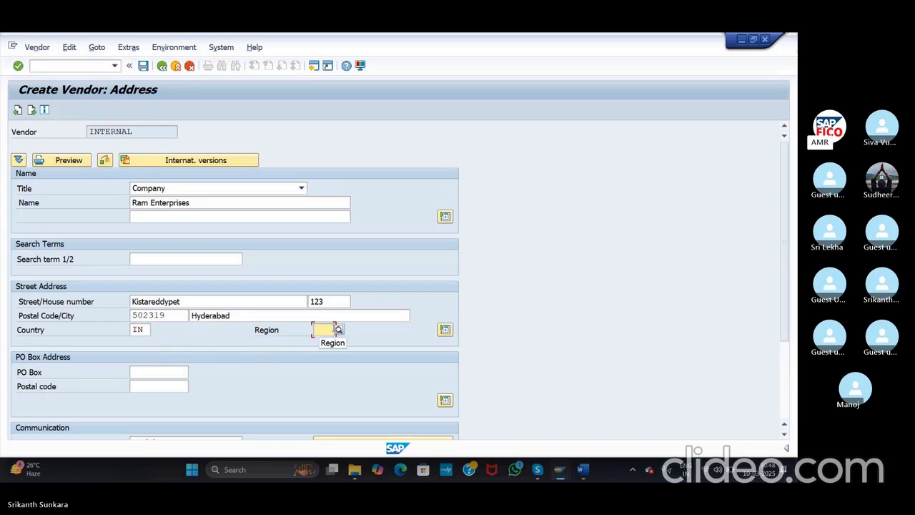
click(339, 330)
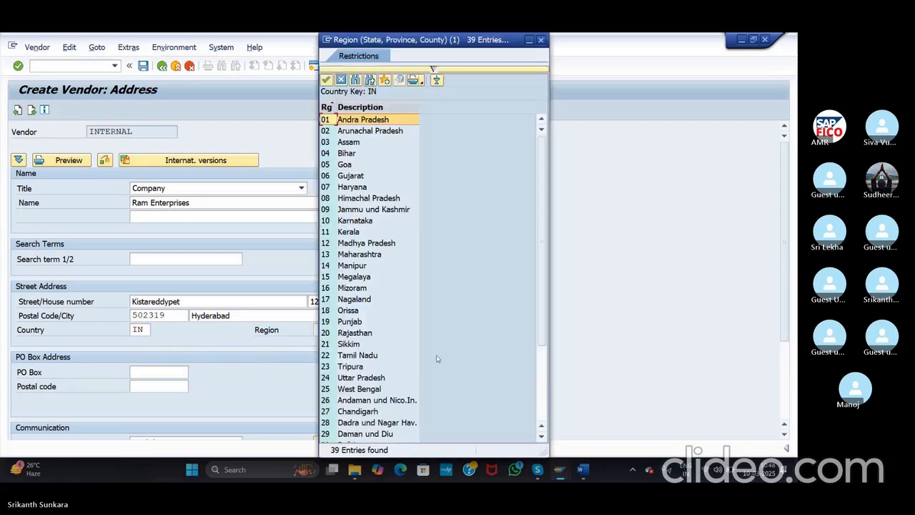
click(541, 359)
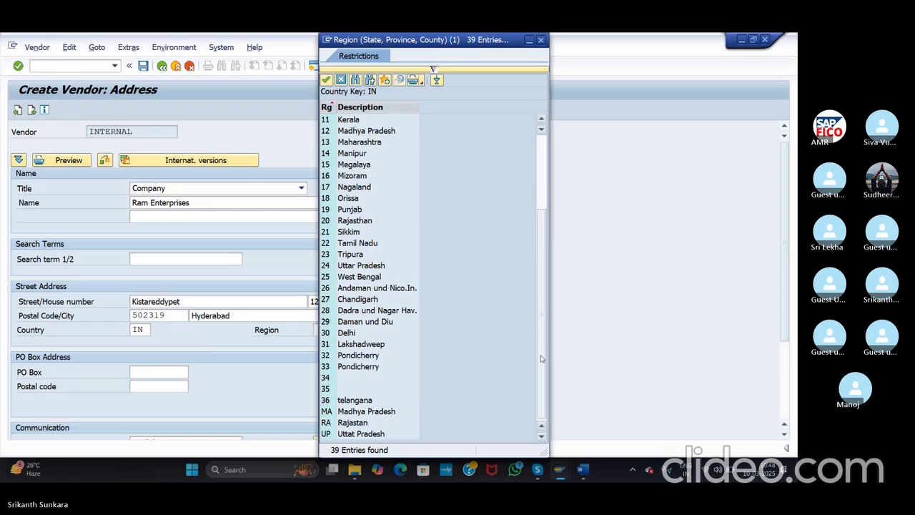
double_click(346, 399)
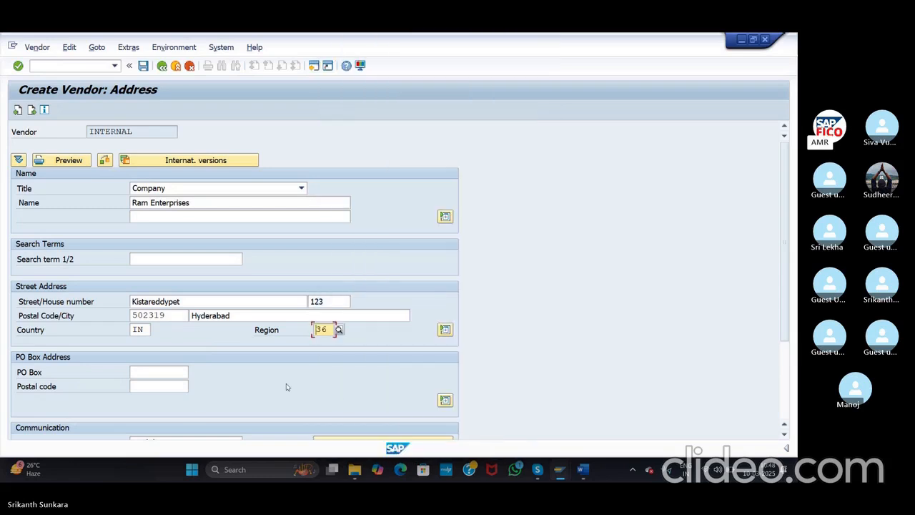
Step: Fill in the vendor's PO box number and its postal code
click(179, 368)
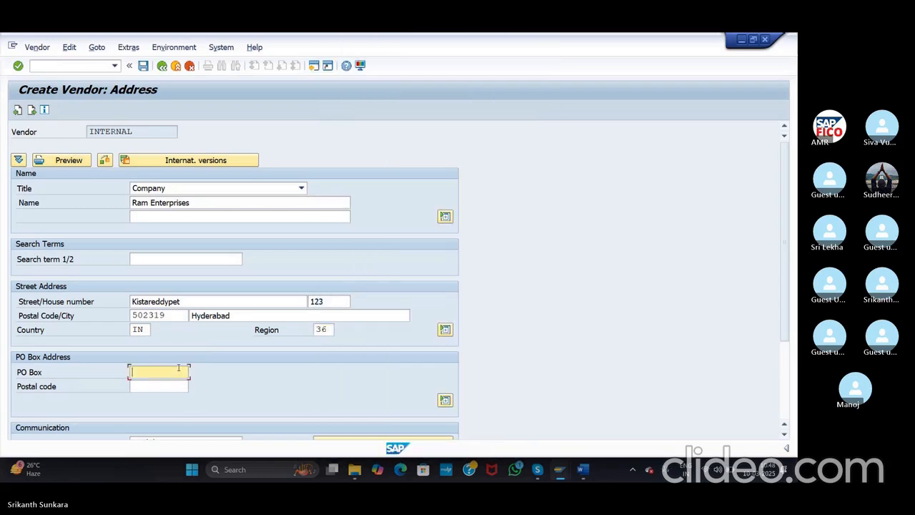
text(123456)
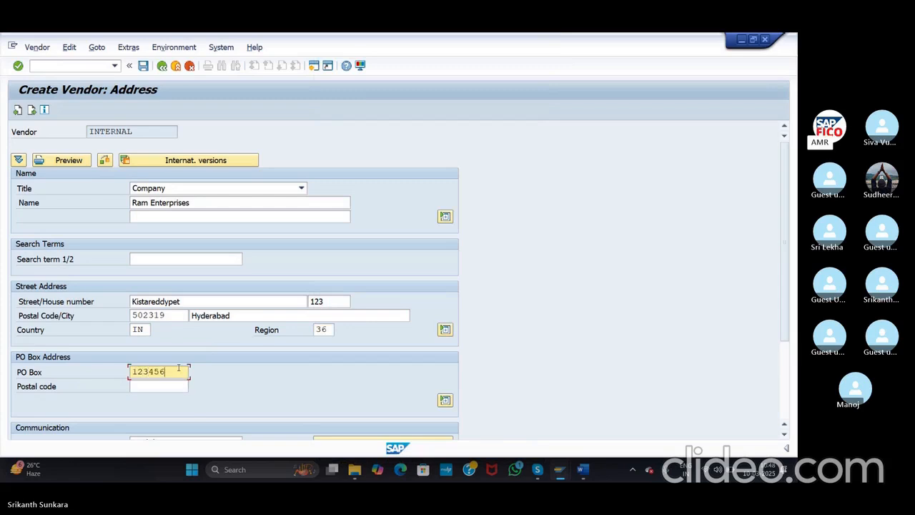
click(161, 386)
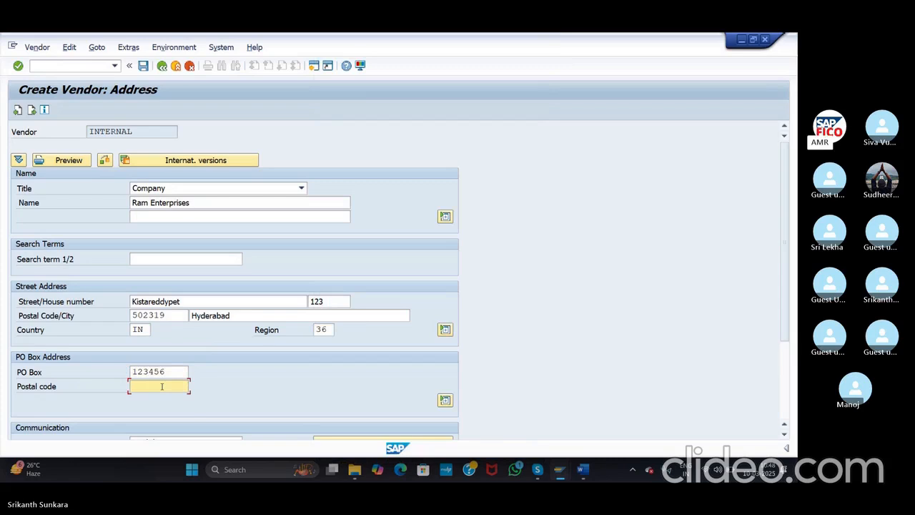
text(502319)
drag(782, 224, 790, 318)
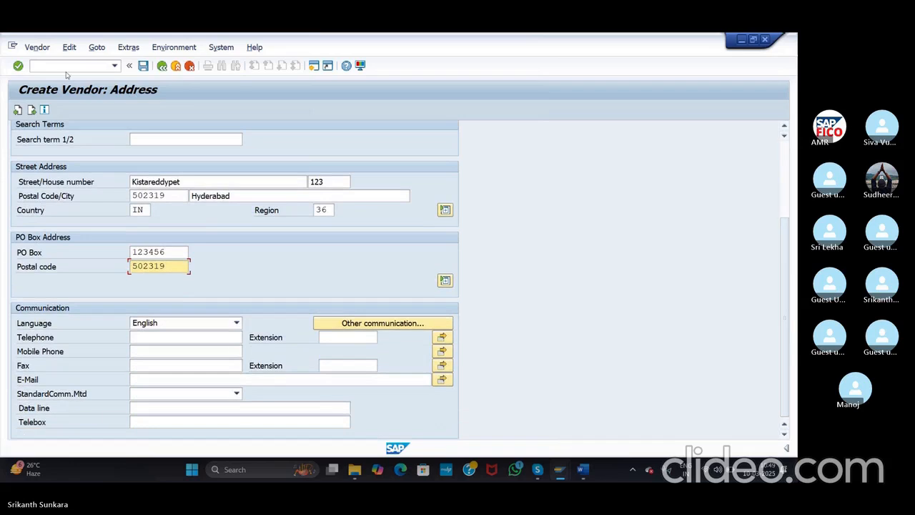
Step: Accept the address, control, payment and contact screens to reach Accounting information for ASI
click(18, 66)
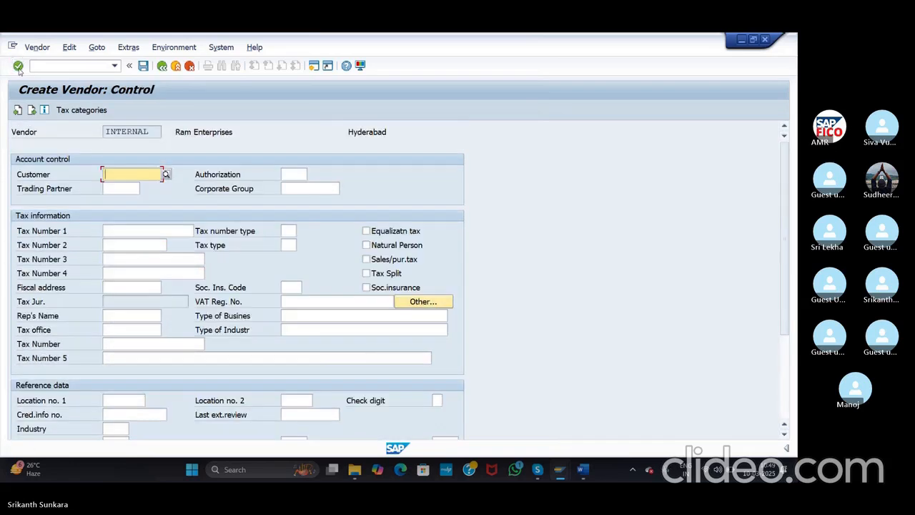
click(18, 66)
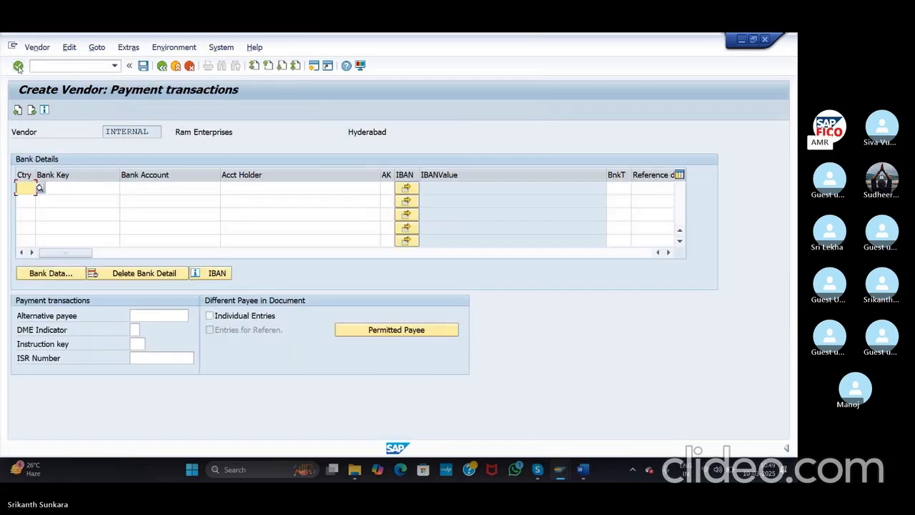
click(18, 66)
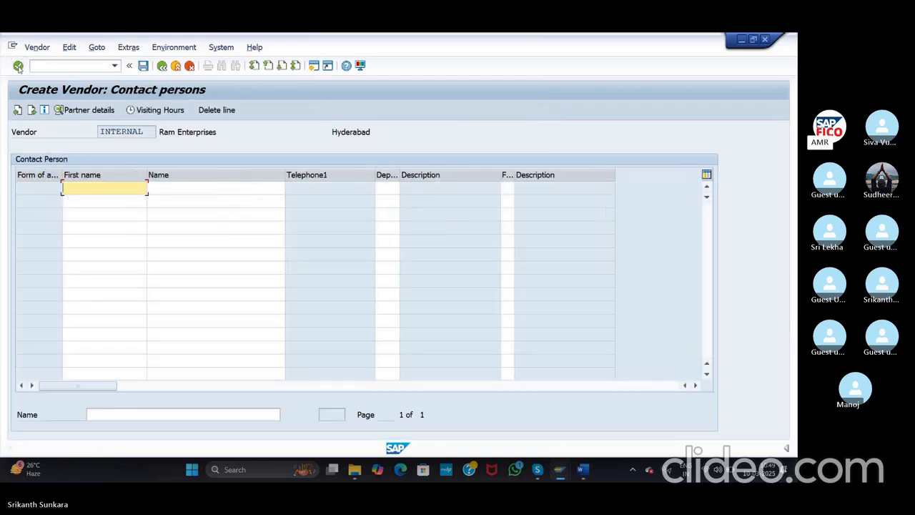
click(18, 66)
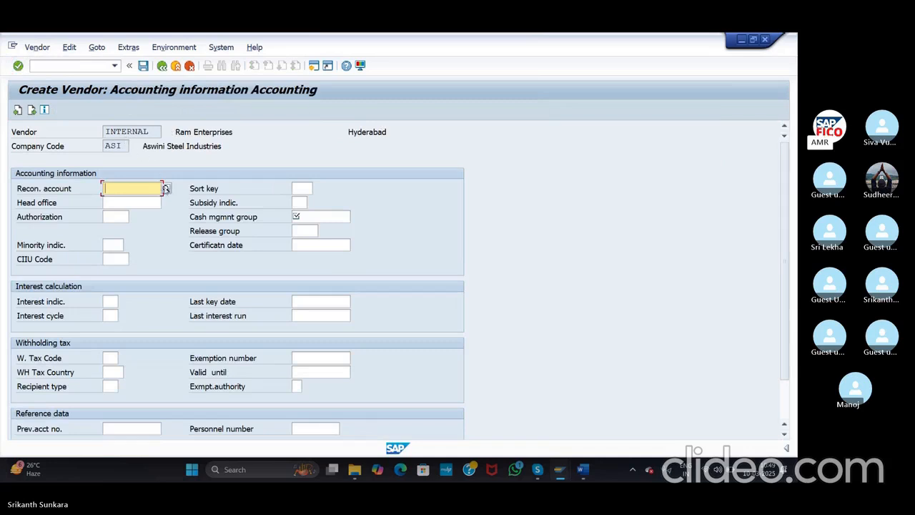
Step: Set reconciliation account 100501, sort key 012 and cash management group A4, then continue
click(166, 188)
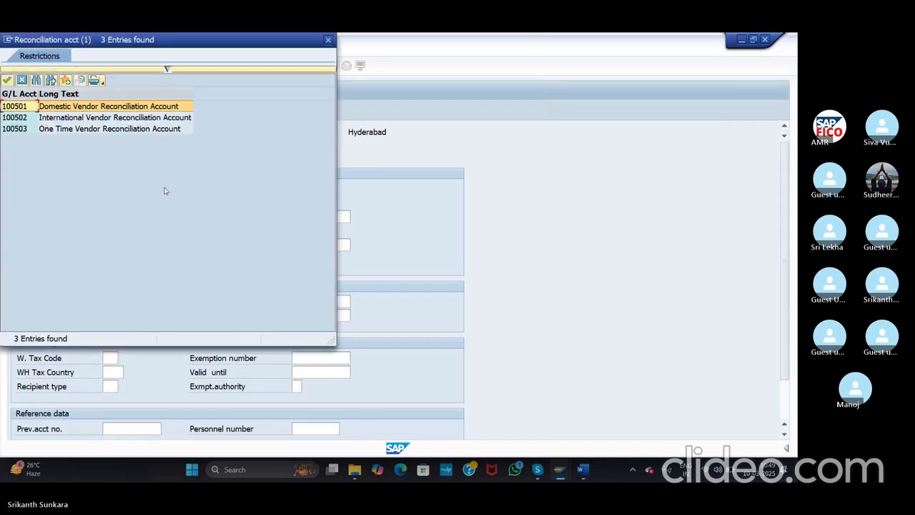
double_click(104, 107)
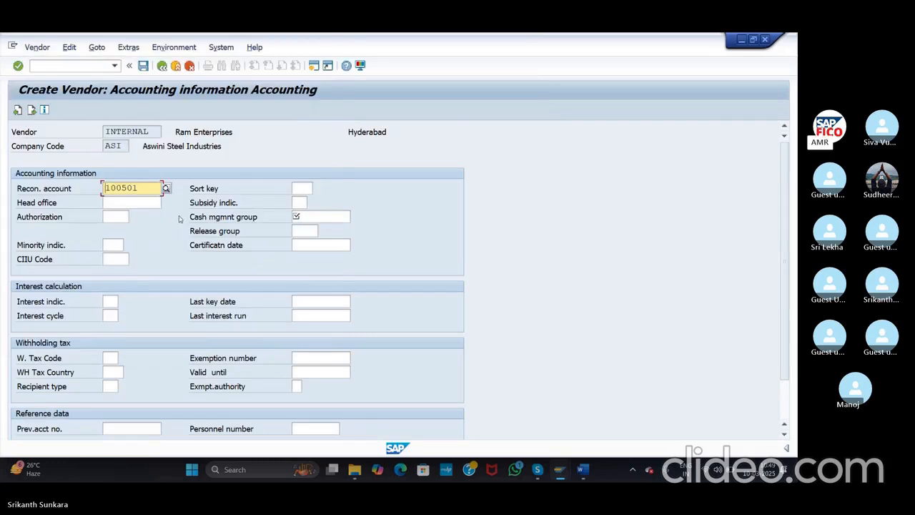
click(301, 188)
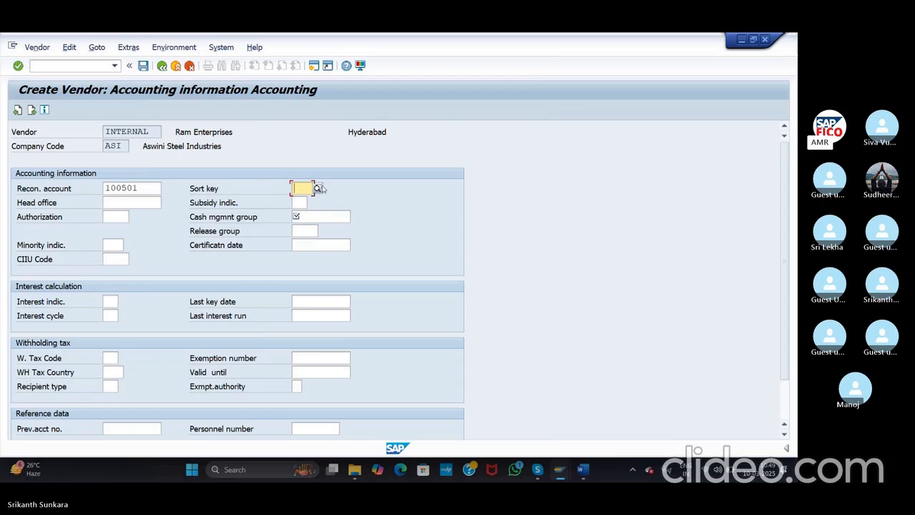
click(317, 188)
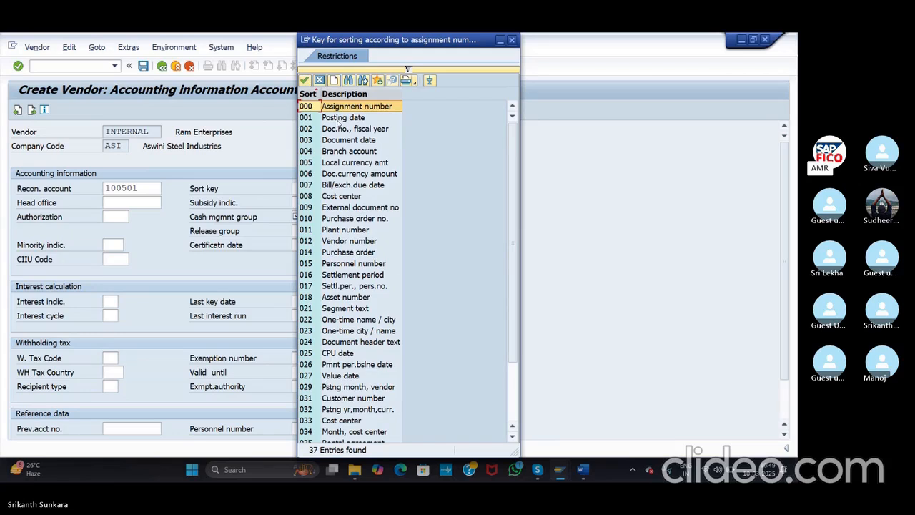
double_click(362, 243)
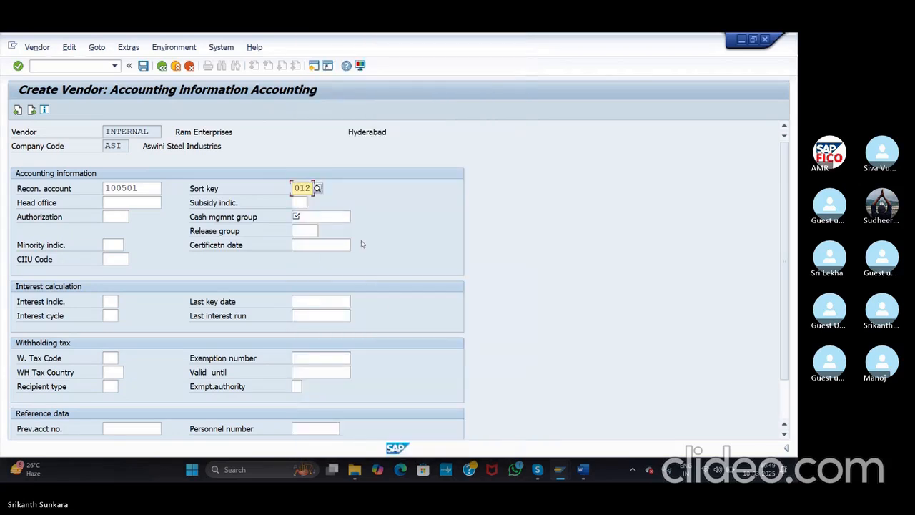
click(303, 216)
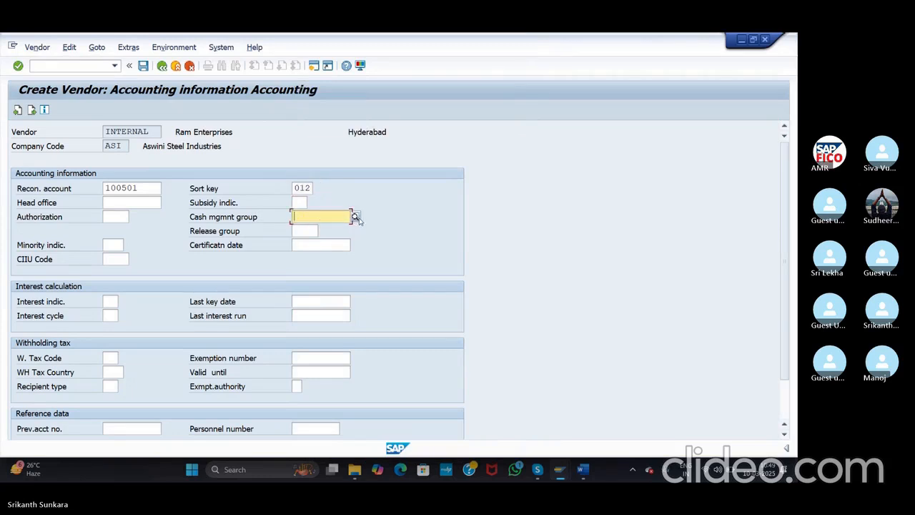
click(355, 217)
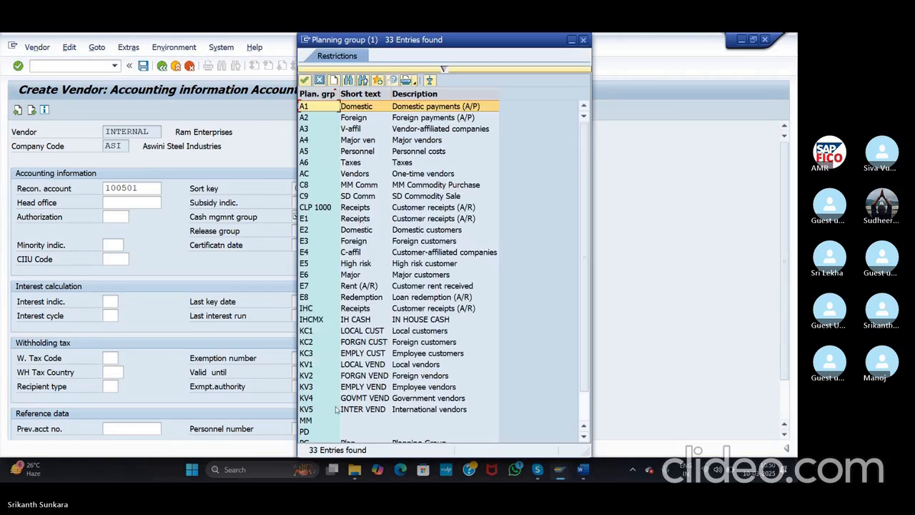
click(363, 140)
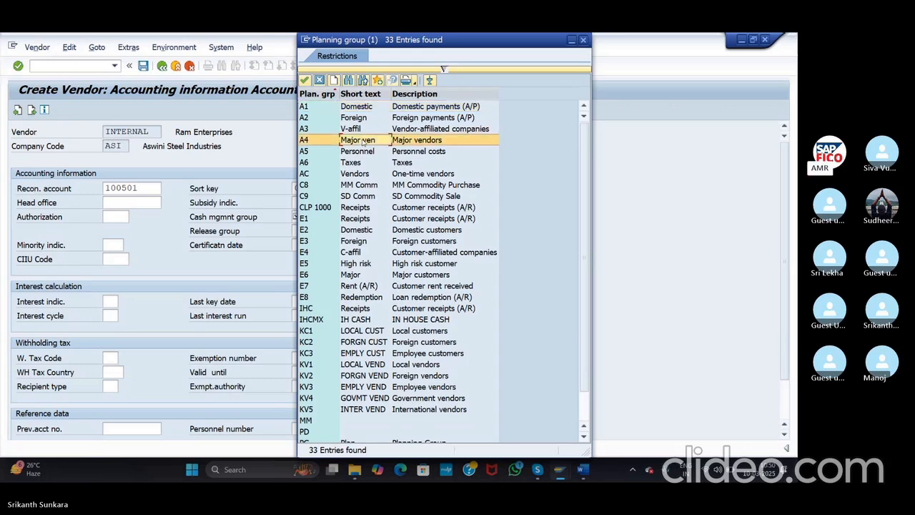
double_click(363, 141)
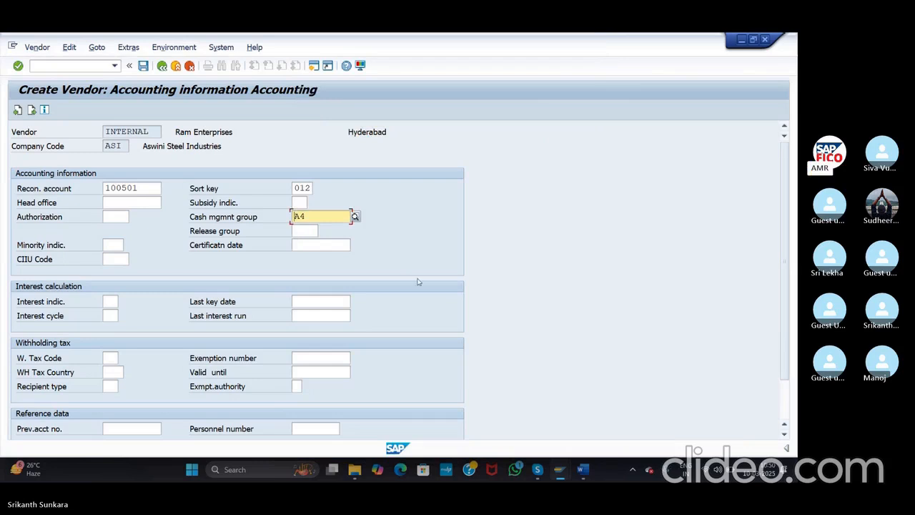
drag(784, 185, 789, 233)
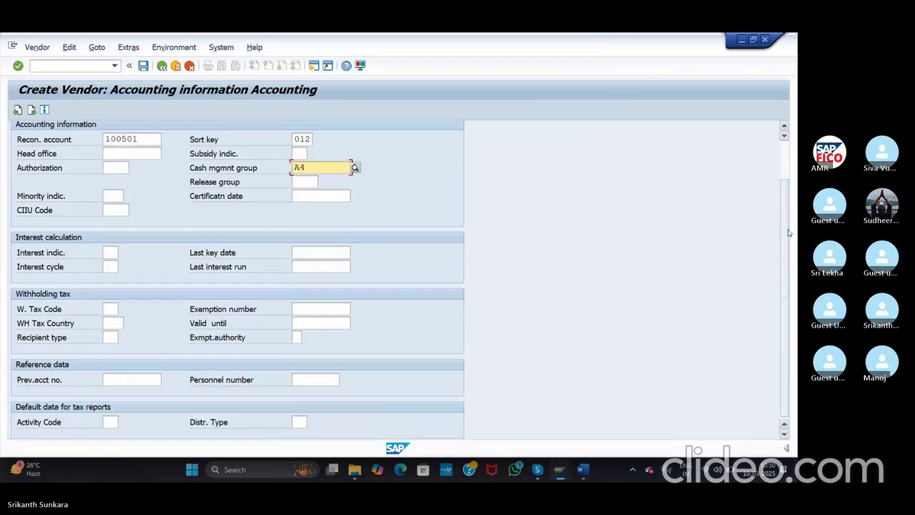
click(18, 65)
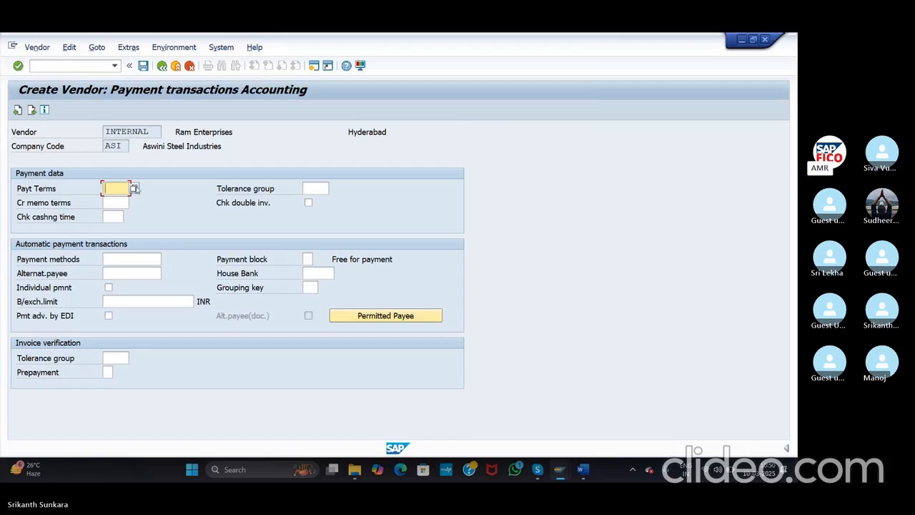
Step: Set payment terms 0001 and tolerance group ASVC, then save the new vendor
click(135, 188)
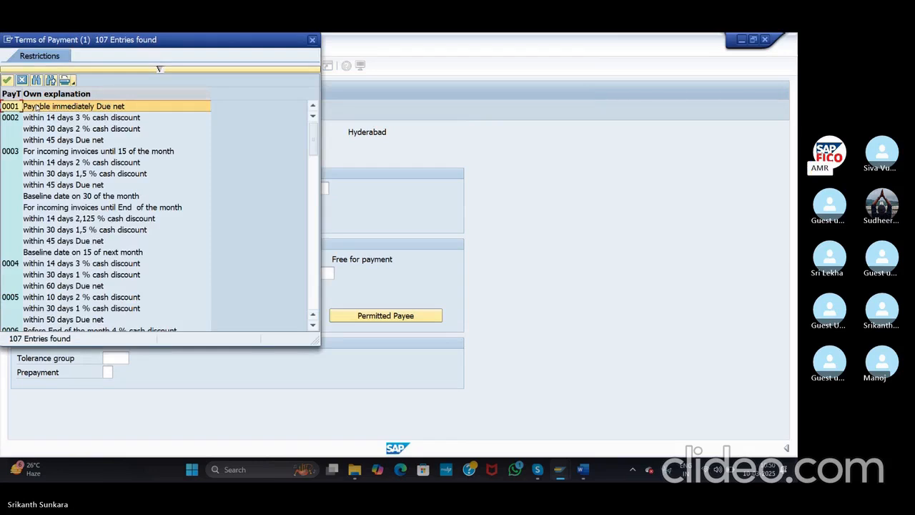
click(38, 106)
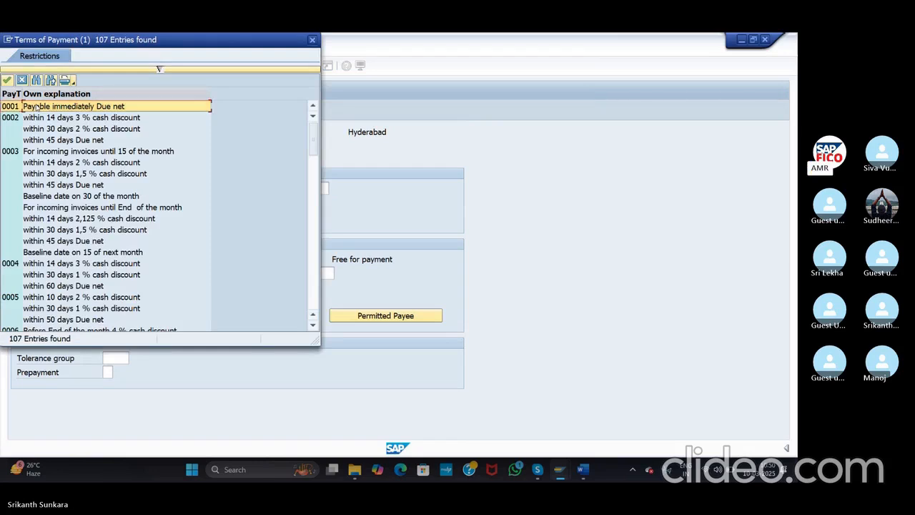
double_click(37, 106)
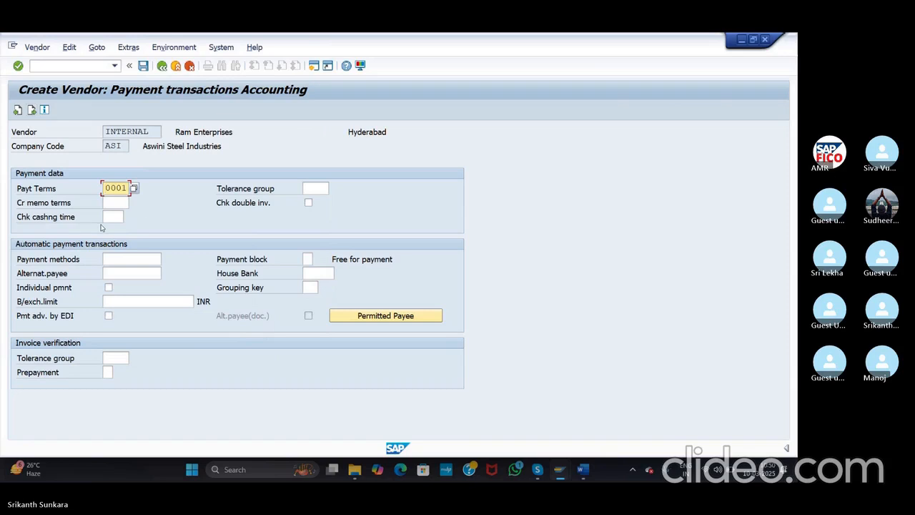
click(317, 186)
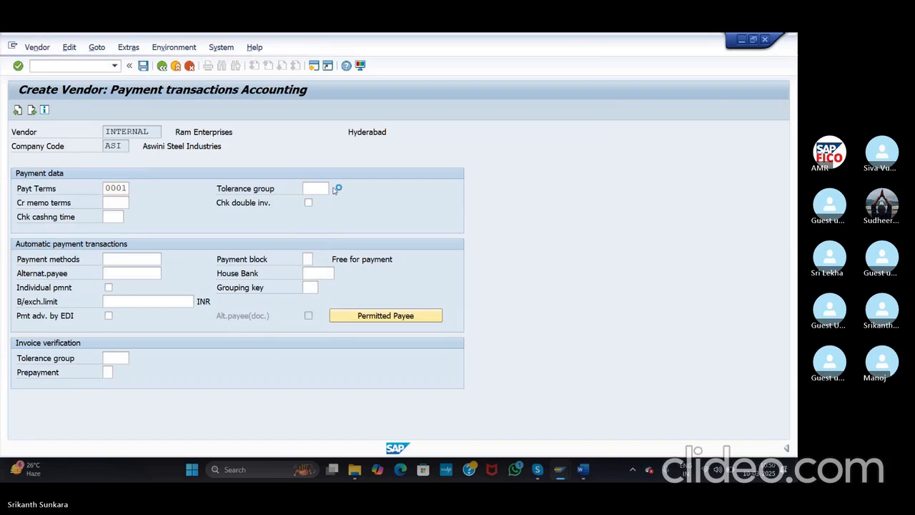
click(336, 188)
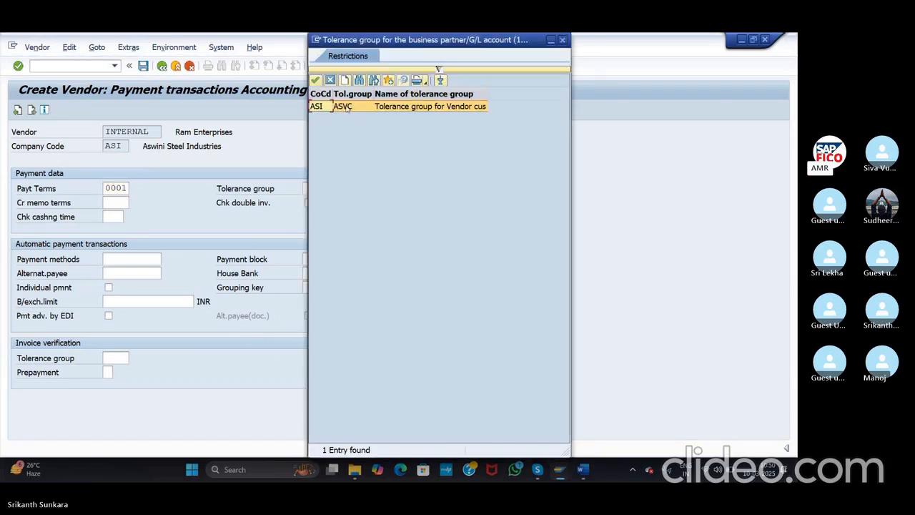
double_click(347, 107)
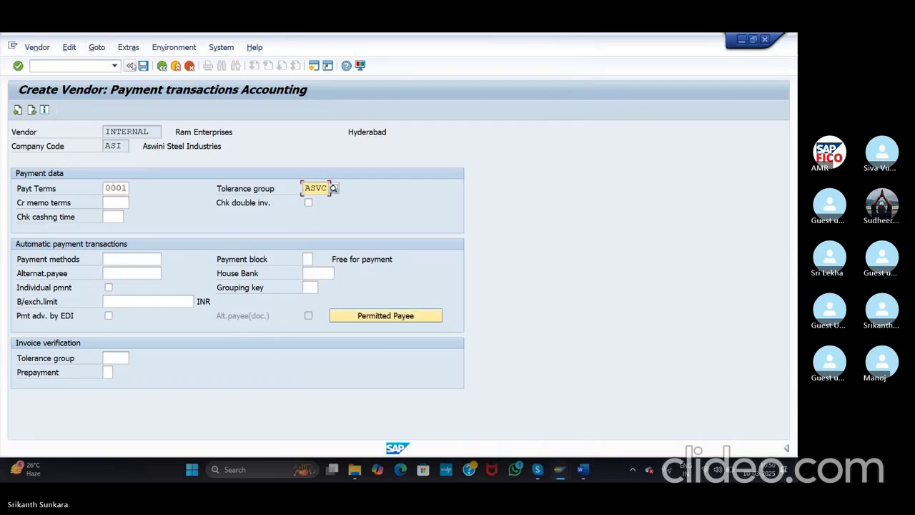
click(142, 66)
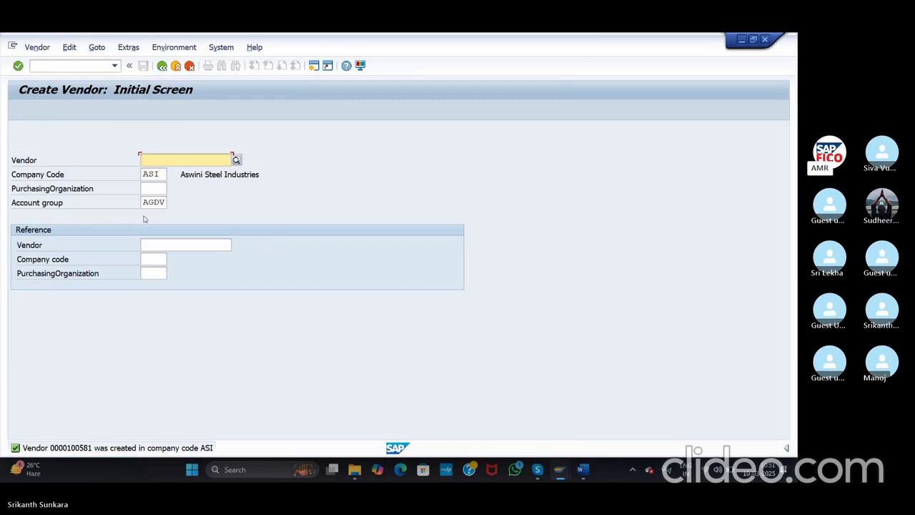
key(alt+Tab)
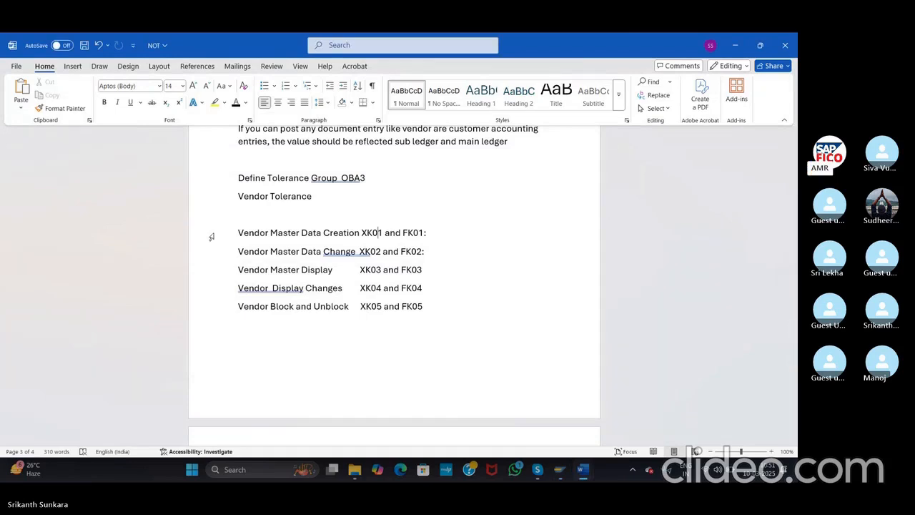
key(alt+Tab)
click(78, 66)
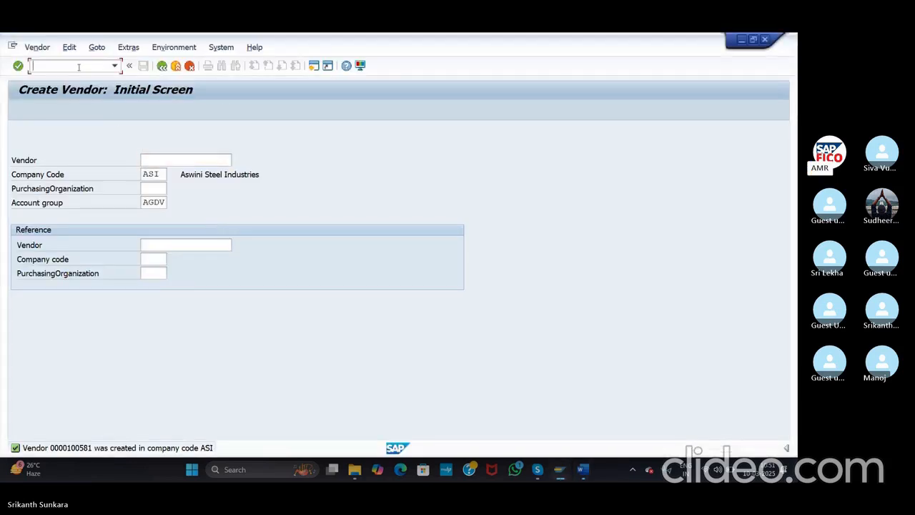
text(/nXK)
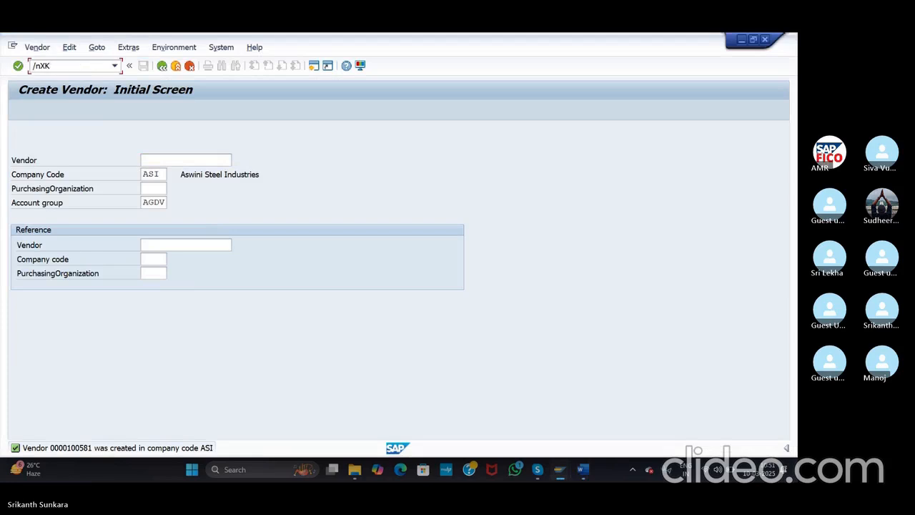
text(02)
Step: Open XK02 for the new vendor with general and company code Payment transactions views ticked
key(Return)
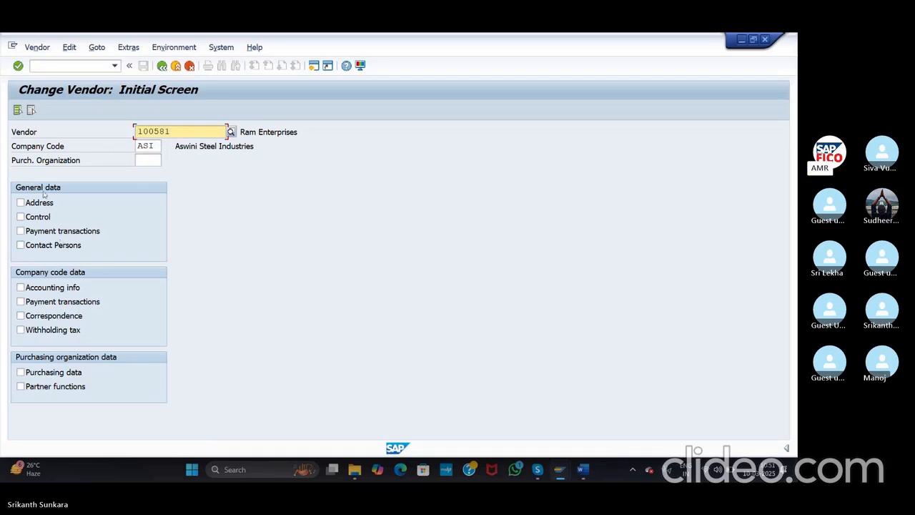
click(21, 231)
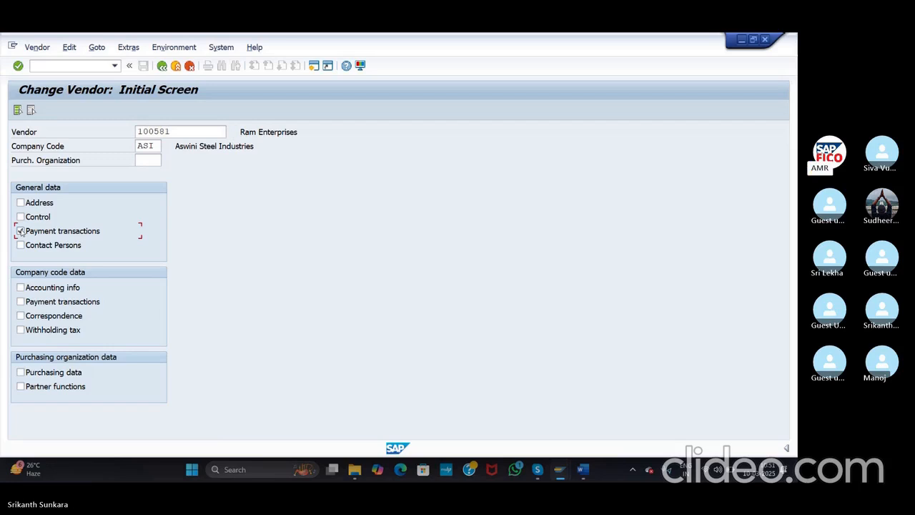
click(21, 302)
Step: Page through the vendor's payment screens, then exit without saving back to SAP Easy Access
click(18, 66)
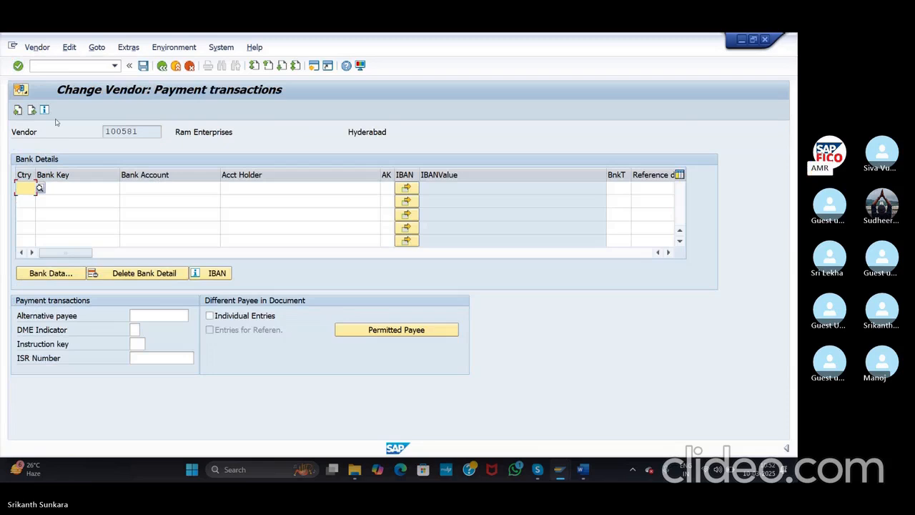
click(18, 67)
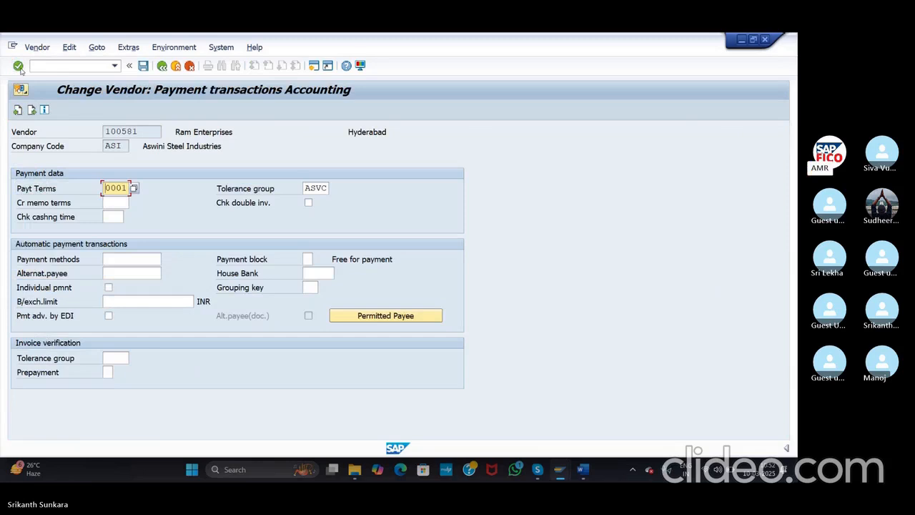
click(18, 67)
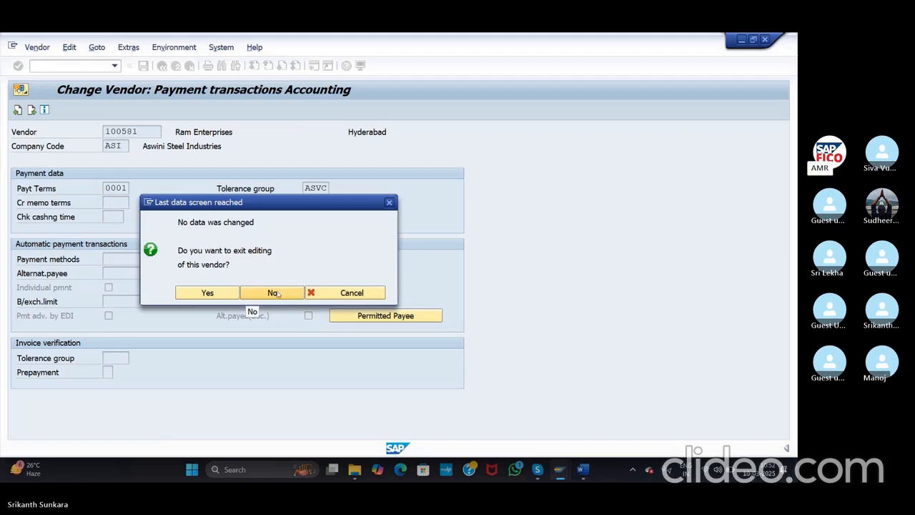
click(213, 298)
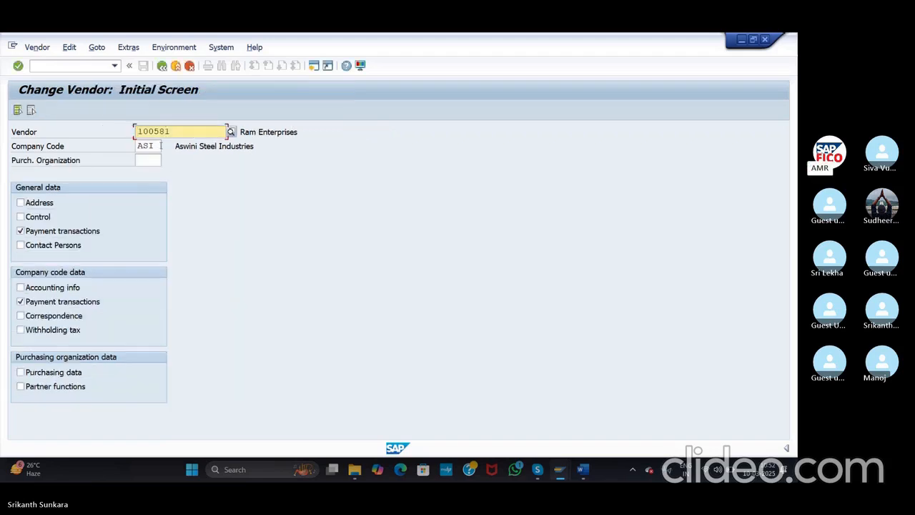
click(162, 66)
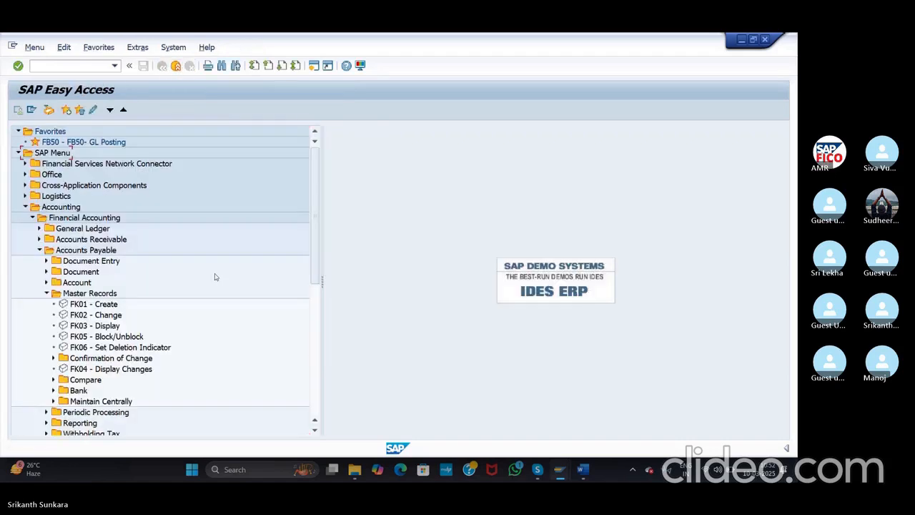
Step: In Word, add the line 'Raw Material Purchase from Ram Enterprises' and start it on a new page
key(alt+Tab)
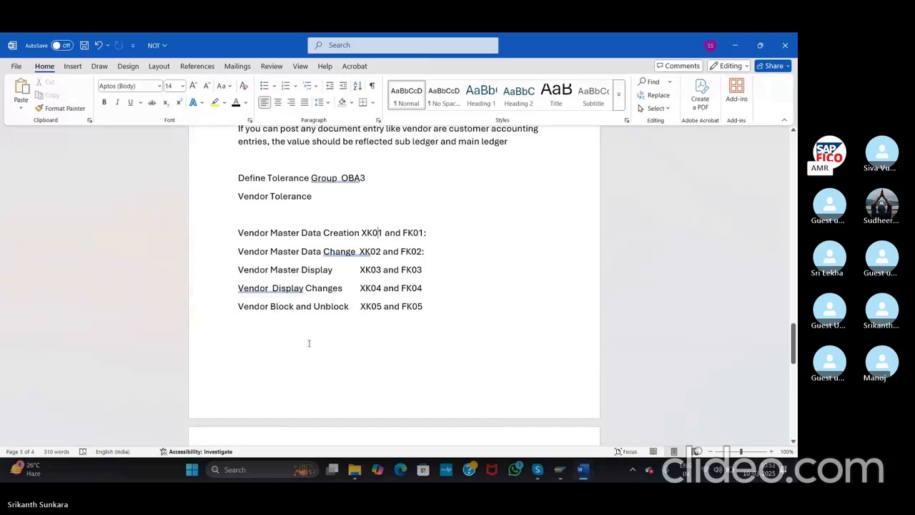
key(Return)
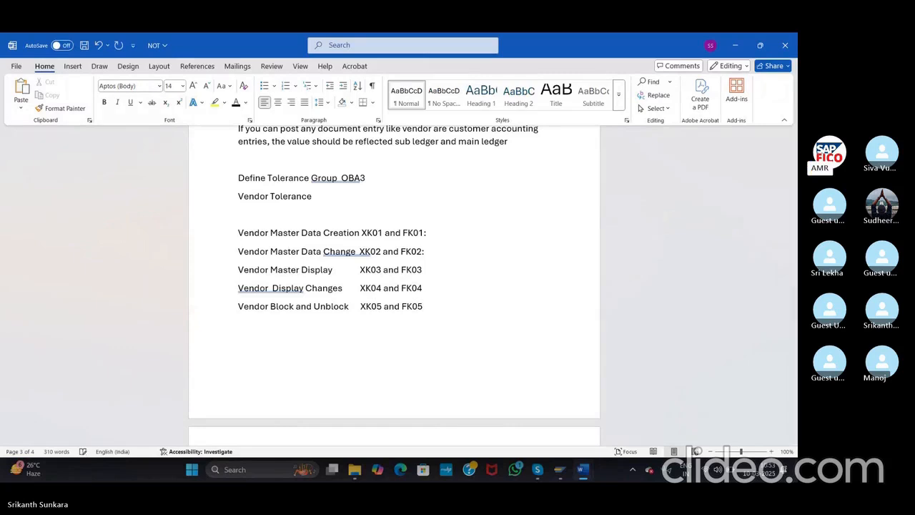
text(Raw Mate)
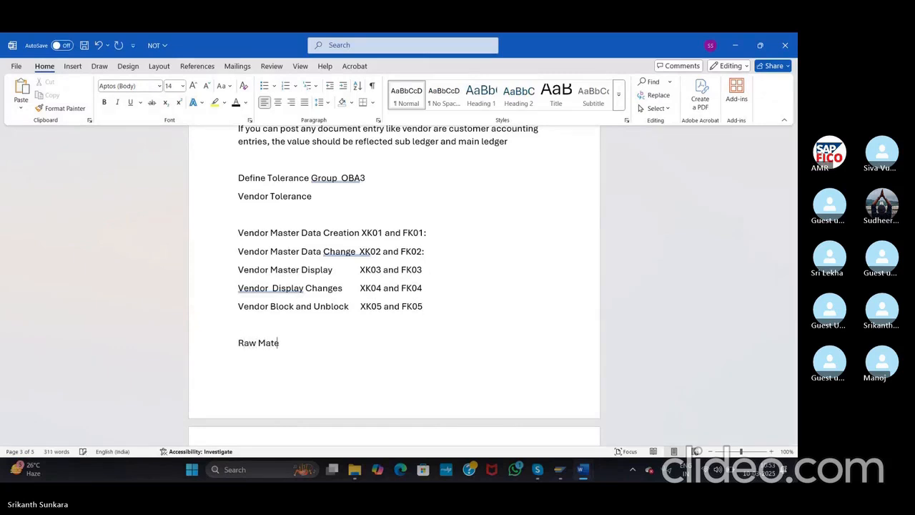
text(rial P)
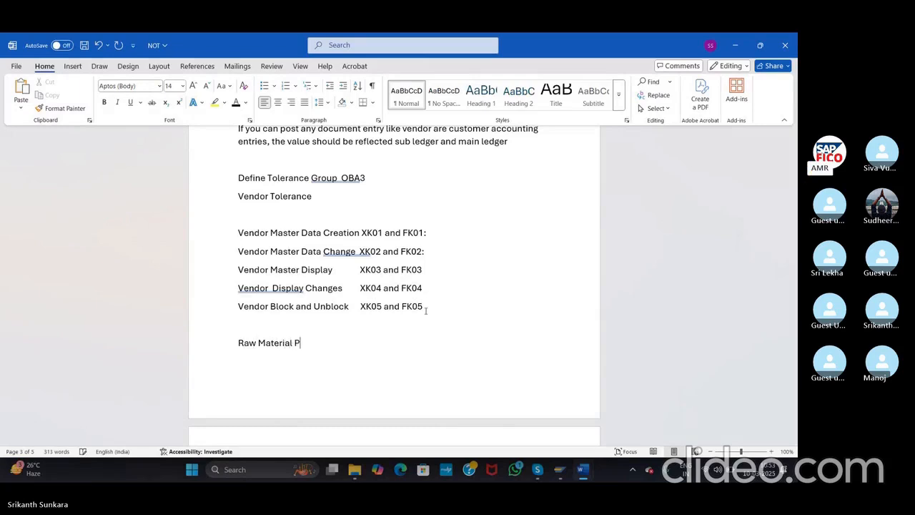
text(ucrn)
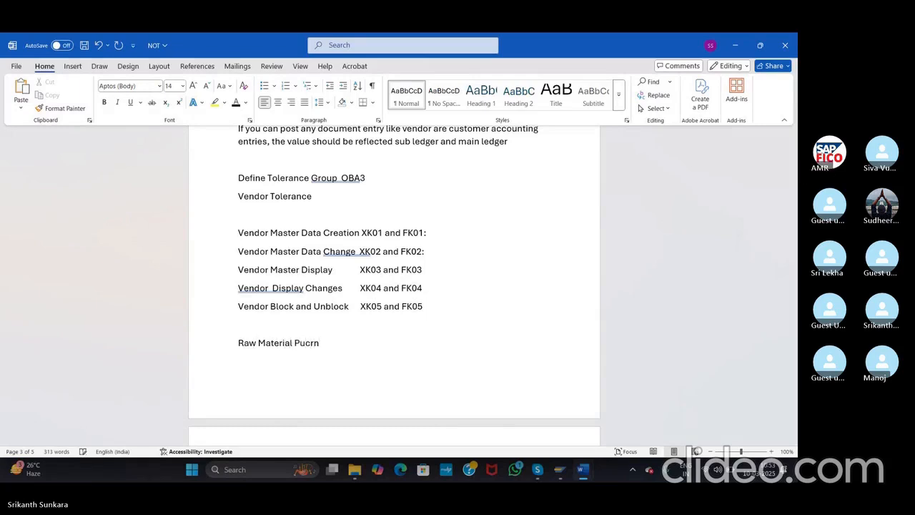
key(BackSpace)
key(BackSpace)
text(hase from)
click(308, 342)
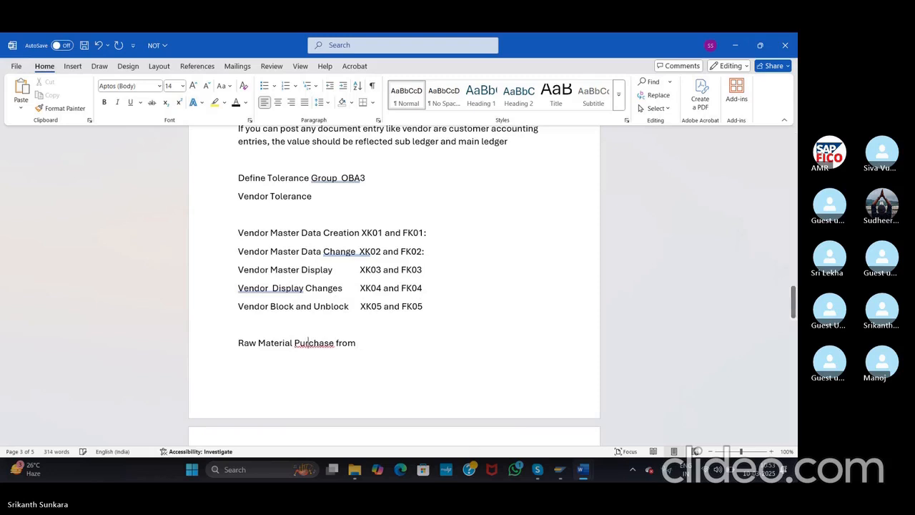
text(r)
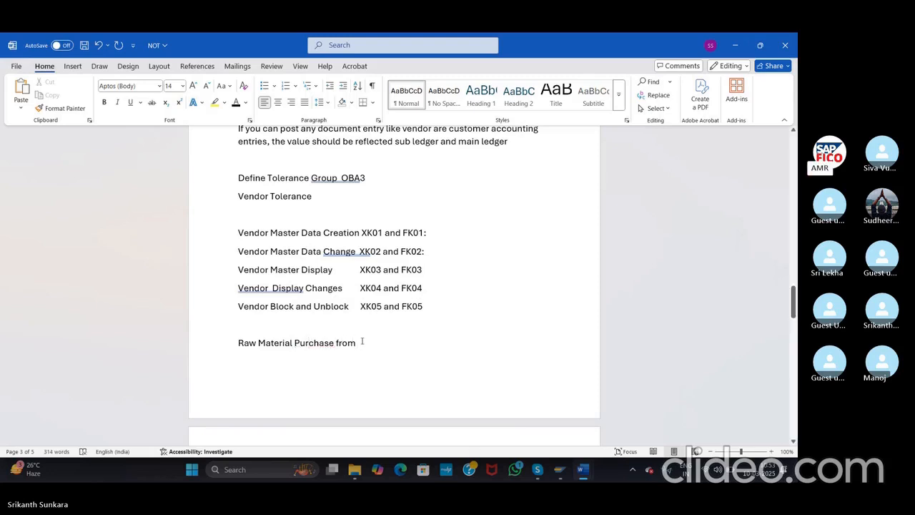
click(362, 342)
text(Vendor )
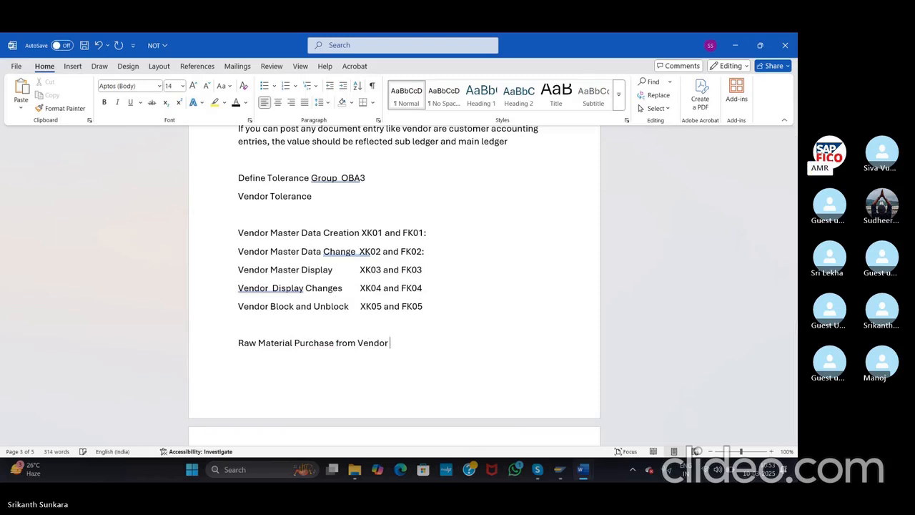
text(Ra)
key(BackSpace)
key(BackSpace)
key(BackSpace)
key(BackSpace)
key(BackSpace)
key(BackSpace)
key(BackSpace)
key(BackSpace)
key(BackSpace)
text(Ram Enter)
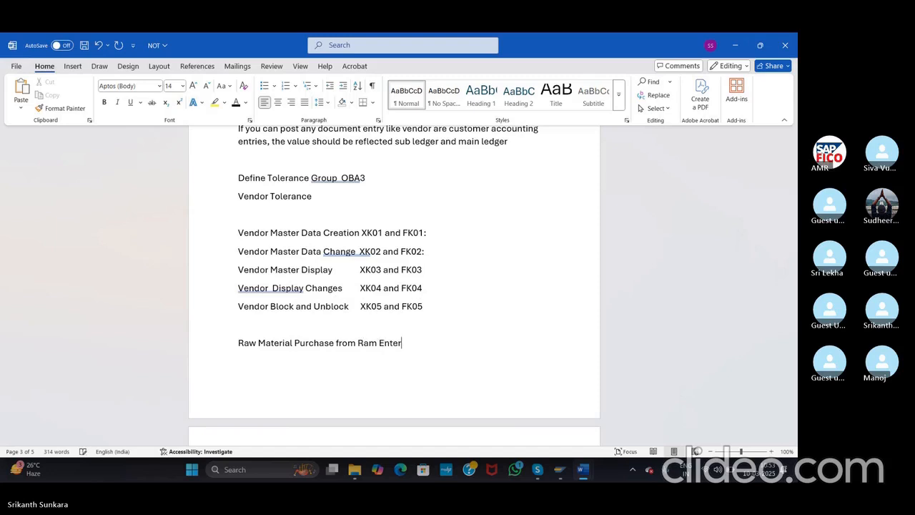
text(prises)
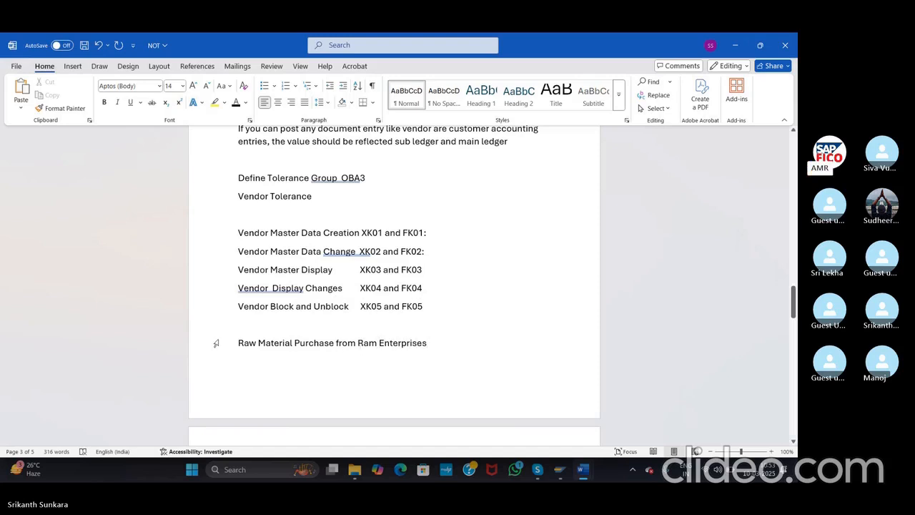
click(238, 342)
key(ctrl+Return)
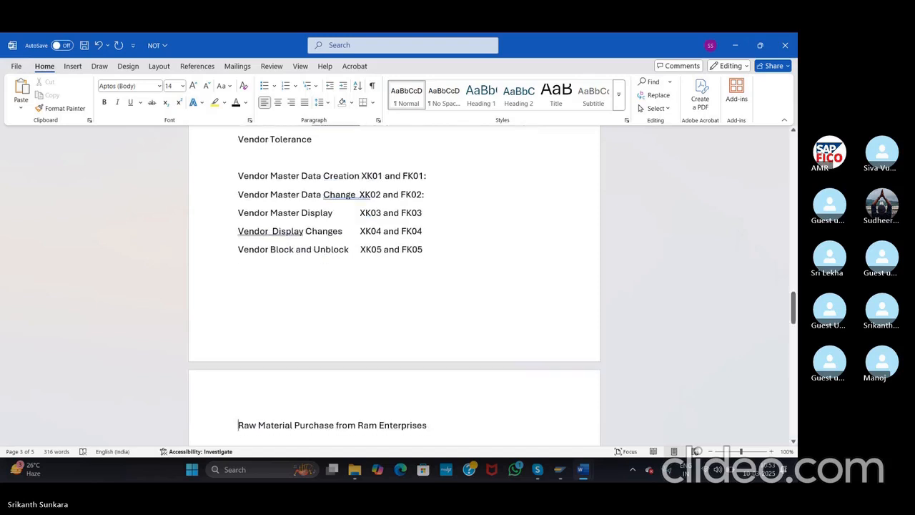
Step: Append 10000 to the purchase line and leave blank lines below it
mouse_move(793, 305)
mouse_down()
mouse_move(793, 335)
mouse_move(793, 322)
mouse_up()
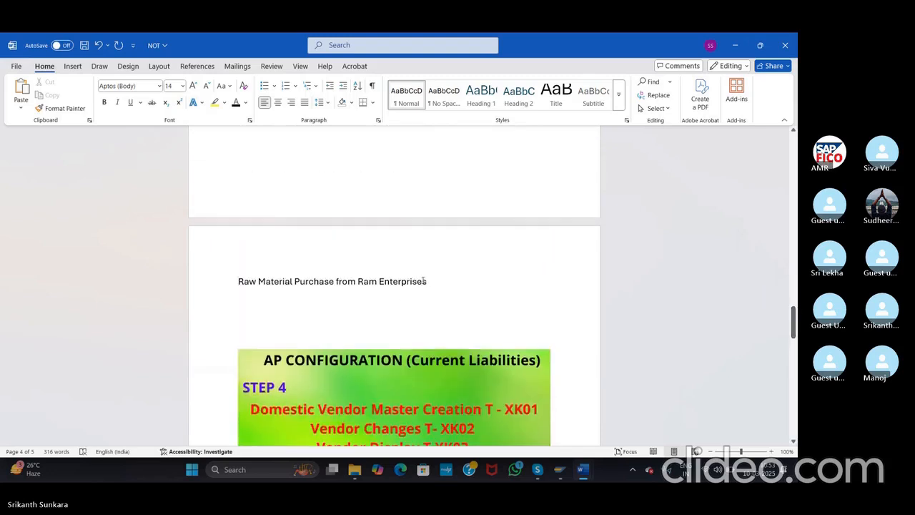
click(431, 281)
text(10000)
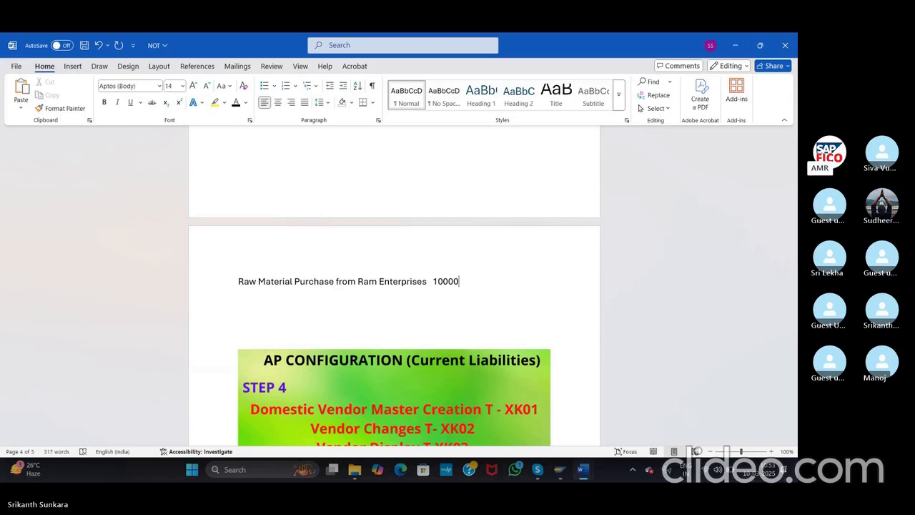
key(Return)
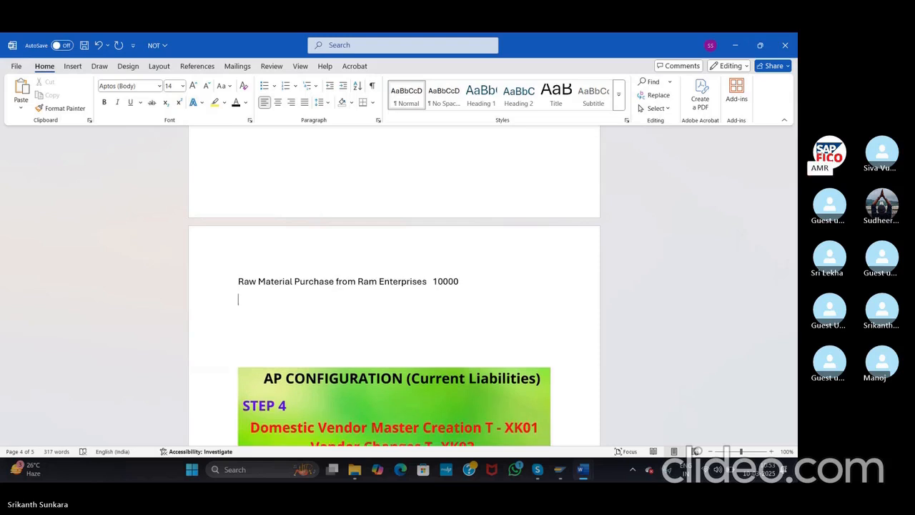
key(Return)
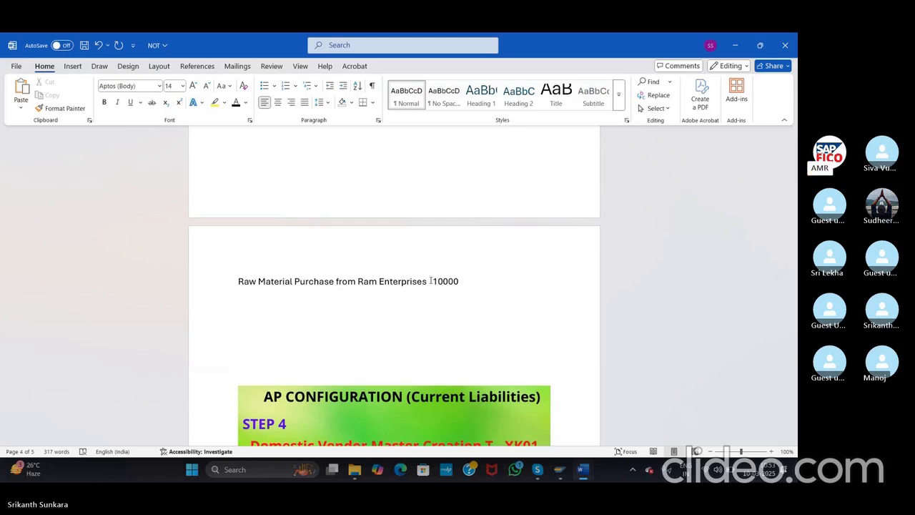
Step: Write the journal entry 'Raw Material A/c Dr 10000' and 'To Vendor 10000'
text(Rawmat)
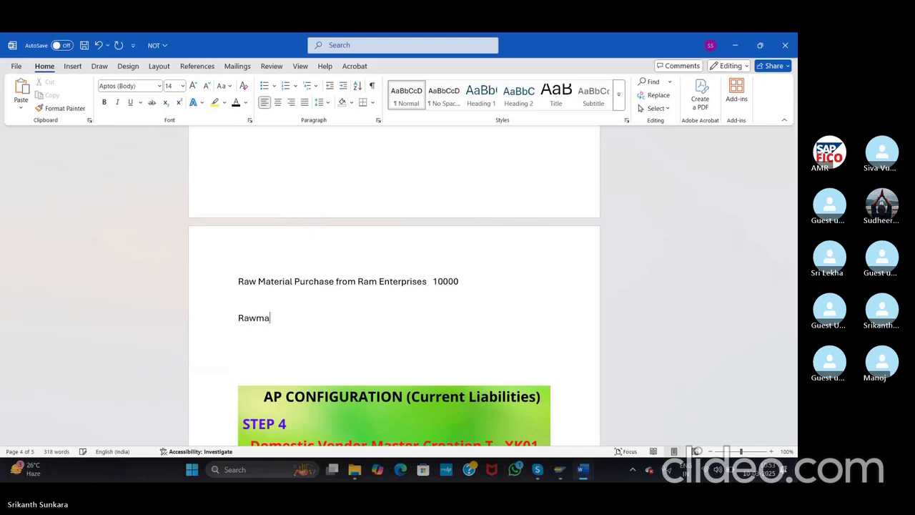
key(BackSpace)
key(BackSpace)
key(BackSpace)
text(Material A)
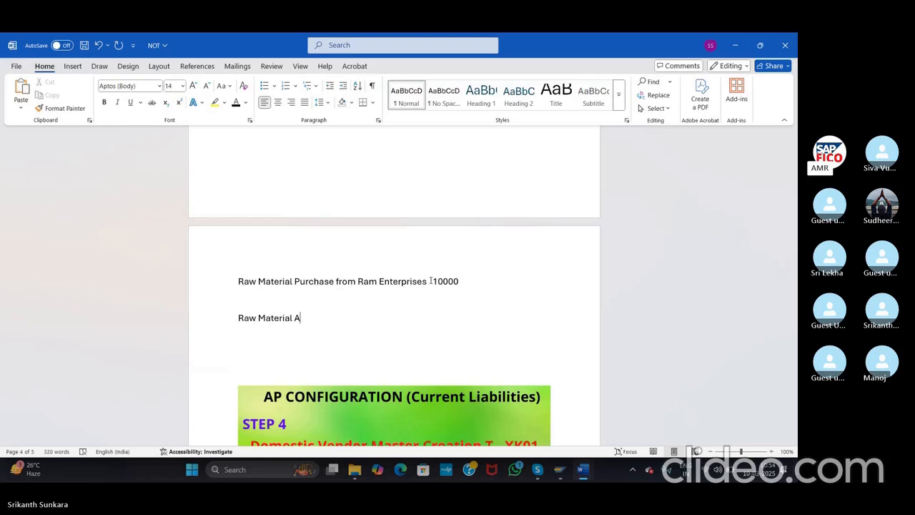
text(/c Dr)
key(Return)
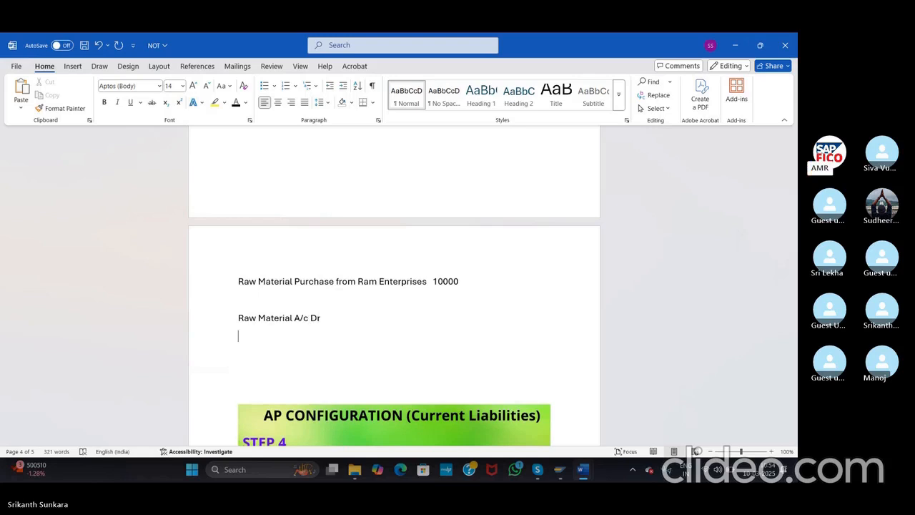
text(Vendor)
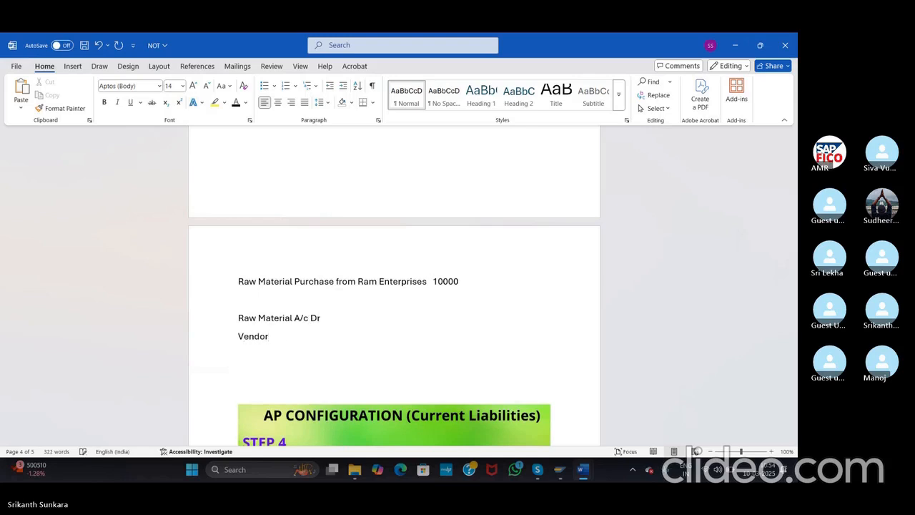
key(Tab)
key(Tab)
text(cr )
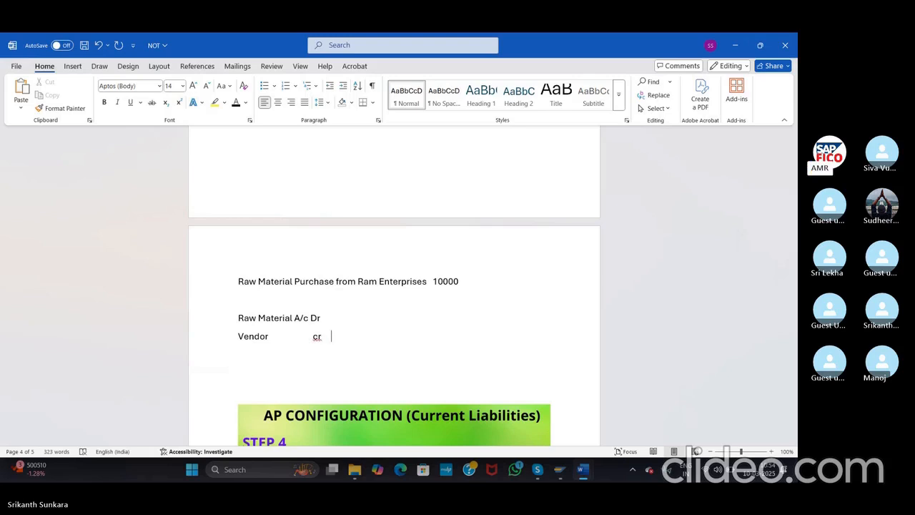
text( \)
key(BackSpace)
key(BackSpace)
key(BackSpace)
key(BackSpace)
key(BackSpace)
click(240, 336)
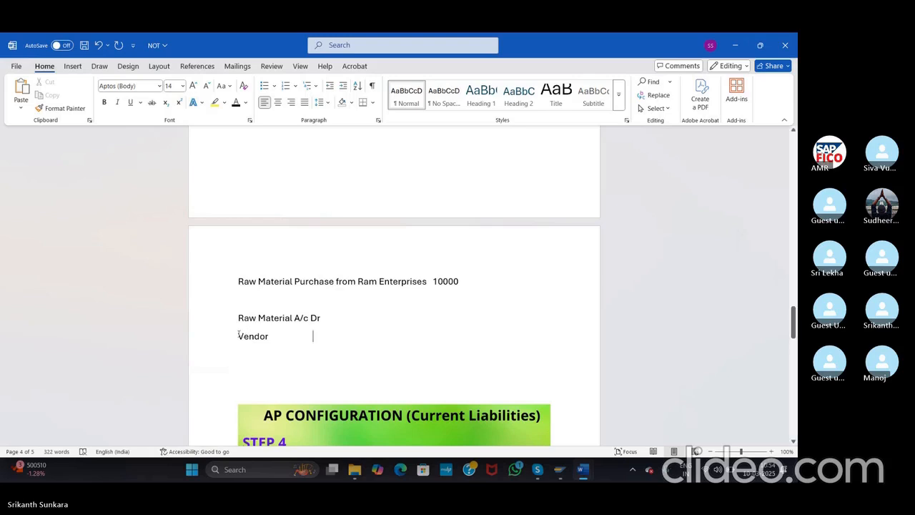
text(To)
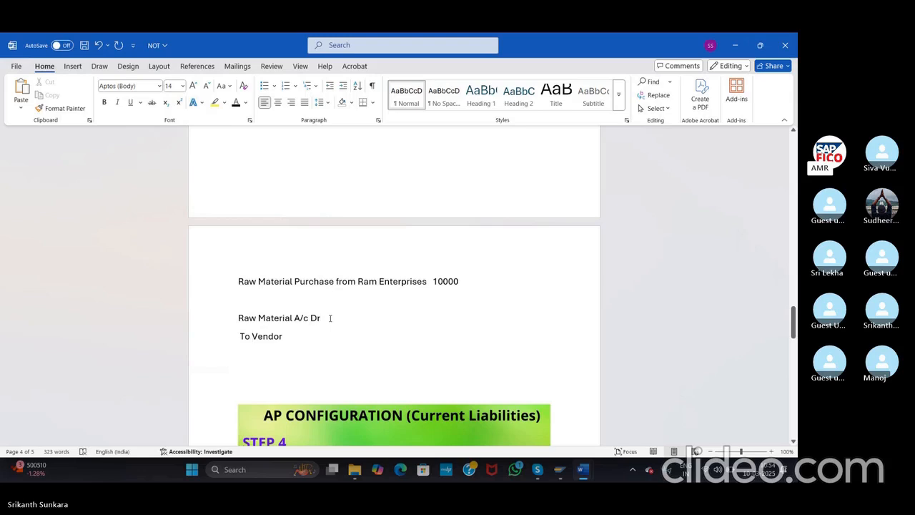
text(10)
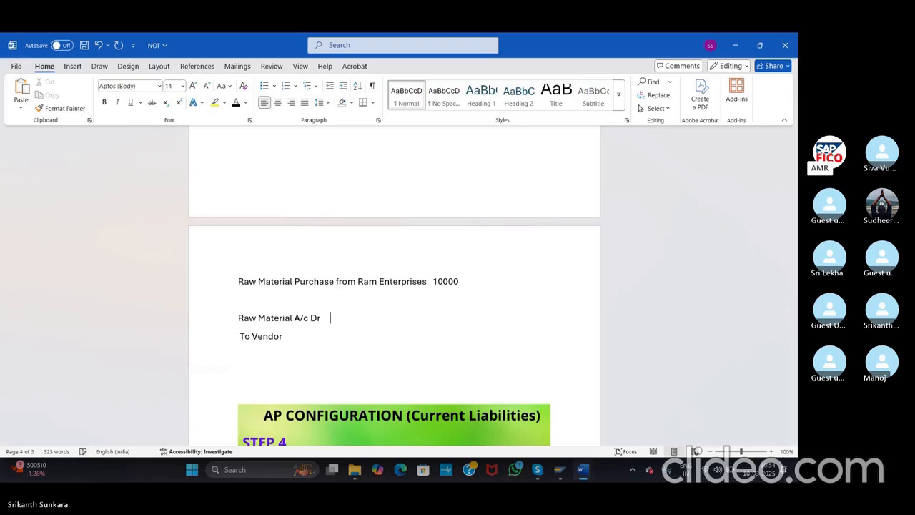
text(000)
text(10000)
Step: Add the line 'Vendor Invoice Posting FB50 (Single Screen)' below the journal entry
key(alt+Tab)
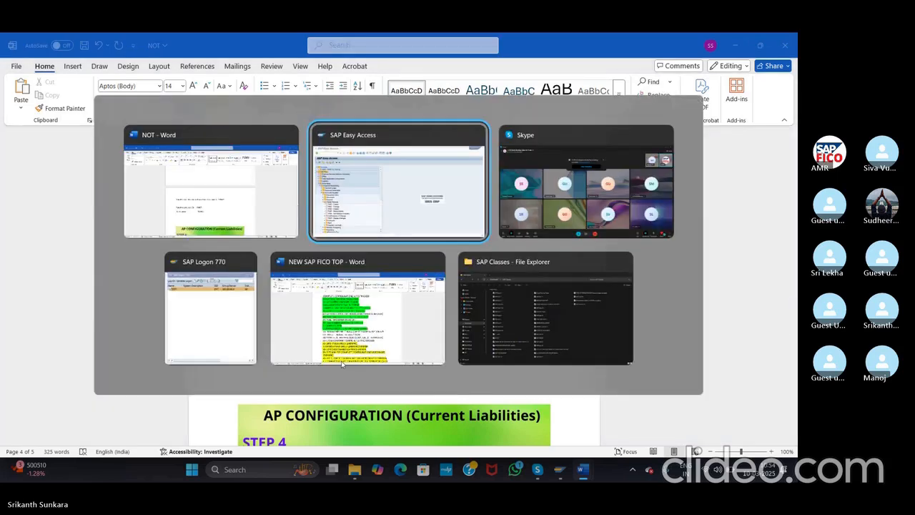
key(Escape)
key(Return)
key(Return)
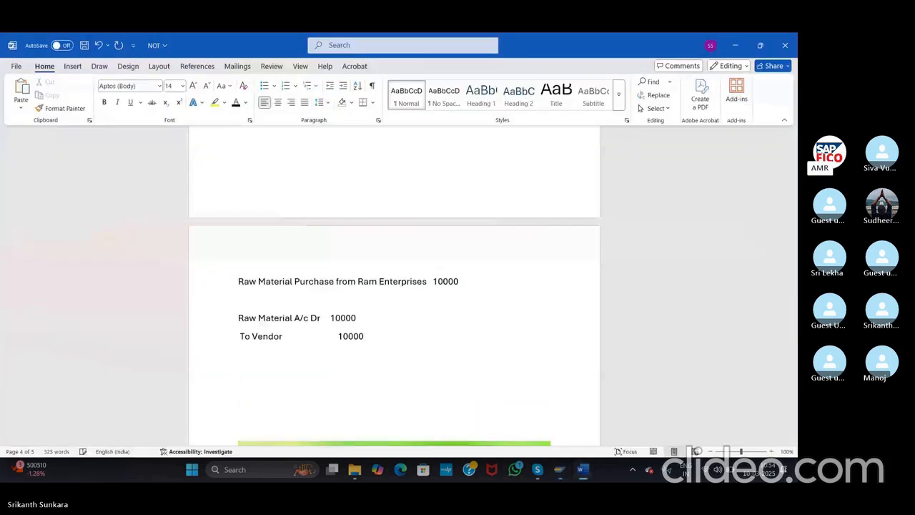
text(Vendor Invoice P)
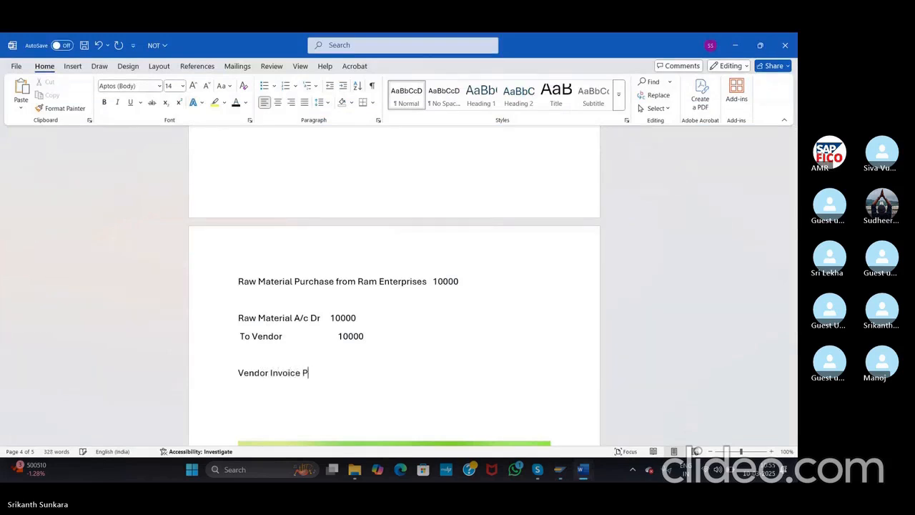
text(osting  FB50)
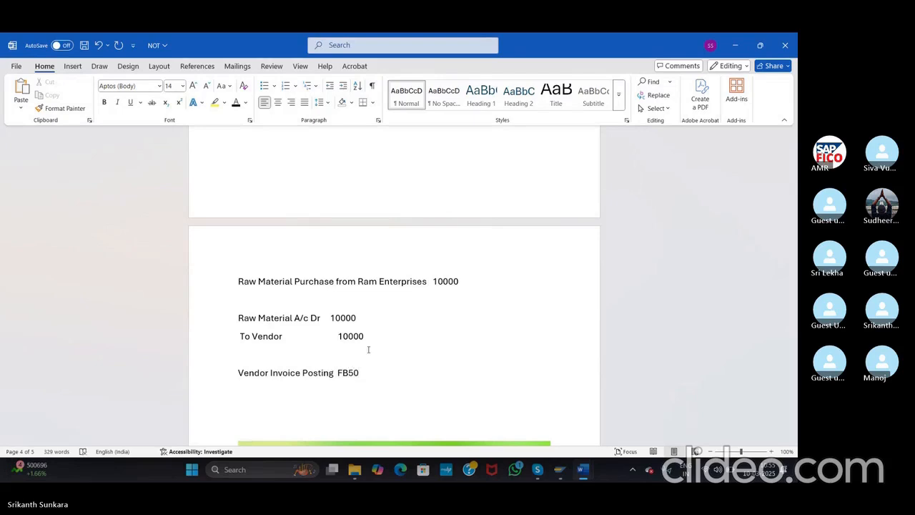
text( (Single Screen)
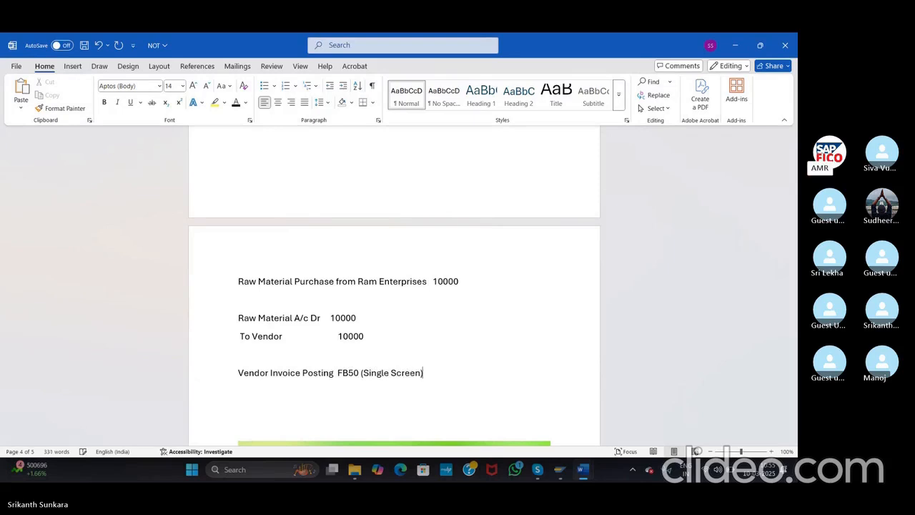
text())
Step: Add 'Vendor Invoice Posting F-43 (Double Screen)' aligned beneath the FB50 line
key(Return)
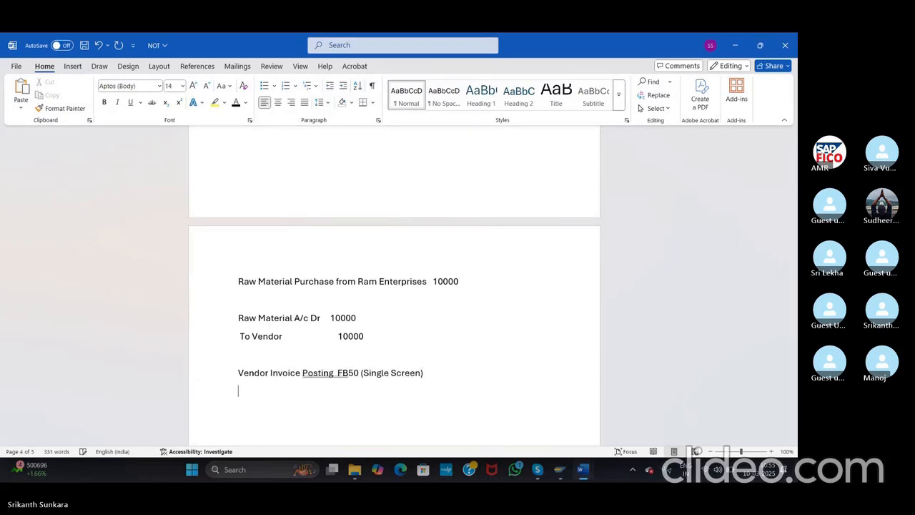
key(Tab)
text(F-43 (Double Screen))
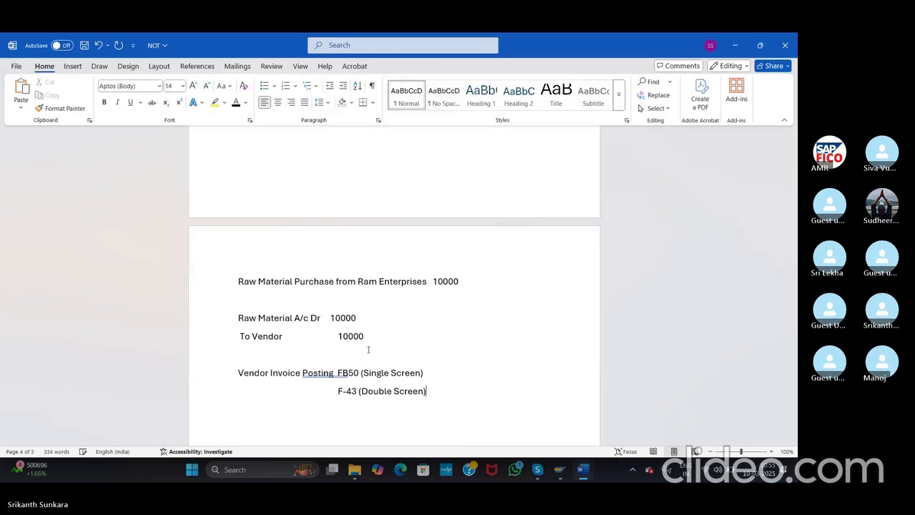
drag(238, 374, 336, 375)
key(ctrl+c)
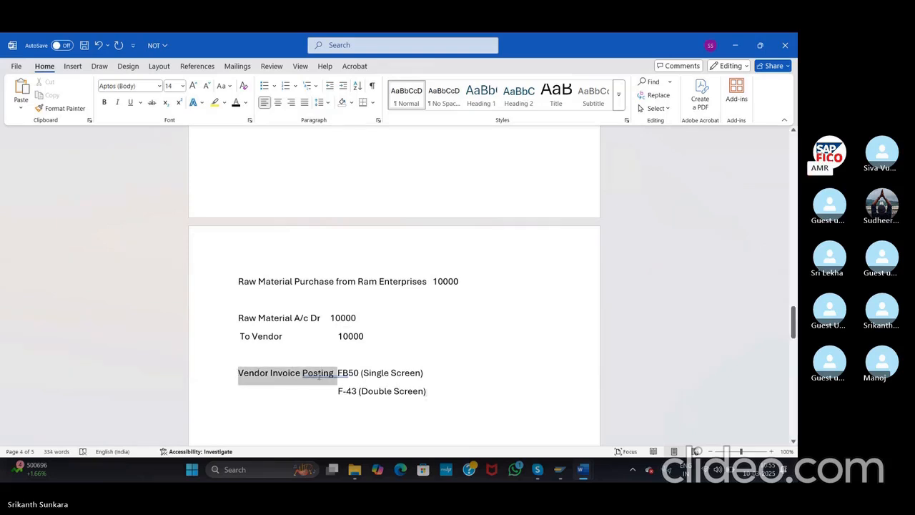
click(302, 378)
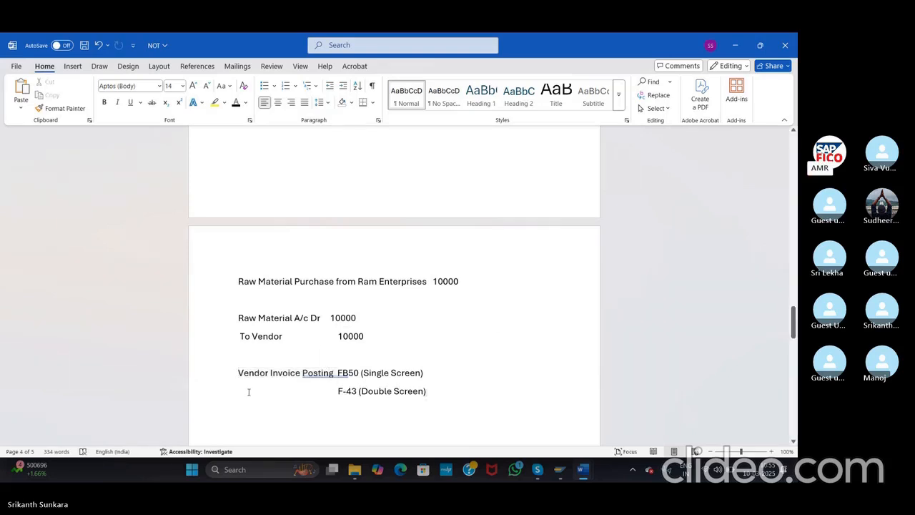
key(ctrl+v)
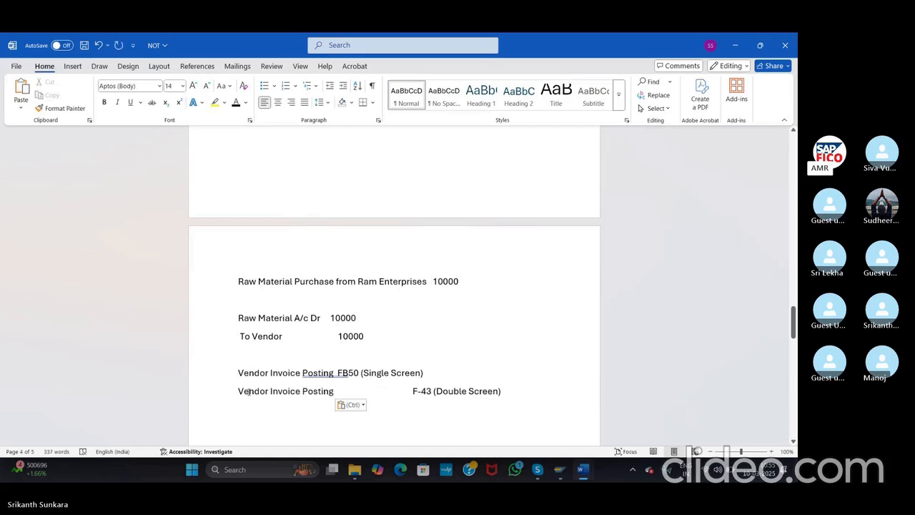
key(Delete)
key(Delete)
key(Delete)
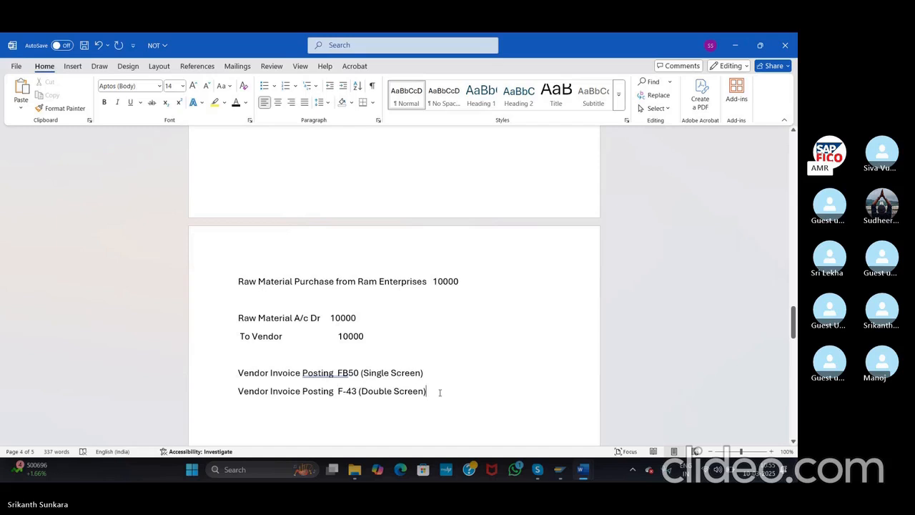
key(Return)
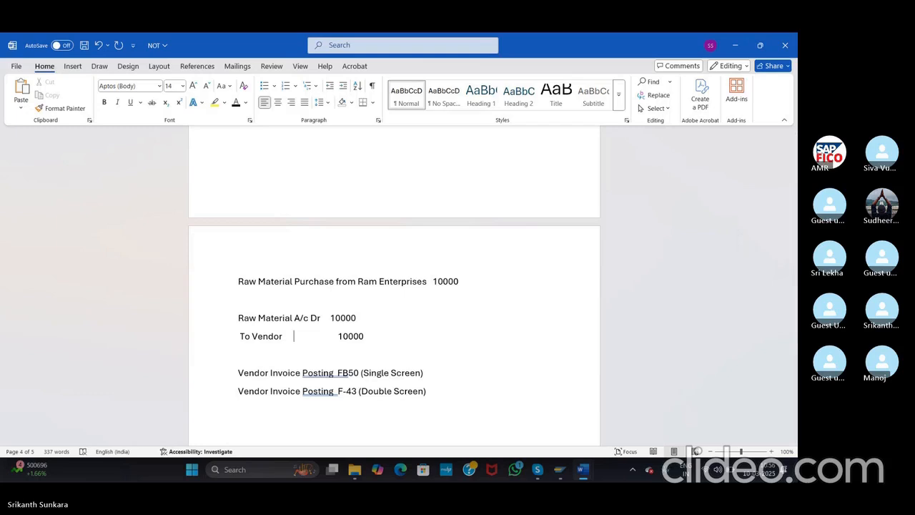
Step: Add posting key 40 after the Raw Material amount and 31 after the To Vendor amount
click(361, 317)
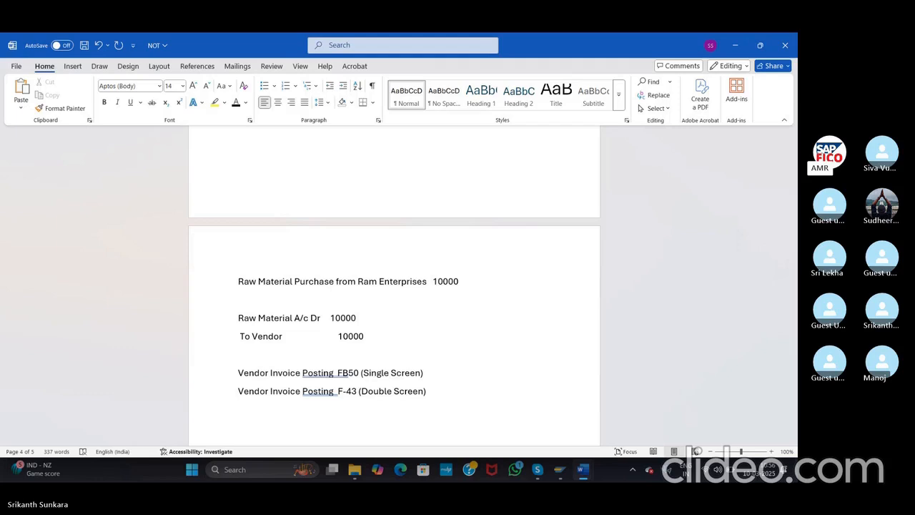
text(40)
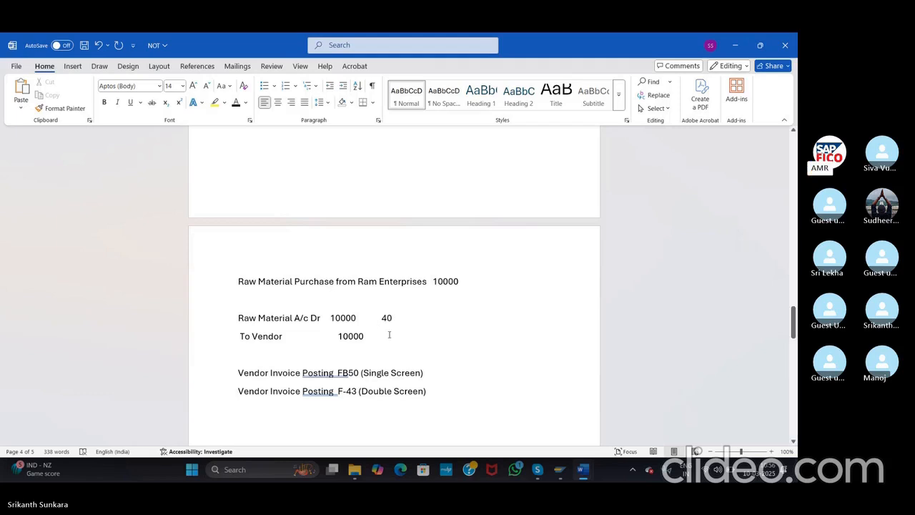
click(387, 335)
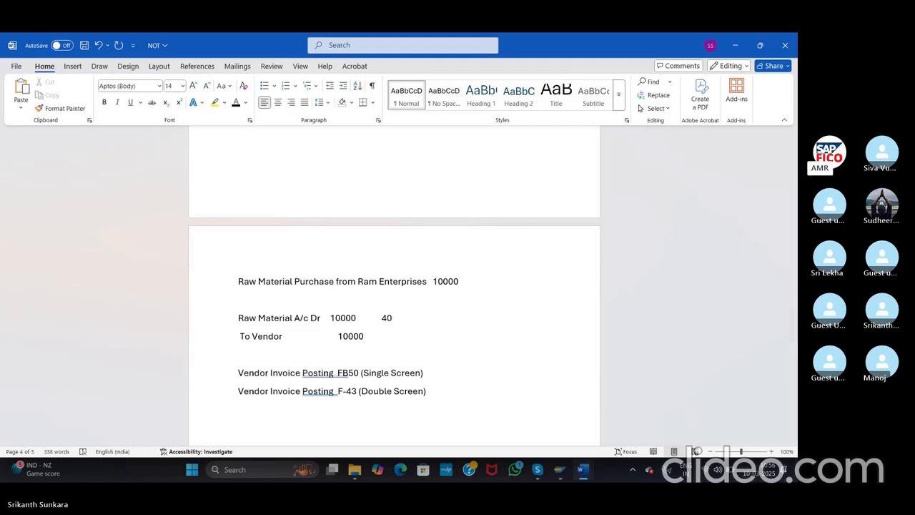
text(31)
click(387, 336)
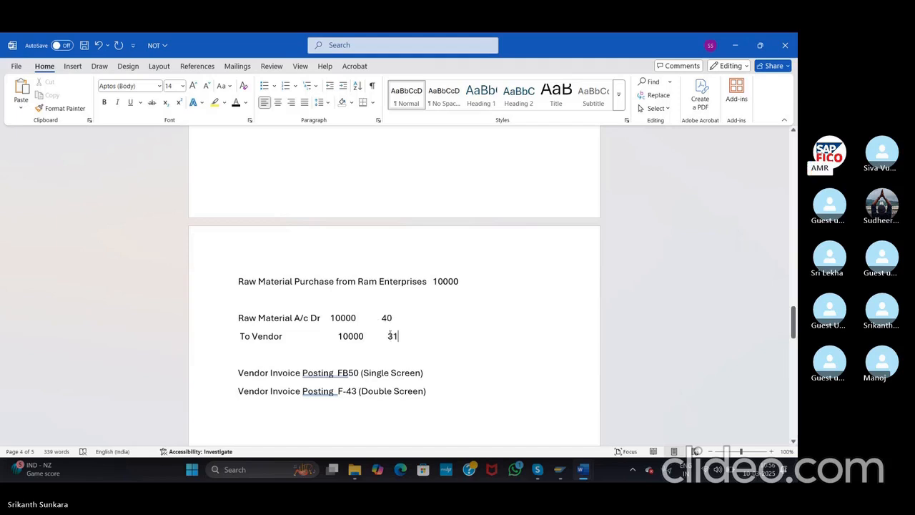
key(BackSpace)
key(BackSpace)
key(BackSpace)
key(BackSpace)
key(BackSpace)
key(BackSpace)
key(BackSpace)
key(BackSpace)
key(BackSpace)
key(BackSpace)
Step: Correct FB50 to FB60 in the notes and switch back to SAP
click(352, 371)
key(BackSpace)
text(6)
drag(338, 391, 435, 396)
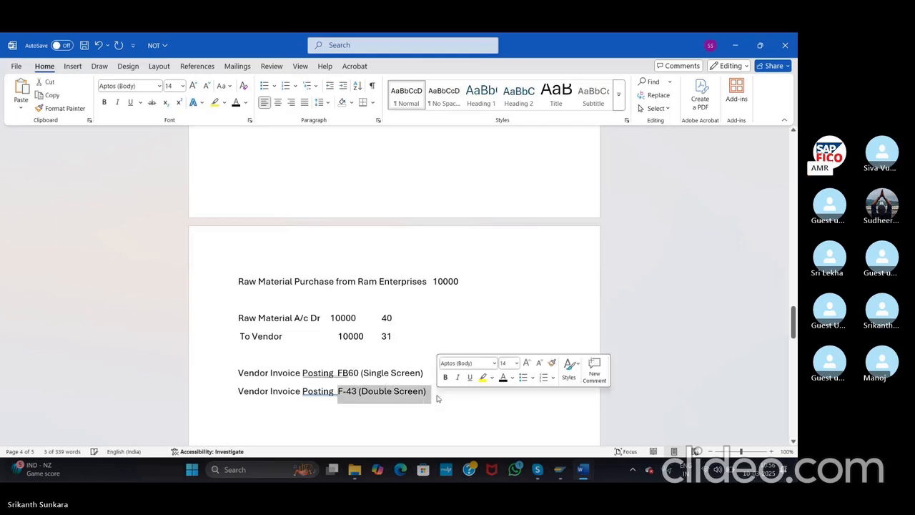
click(404, 407)
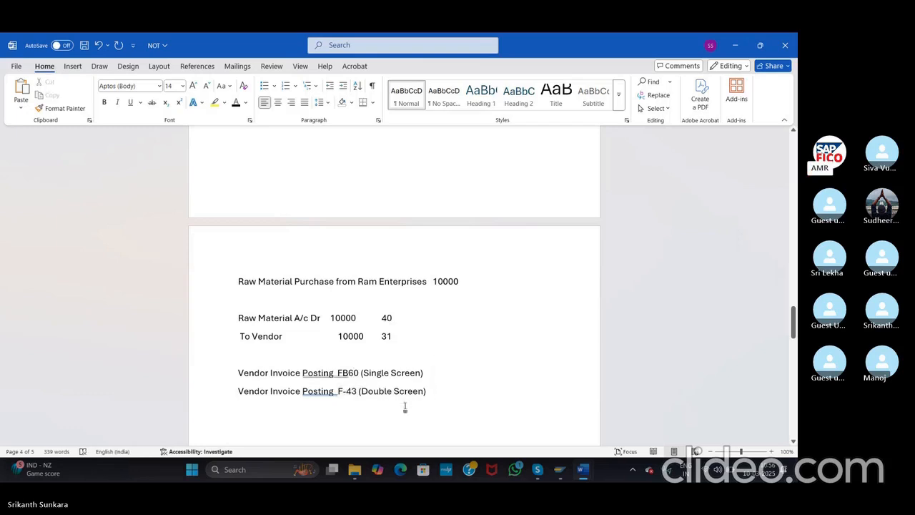
key(alt+Tab)
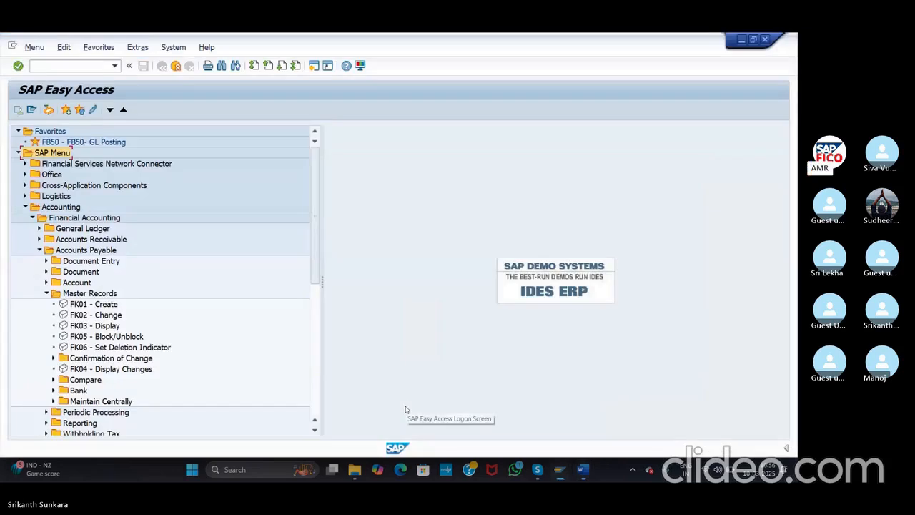
Step: Insert the line 'Document Type KR (Vendor Posting)' below the To Vendor entry, then return to SAP
key(alt+Tab)
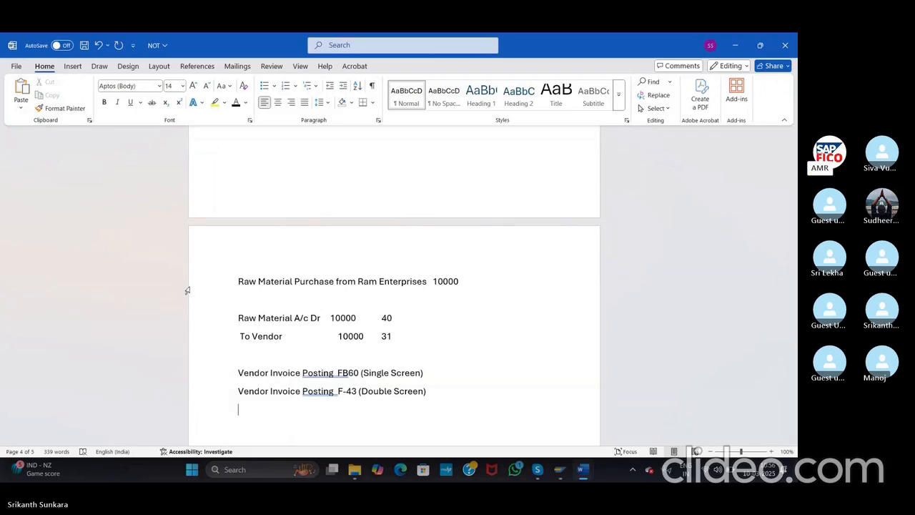
drag(235, 316, 416, 335)
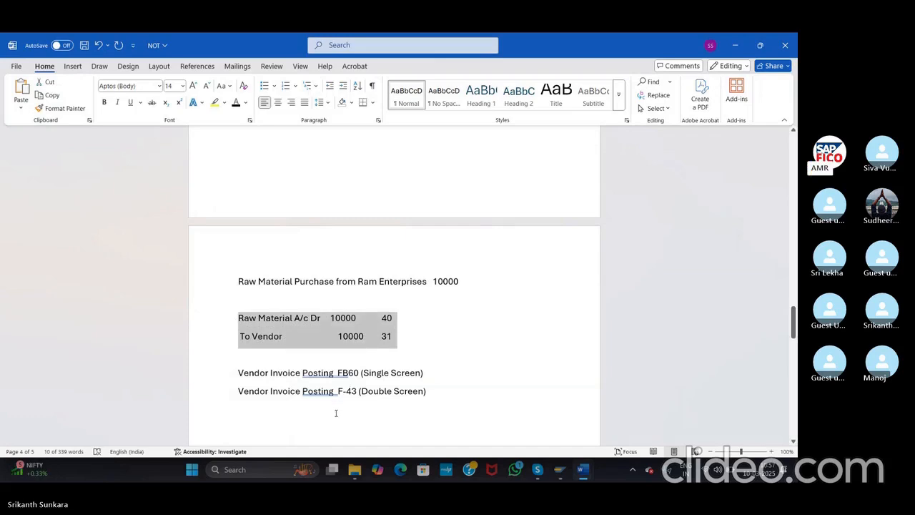
click(366, 353)
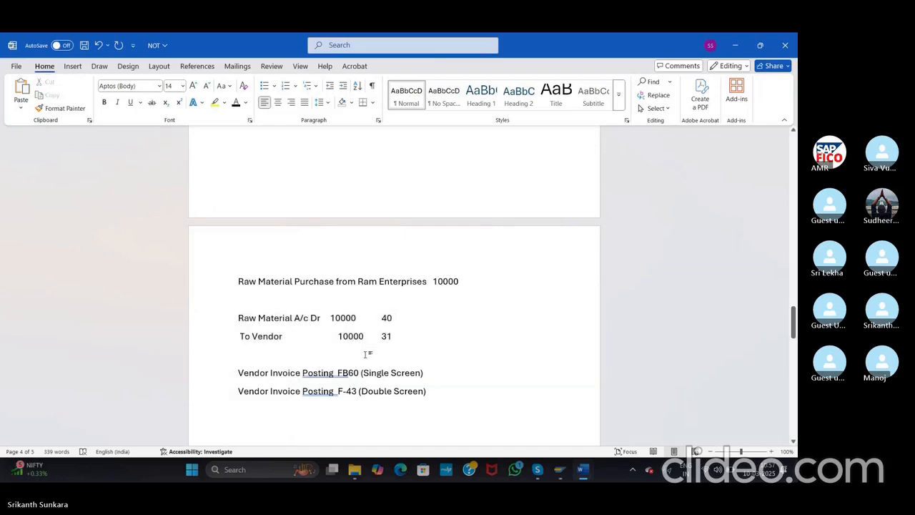
text(Do)
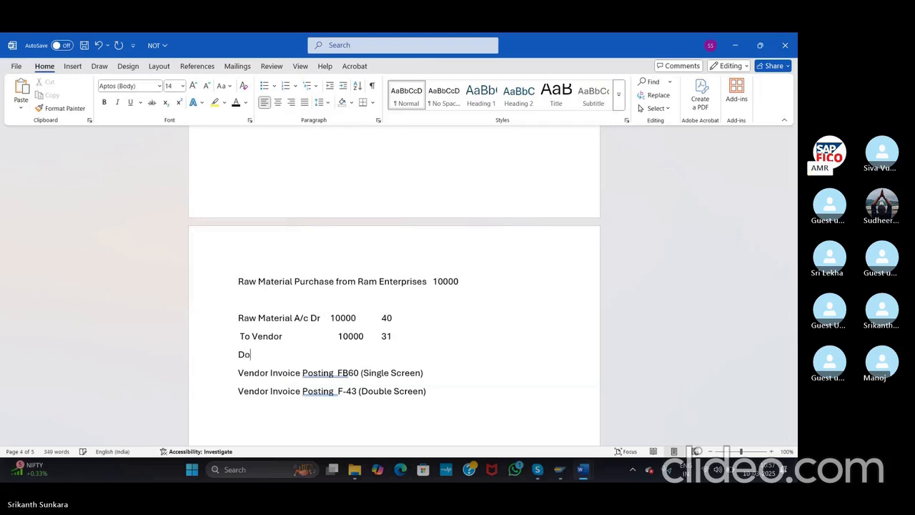
text(cument)
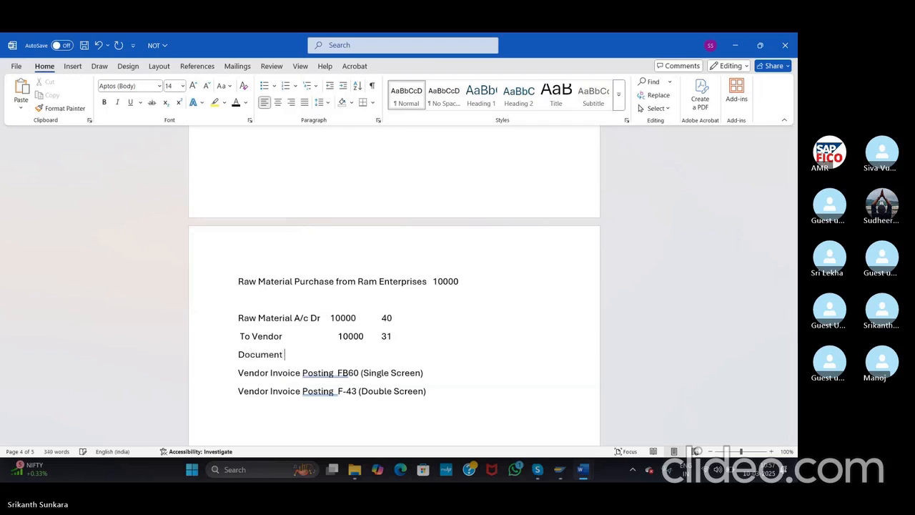
text( Type  )
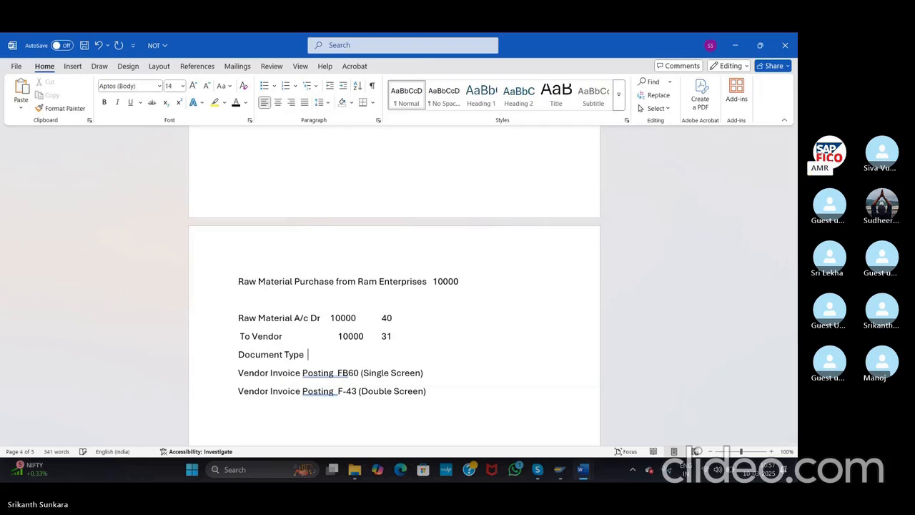
text(KR (Ven)
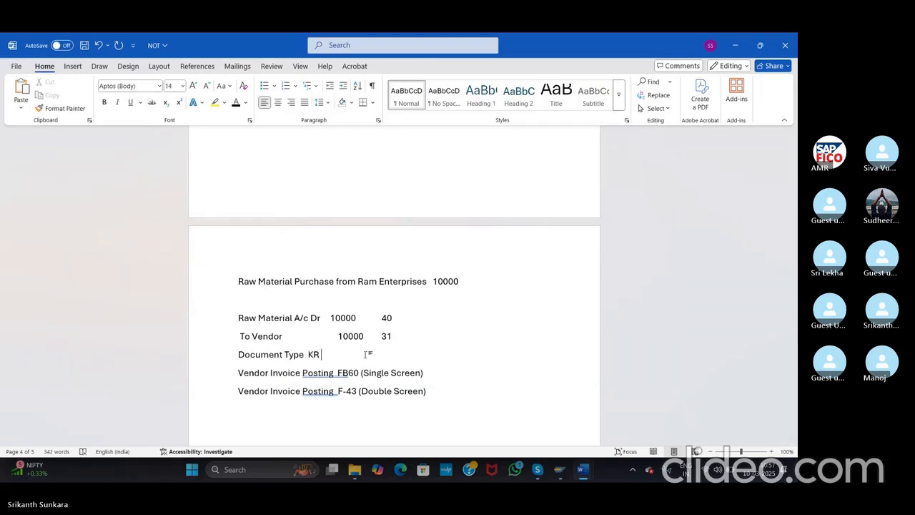
text(dor Pos)
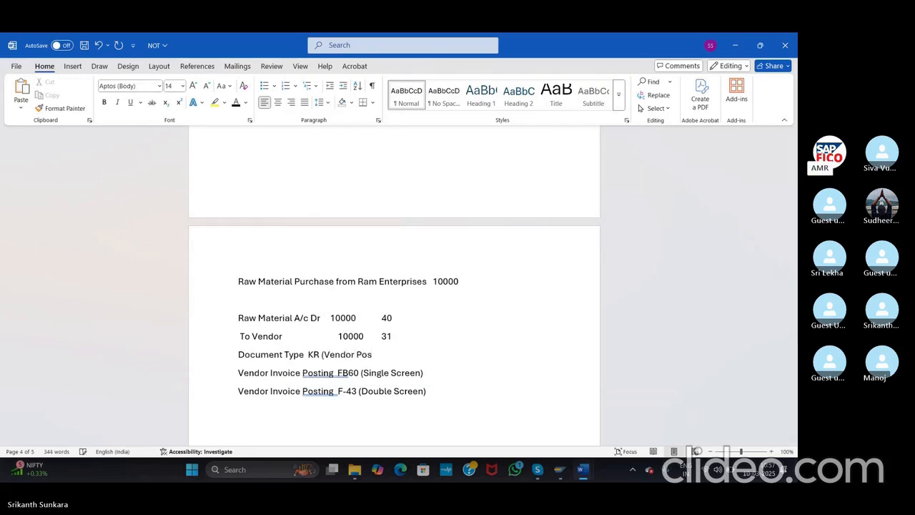
text(ting)
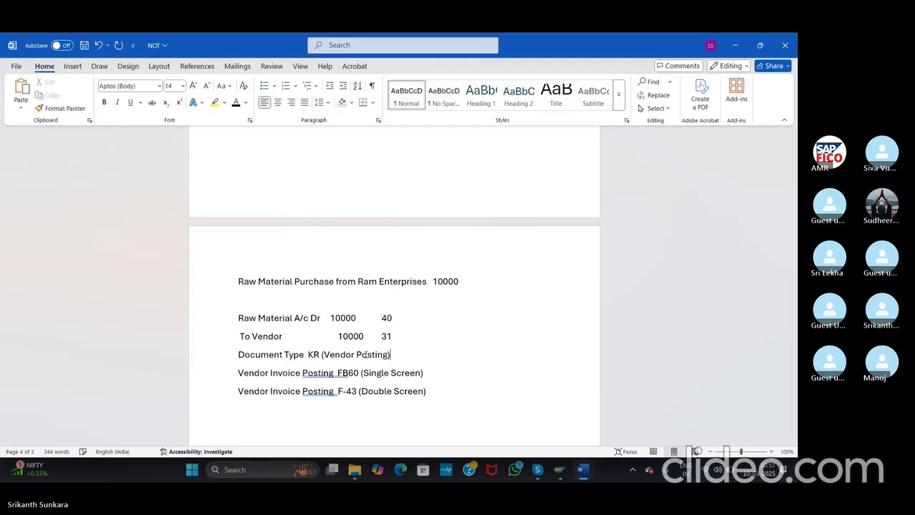
key(alt+Tab)
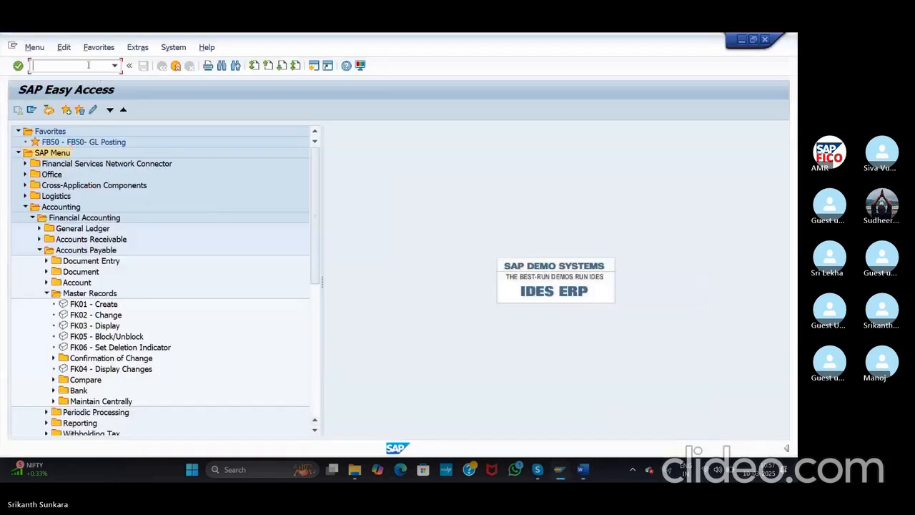
Step: Start FB60 and pick vendor 100581 through the vendor search for company code ASI
text(/nfb60)
key(Return)
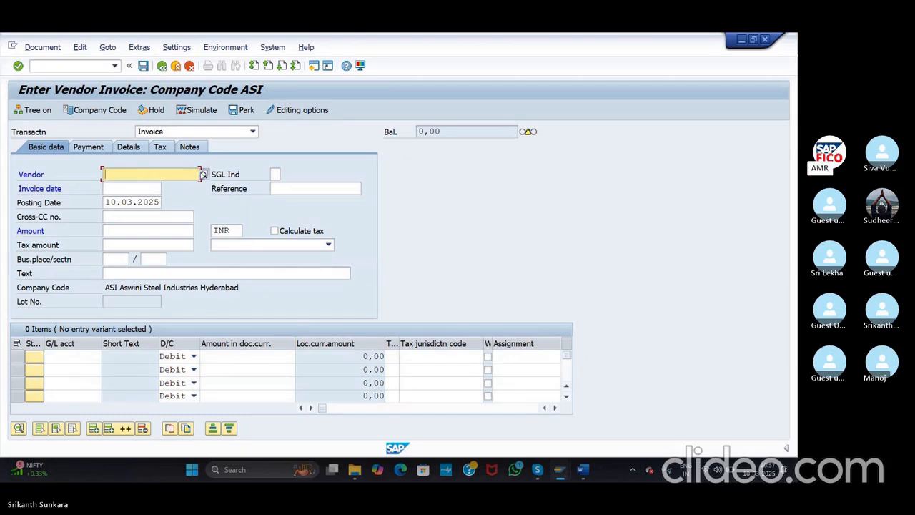
click(203, 174)
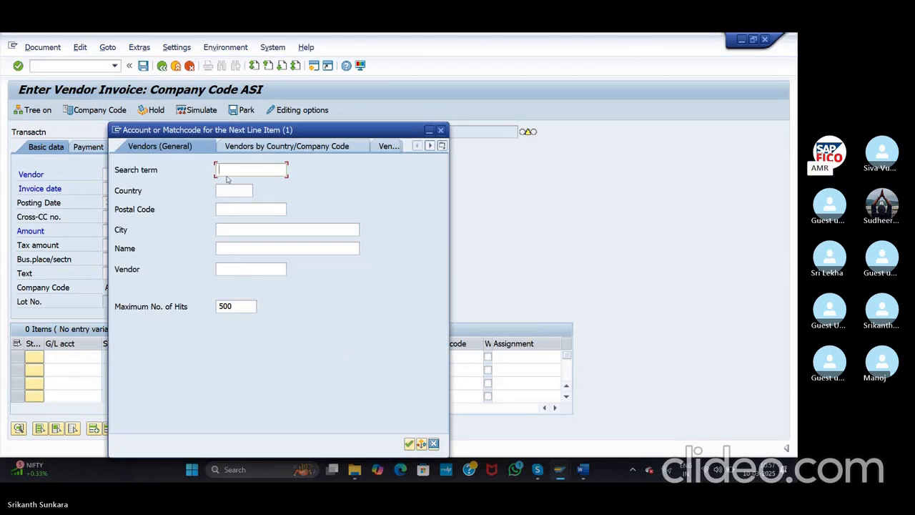
click(263, 147)
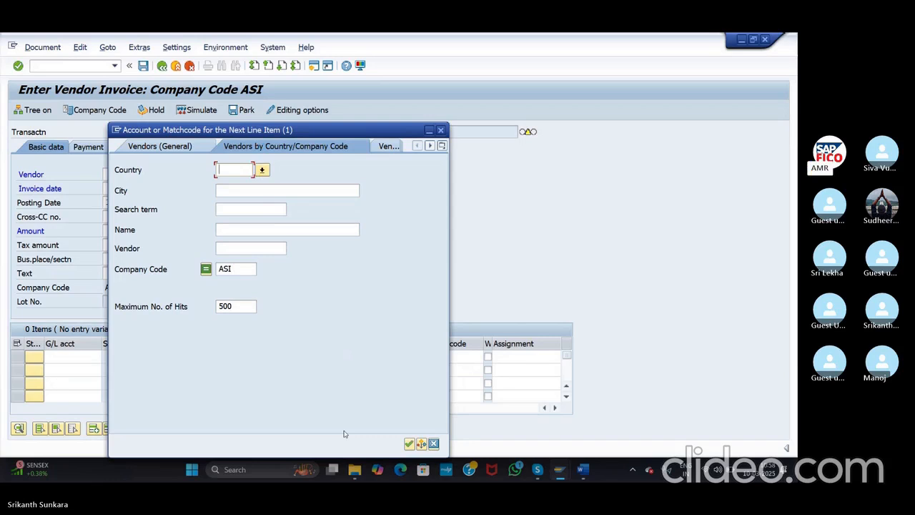
click(409, 444)
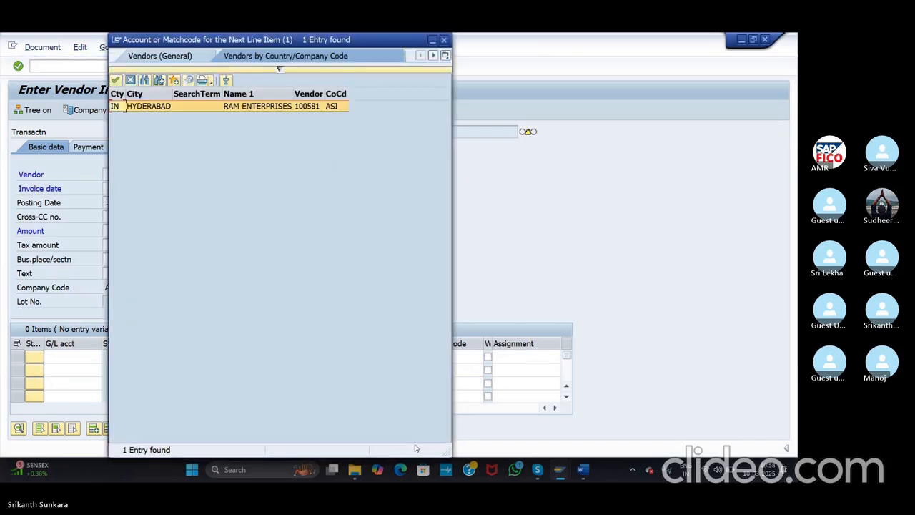
double_click(186, 107)
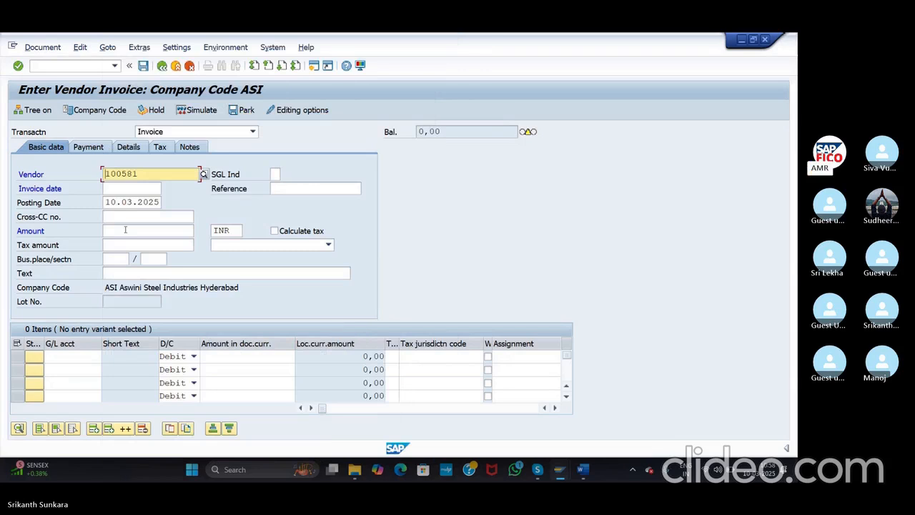
Step: Enter invoice date 10.03.2025, amount 10000 and text 'Vendor Invoice posting' in the invoice header
click(126, 187)
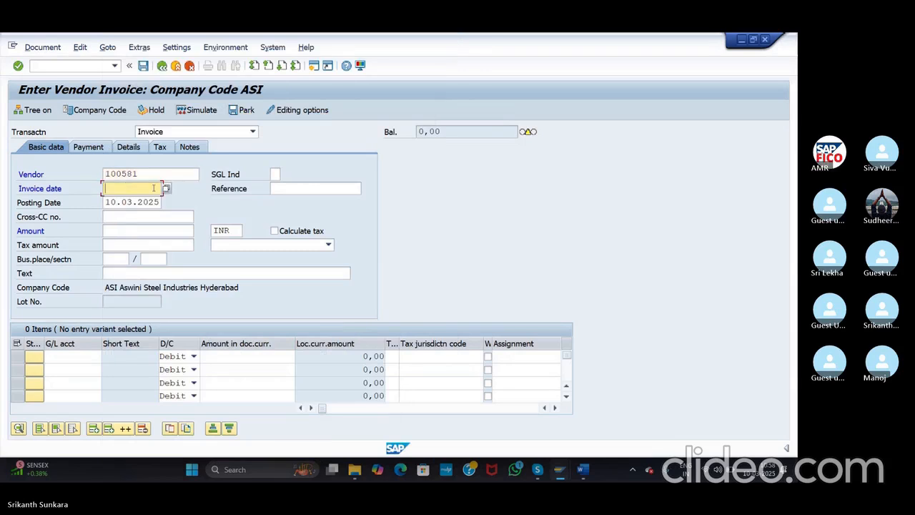
click(165, 188)
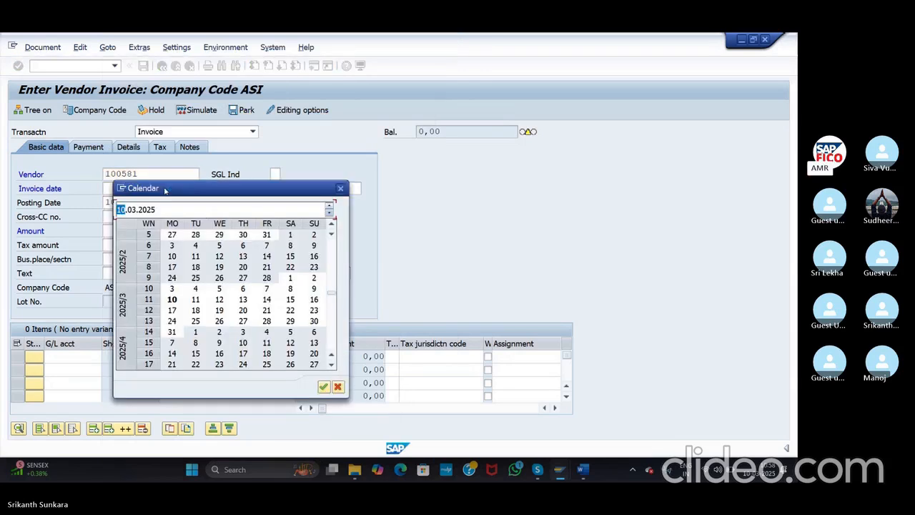
click(323, 387)
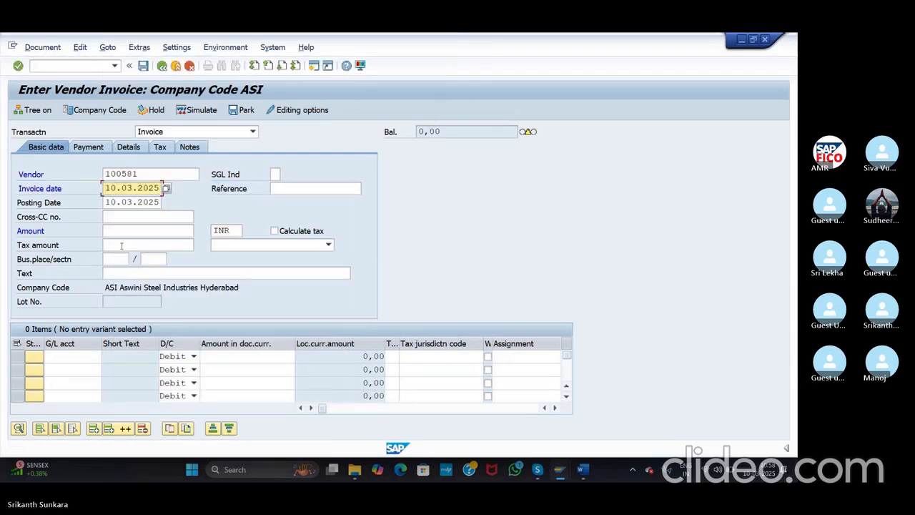
click(122, 245)
click(126, 232)
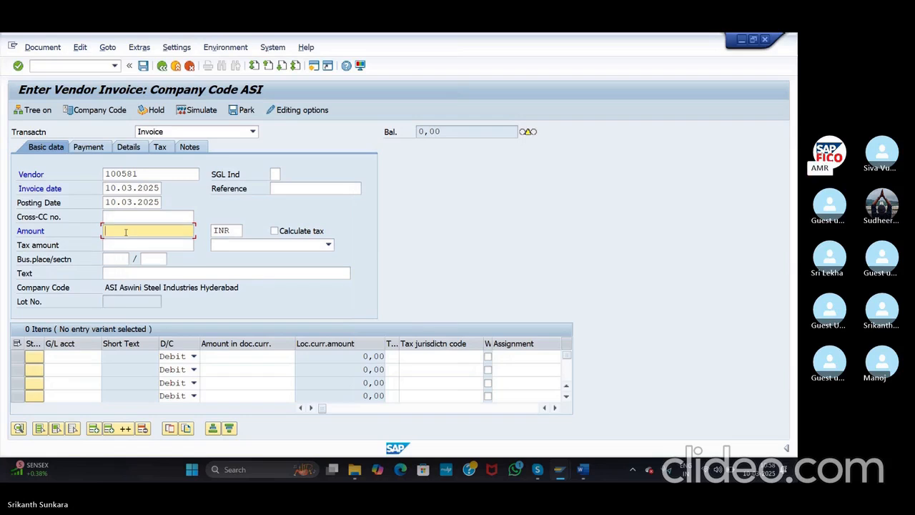
text(10000)
click(132, 273)
text(V)
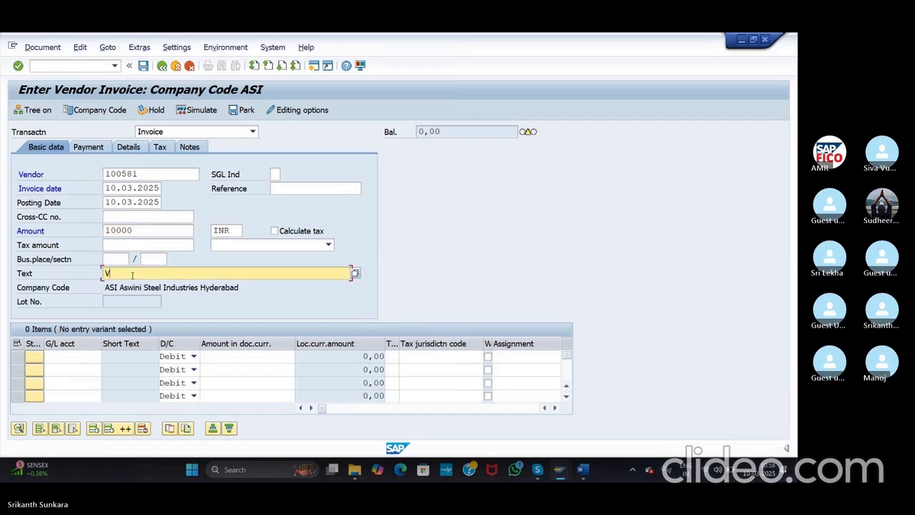
text(endor Invoice posting)
click(71, 356)
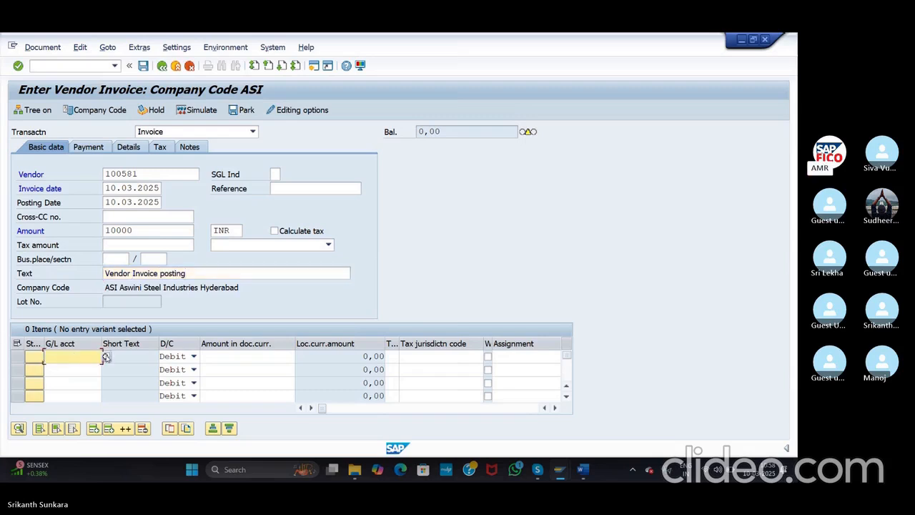
Step: List the 12 G/L accounts of chart AGOC for the first line item, then close the list
click(105, 357)
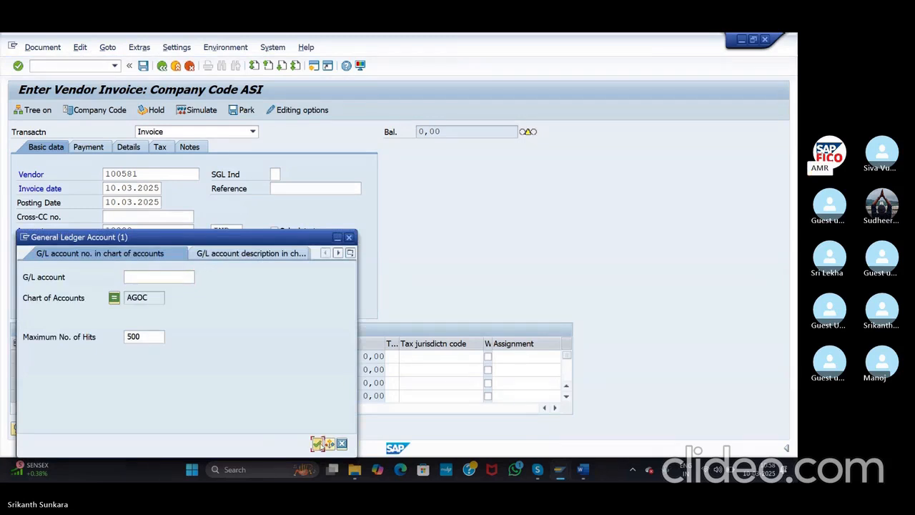
click(317, 444)
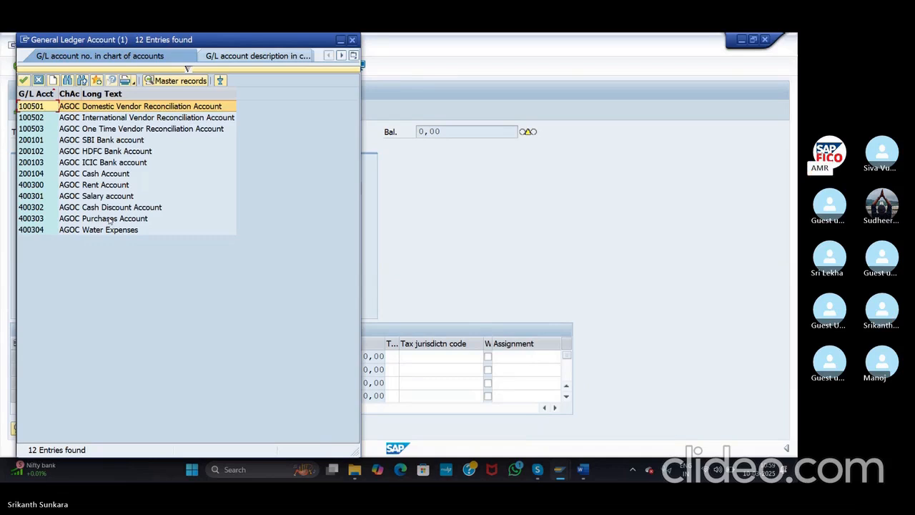
click(353, 41)
Step: Open a second session and run FS00 for central G/L account maintenance
click(78, 65)
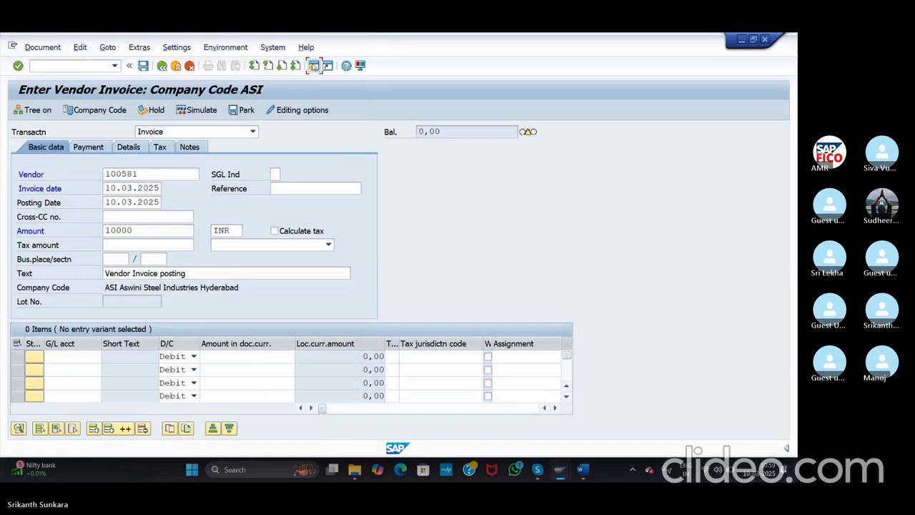
click(314, 65)
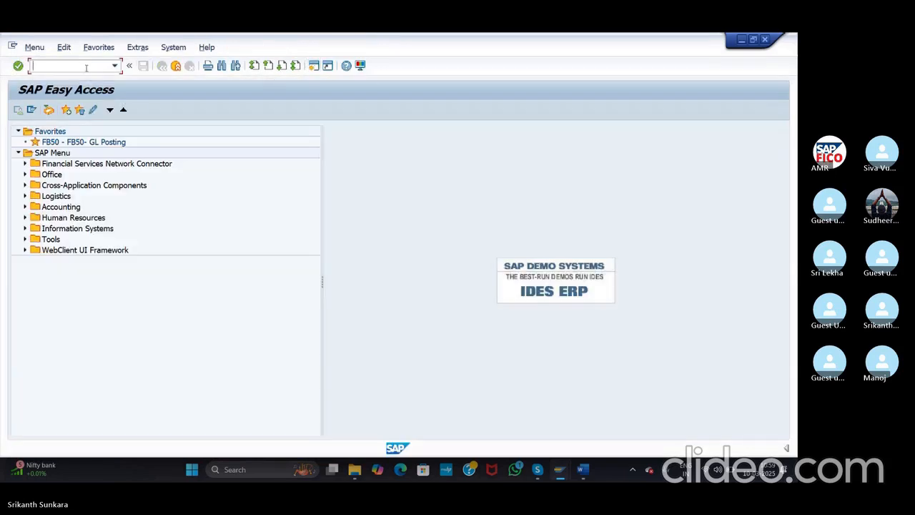
text(fs00)
key(Return)
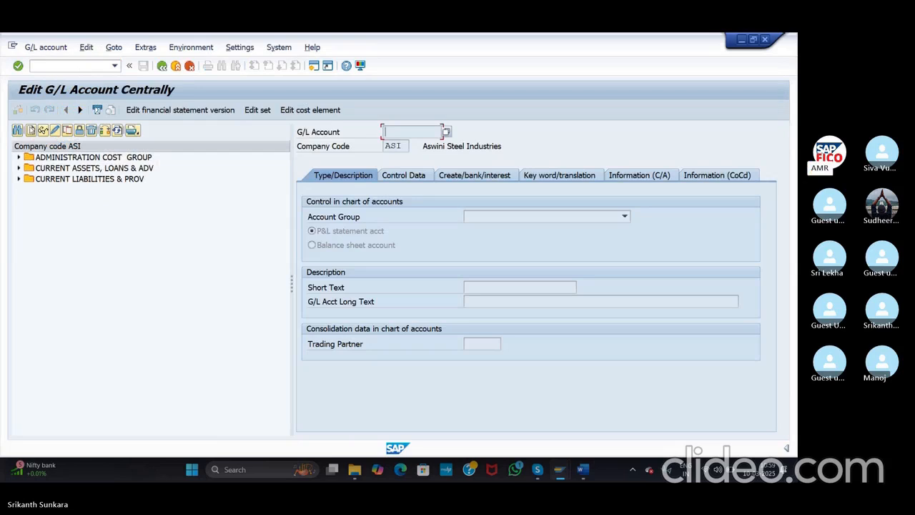
Step: Begin creating G/L account 200105 for company code ASI
click(31, 130)
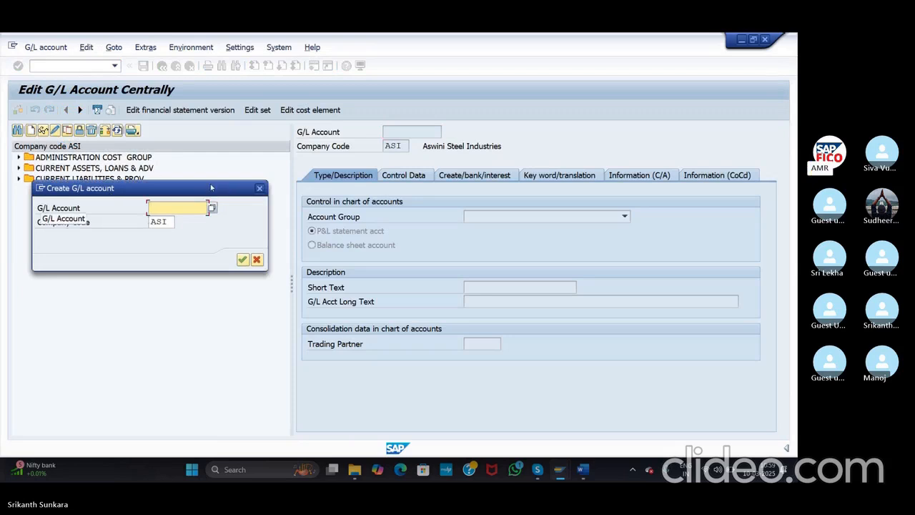
drag(210, 183, 214, 246)
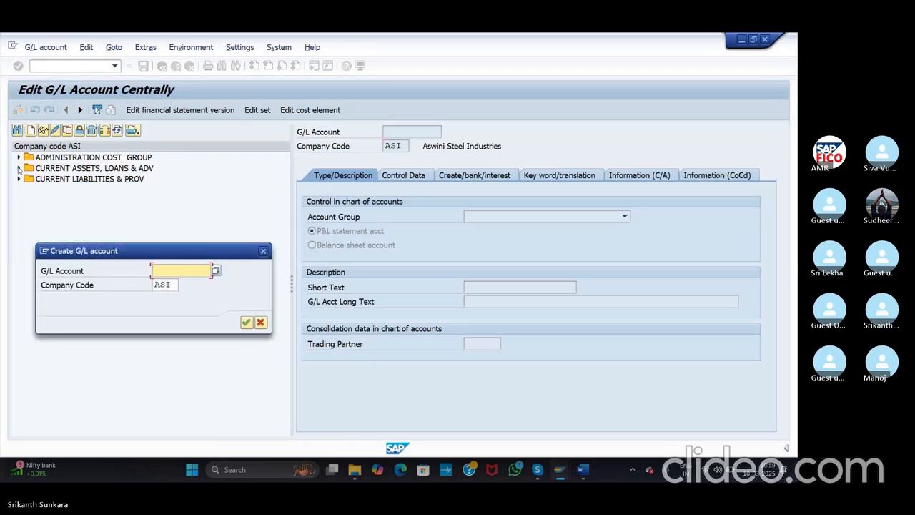
click(263, 250)
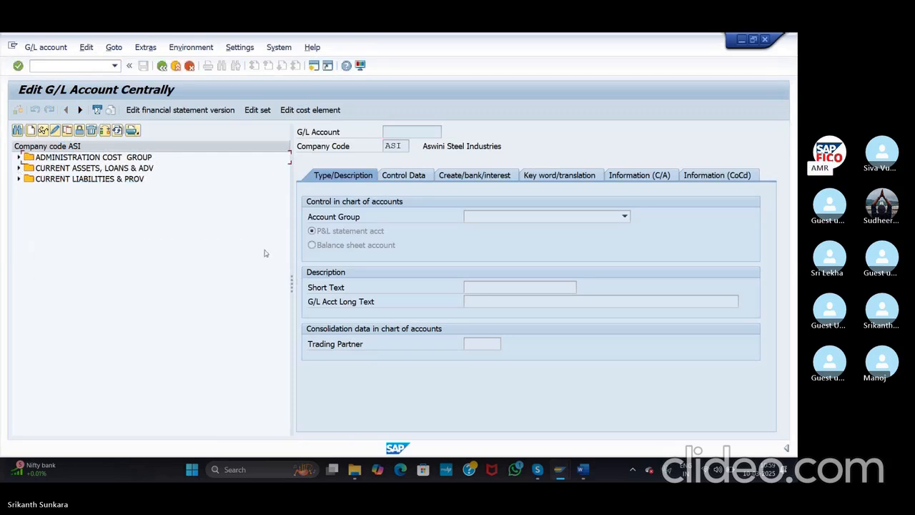
click(18, 168)
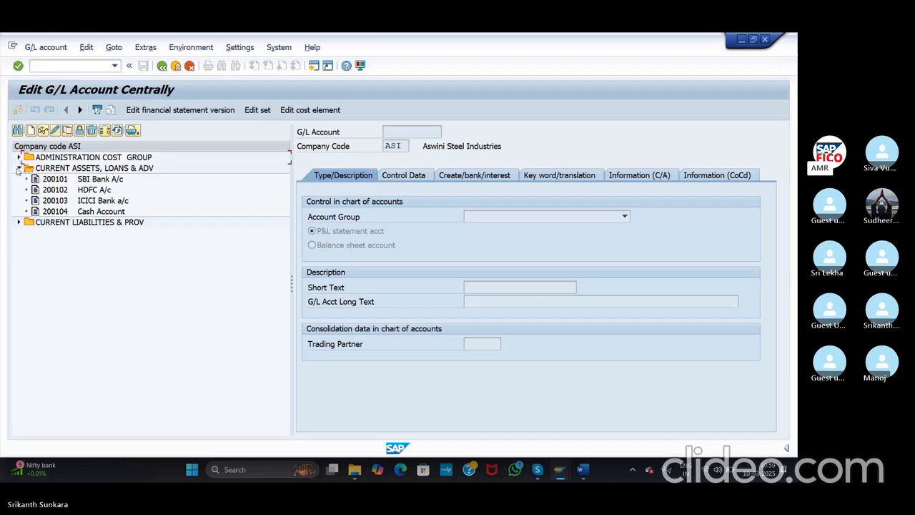
click(32, 130)
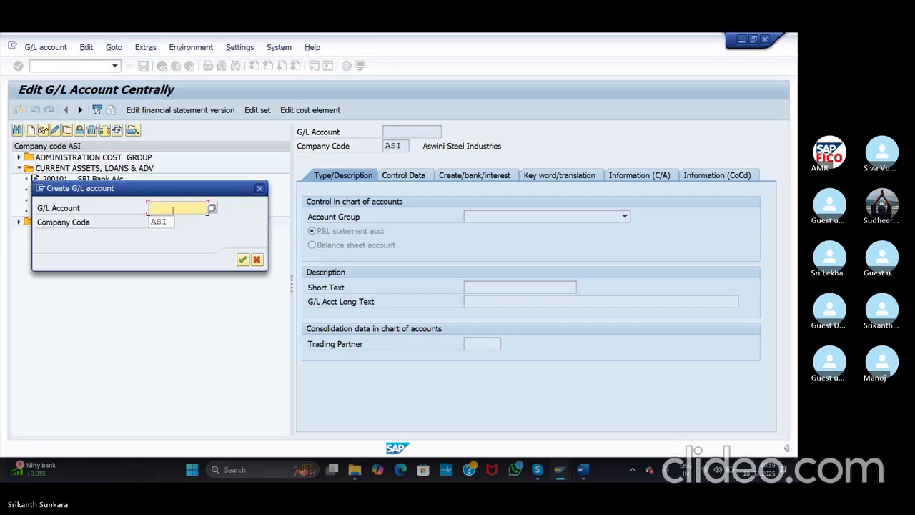
drag(143, 188, 145, 236)
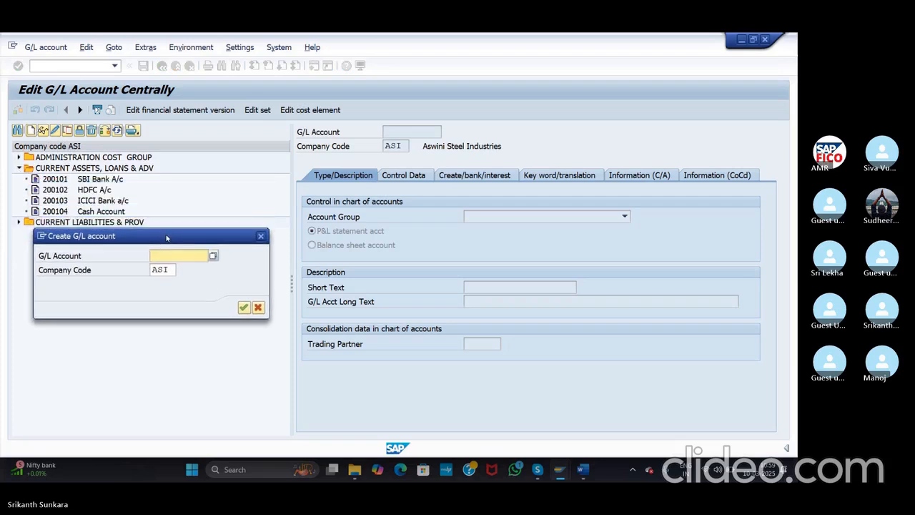
text(2001)
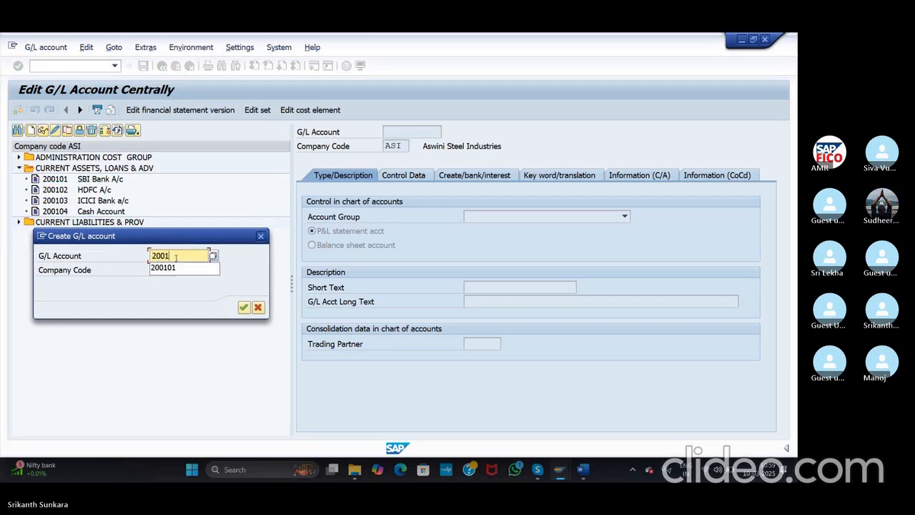
text(05)
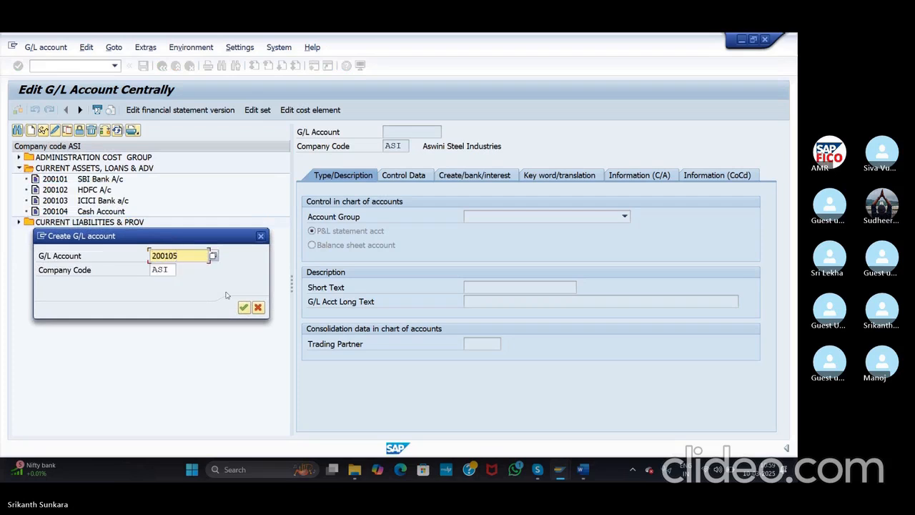
click(243, 308)
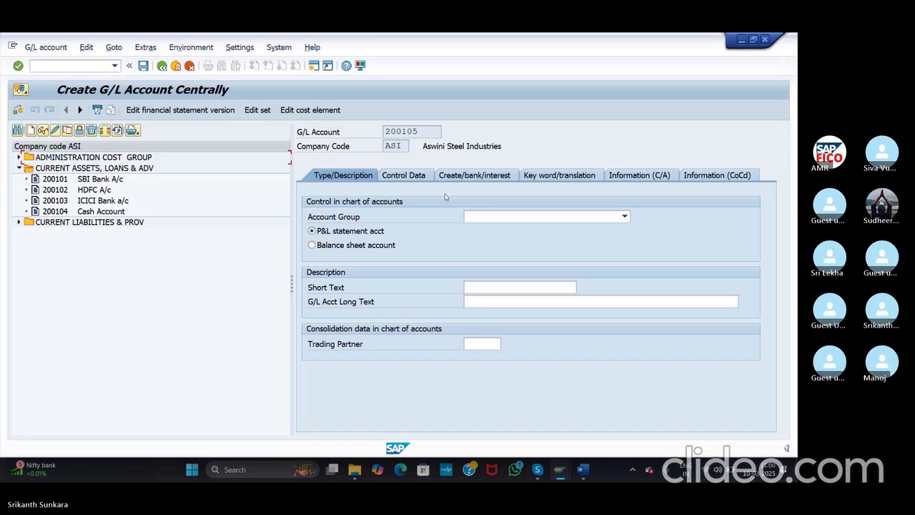
Step: Make 200105 a balance sheet account in group CURRENT ASSETS, LOANS & ADV, long text 'Raw Material Account'
click(492, 218)
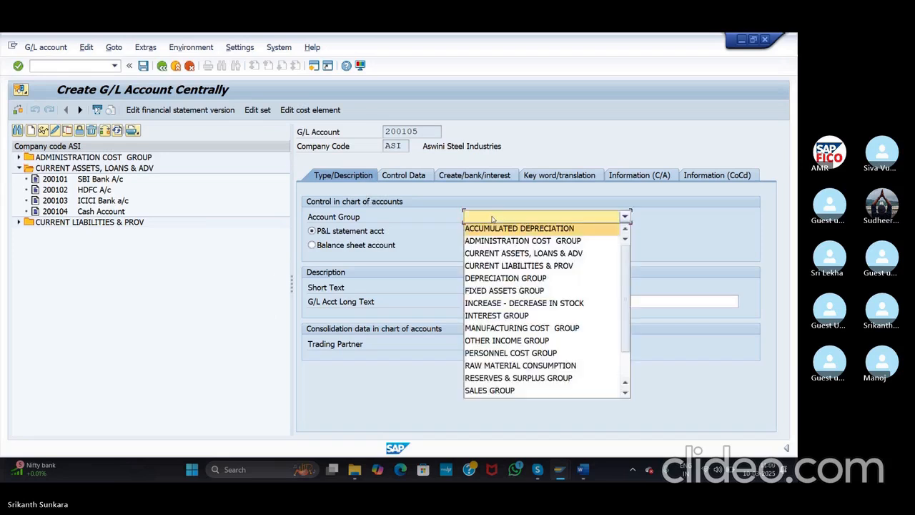
click(498, 255)
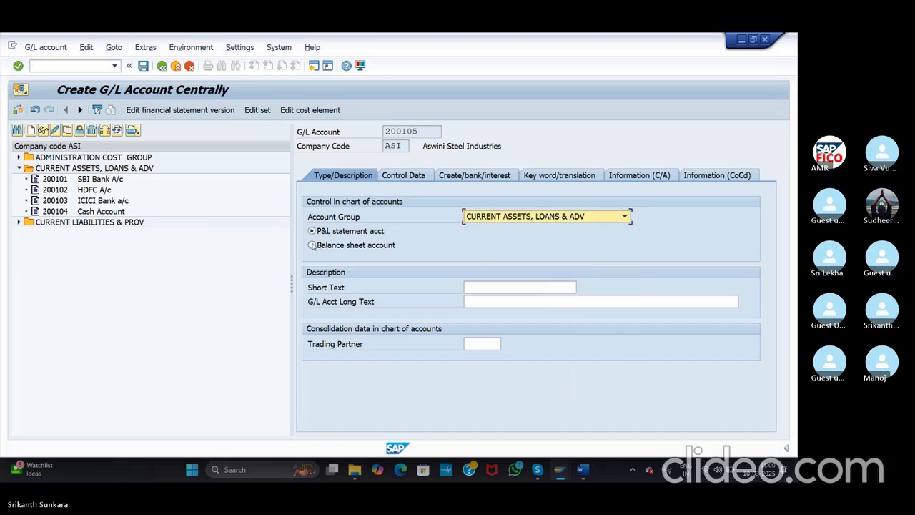
click(495, 286)
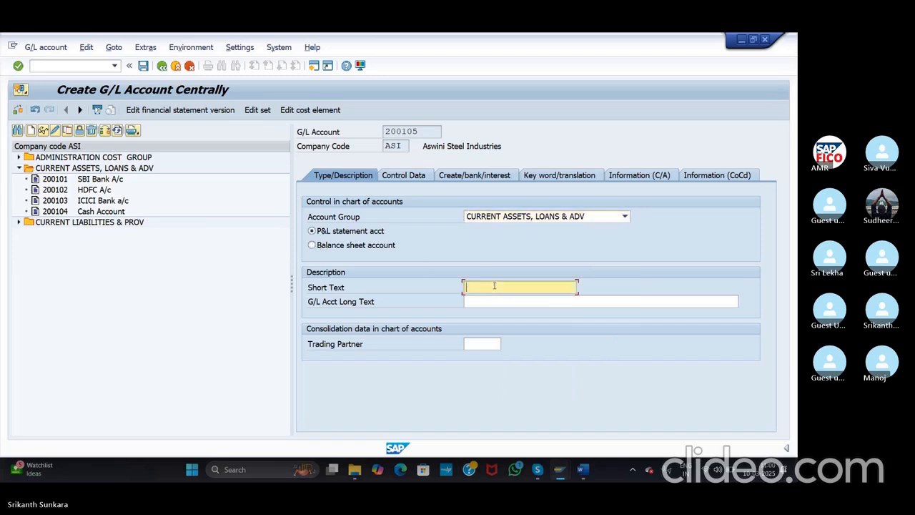
text(Raw)
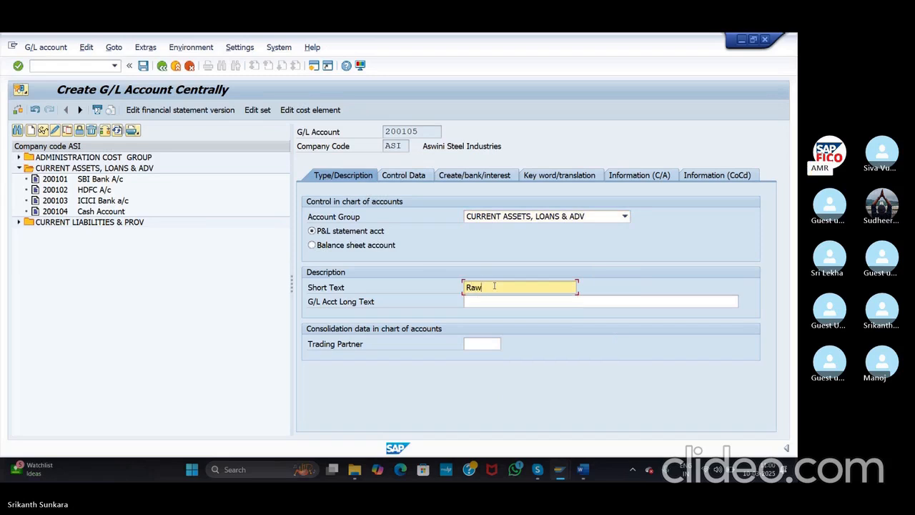
click(311, 245)
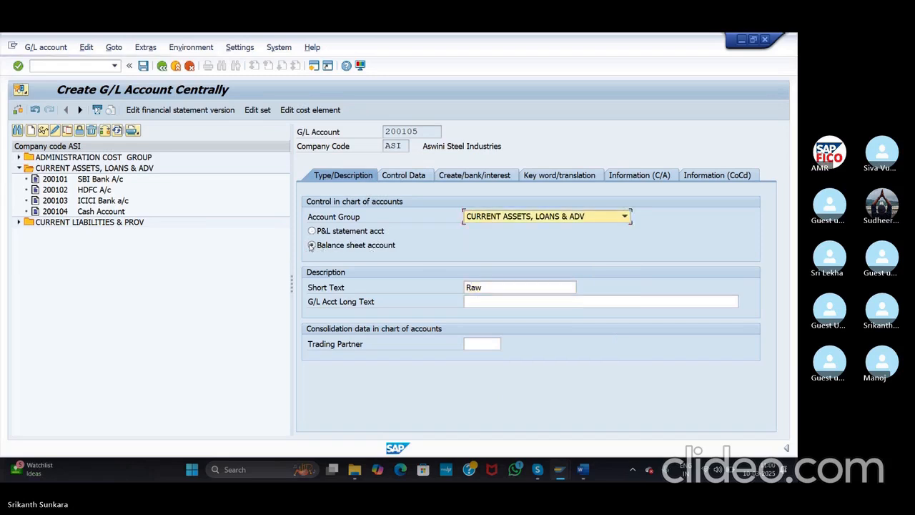
click(493, 287)
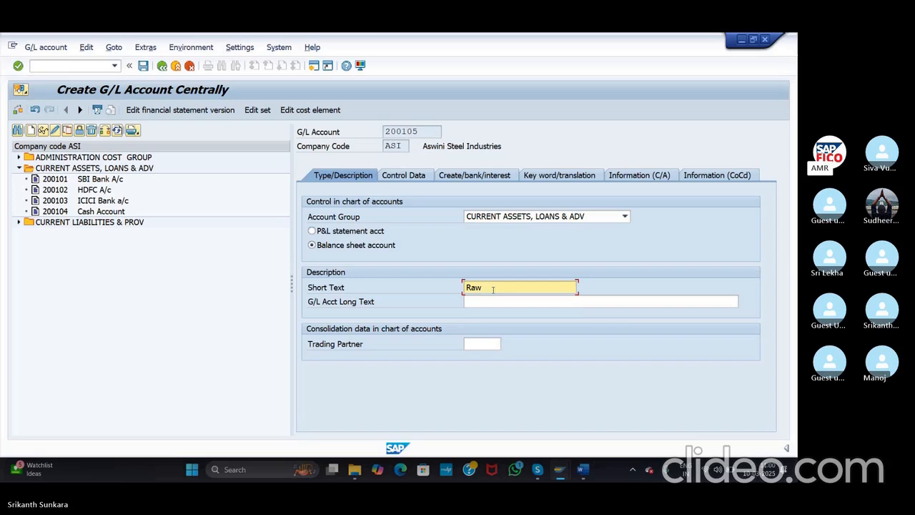
text(Material)
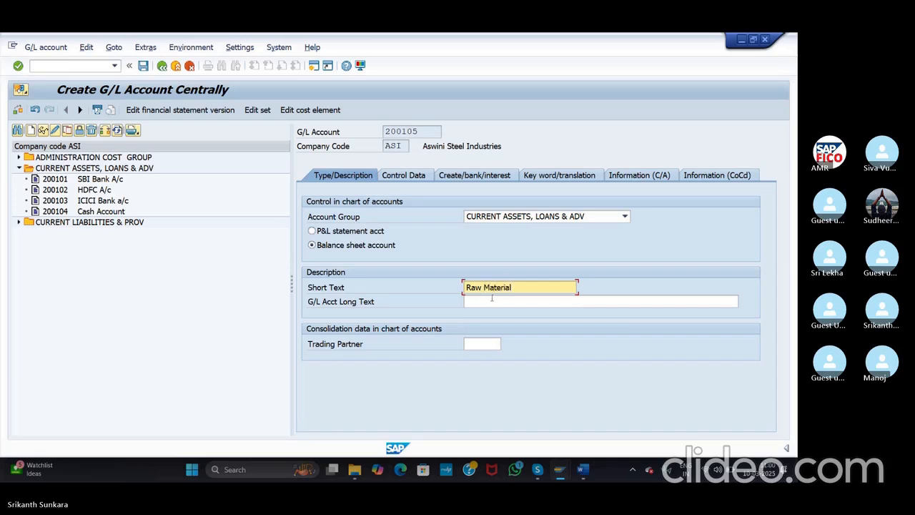
click(491, 301)
text(Raw Mate)
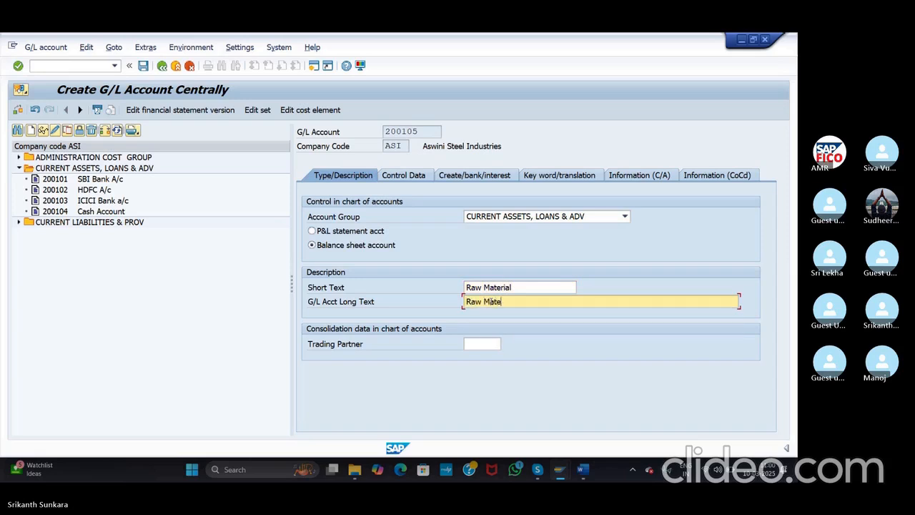
text(rial Account)
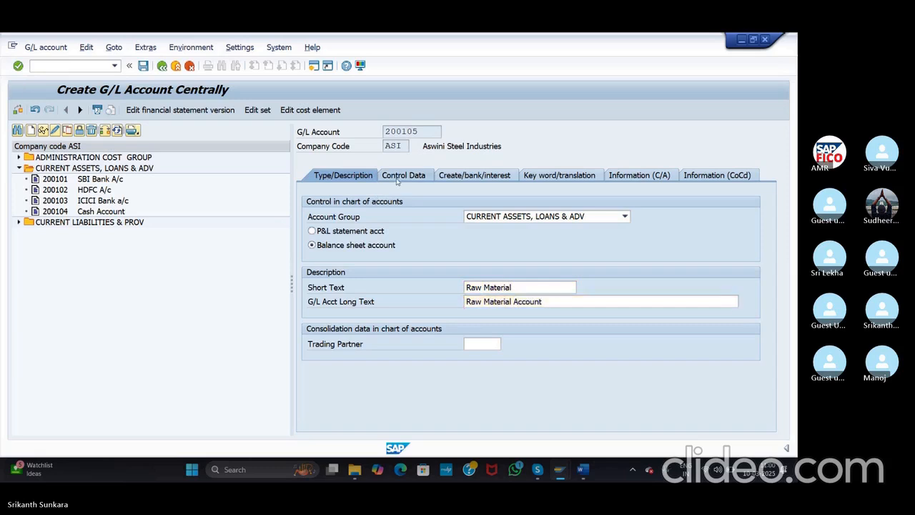
click(397, 178)
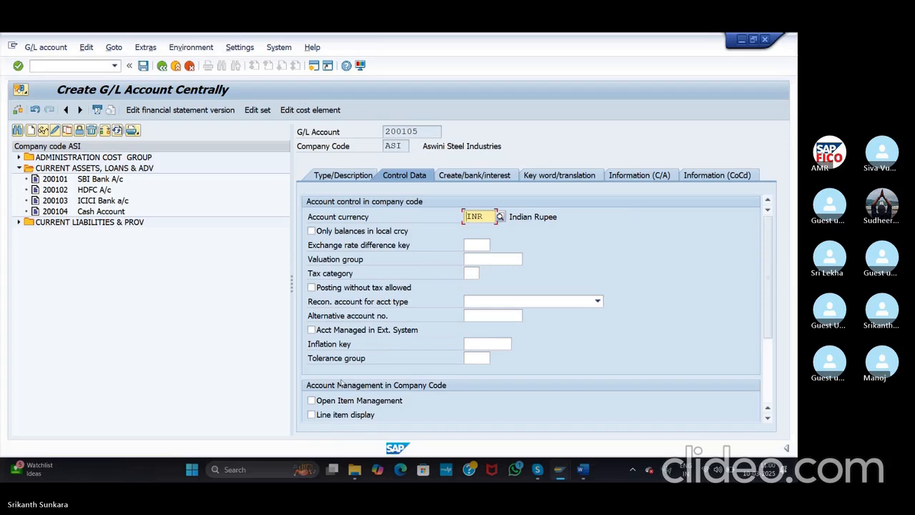
Step: Enable line item display on account 200105 and set sort key 001 (posting date)
click(311, 414)
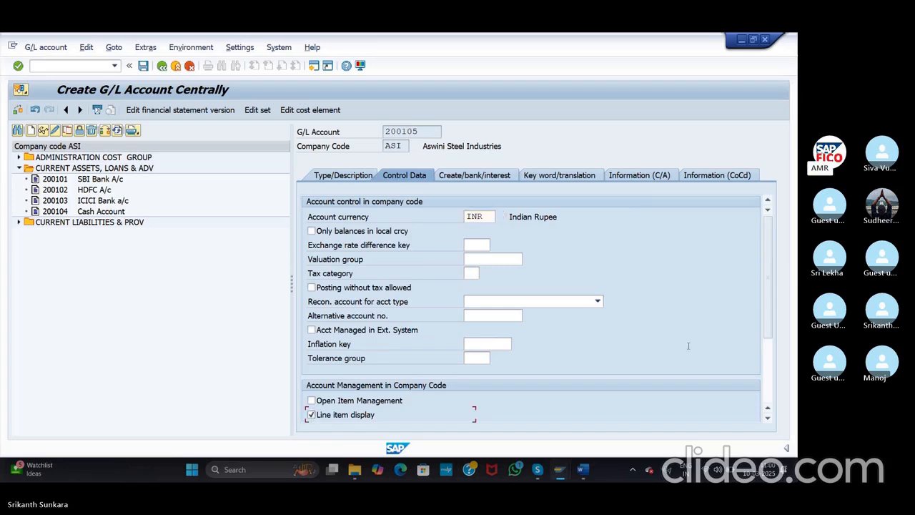
drag(769, 300, 759, 358)
click(473, 328)
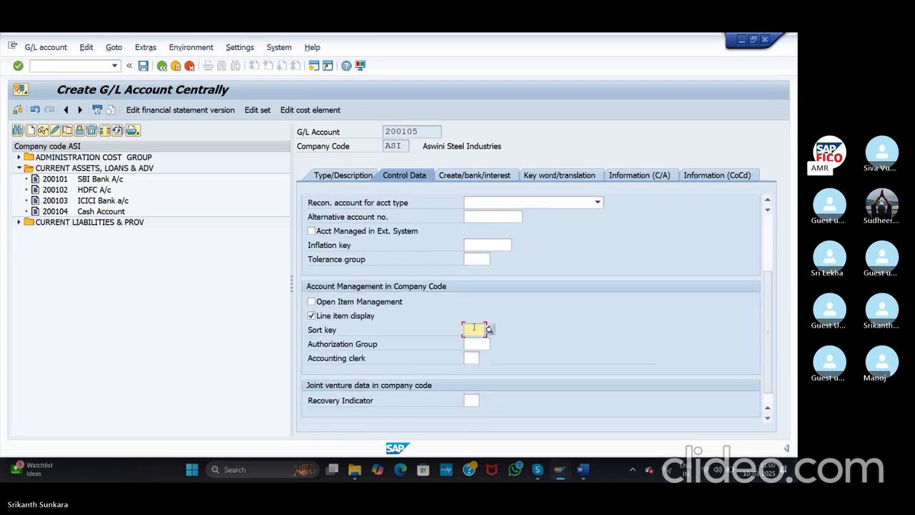
text(001)
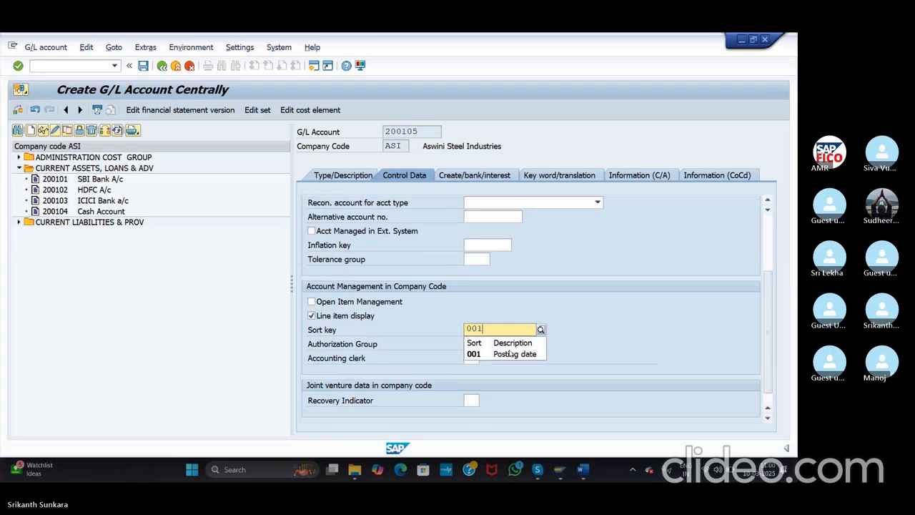
click(506, 353)
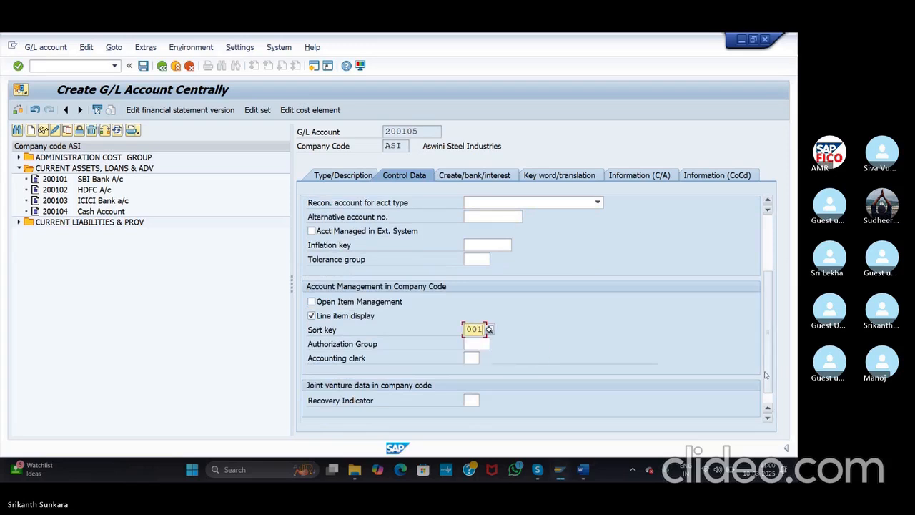
drag(767, 373, 767, 330)
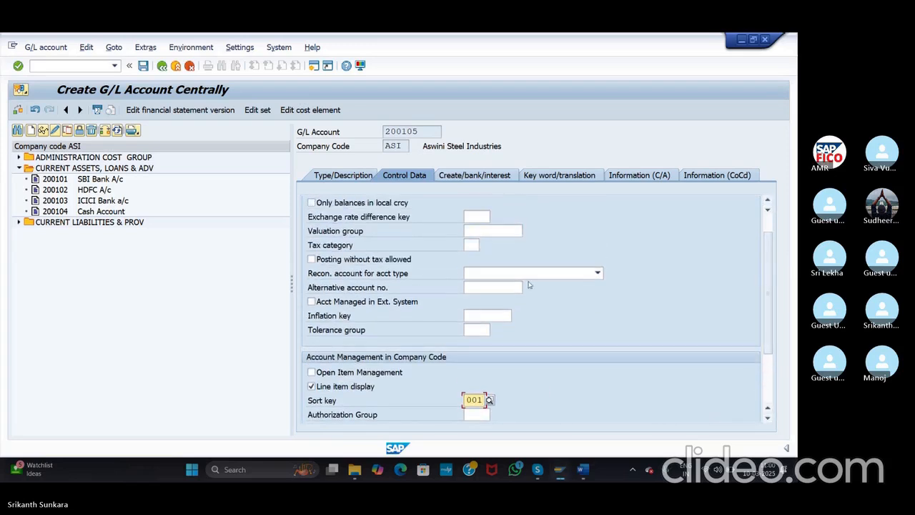
click(481, 178)
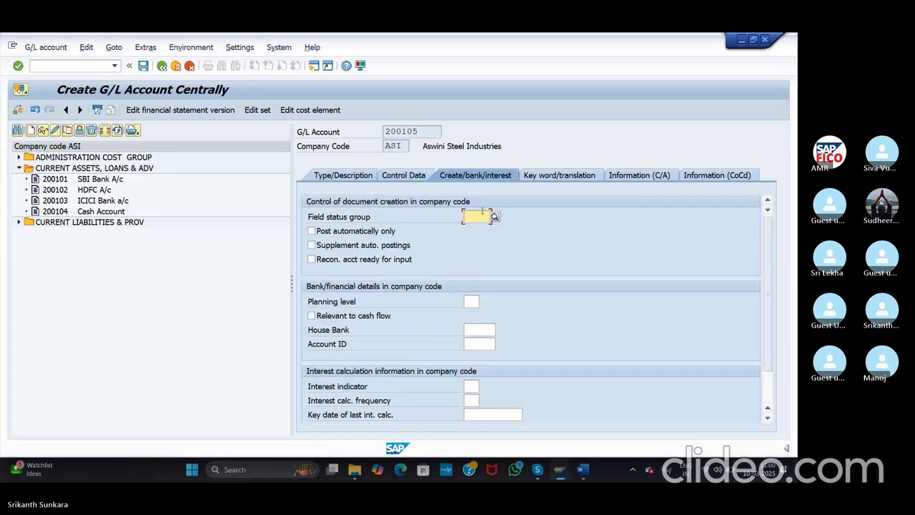
Step: Enter field status group G001, save account 200105 past the warning, and return to FB60
text(g001)
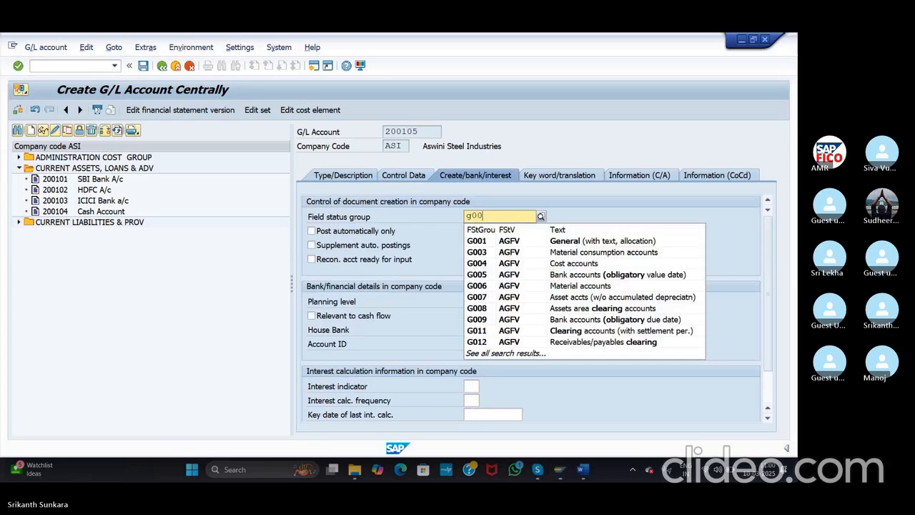
click(522, 241)
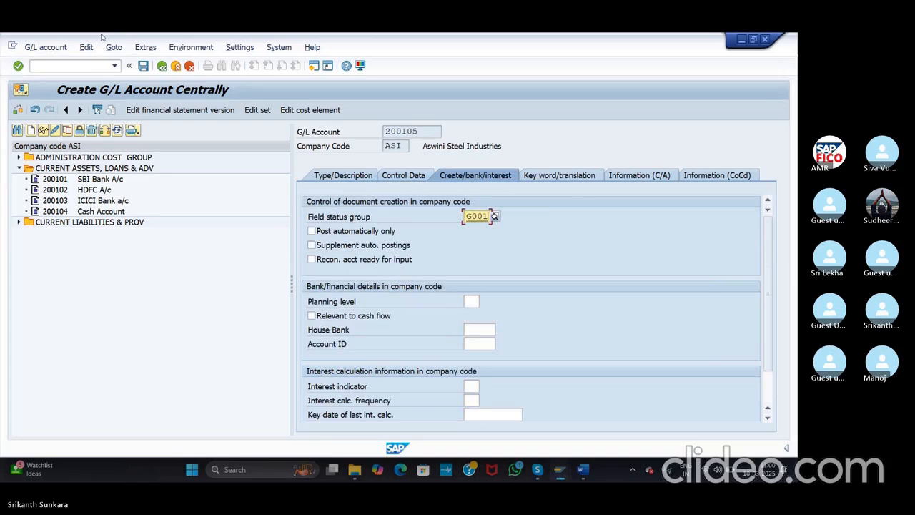
click(145, 69)
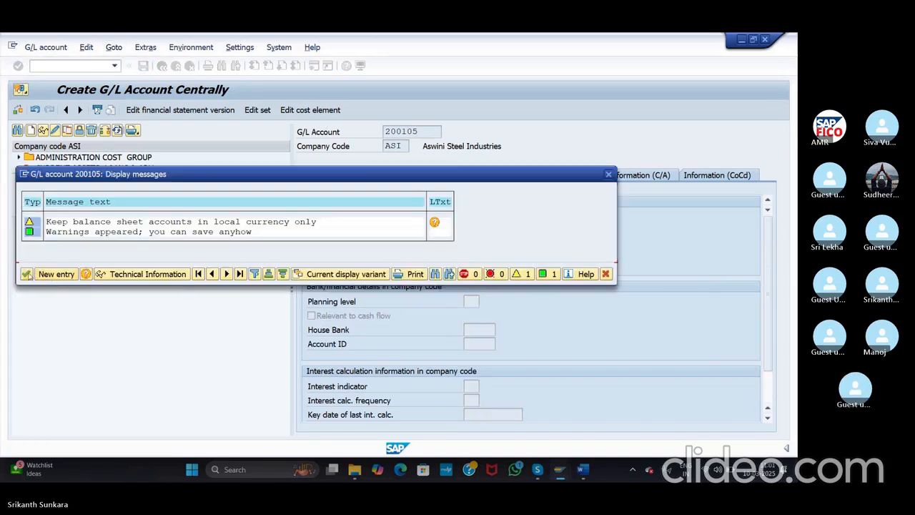
click(26, 273)
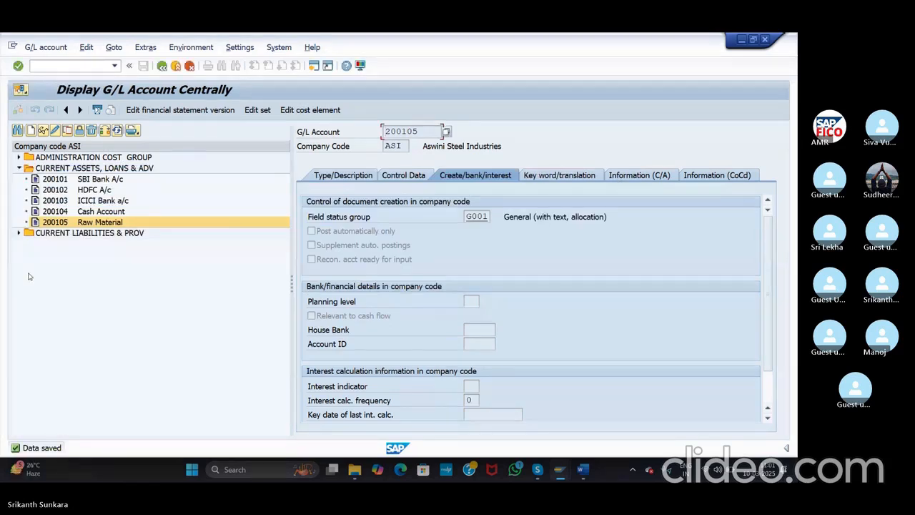
key(alt+Tab)
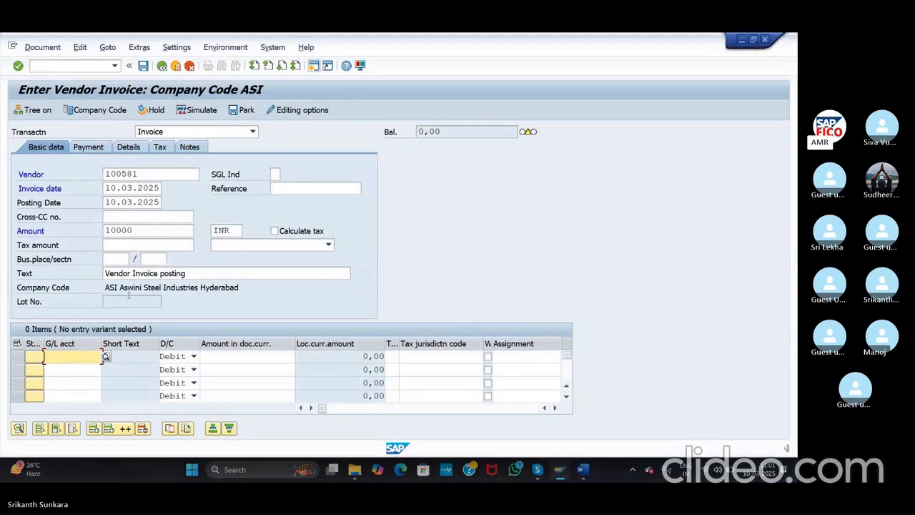
Step: Choose G/L account 200105 Raw Material for the first invoice item line
click(105, 356)
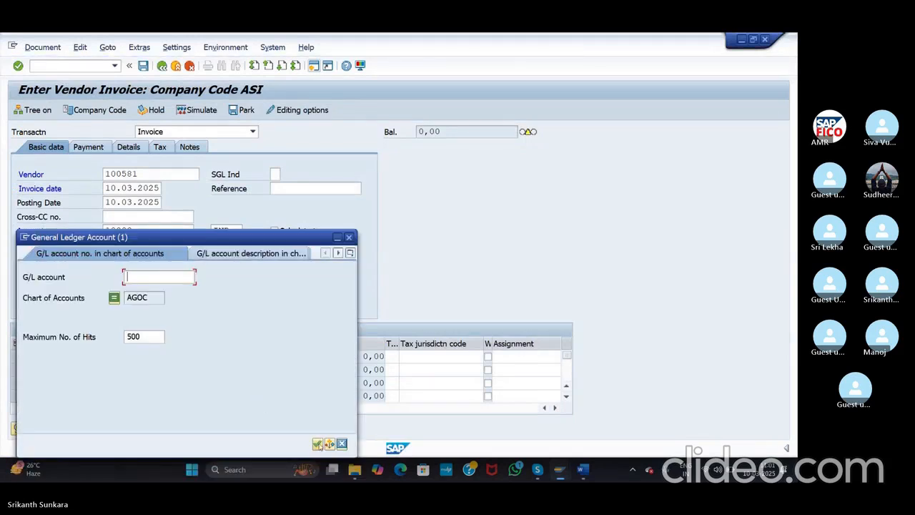
click(316, 444)
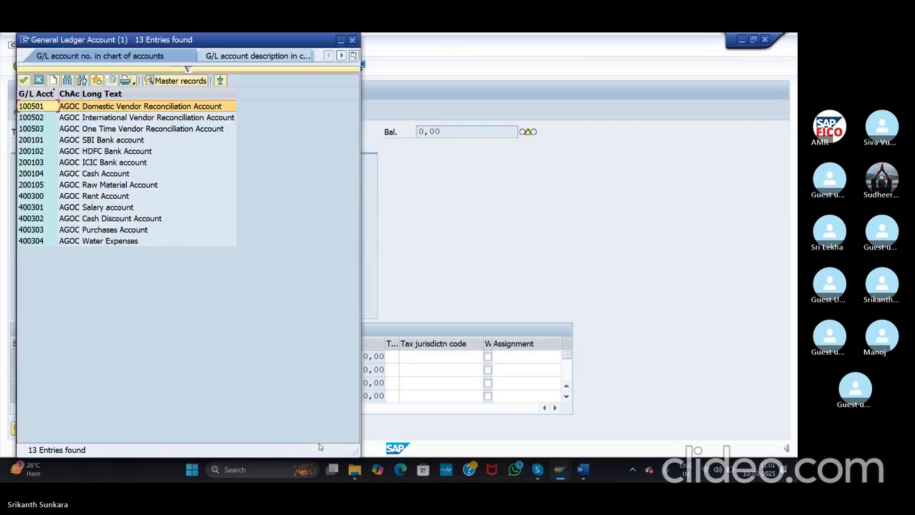
click(102, 185)
double_click(102, 185)
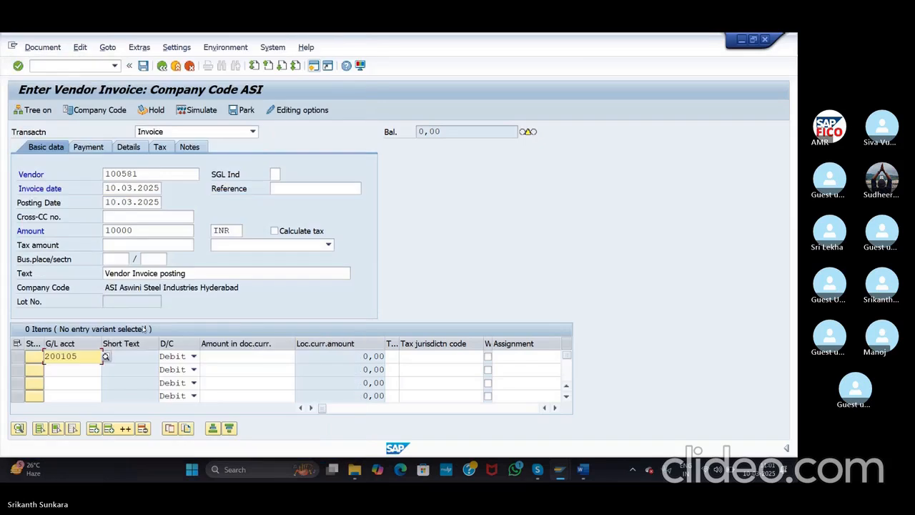
Step: Enter * as the line amount, confirm the entries, and simulate the invoice posting
click(226, 355)
text(1000)
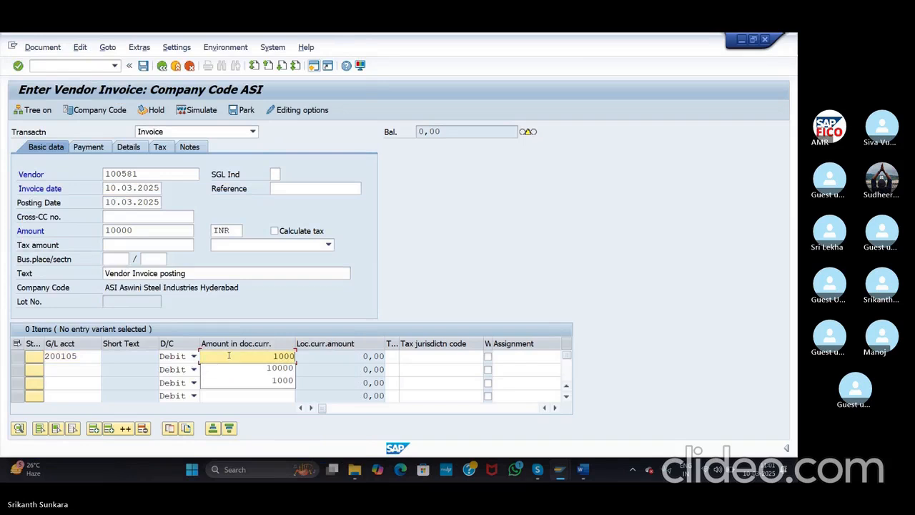
key(BackSpace)
key(BackSpace)
key(BackSpace)
key(BackSpace)
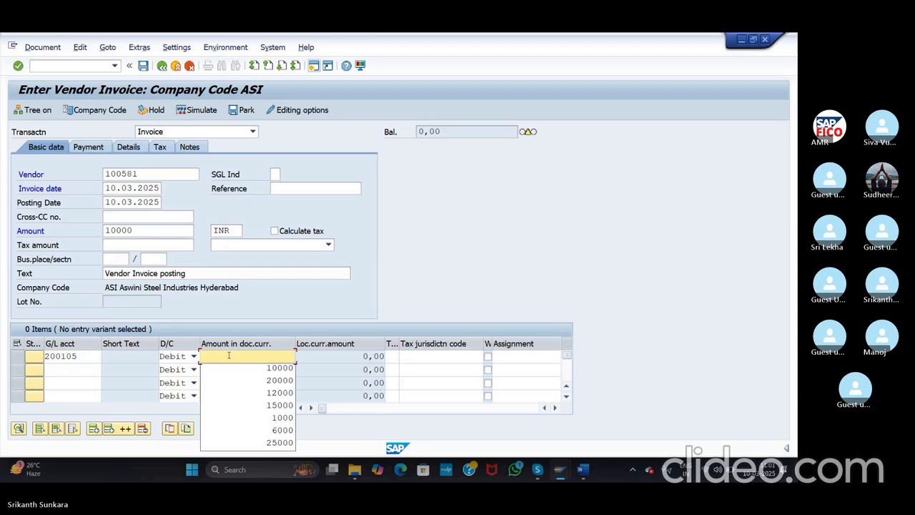
text(*)
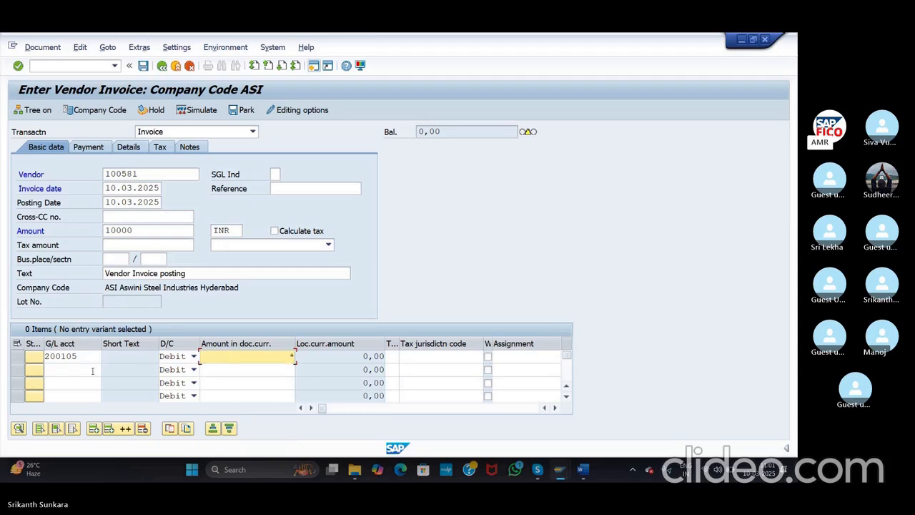
click(93, 370)
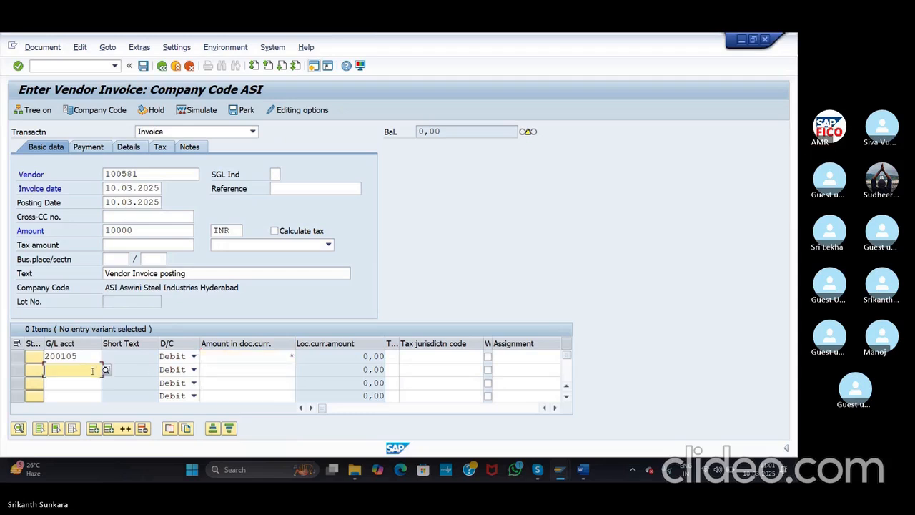
click(17, 66)
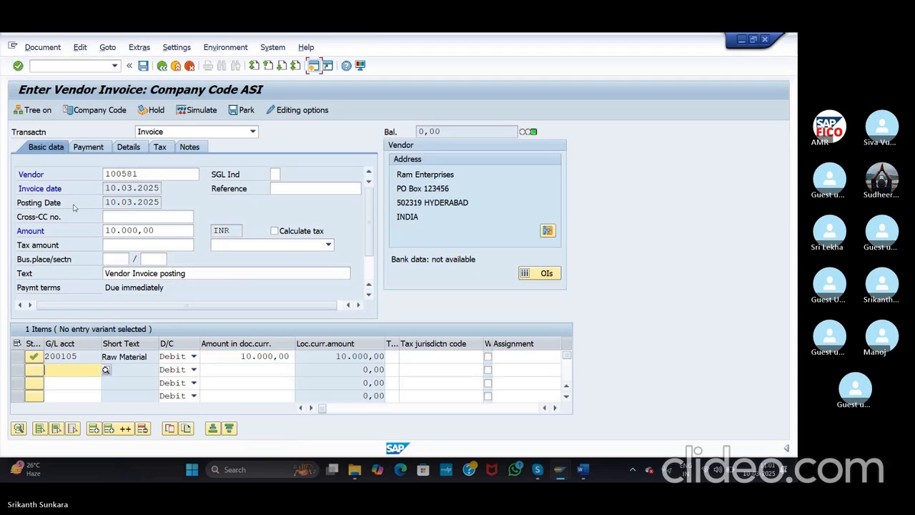
click(200, 110)
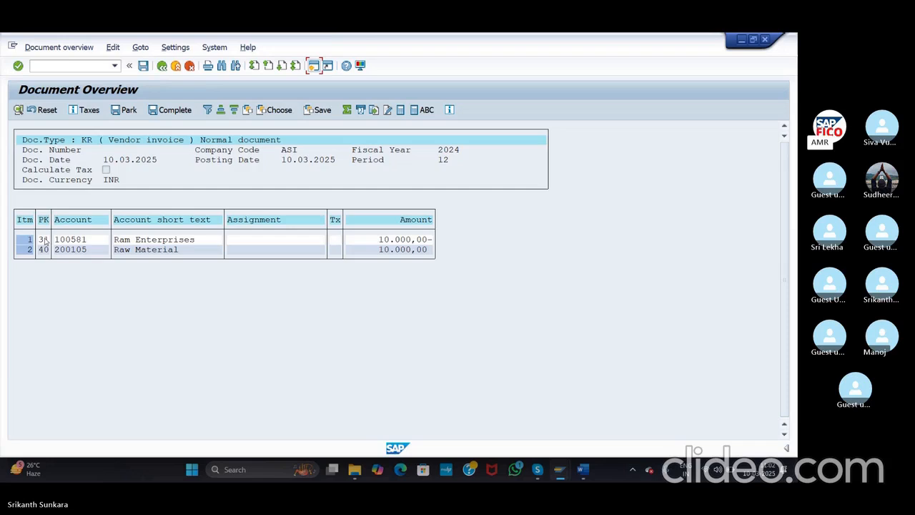
Step: Post the simulated 10,000 INR Ram Enterprises invoice as document 501 in company code ASI
click(45, 241)
click(145, 66)
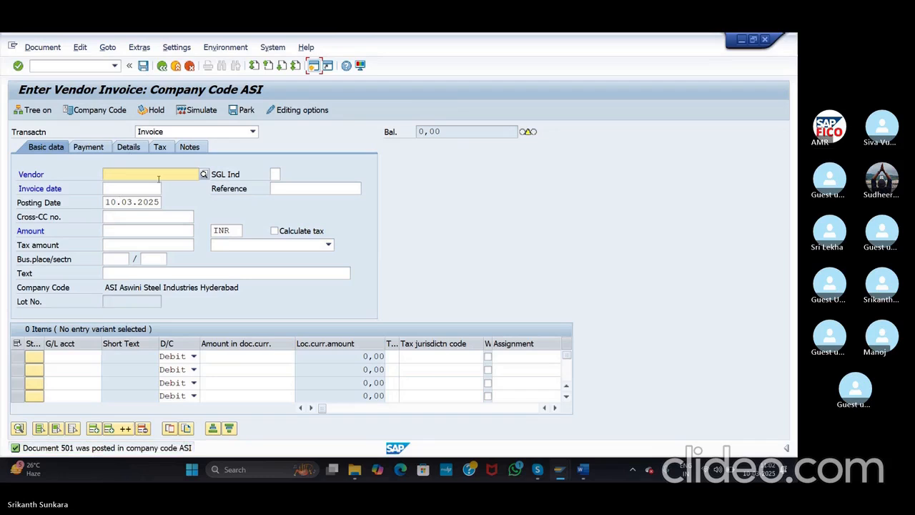
Step: Select vendor Ram Enterprises (company code ASI) through the vendor search help
click(204, 175)
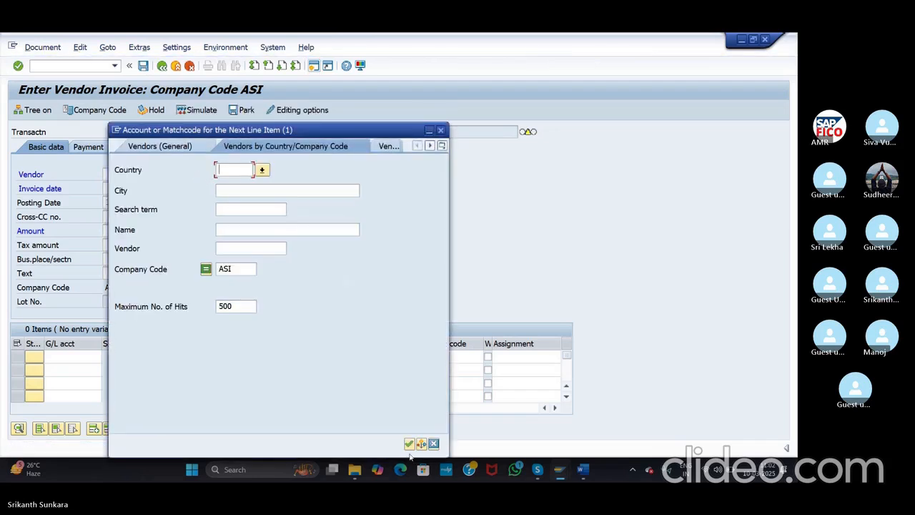
click(408, 443)
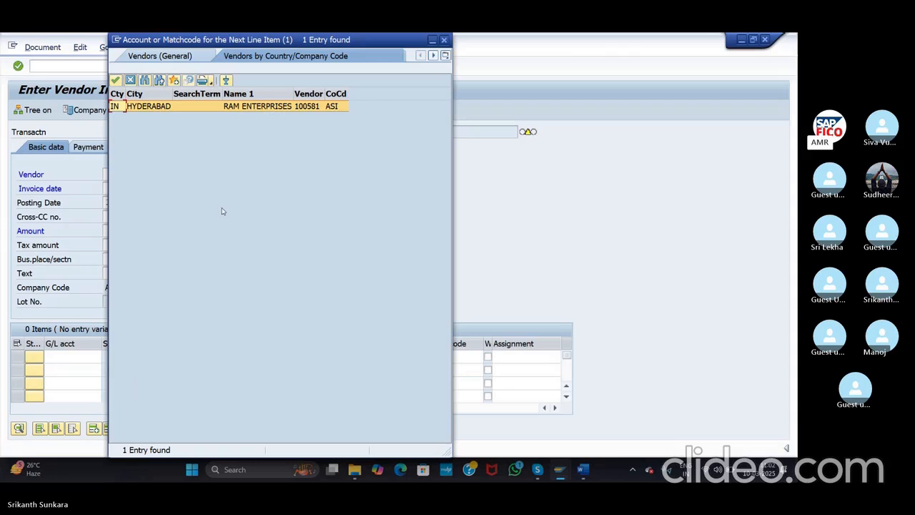
double_click(211, 106)
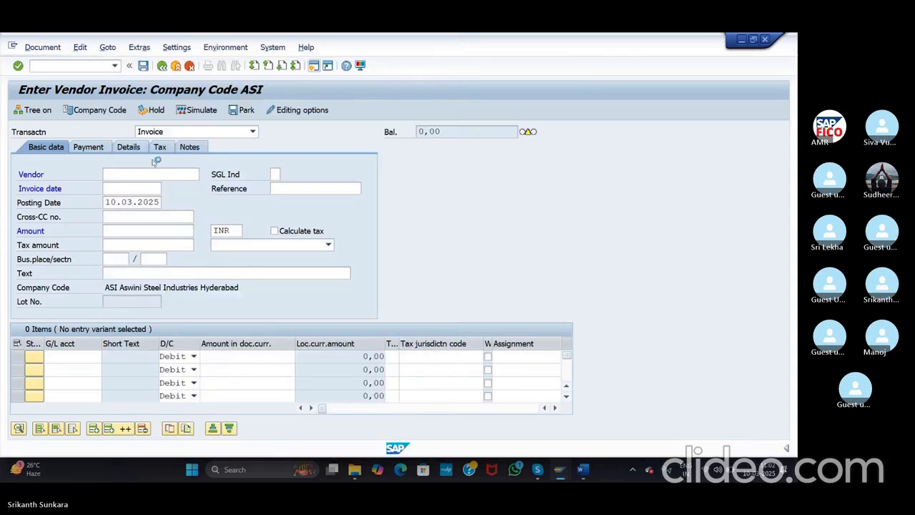
Step: Set invoice date 10.03.2025, amount 25000 and text 'Vendor Invoice posting'
click(147, 188)
click(164, 188)
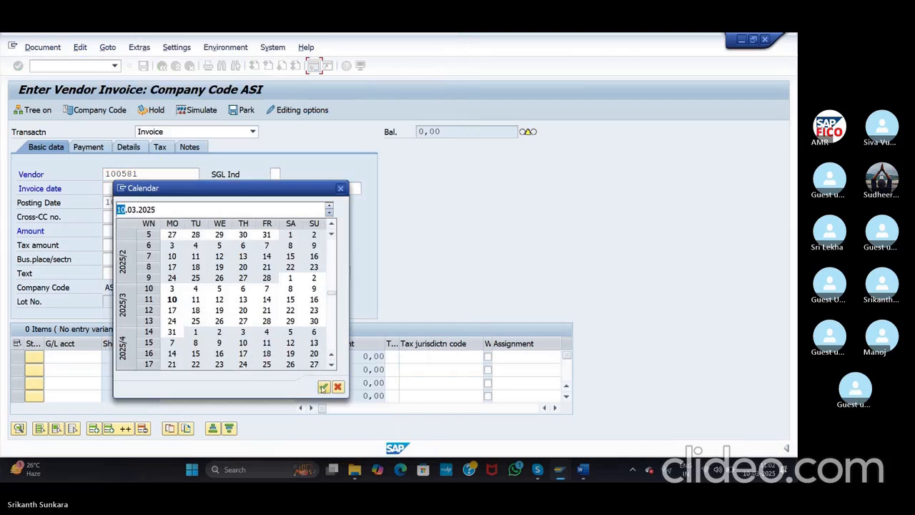
click(323, 387)
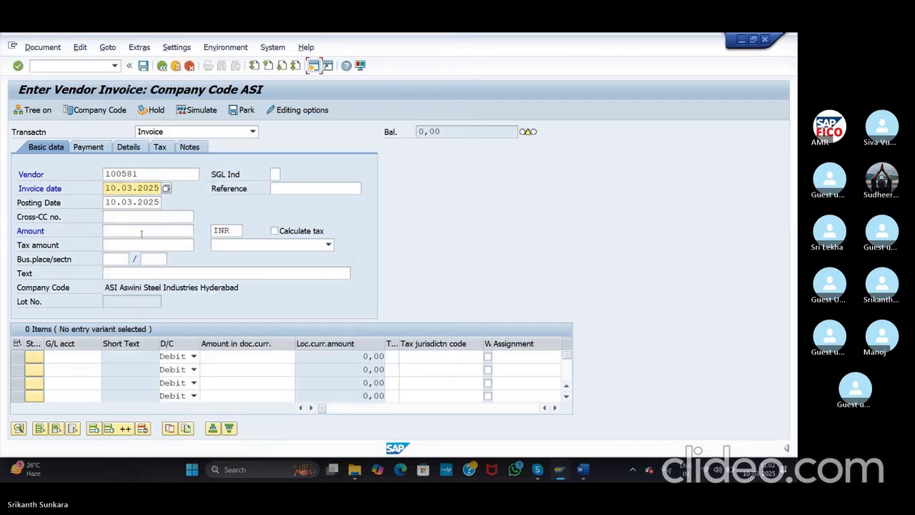
click(142, 232)
text(25000)
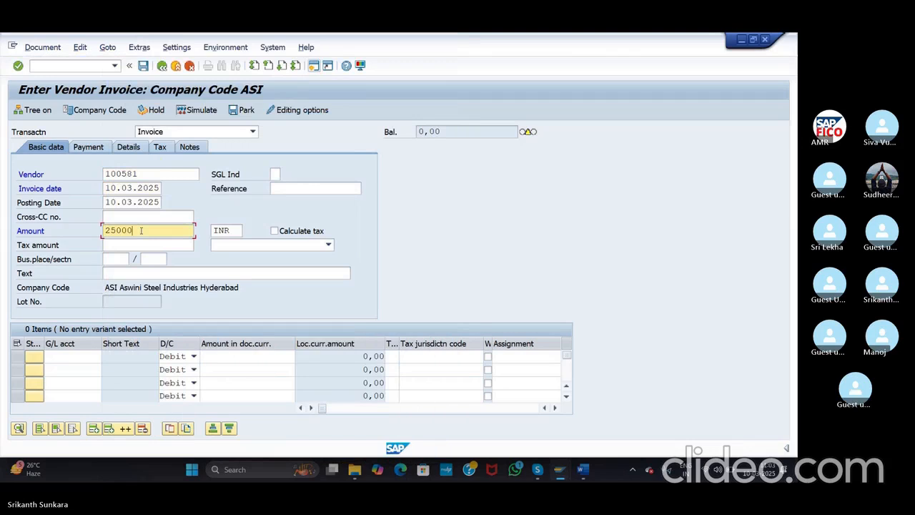
click(145, 273)
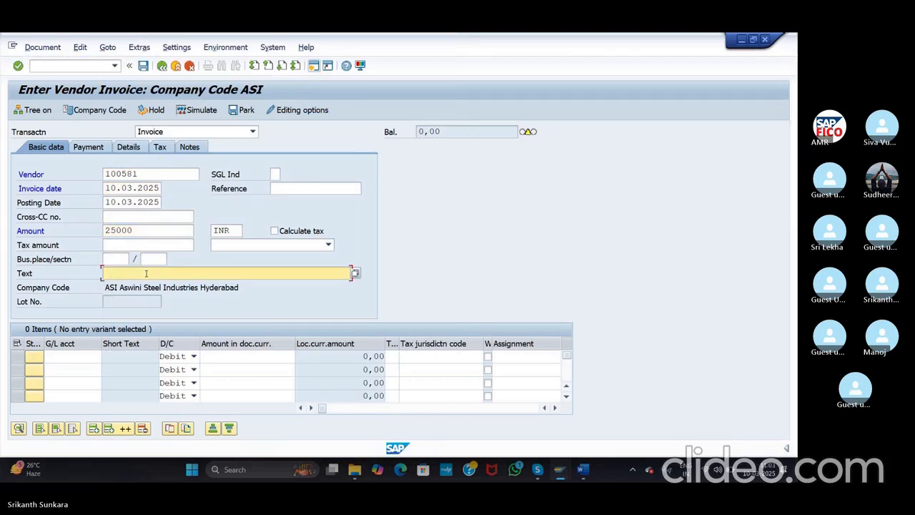
text(V)
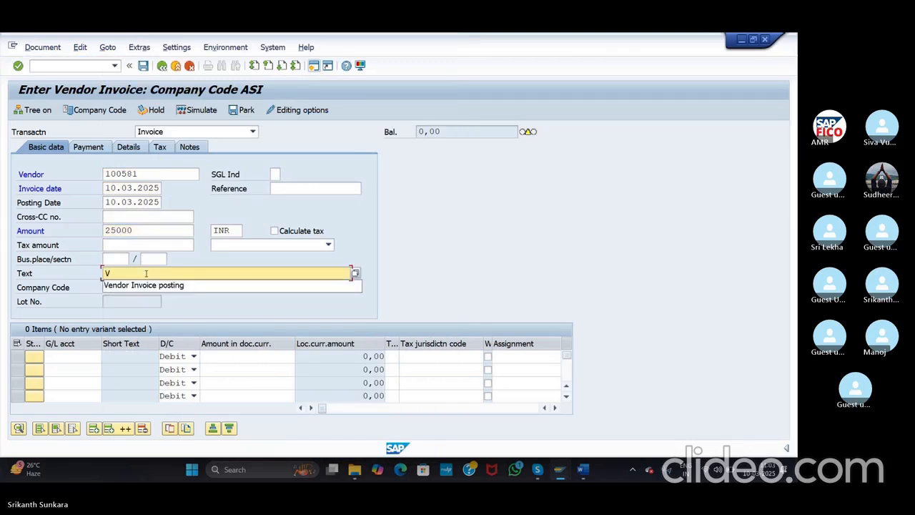
click(155, 285)
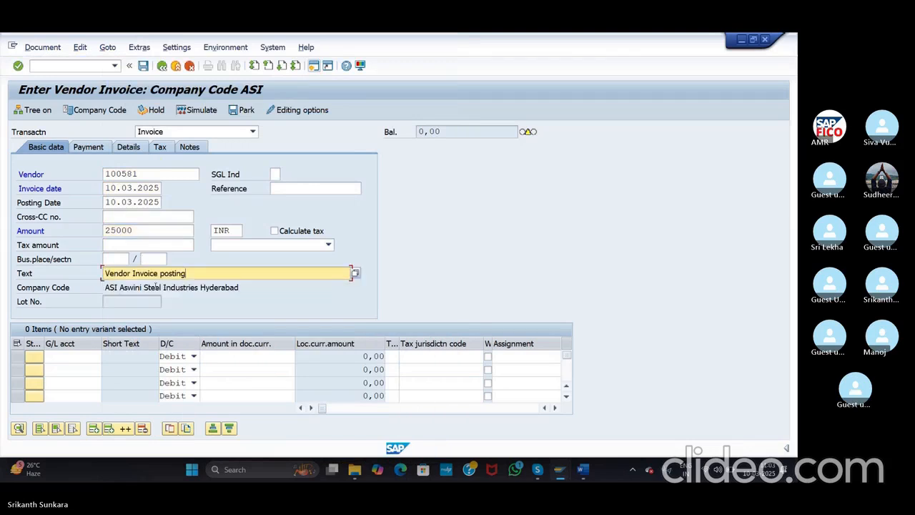
click(85, 357)
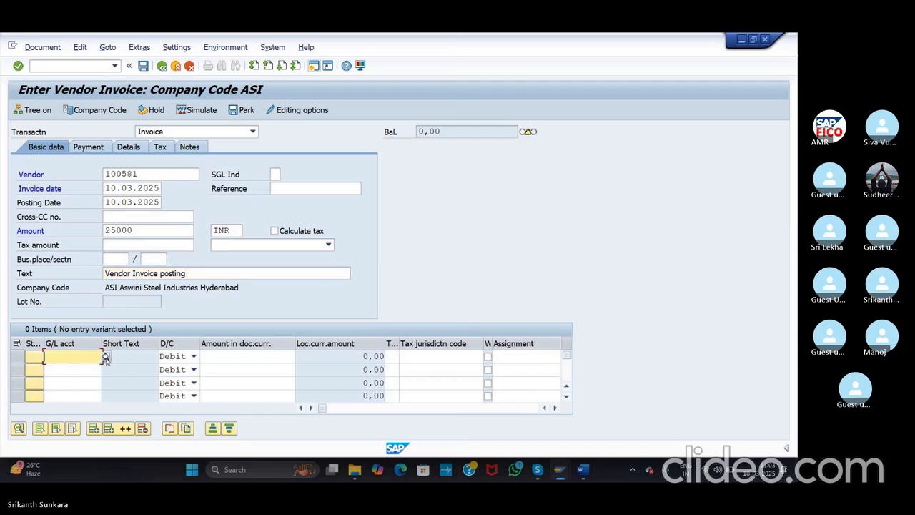
Step: Give the first line item G/L account 200105 Raw Material with amount 25000
click(106, 356)
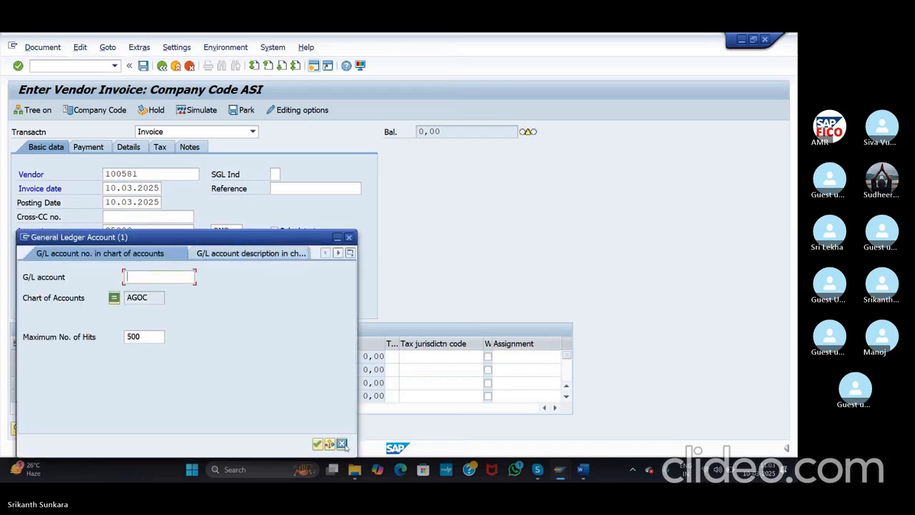
click(317, 444)
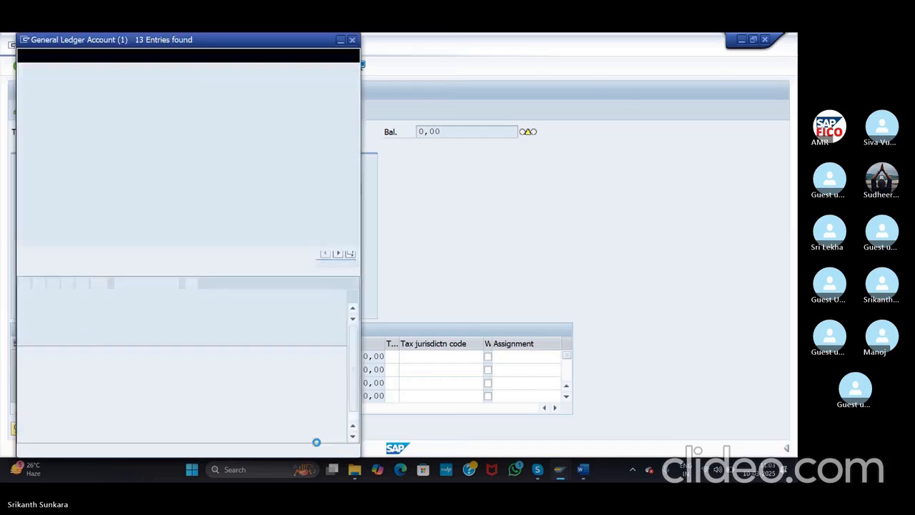
click(95, 184)
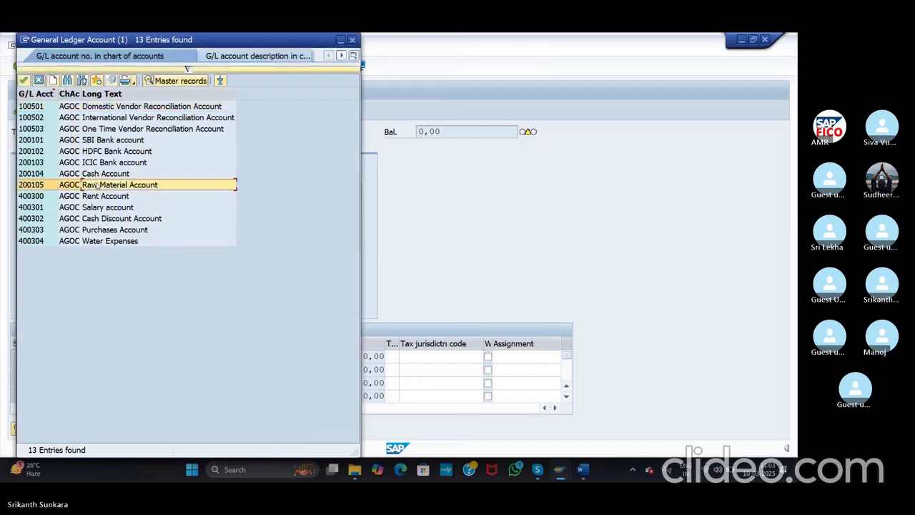
double_click(95, 184)
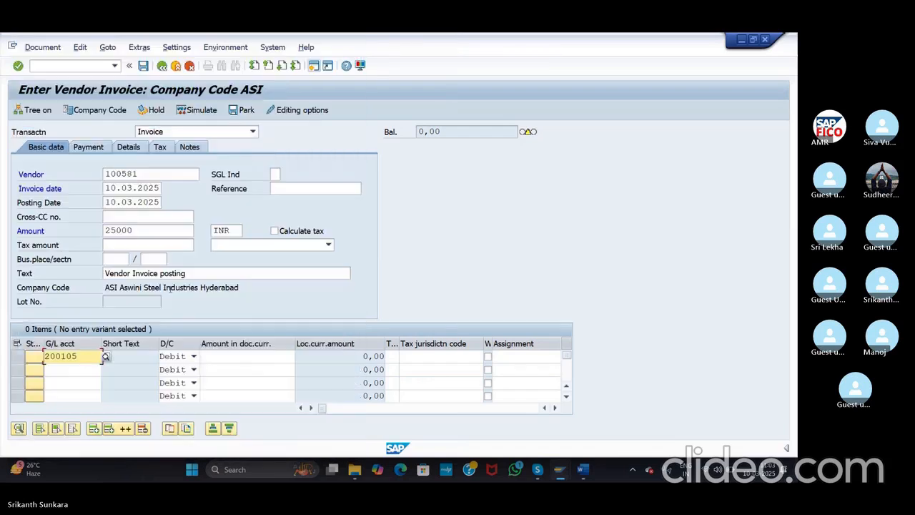
click(232, 356)
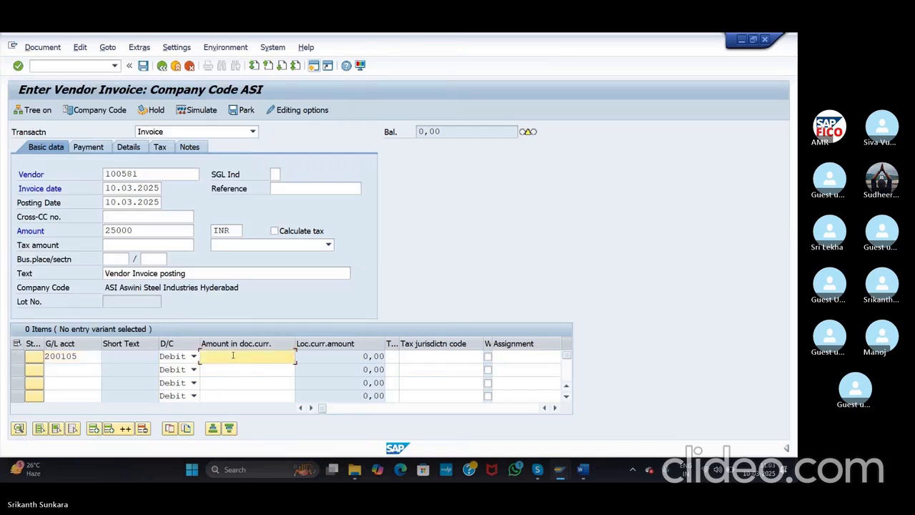
text(25000)
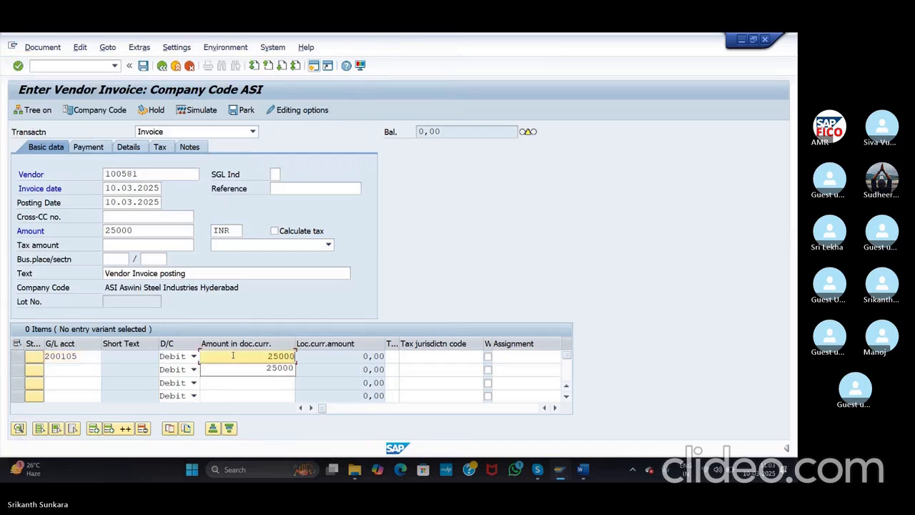
click(261, 392)
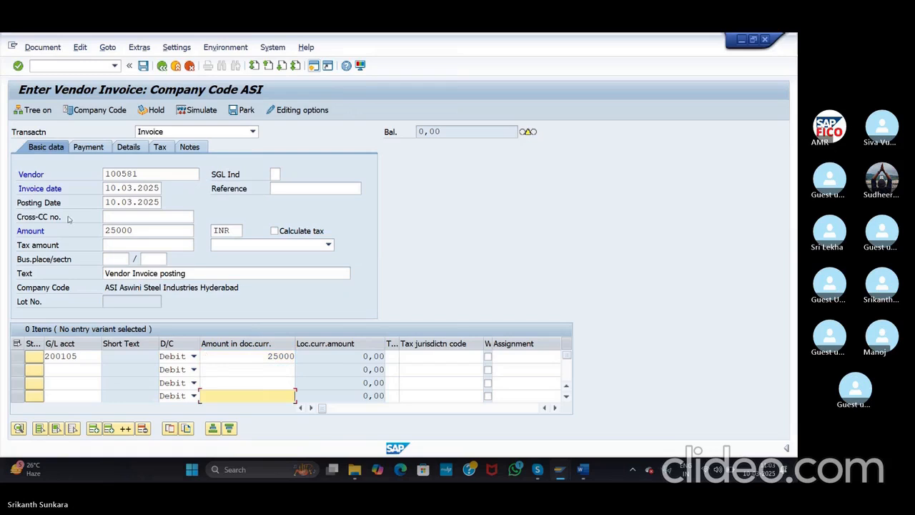
Step: Check, simulate and post the 25,000 INR invoice as document 502
click(17, 66)
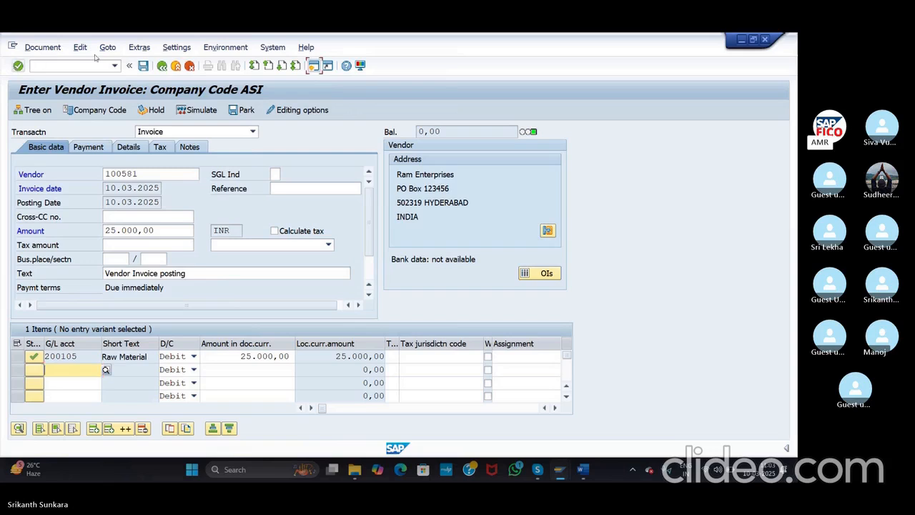
click(189, 115)
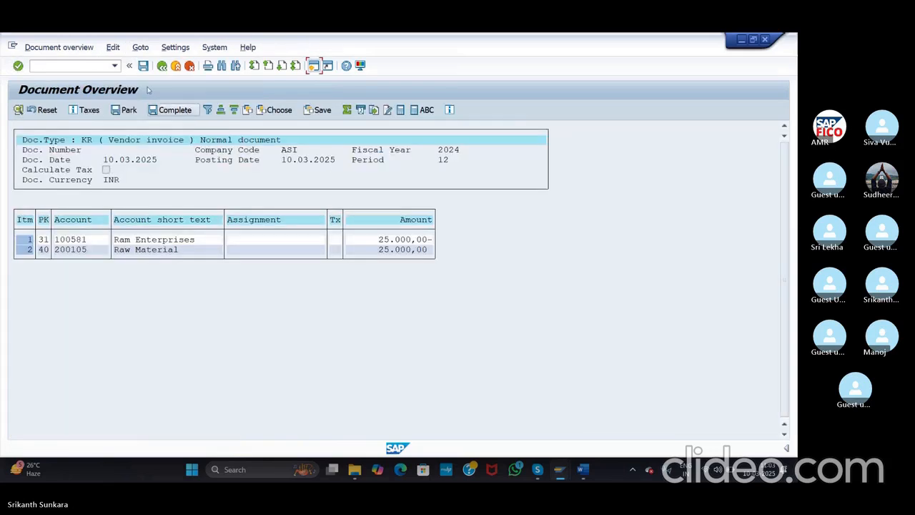
click(143, 66)
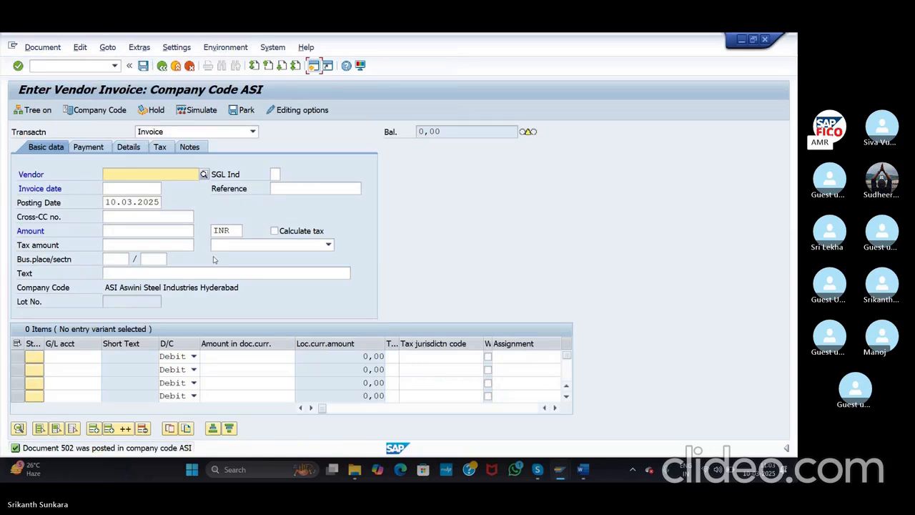
Step: Start transaction F-43 with /nf-43 to open the classic vendor invoice header
key(alt+Tab)
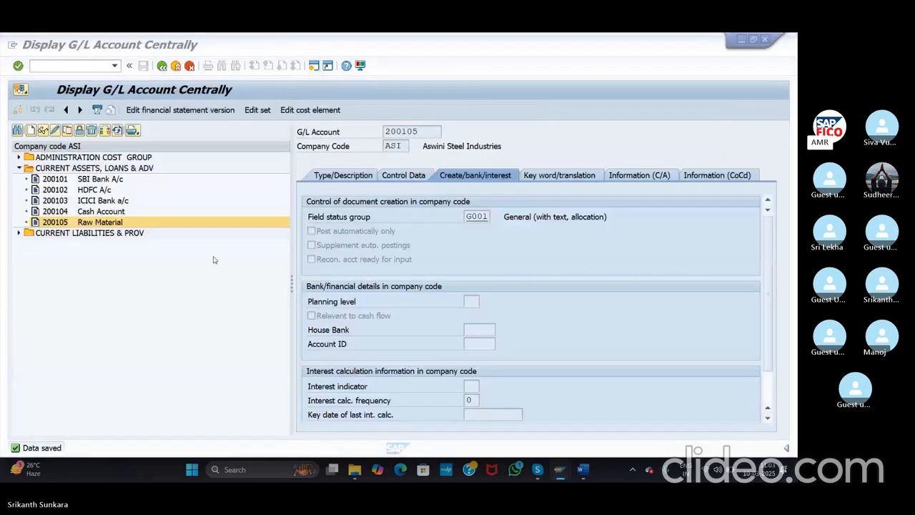
key(alt+Tab)
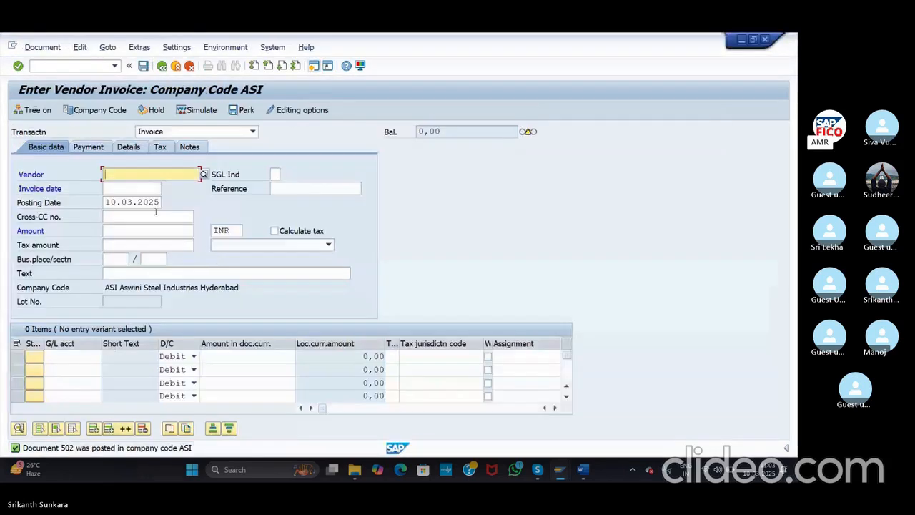
click(74, 67)
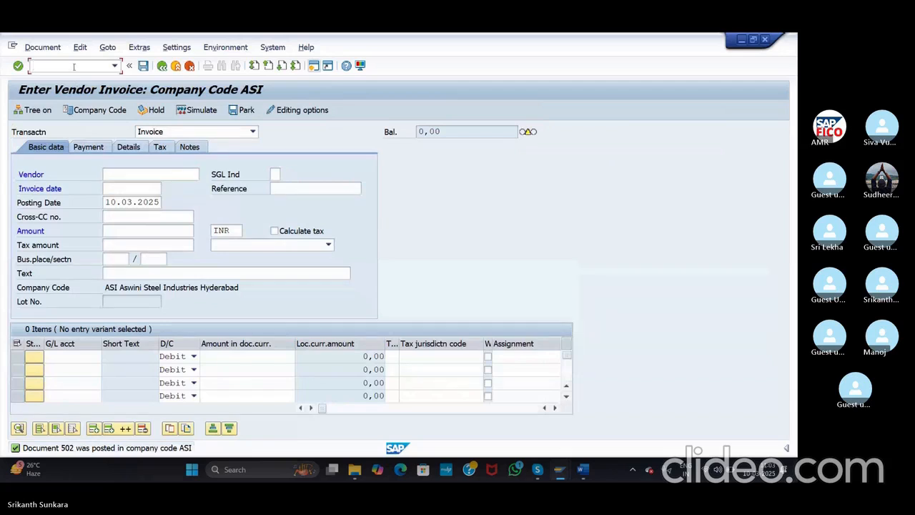
text(/nf-43)
key(Return)
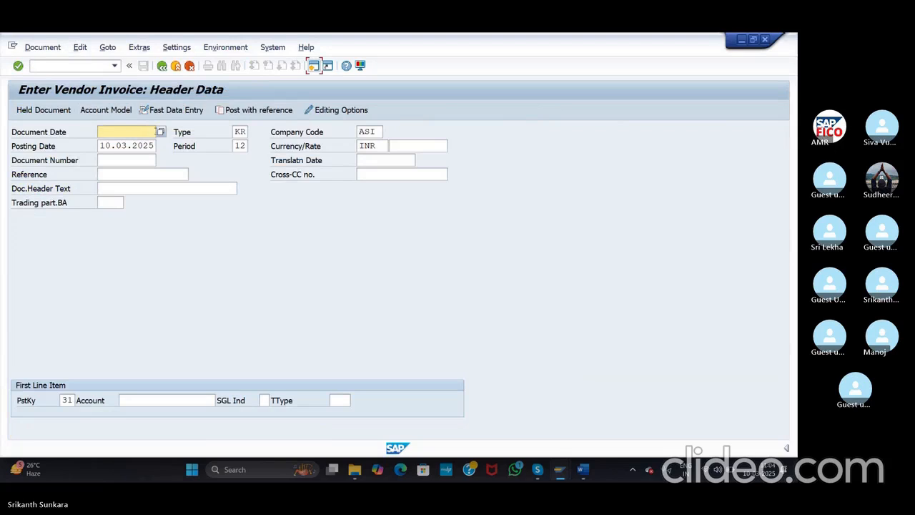
Step: Set document date 10.03.2025 and vendor account Ram Enterprises, then continue to the vendor item
click(160, 132)
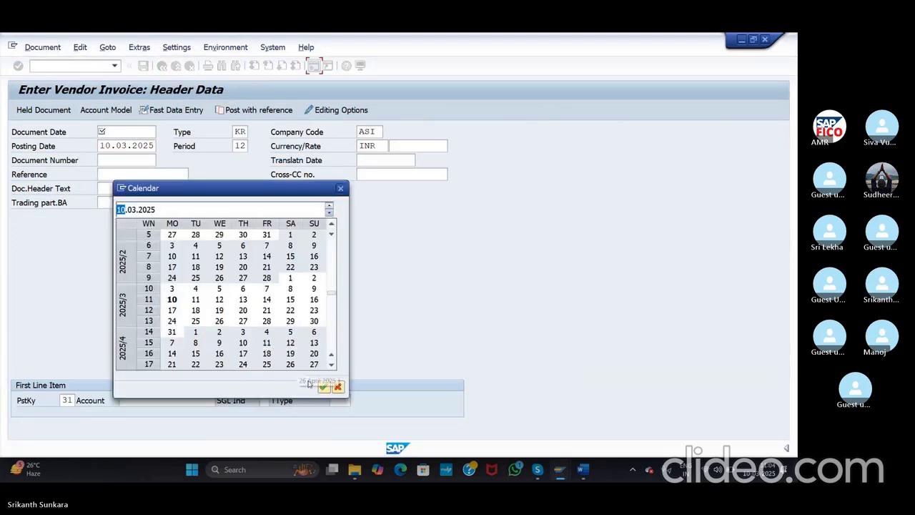
click(322, 388)
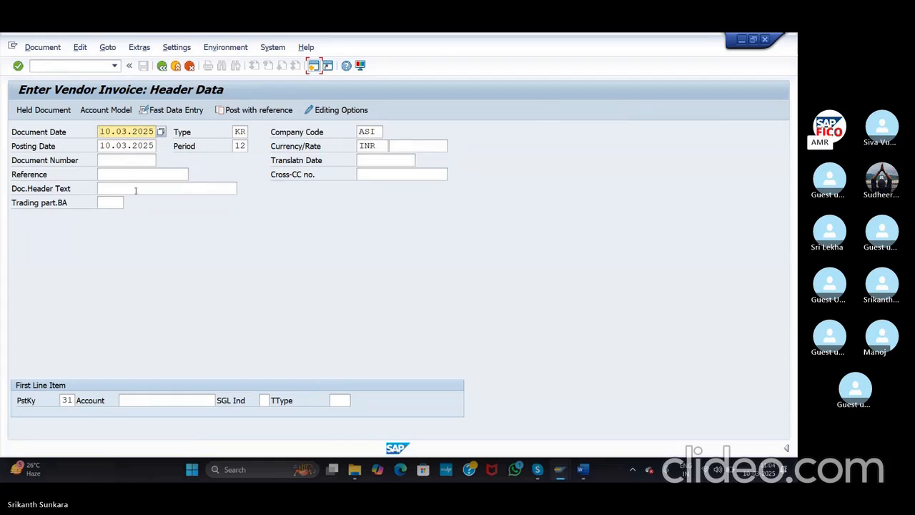
click(140, 401)
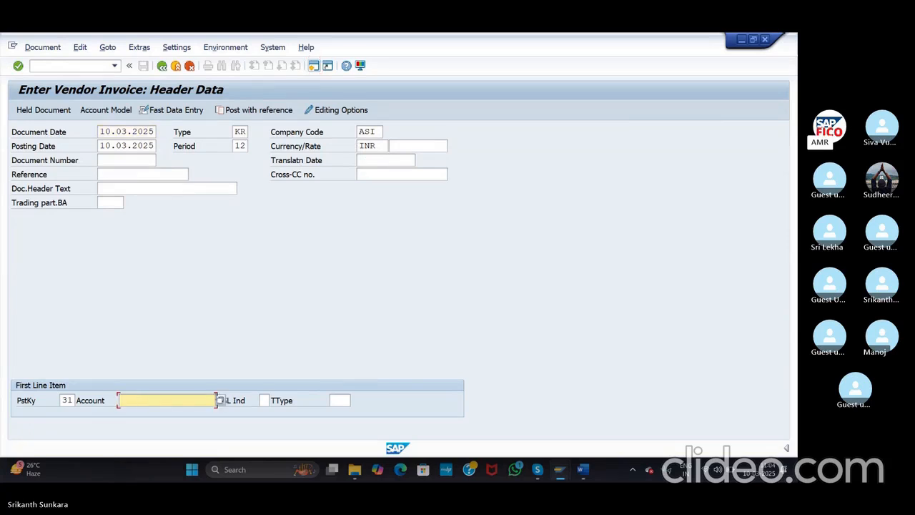
click(221, 400)
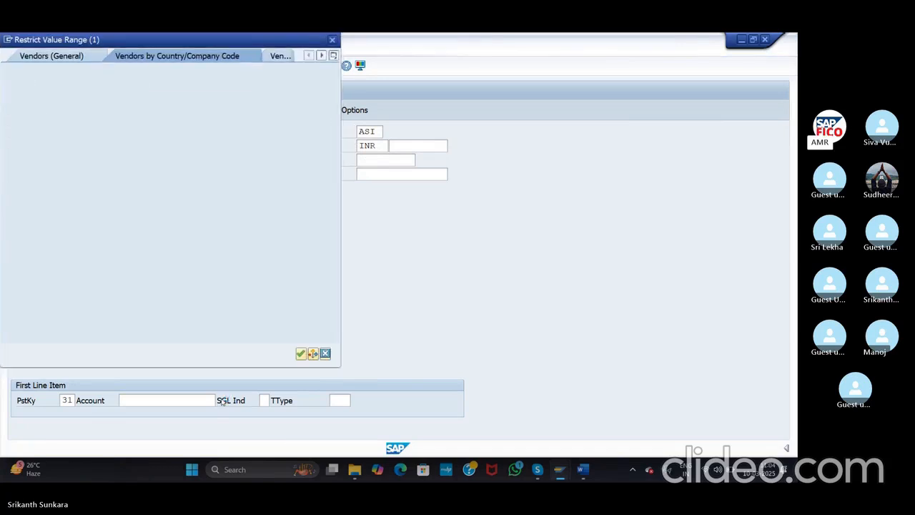
click(301, 354)
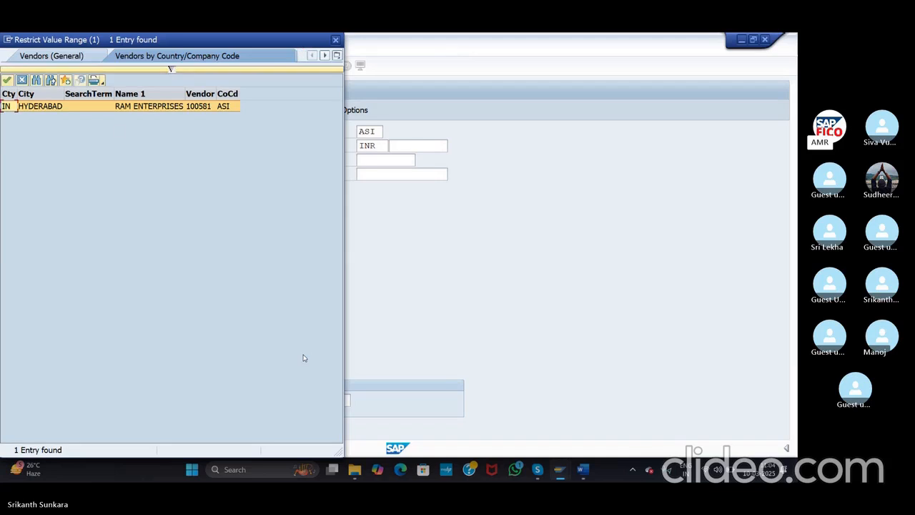
double_click(103, 105)
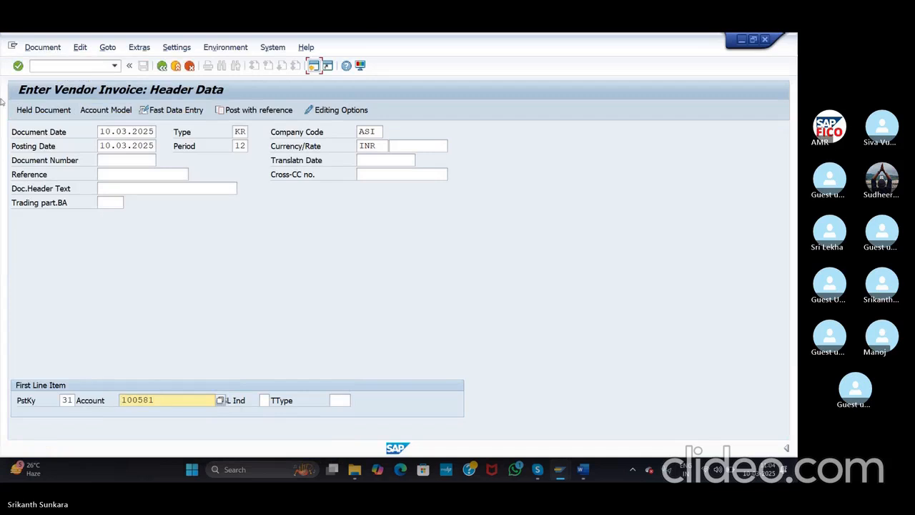
click(18, 65)
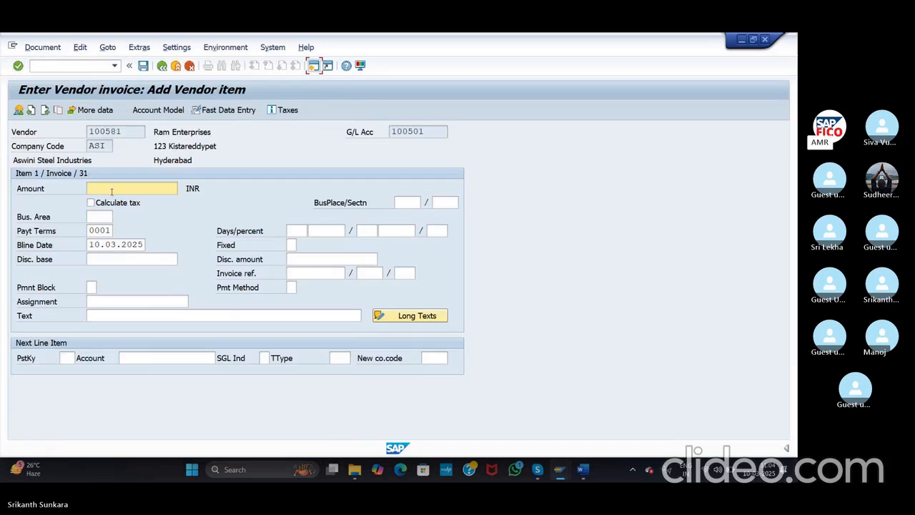
Step: Enter 10000 as the vendor item amount with text 'Vendor Invoice'
text(1000)
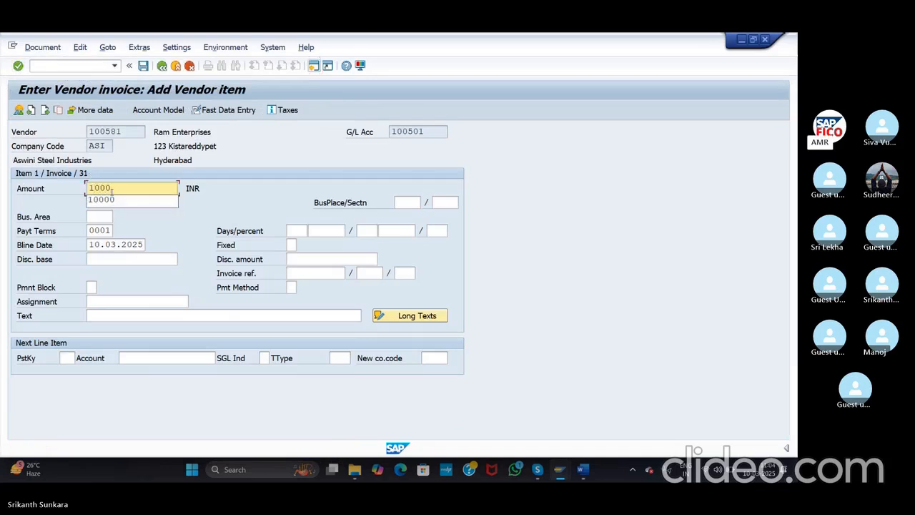
text(0)
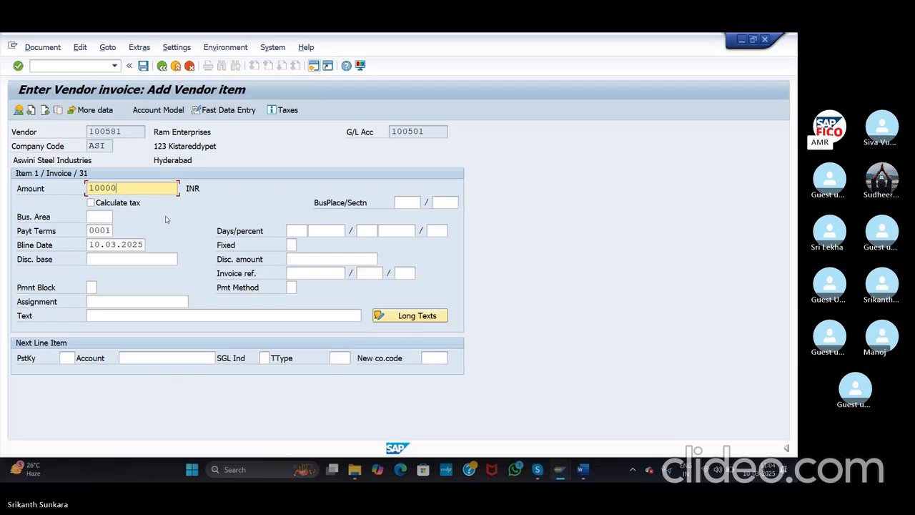
click(155, 316)
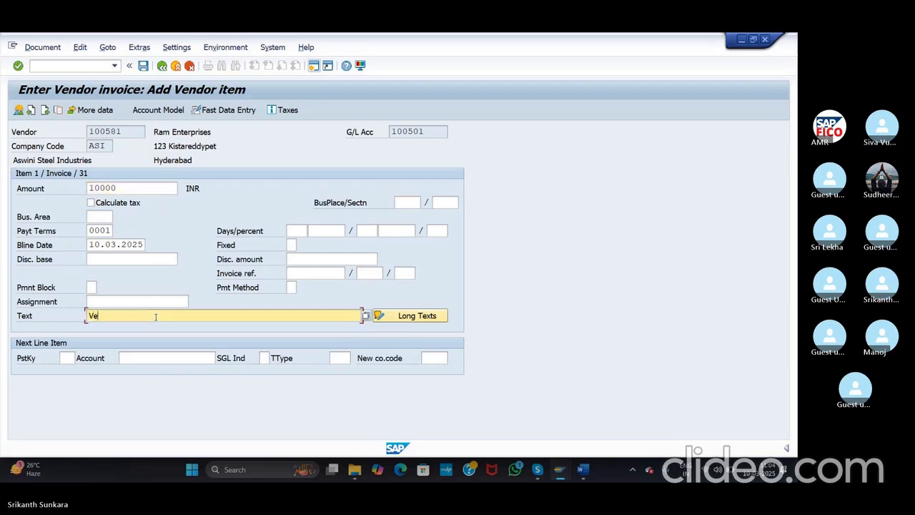
text(Vendor Invoice)
Step: Add a posting key 40 debit line for G/L account 200105 Raw Material Account
click(66, 357)
text(40)
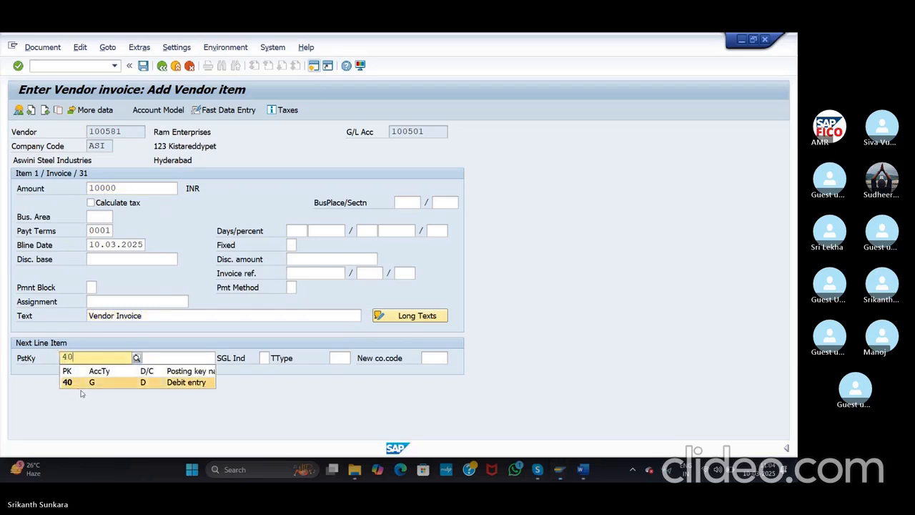
click(71, 383)
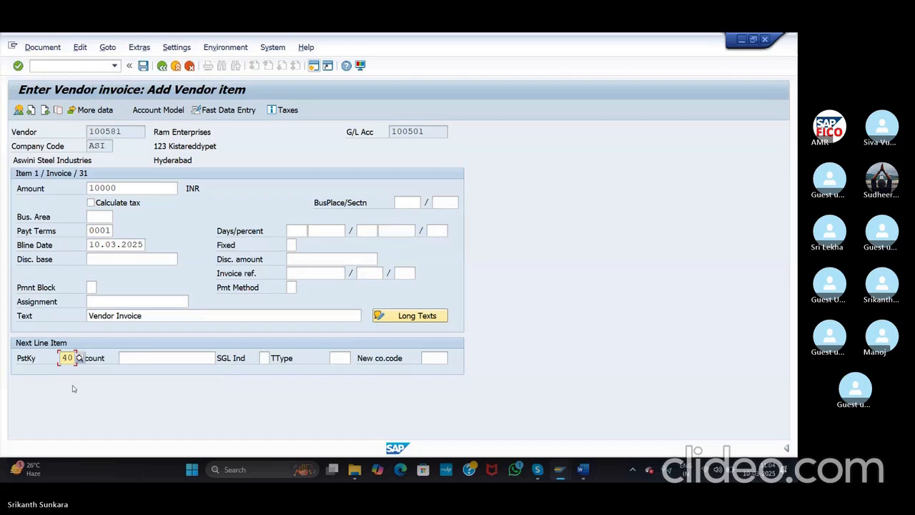
click(146, 357)
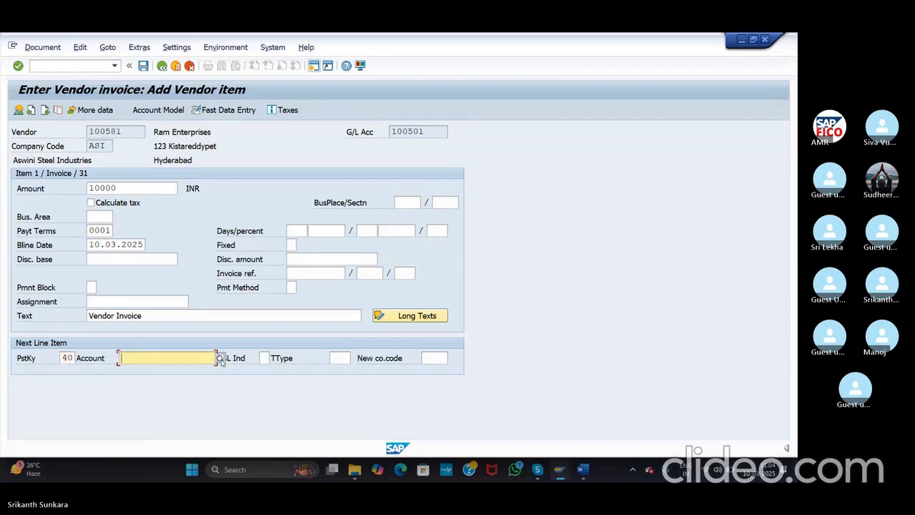
click(220, 357)
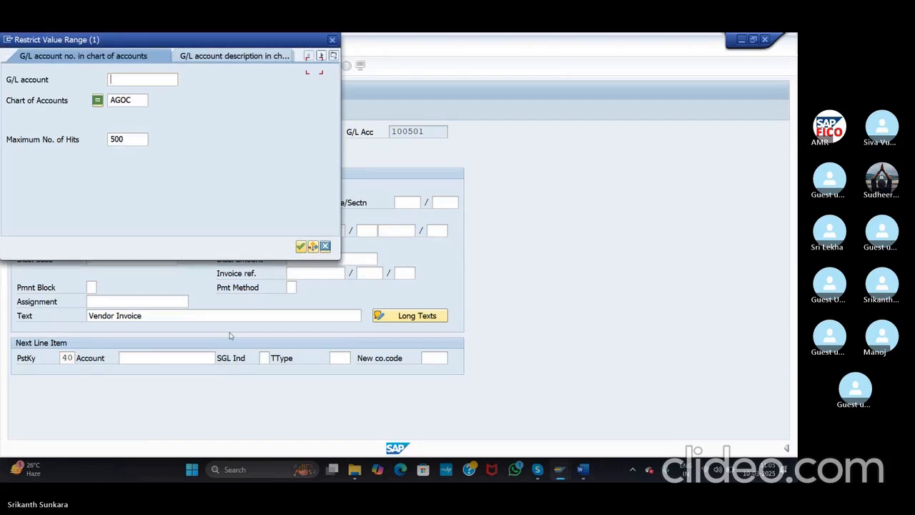
click(301, 246)
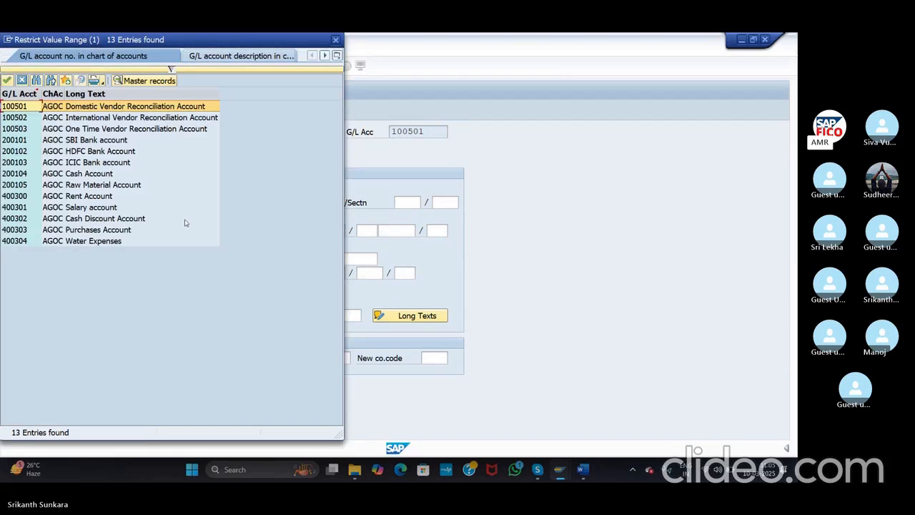
click(125, 187)
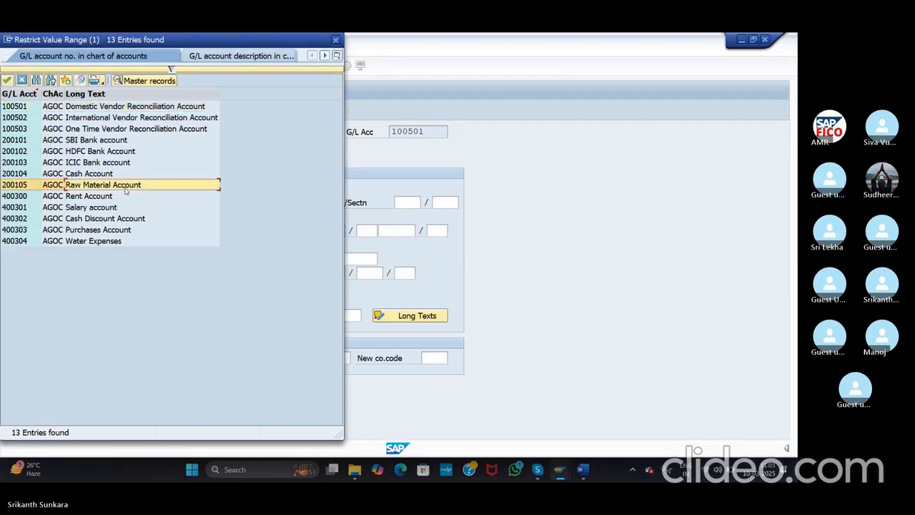
double_click(125, 187)
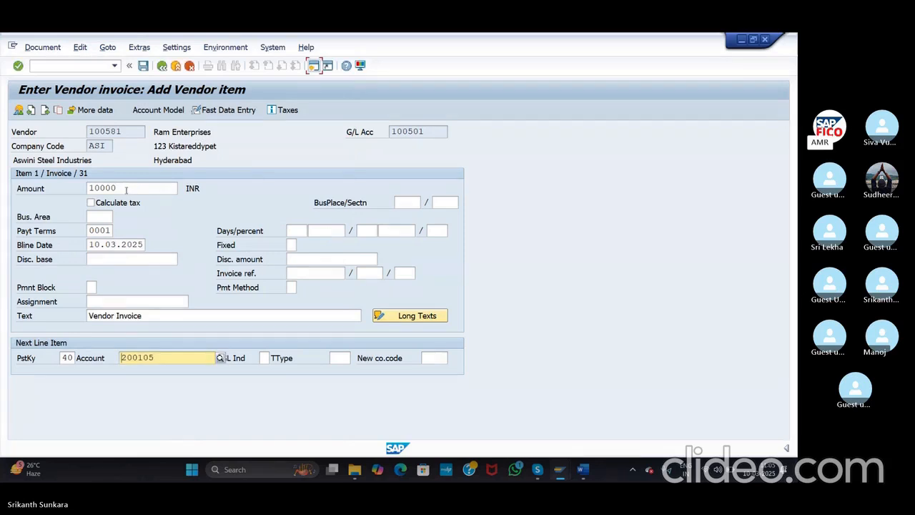
click(20, 67)
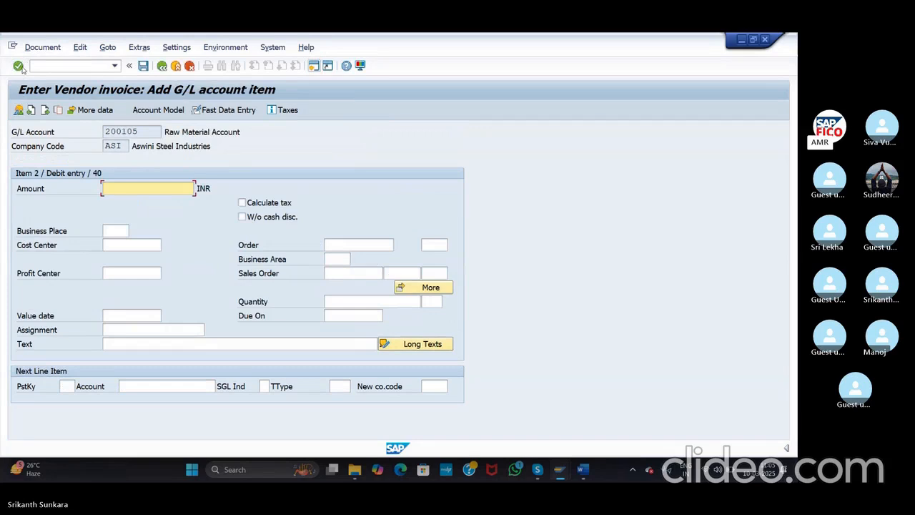
Step: Fill the G/L item with * amount and + text, simulate, and post as document 503
text(*)
click(147, 342)
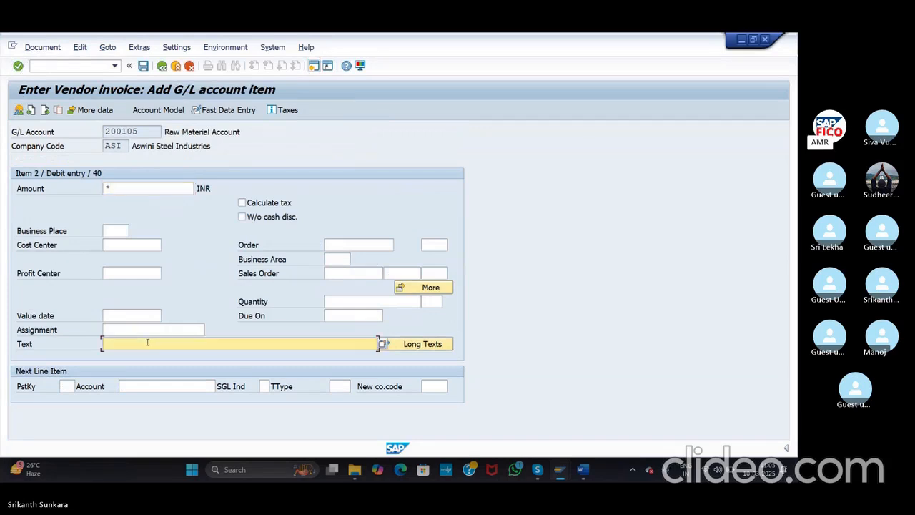
text(+)
click(18, 66)
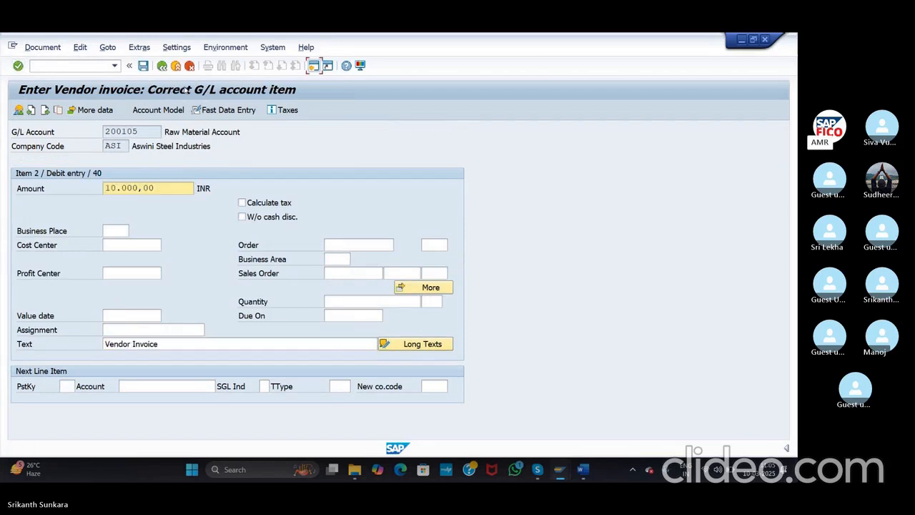
click(42, 47)
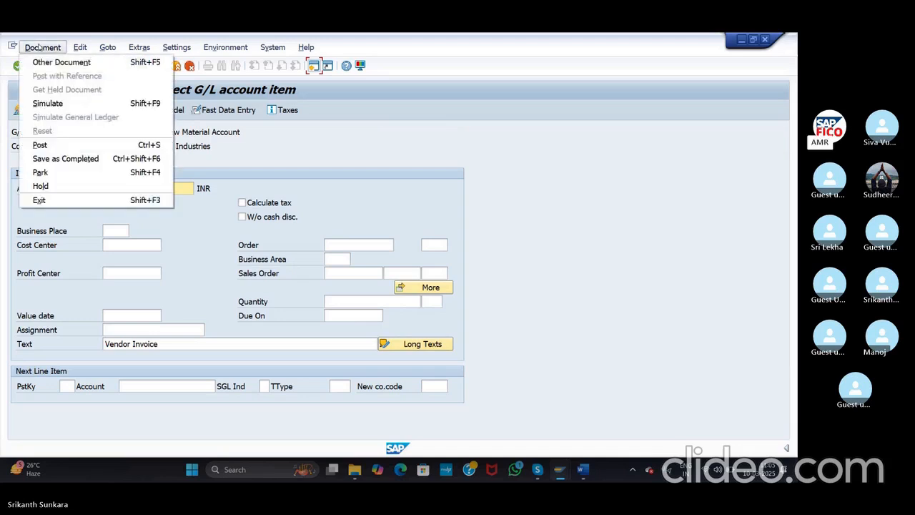
click(47, 102)
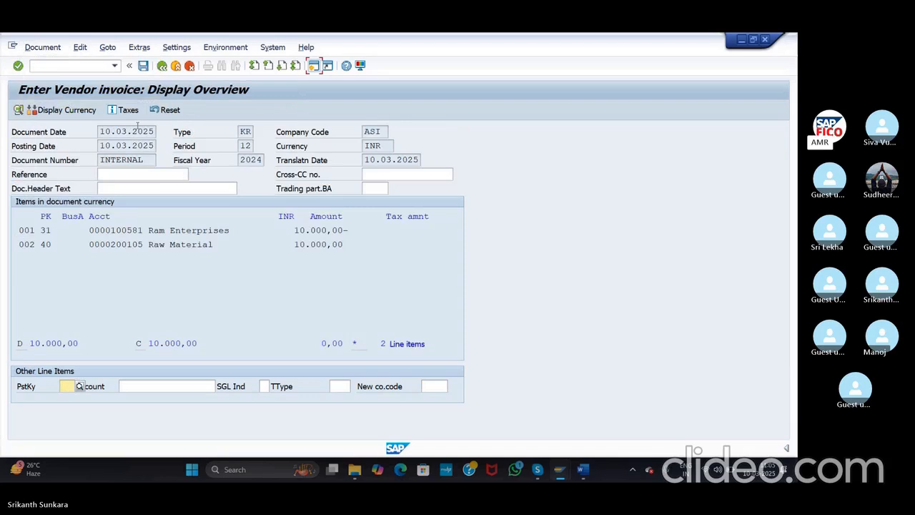
click(144, 66)
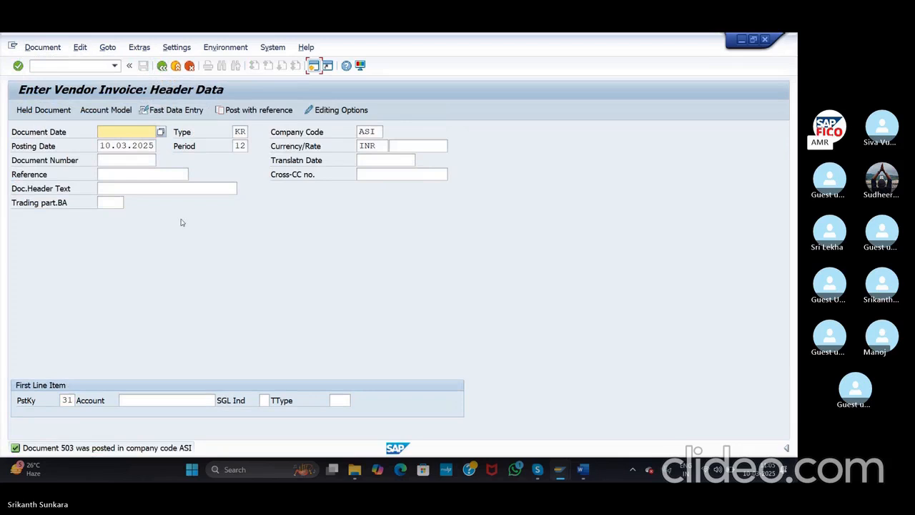
click(42, 47)
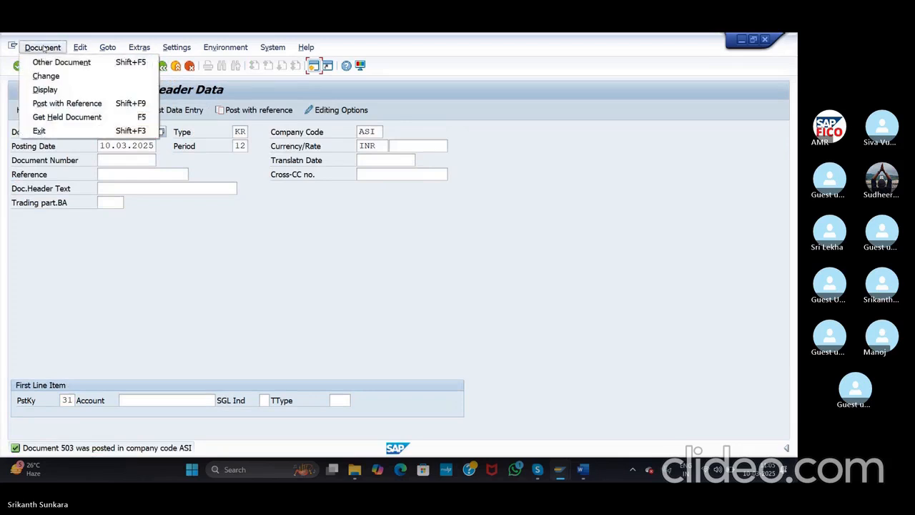
click(45, 89)
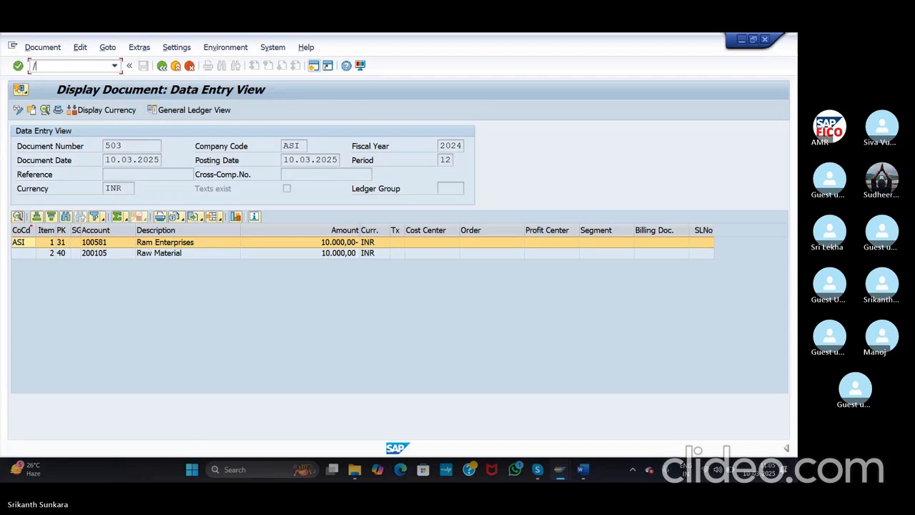
text(nfb60)
key(Return)
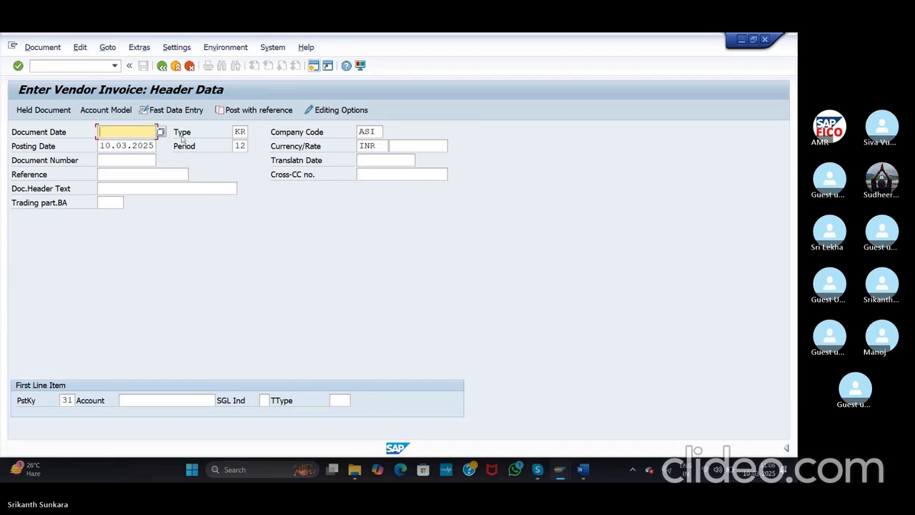
Step: Set document date 10.03.2025 and change the first line's posting key from 31 to 40
click(160, 133)
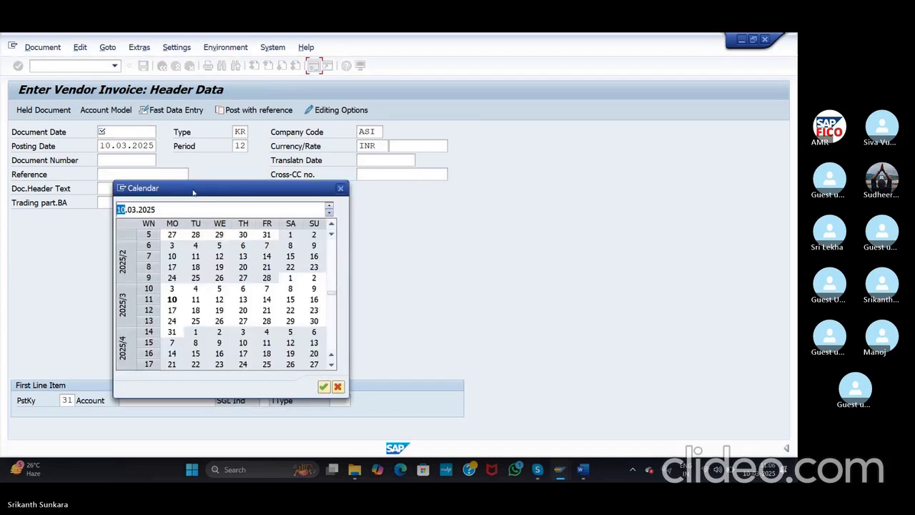
click(322, 387)
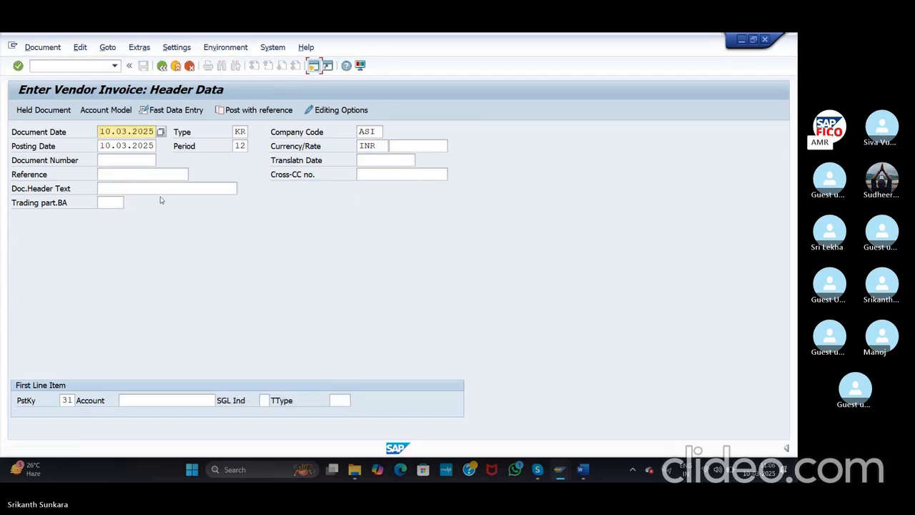
click(67, 400)
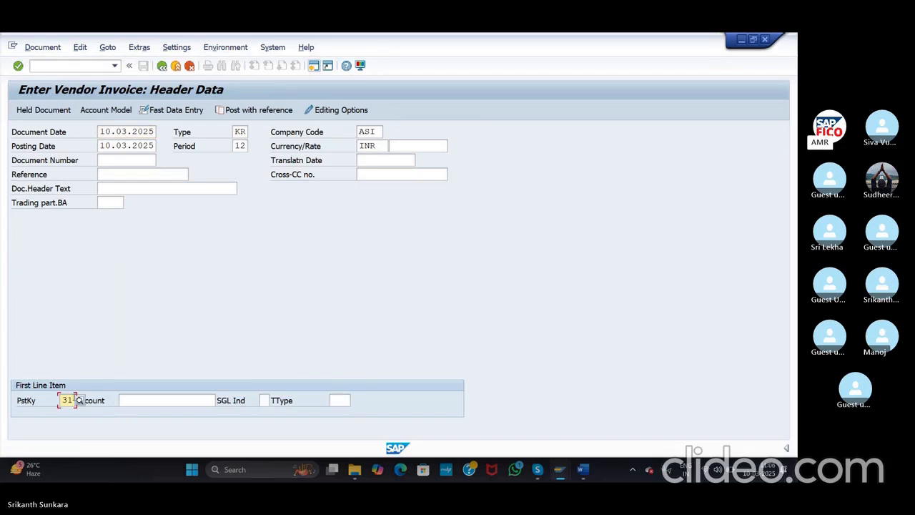
key(BackSpace)
text(40)
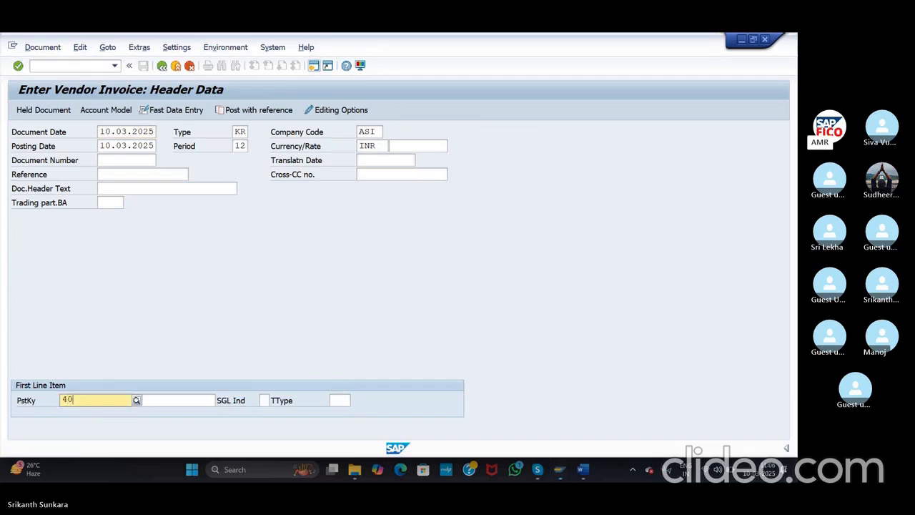
key(Tab)
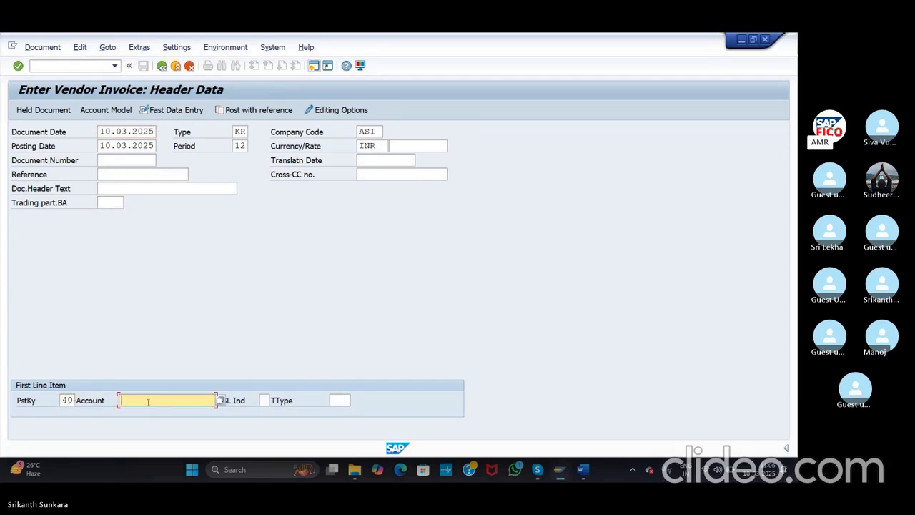
Step: Choose G/L account 200105 Raw Material Account for the first line from the search help
text(3)
key(BackSpace)
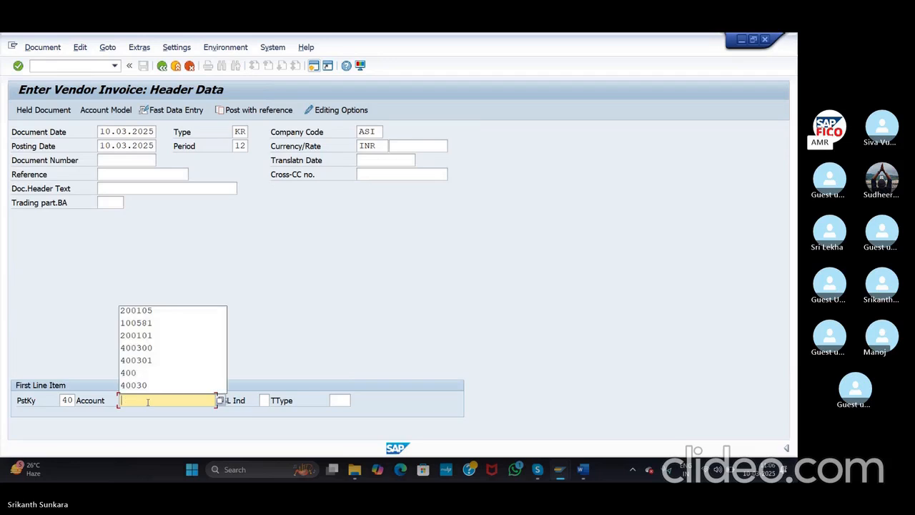
text(20050)
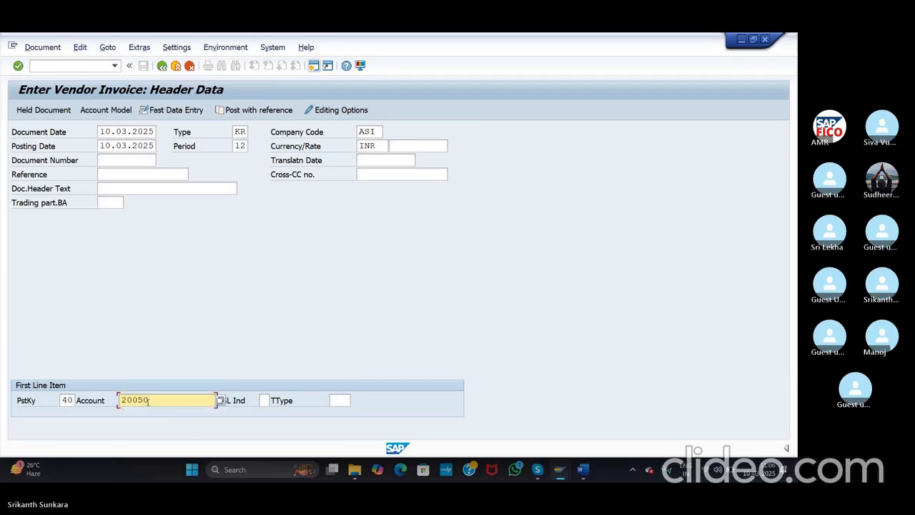
key(BackSpace)
key(BackSpace)
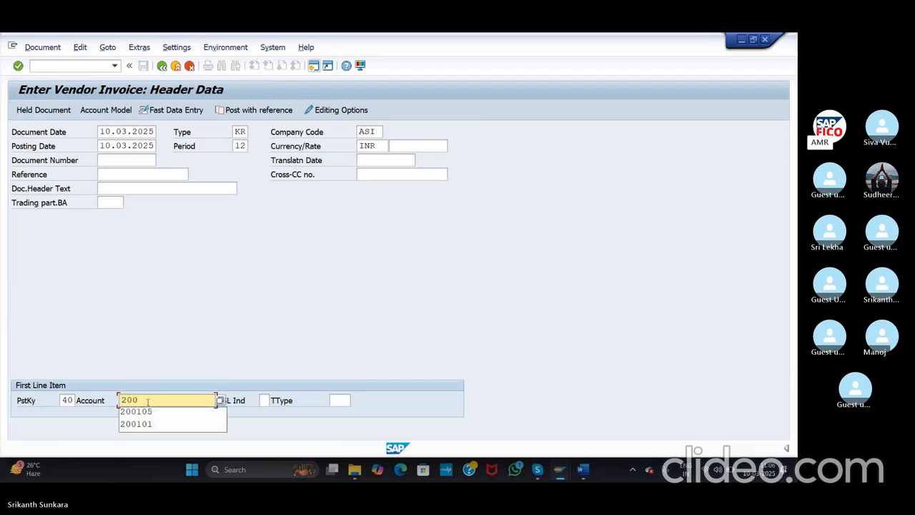
click(239, 431)
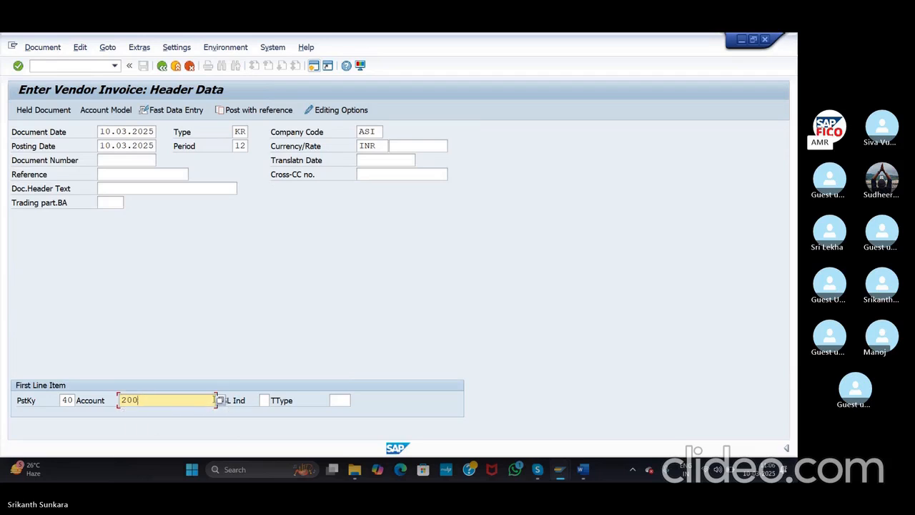
click(219, 400)
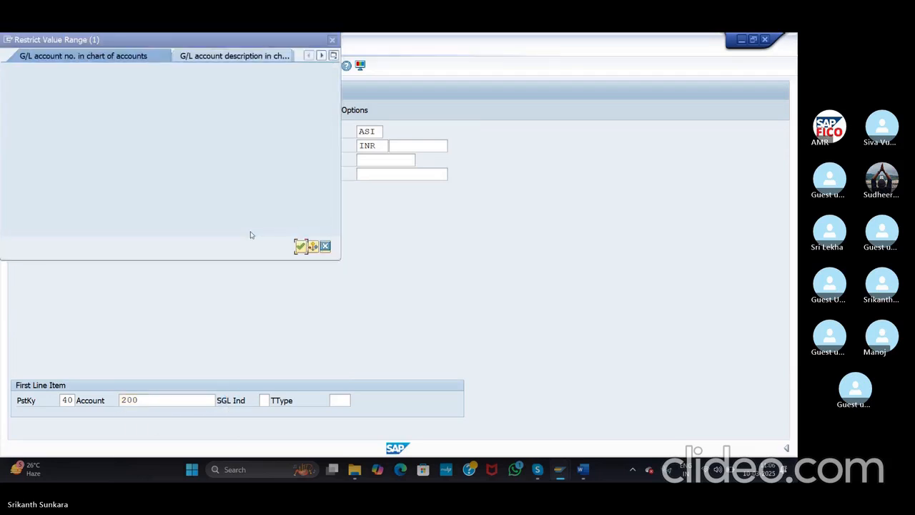
key(BackSpace)
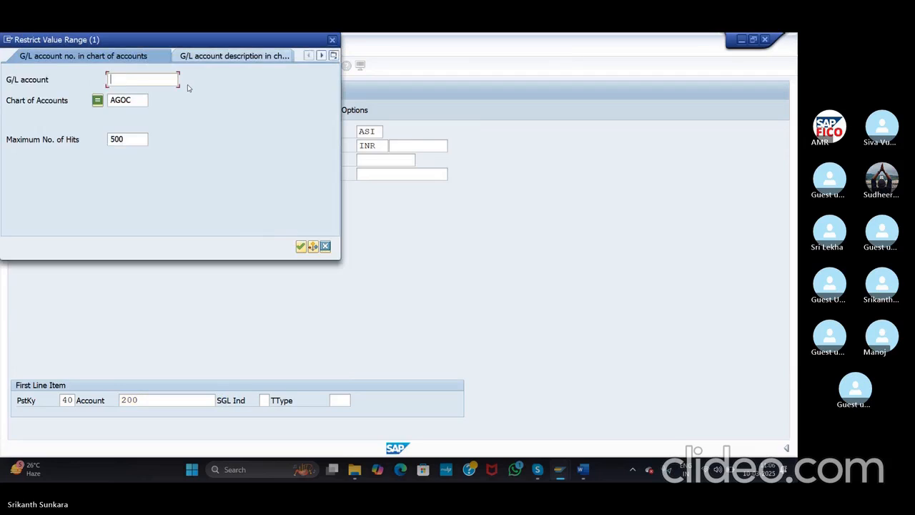
click(301, 245)
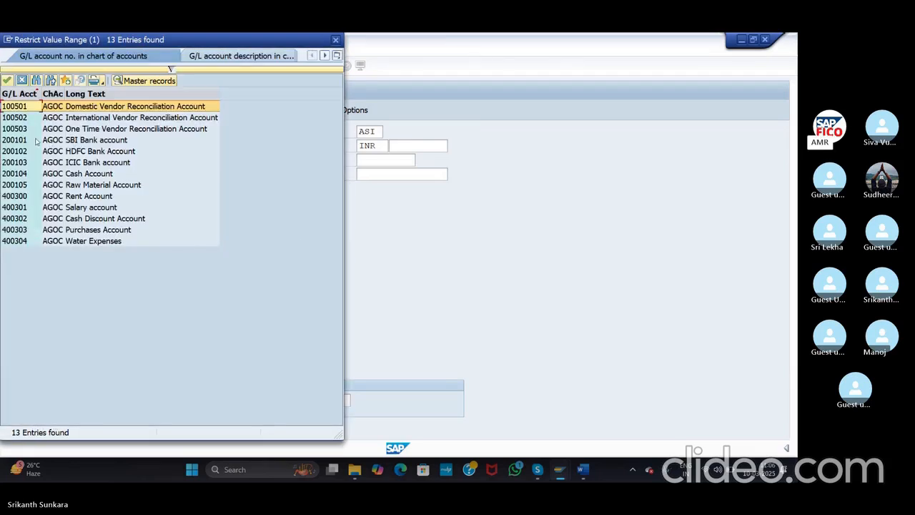
click(98, 186)
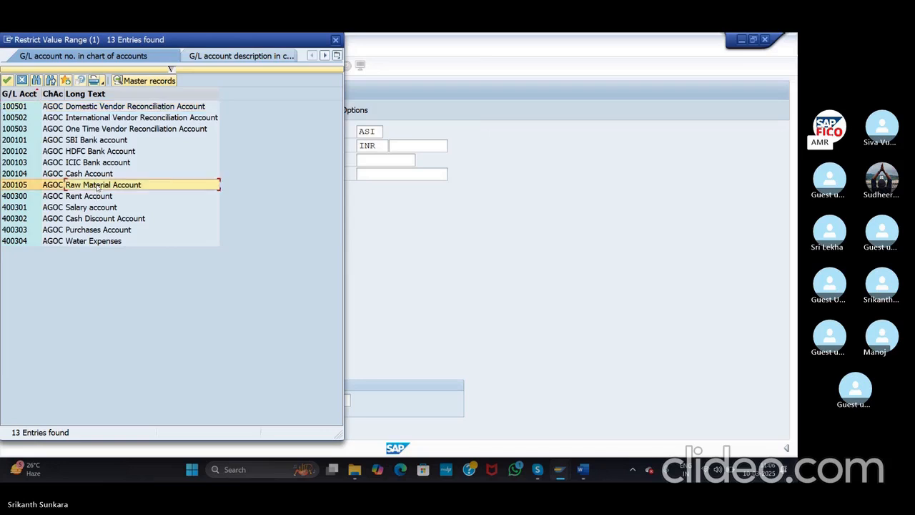
double_click(98, 186)
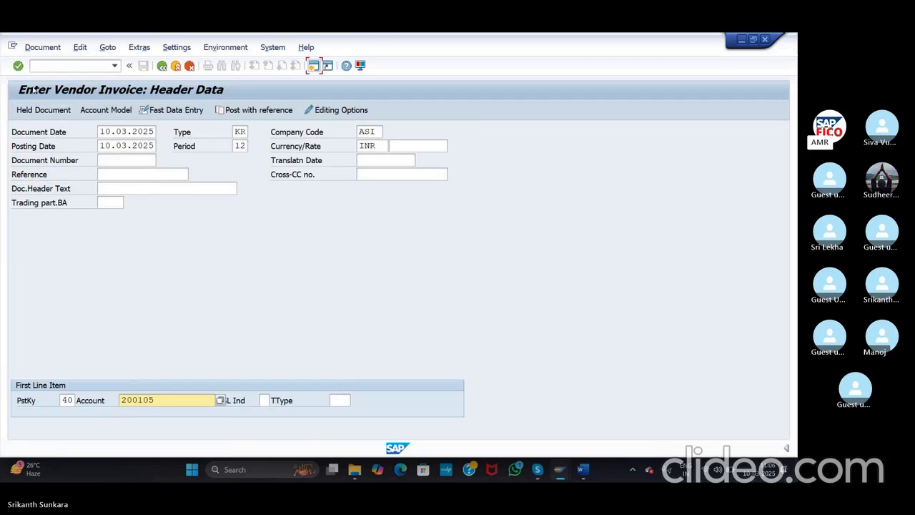
Step: Give the Raw Material debit item amount 15000 and text 'Invoice Posting'
click(18, 66)
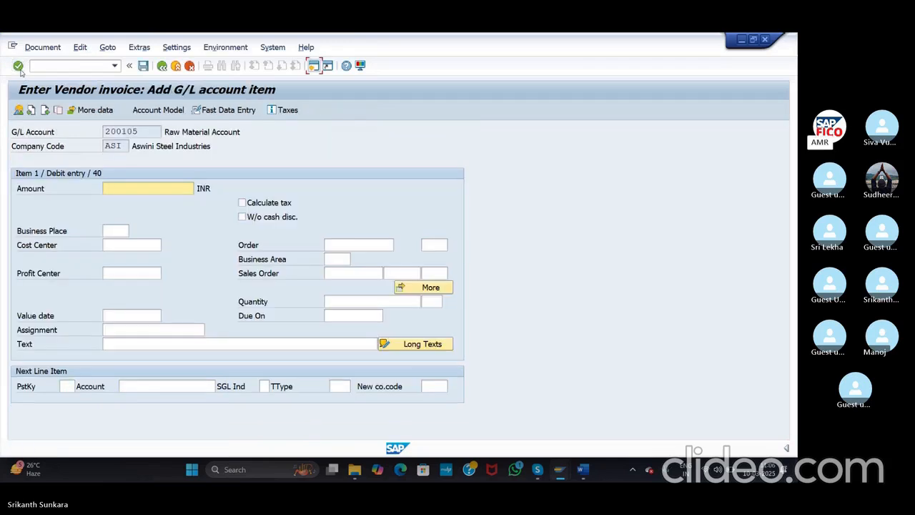
text(15000)
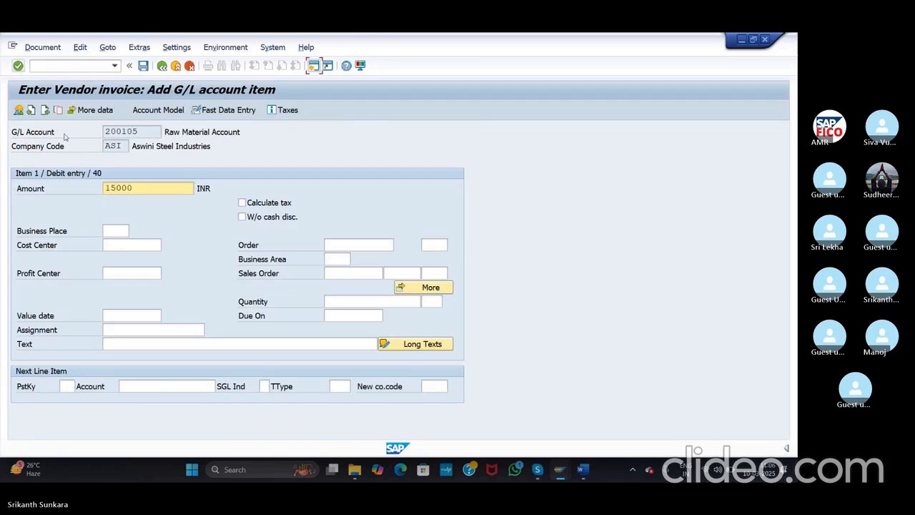
click(168, 342)
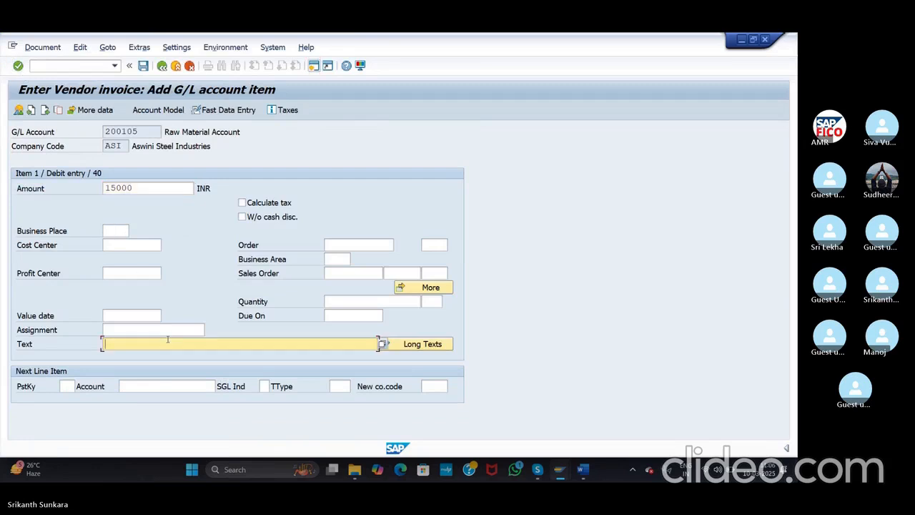
text(Invoice )
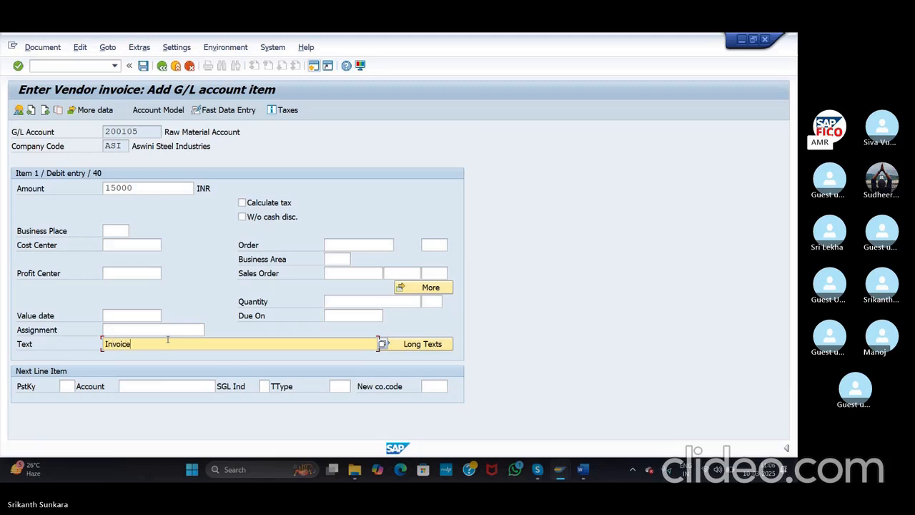
text(Posting)
Step: Add a posting key 31 line for the Ram Enterprises vendor in company code ASI
click(67, 385)
text(31)
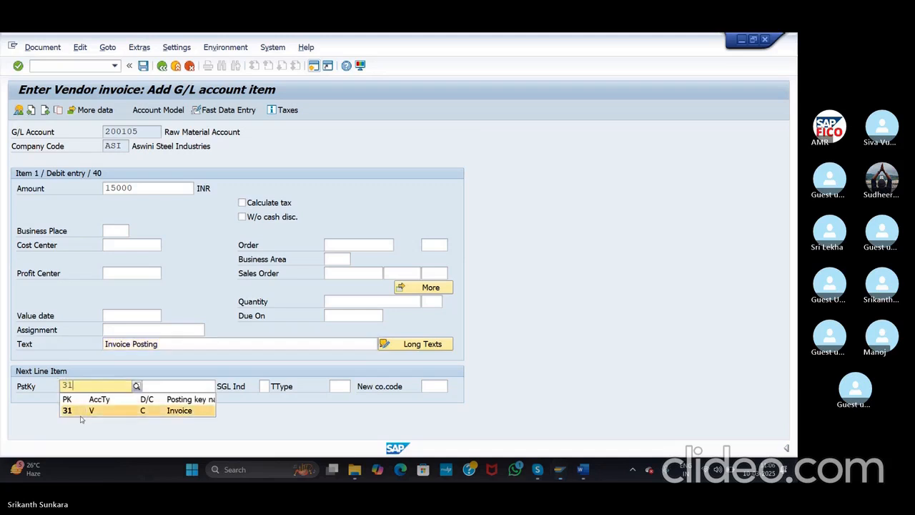
click(80, 414)
click(122, 386)
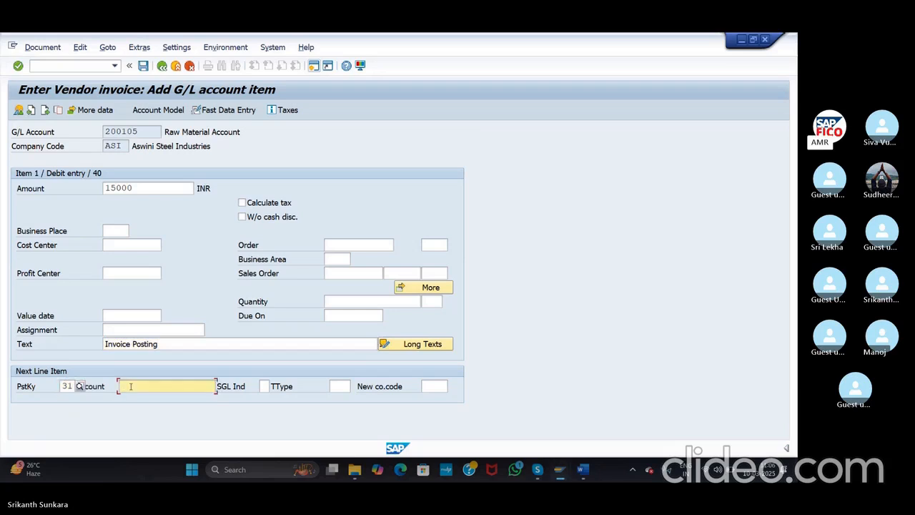
click(221, 386)
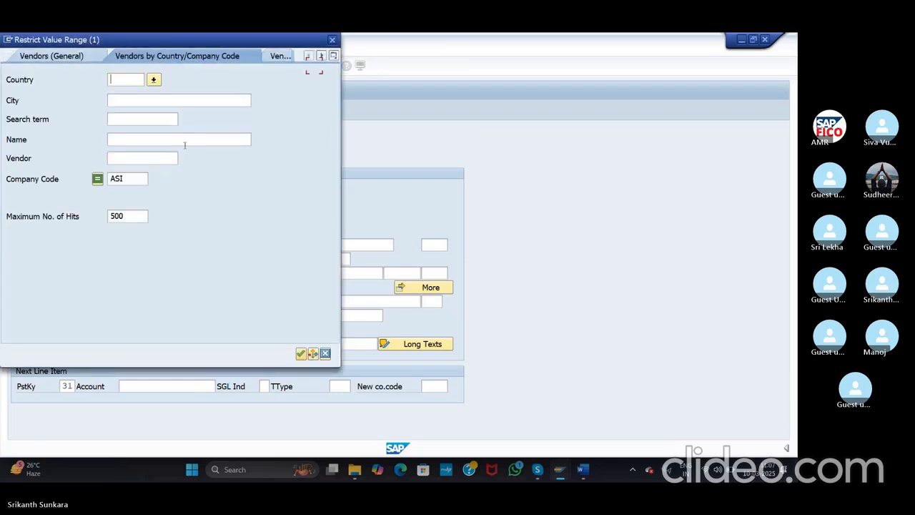
click(301, 353)
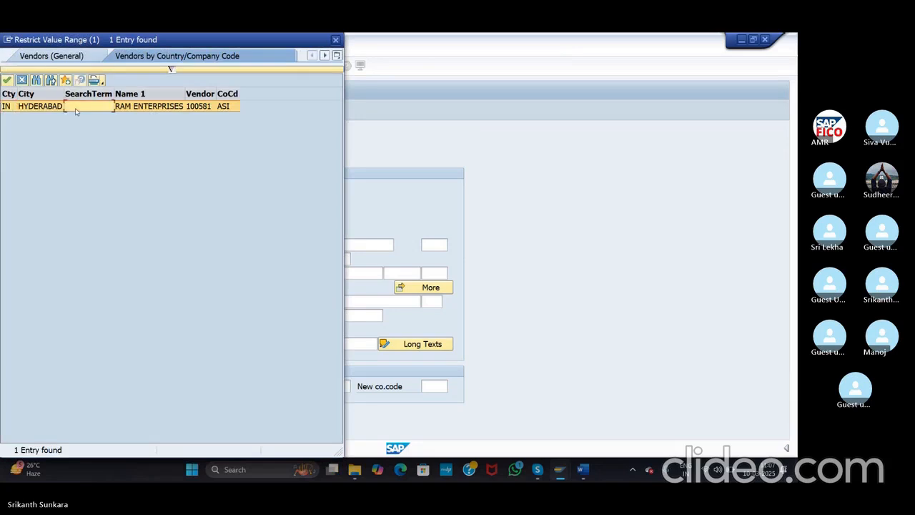
double_click(77, 106)
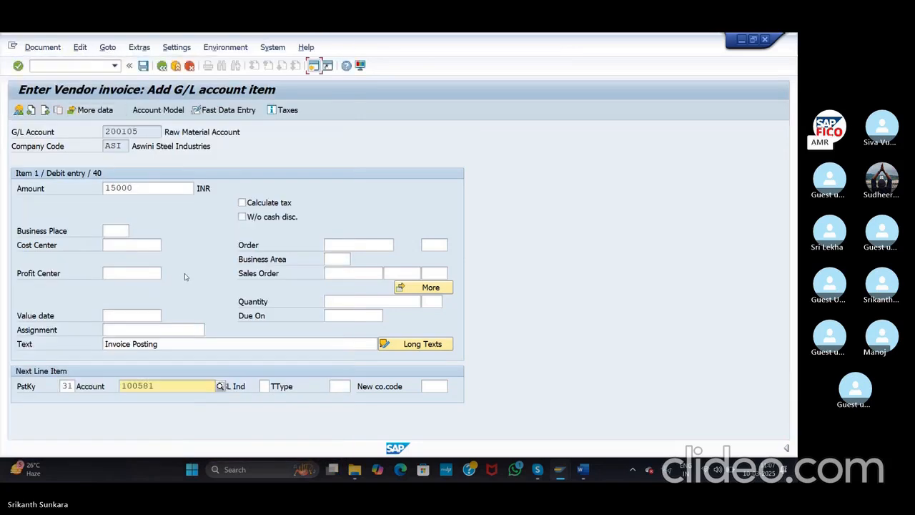
Step: Complete the vendor item with * amount and + text to balance the 15,000 INR
click(17, 65)
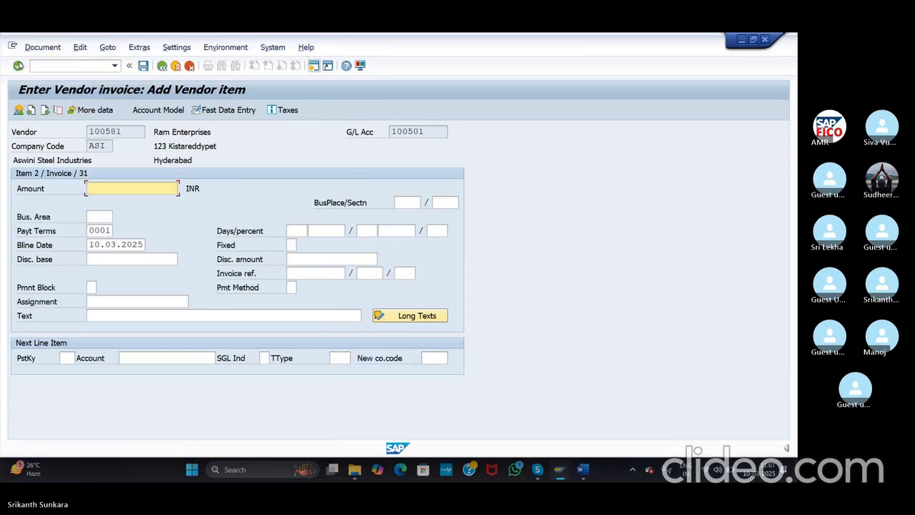
text(*)
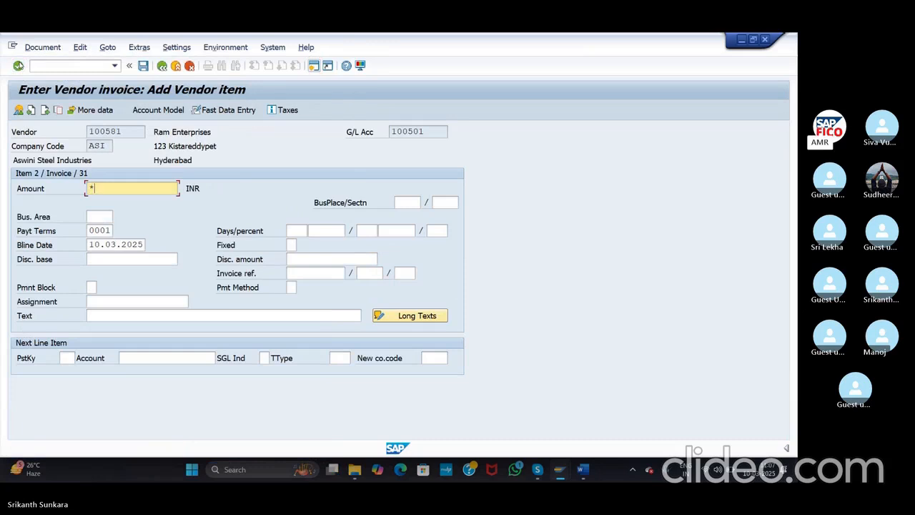
click(186, 316)
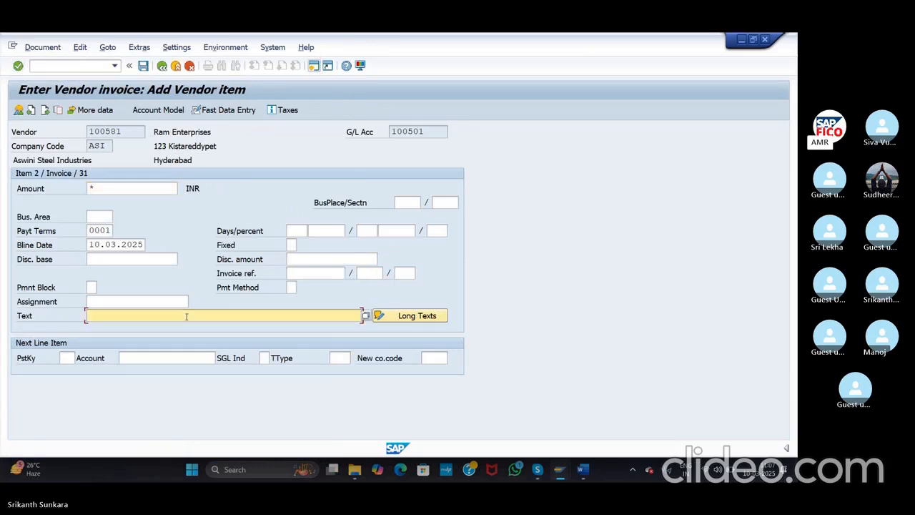
text(+)
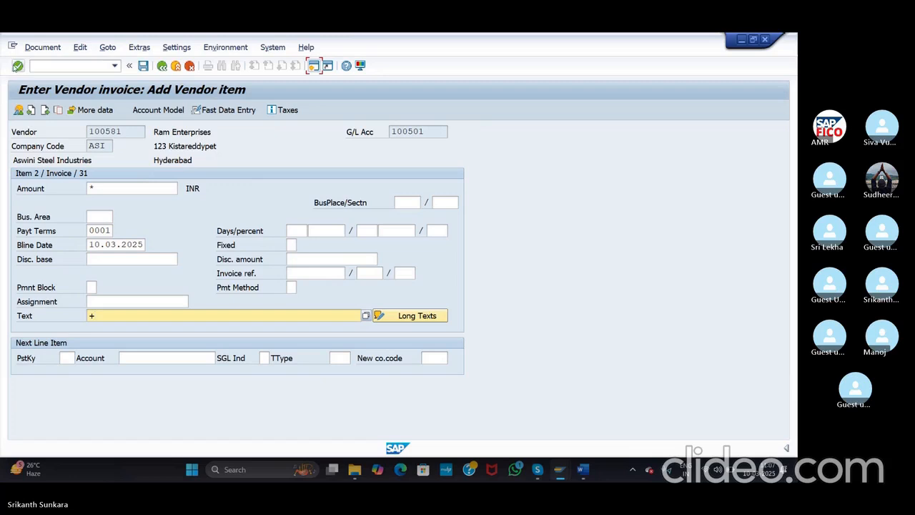
click(18, 66)
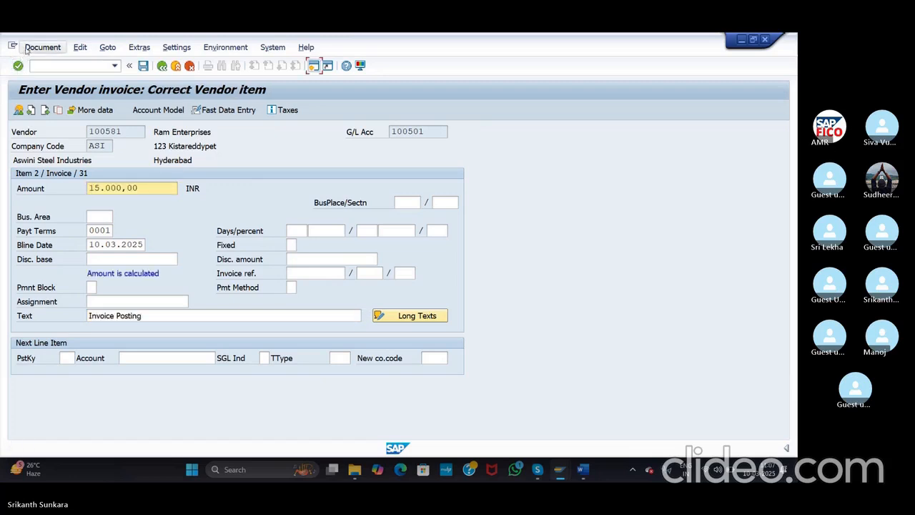
Step: Simulate the document and post it as document 504
click(26, 50)
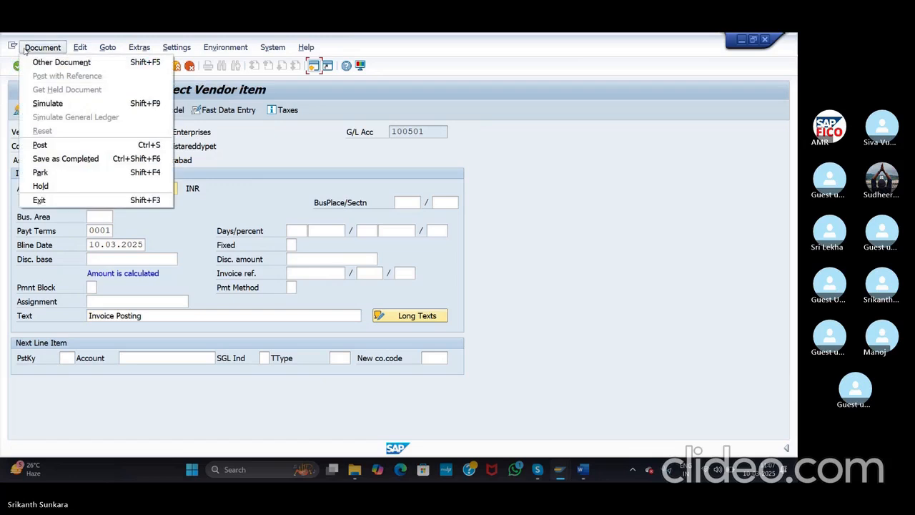
click(47, 103)
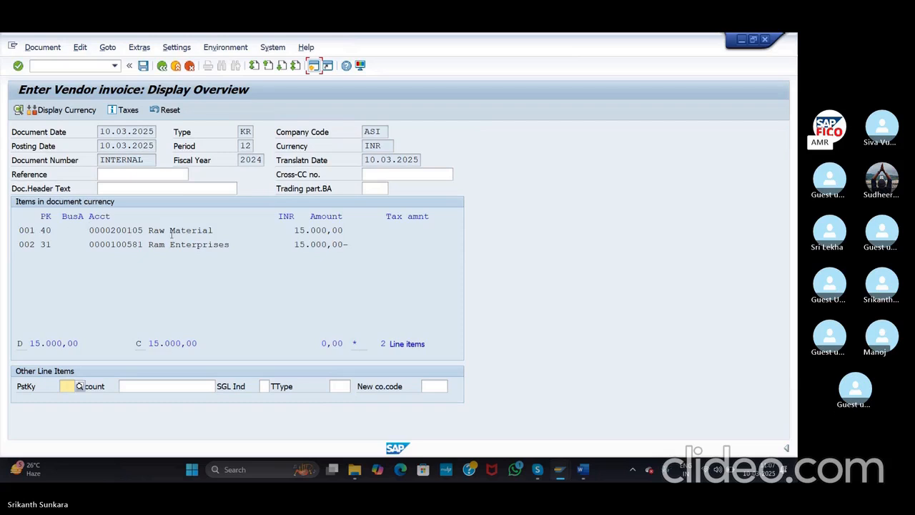
click(143, 66)
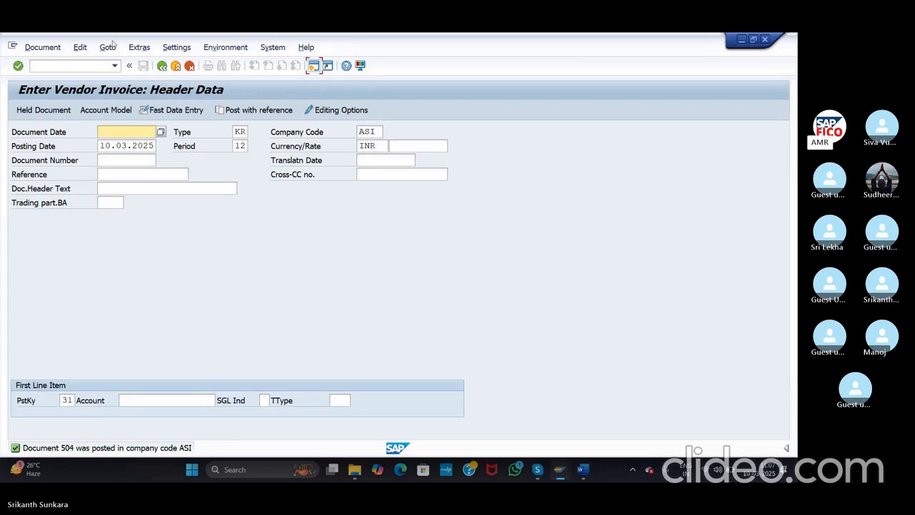
Step: Open FB03 Display Document with /NFB03 and clear the previous document number
click(63, 69)
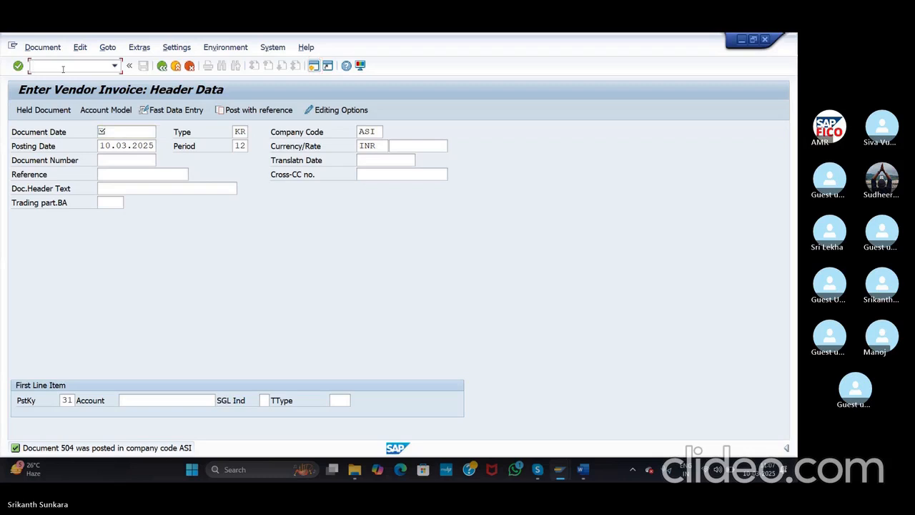
text(FB03)
click(34, 65)
text(/N)
key(Return)
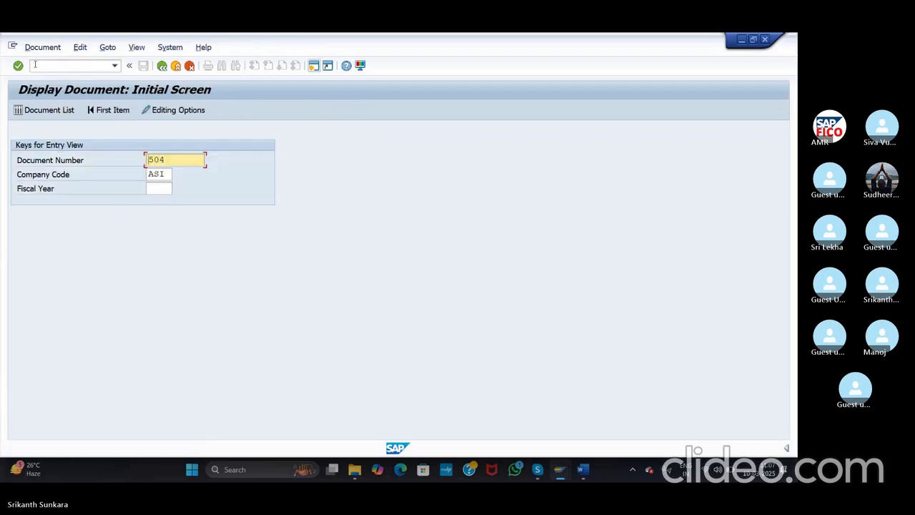
key(Delete)
key(Delete)
key(Delete)
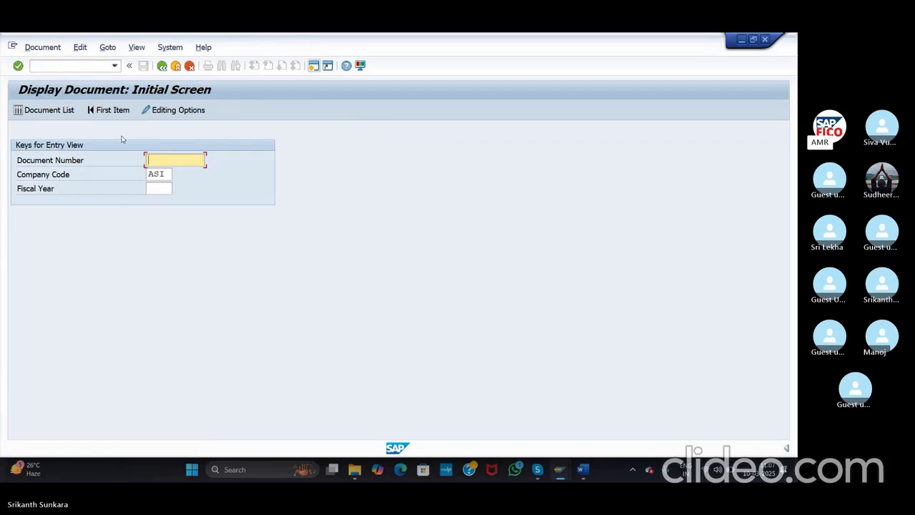
Step: Run the document list for company code ASI and mark vendor invoices 501–504
click(44, 109)
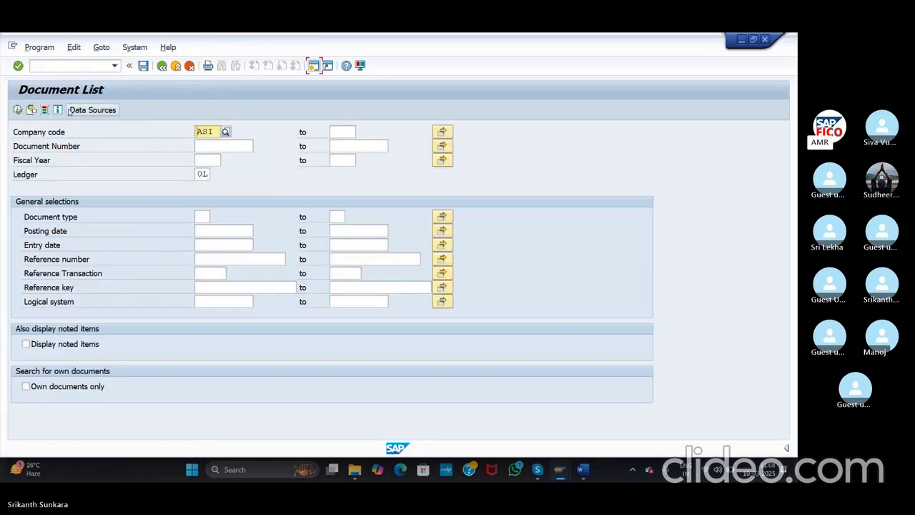
click(17, 110)
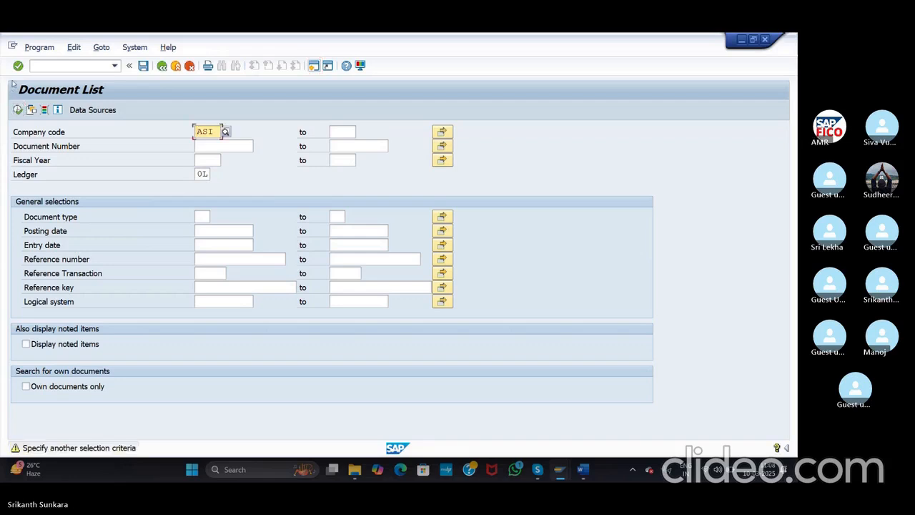
click(18, 66)
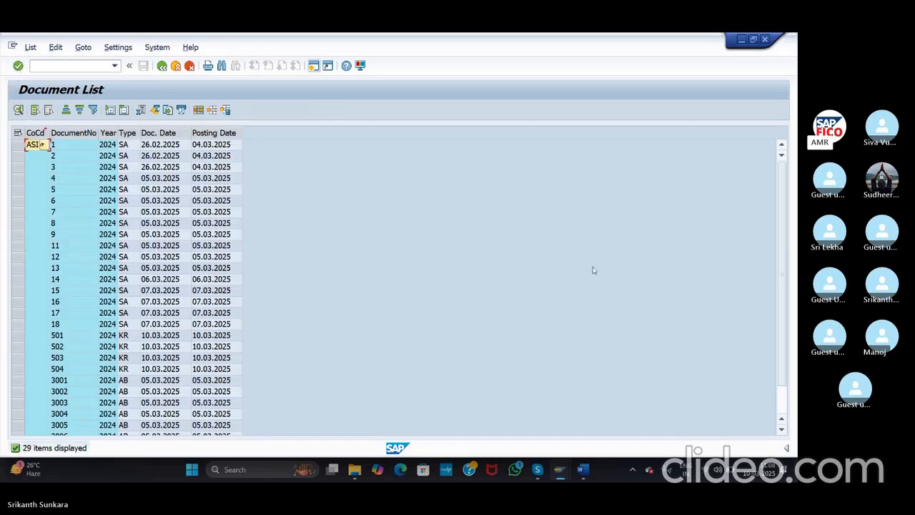
scroll(787, 258, down, 1)
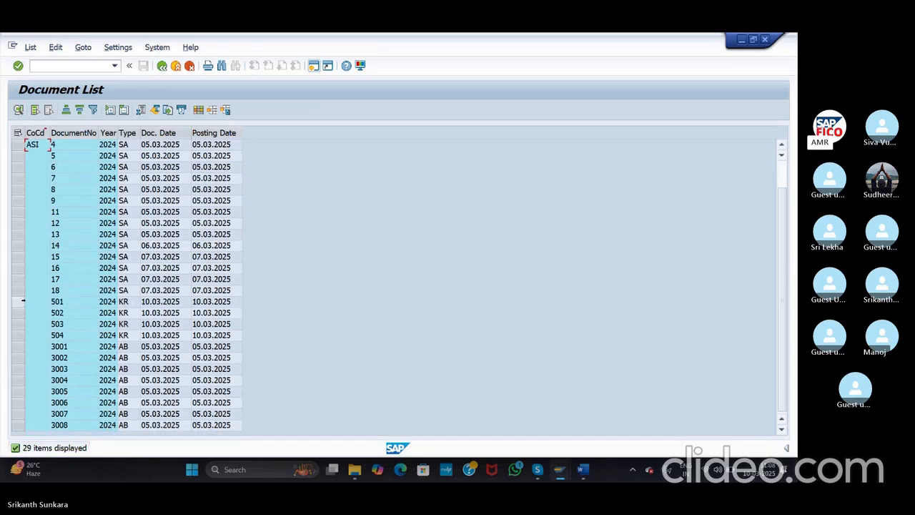
drag(20, 301, 30, 340)
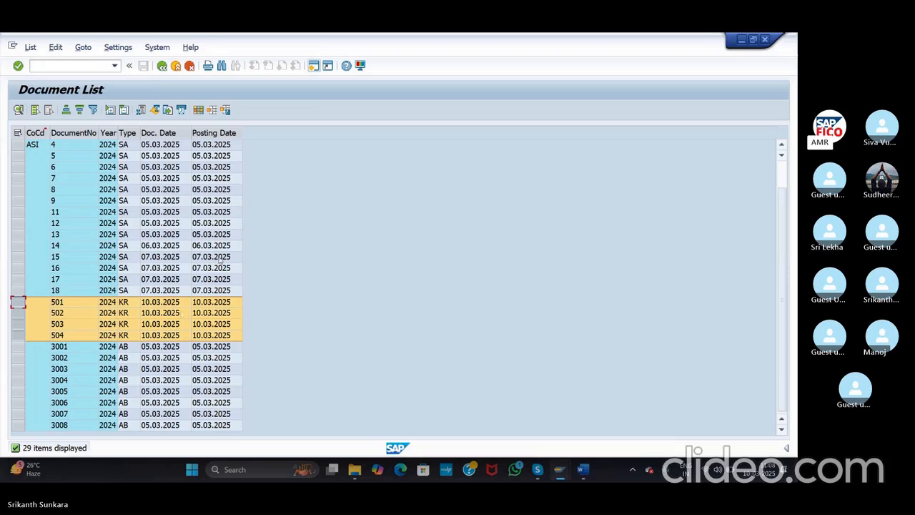
Step: Go to Vendor Line Item Display with /NFBL1N
click(69, 65)
text(/N)
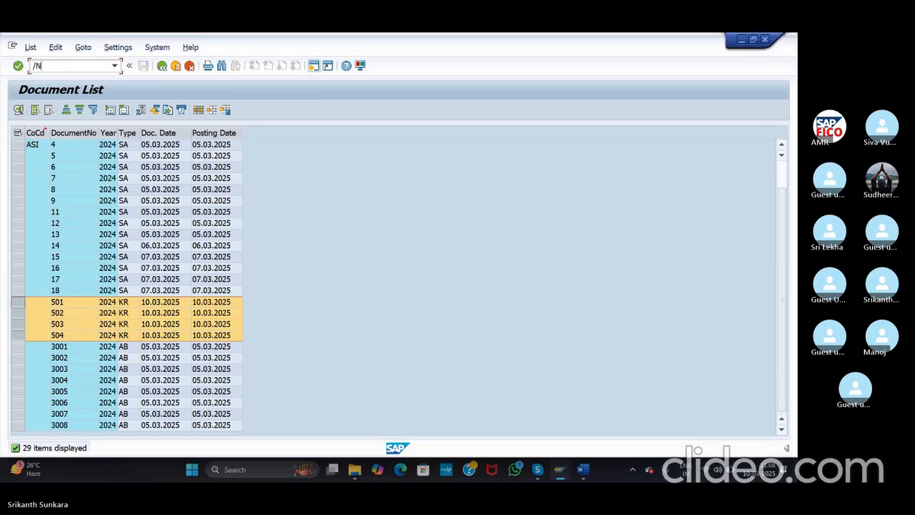
text(FBL1N)
key(Return)
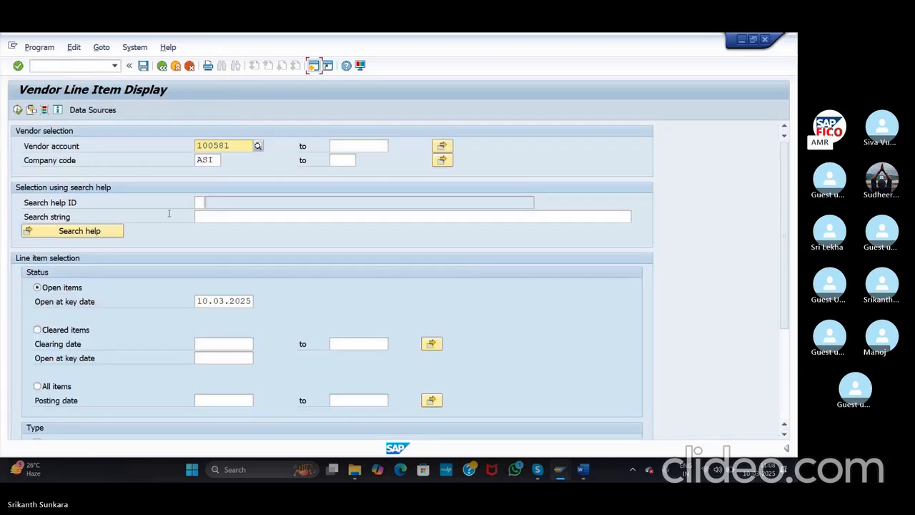
Step: Show all of vendor 100581's line items (four invoices, 60.000,00 INR), then open a second SAP session
click(36, 386)
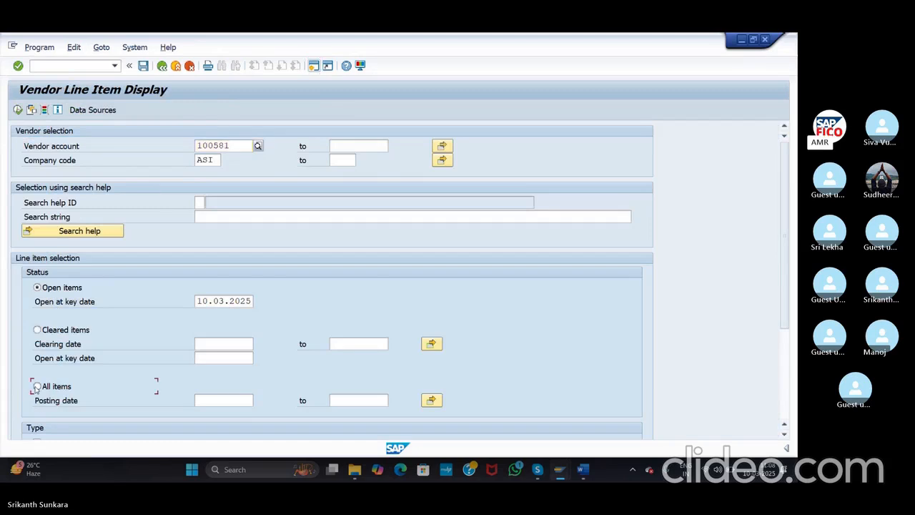
click(18, 109)
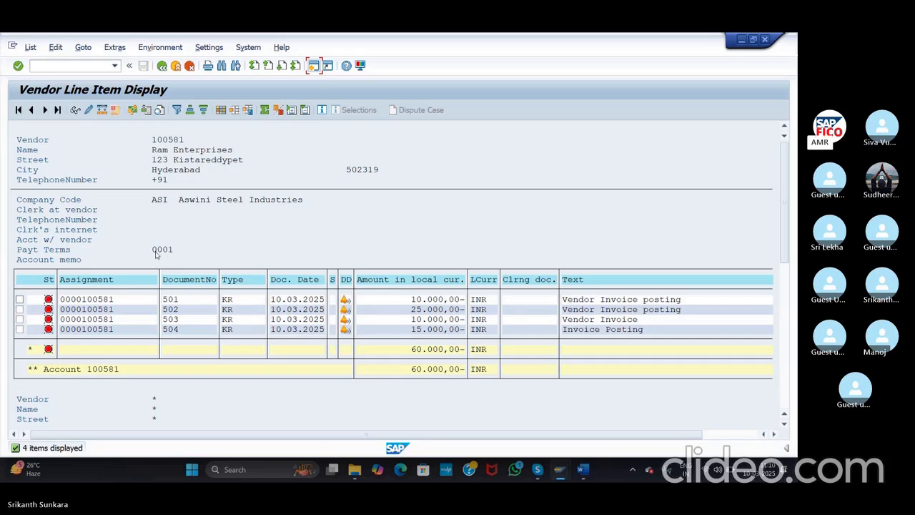
click(74, 66)
key(ctrl+n)
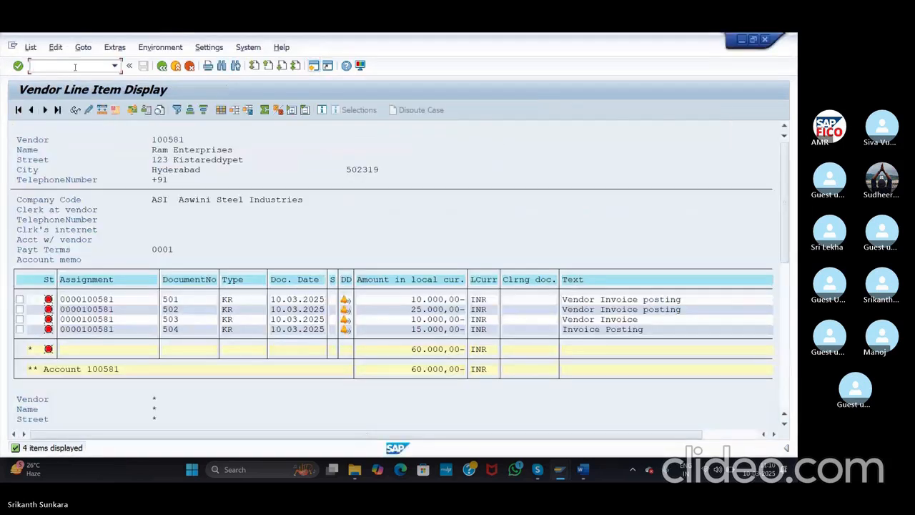
click(313, 66)
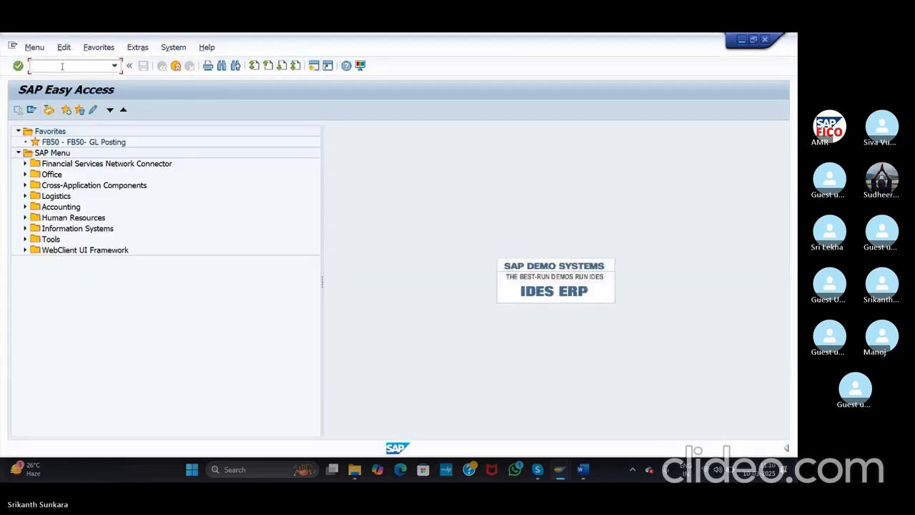
Step: Open XK02 for vendor 100581 in company ASI at the company-code payment transactions screen
text(/)
key(BackSpace)
text(K)
key(BackSpace)
text(XK02)
key(Return)
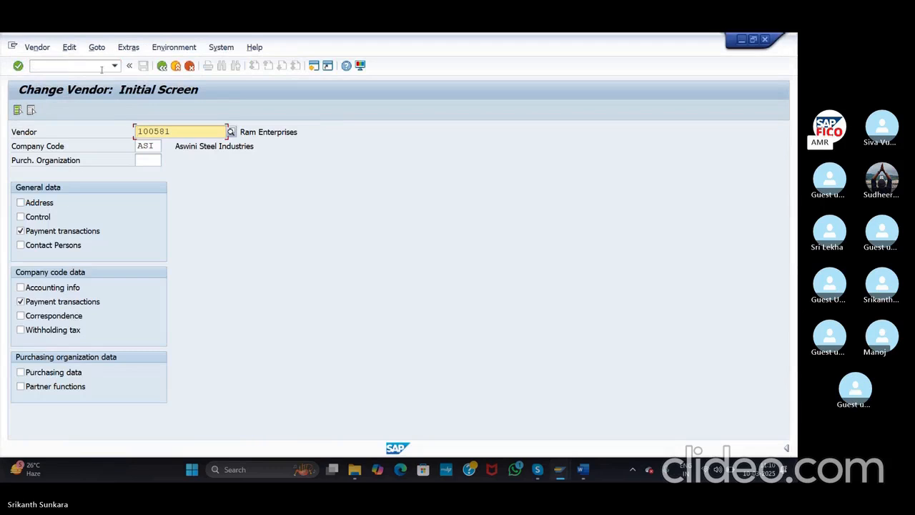
click(18, 66)
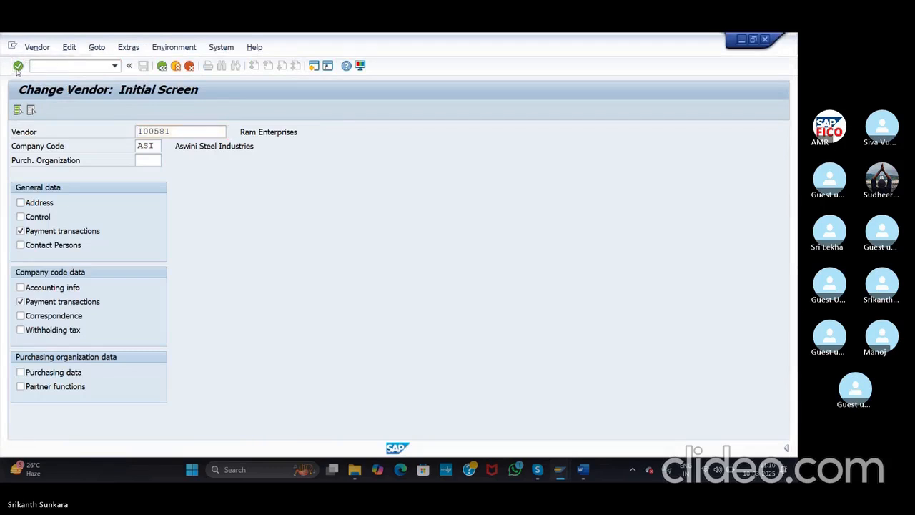
click(18, 66)
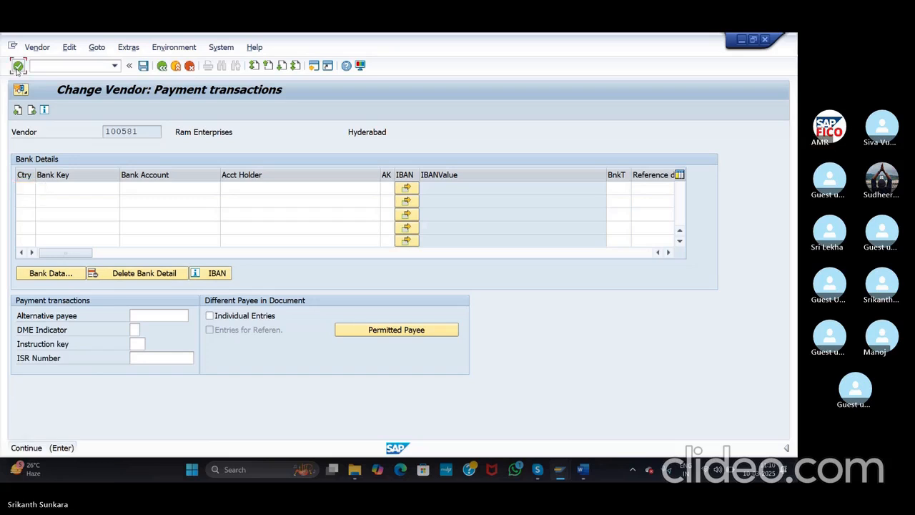
click(18, 66)
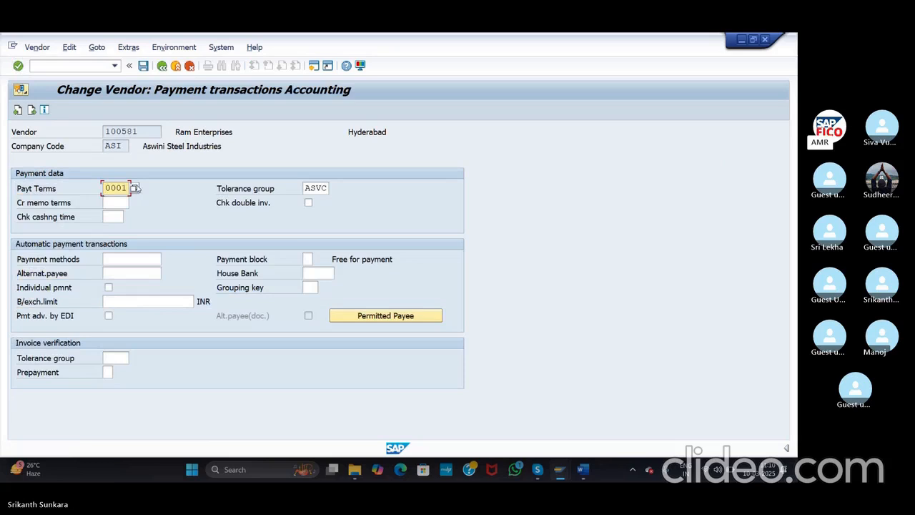
Step: Check the available payment terms list for Payt Terms 0001, then enter /NOBB8
click(134, 187)
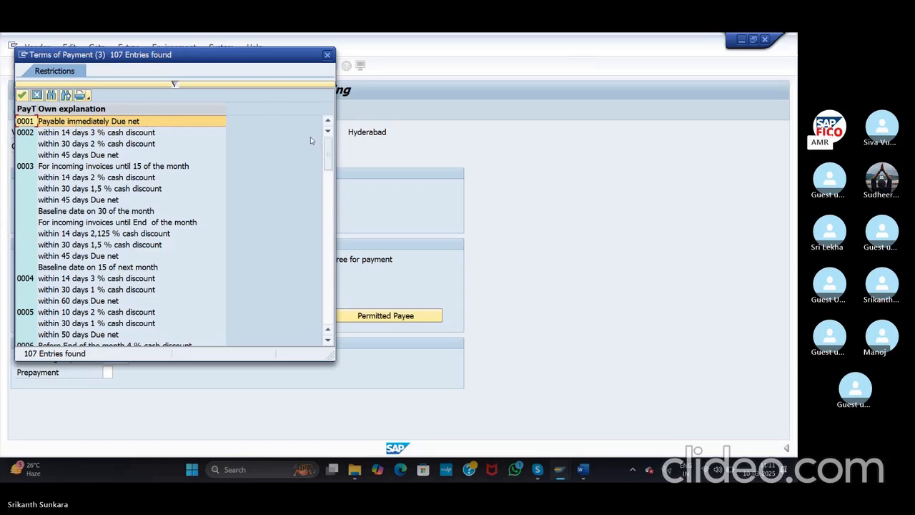
drag(326, 145, 325, 153)
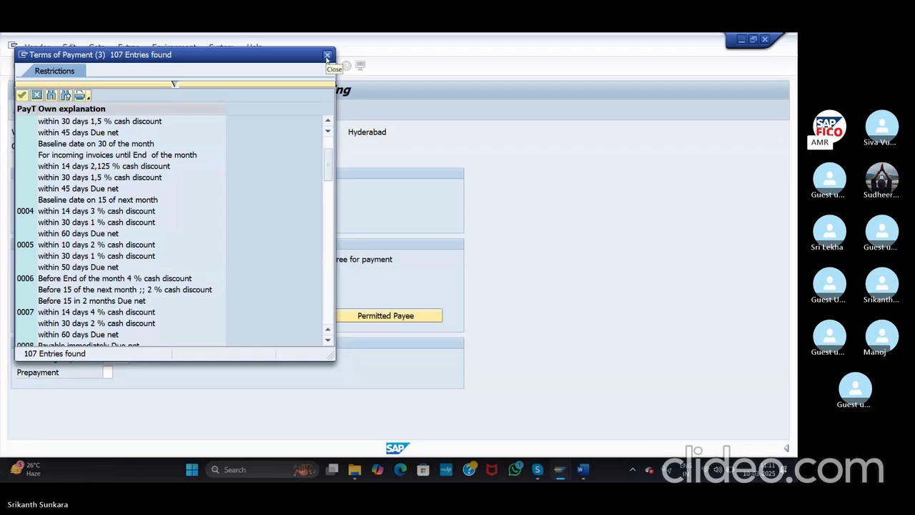
click(327, 55)
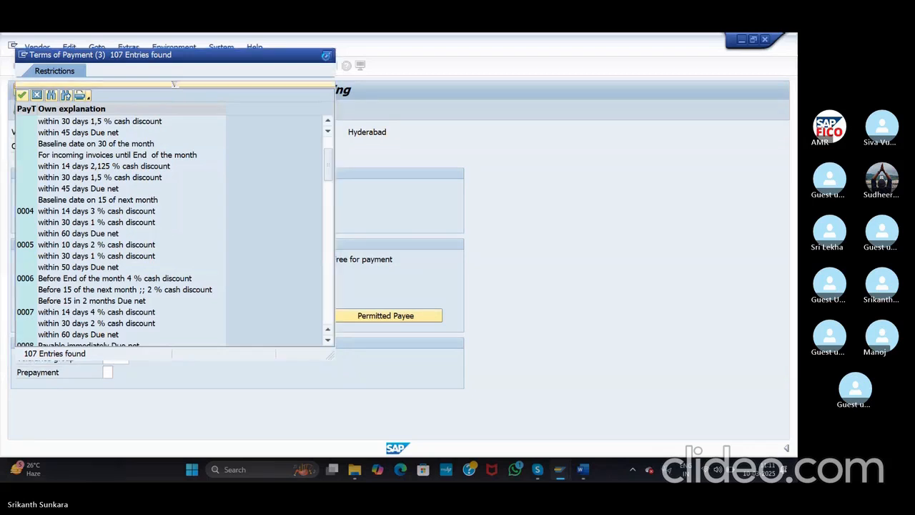
click(89, 65)
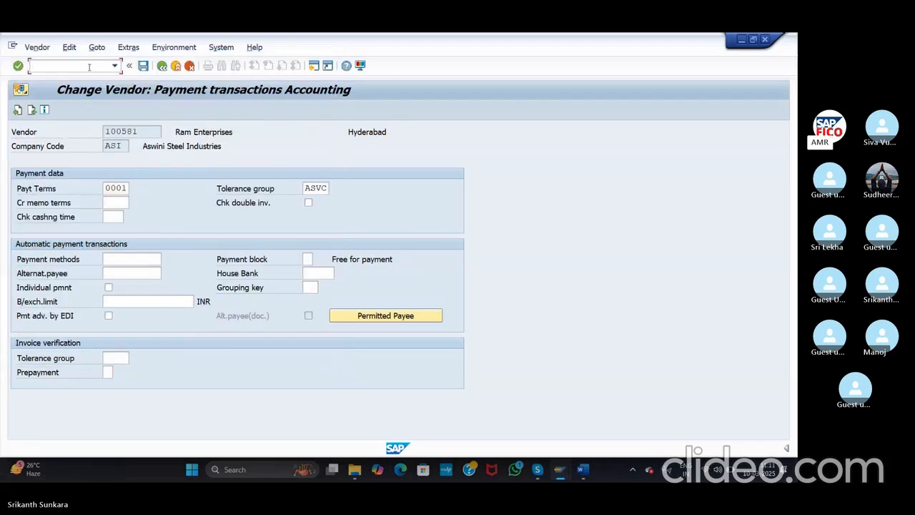
text(/N)
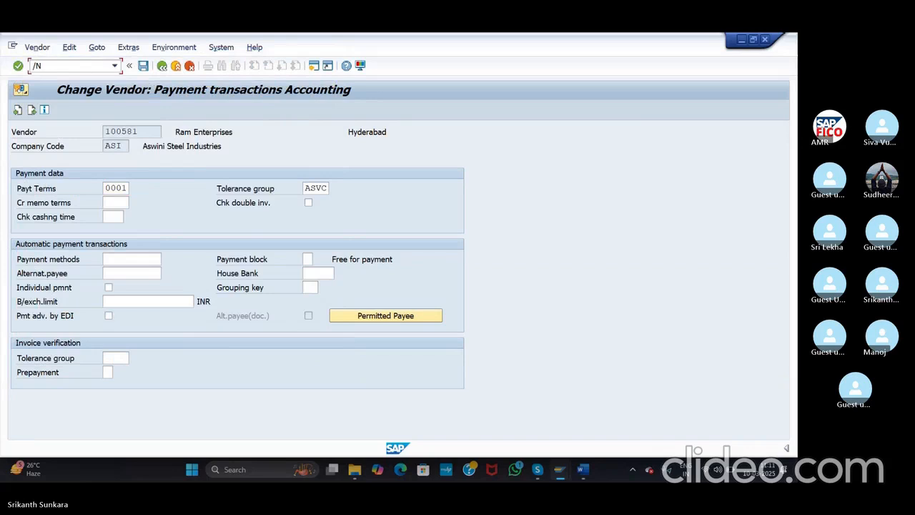
text(OBB8)
Step: Run OBB8 to confirm term 0001 is payable immediately, then return to the vendor line item window
key(Return)
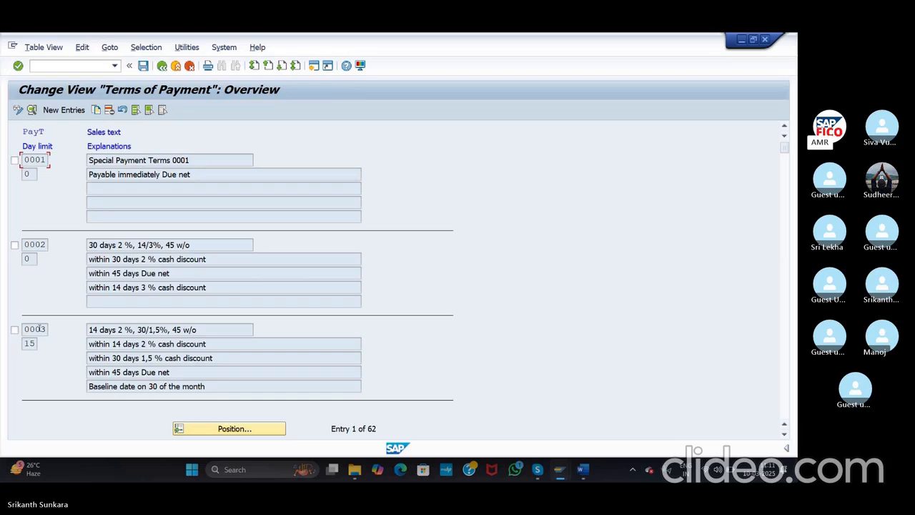
click(67, 65)
key(alt+Tab)
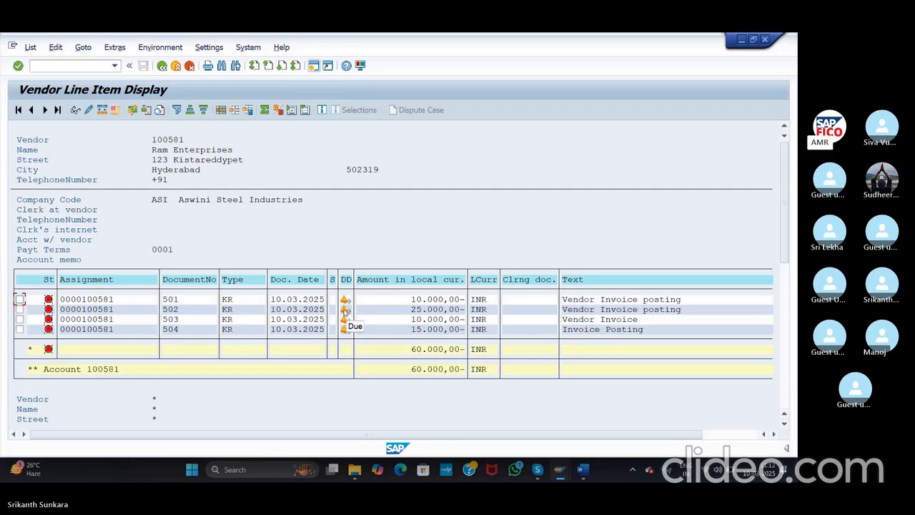
Step: Point out the 60.000,00 INR subtotal, account 100581 total and payment terms 0001, then switch to Skype
click(412, 350)
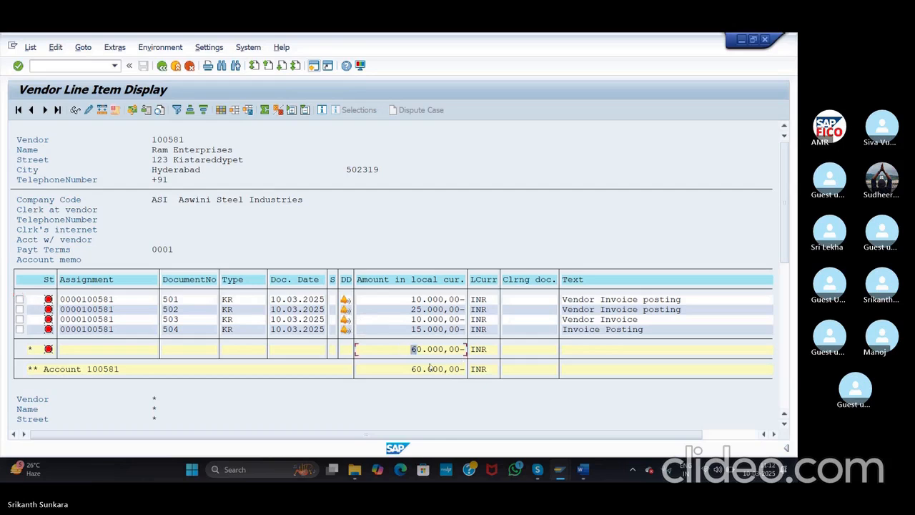
click(386, 369)
click(397, 410)
click(92, 66)
click(301, 250)
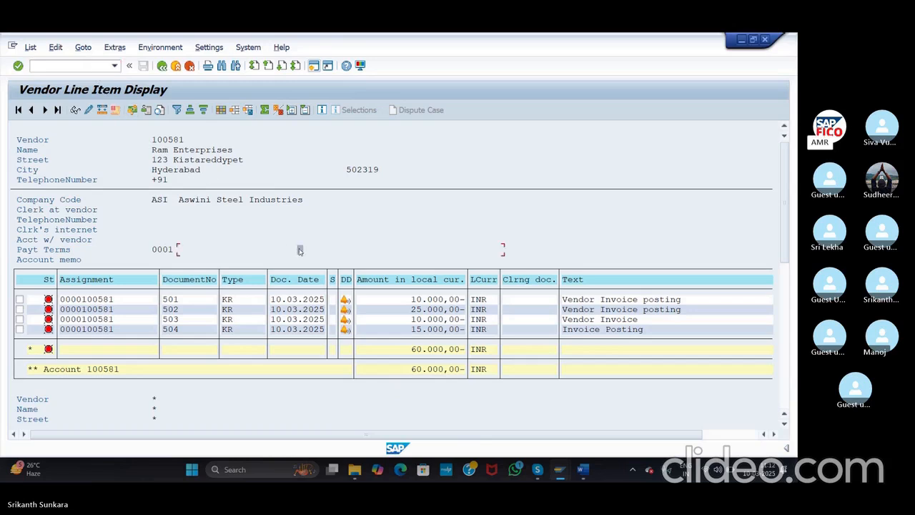
key(alt+Tab)
key(alt+Tab)
key(alt+Tab)
key(alt+Tab)
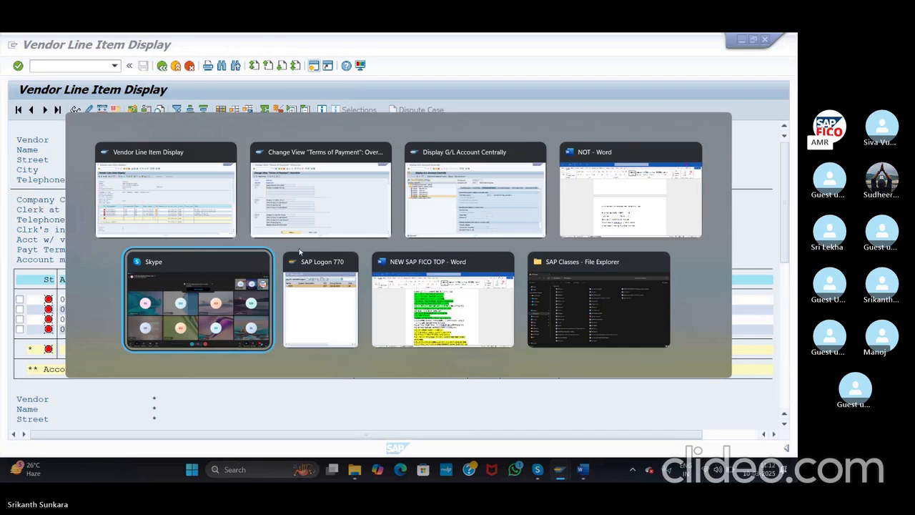